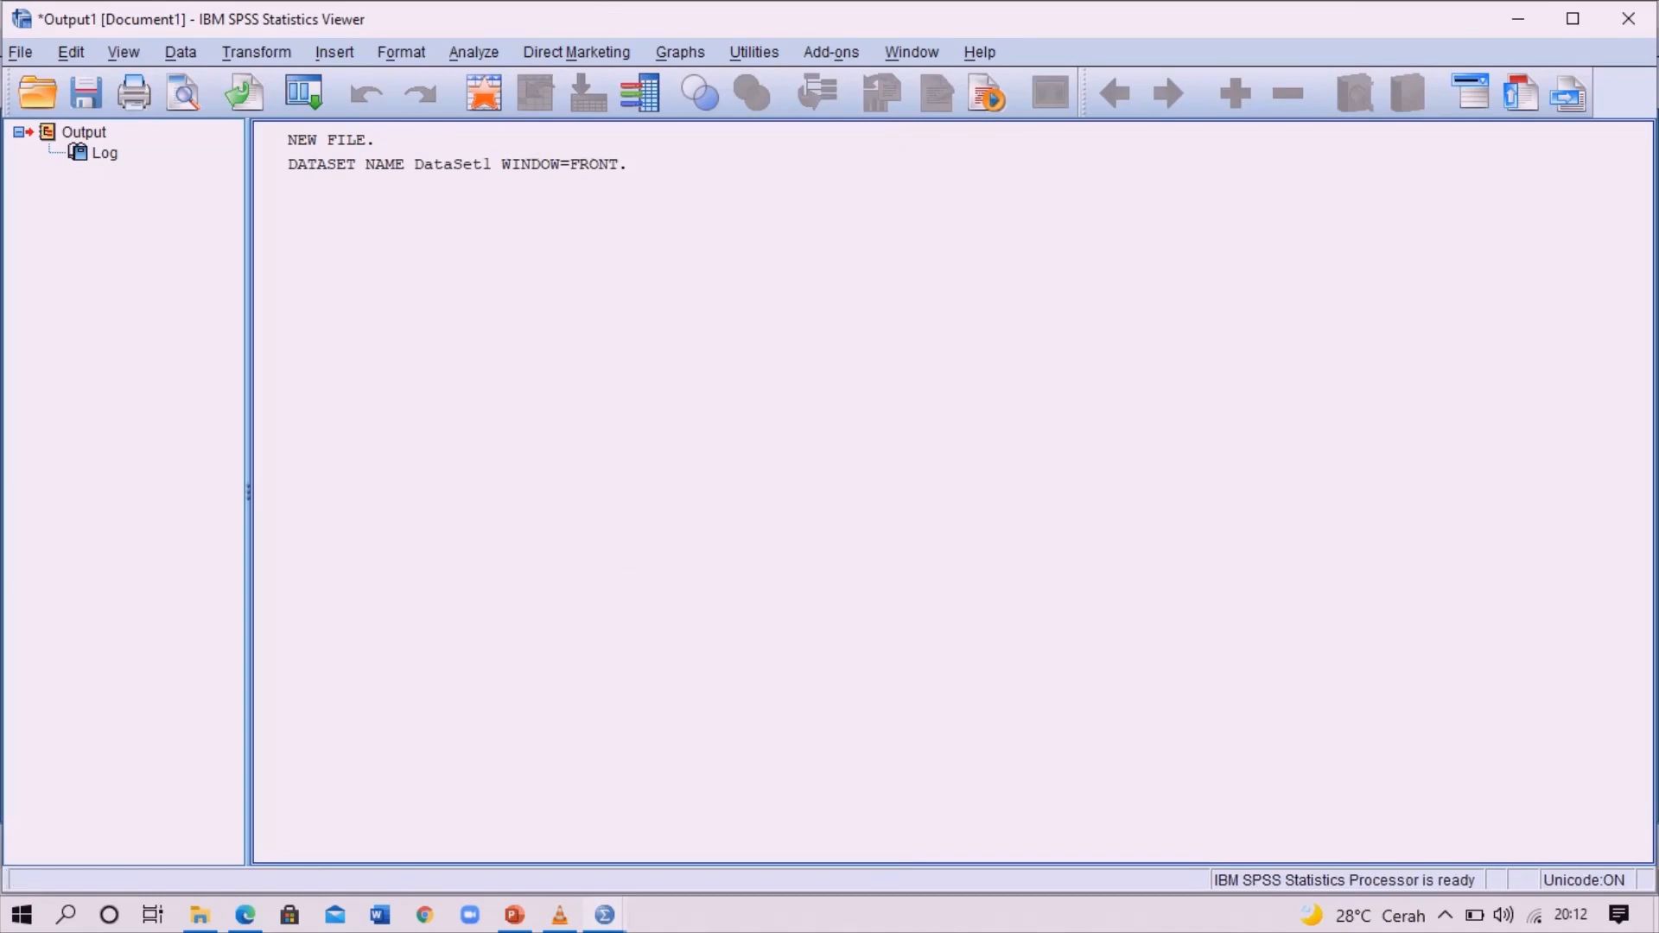
Switch to the empty data editor window and browse for a data file in the SPSS 22 folder on DATA (D:)
click(604, 915)
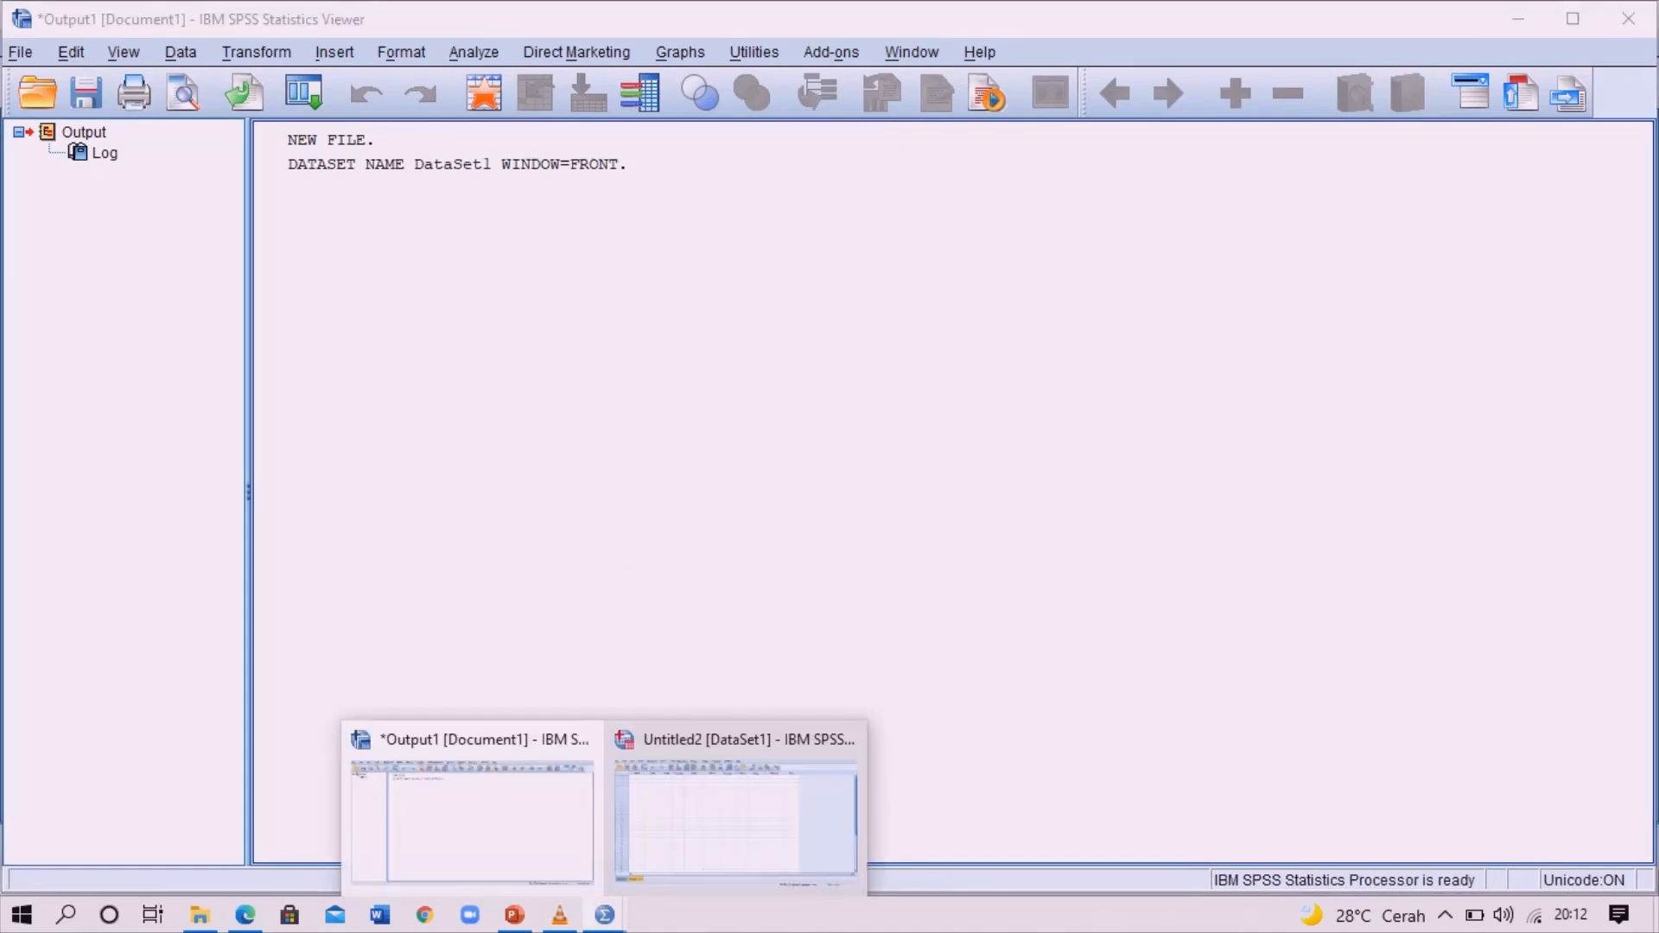
click(735, 803)
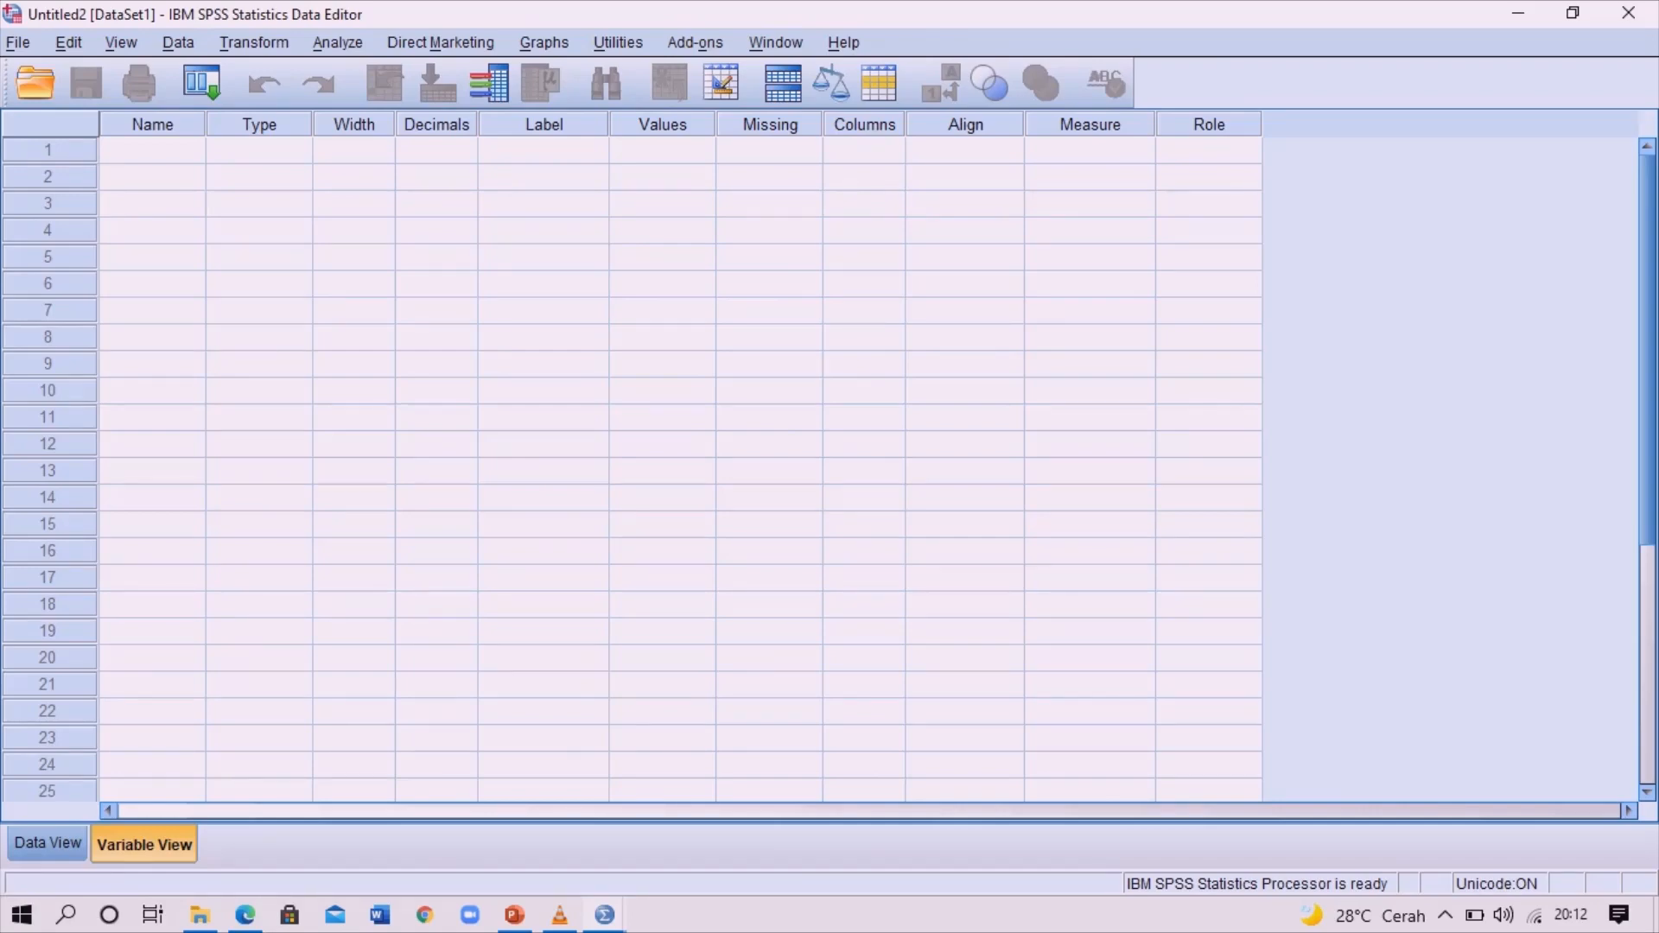
click(19, 43)
mouse_move(52, 102)
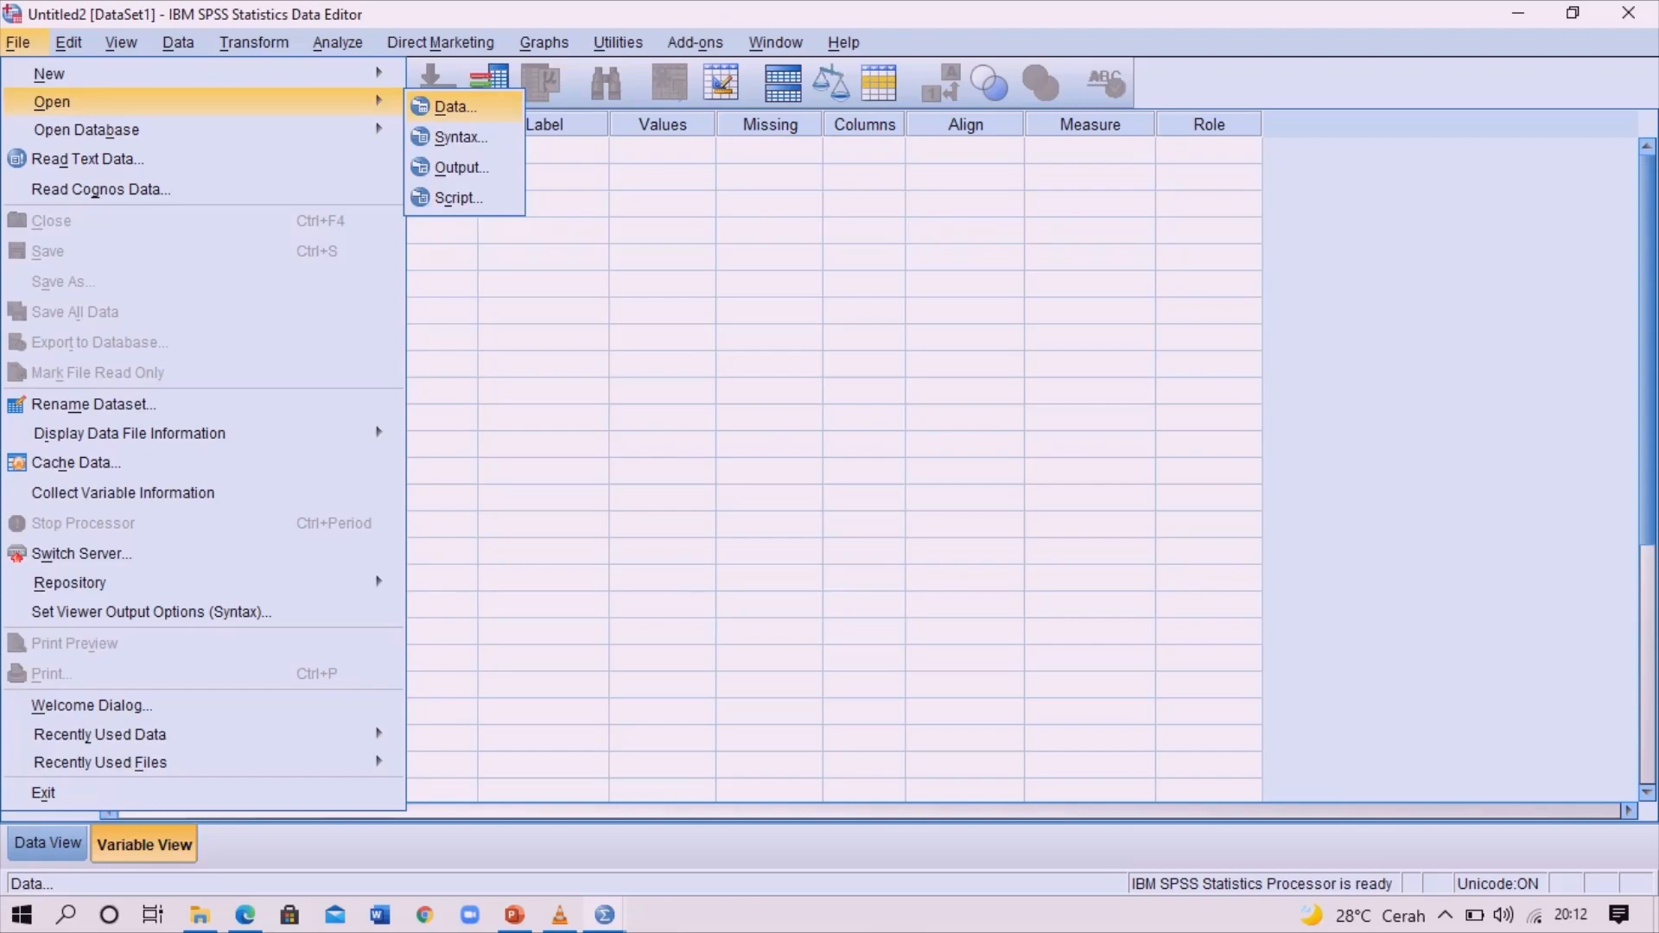
click(456, 107)
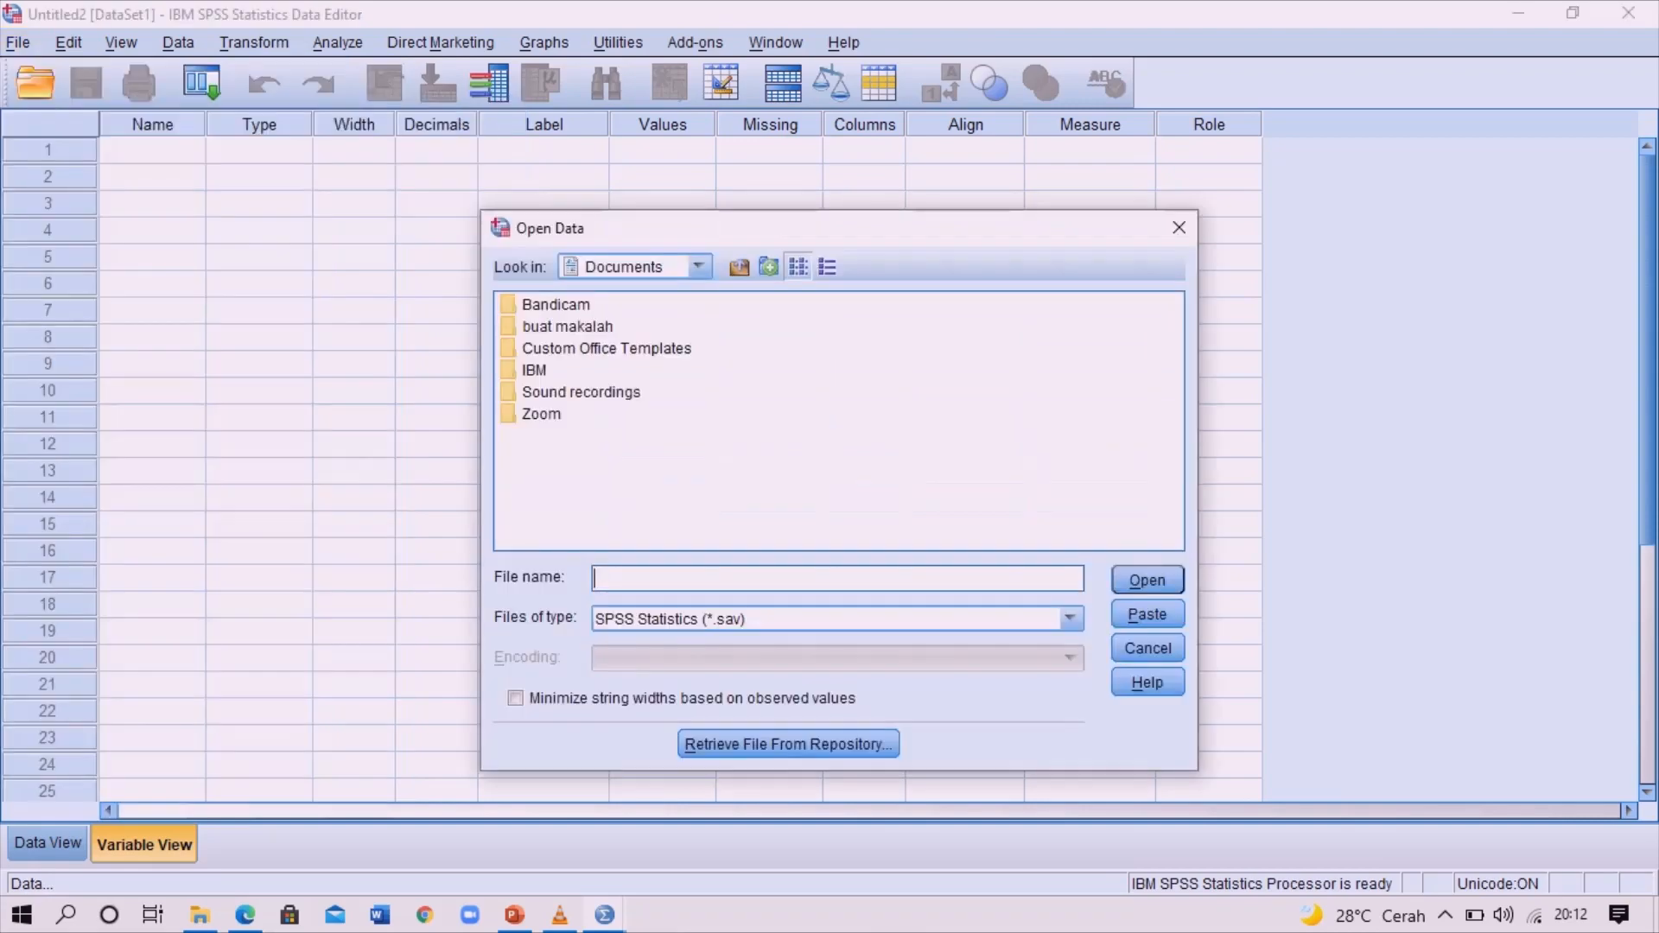
click(699, 267)
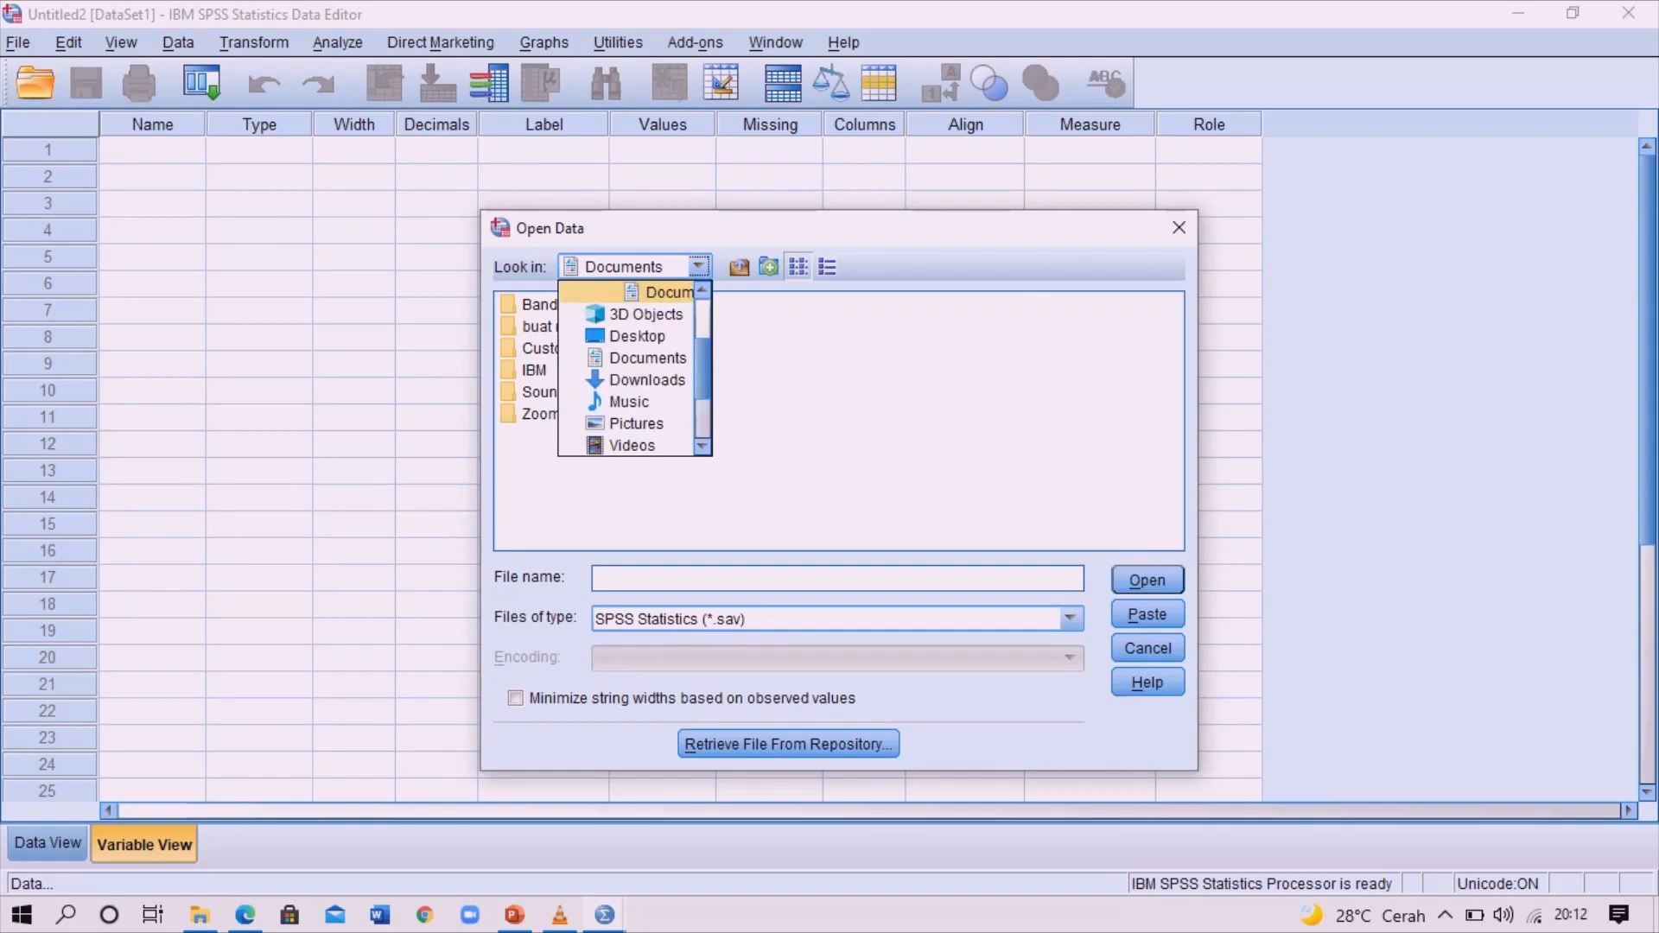
scroll(639, 358, down, 2)
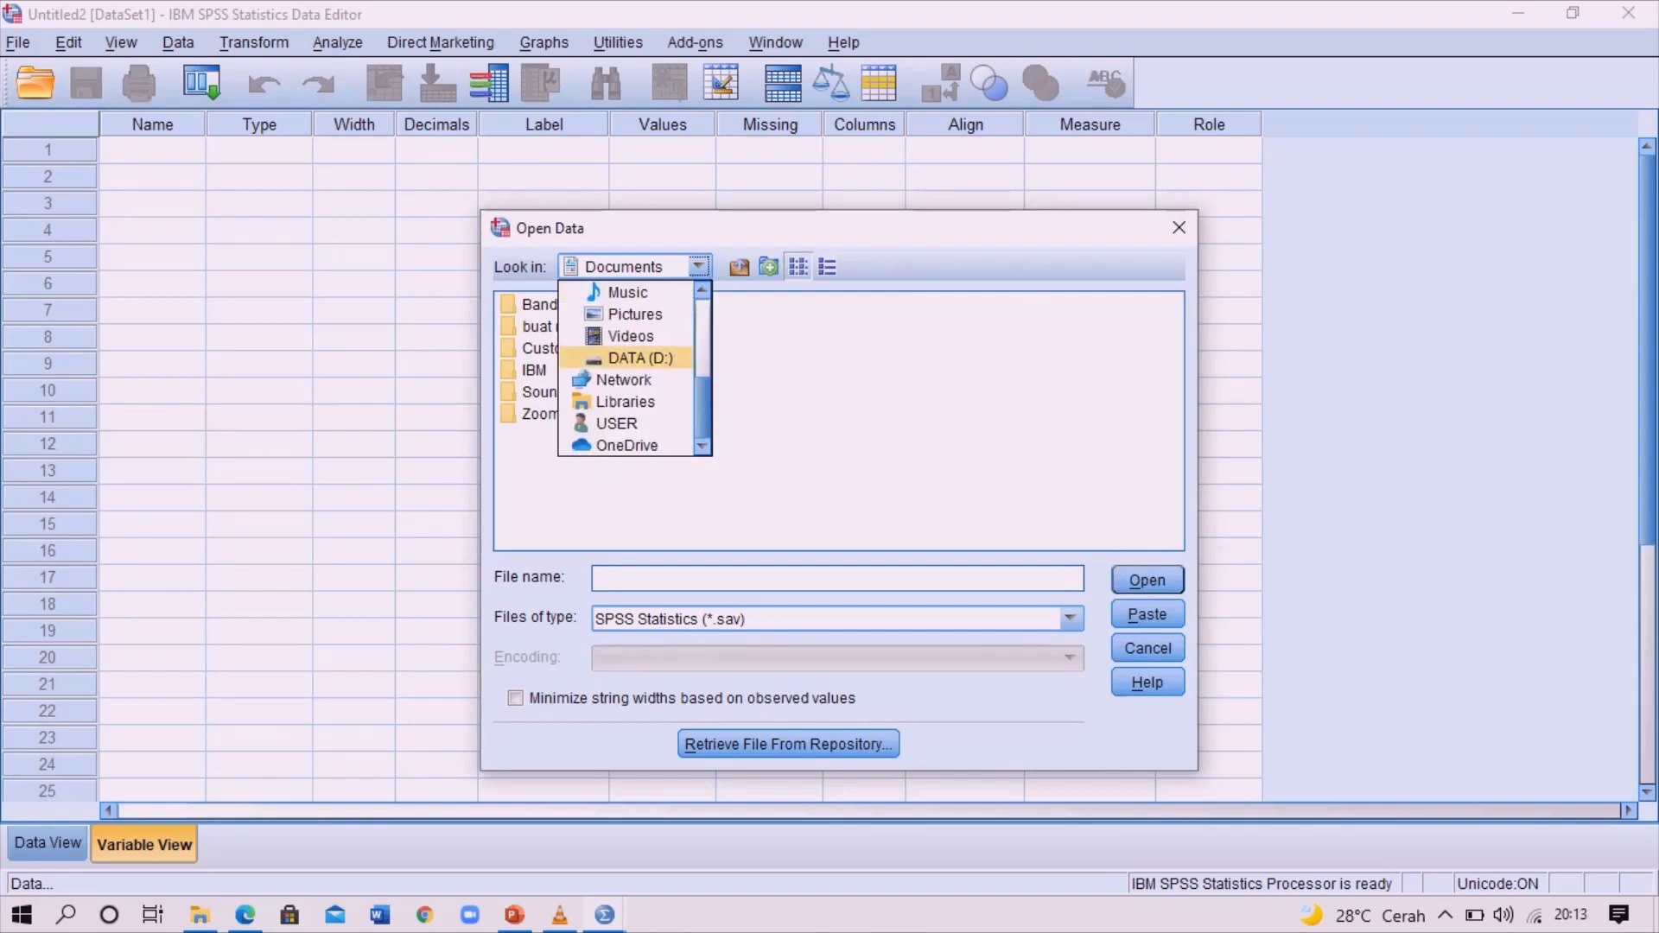
click(639, 357)
click(1031, 327)
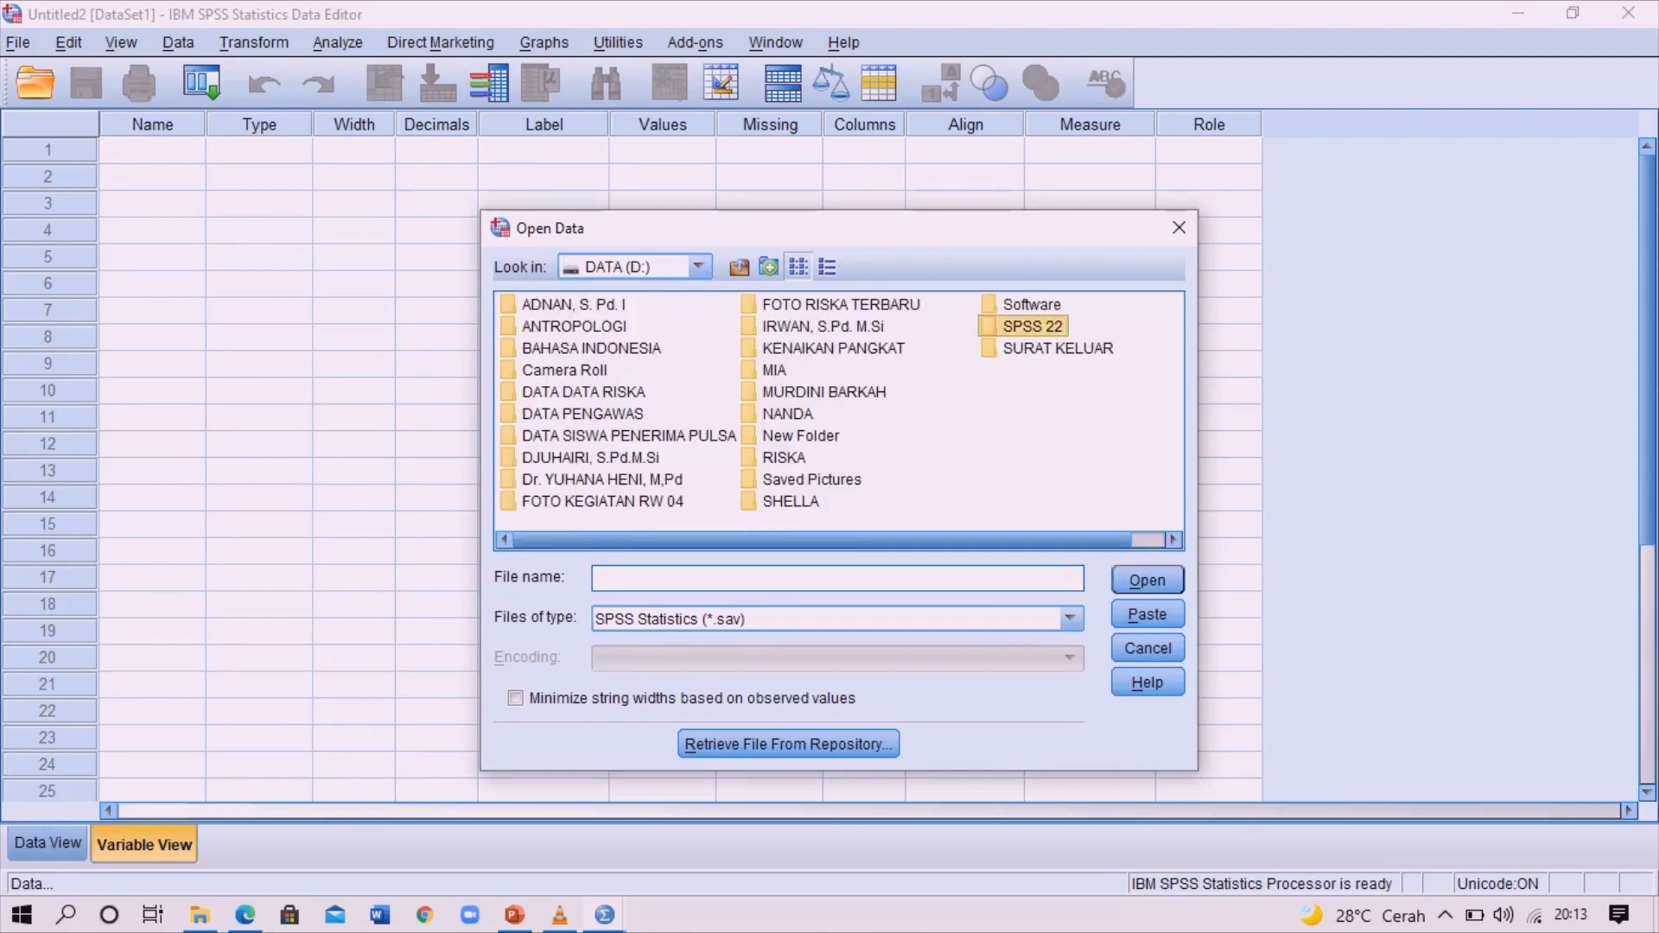
double_click(1032, 327)
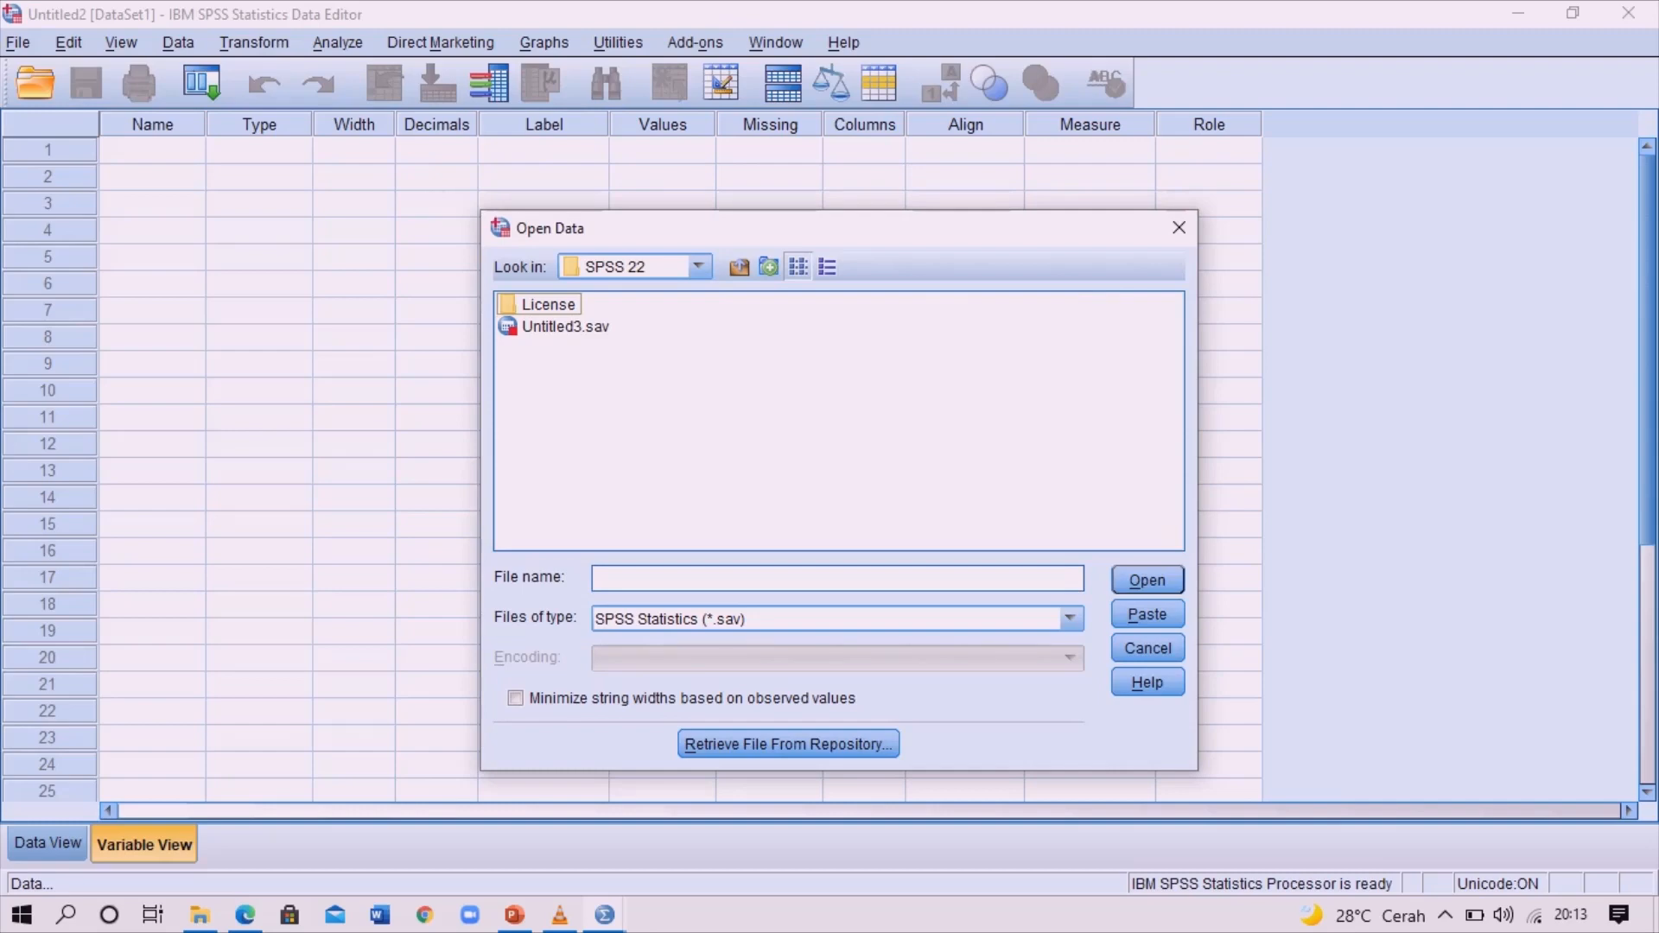
List all file types and open the workbook DATA_kuesioner penelitian.xlsx as a dataset
click(1070, 619)
scroll(864, 689, down, 2)
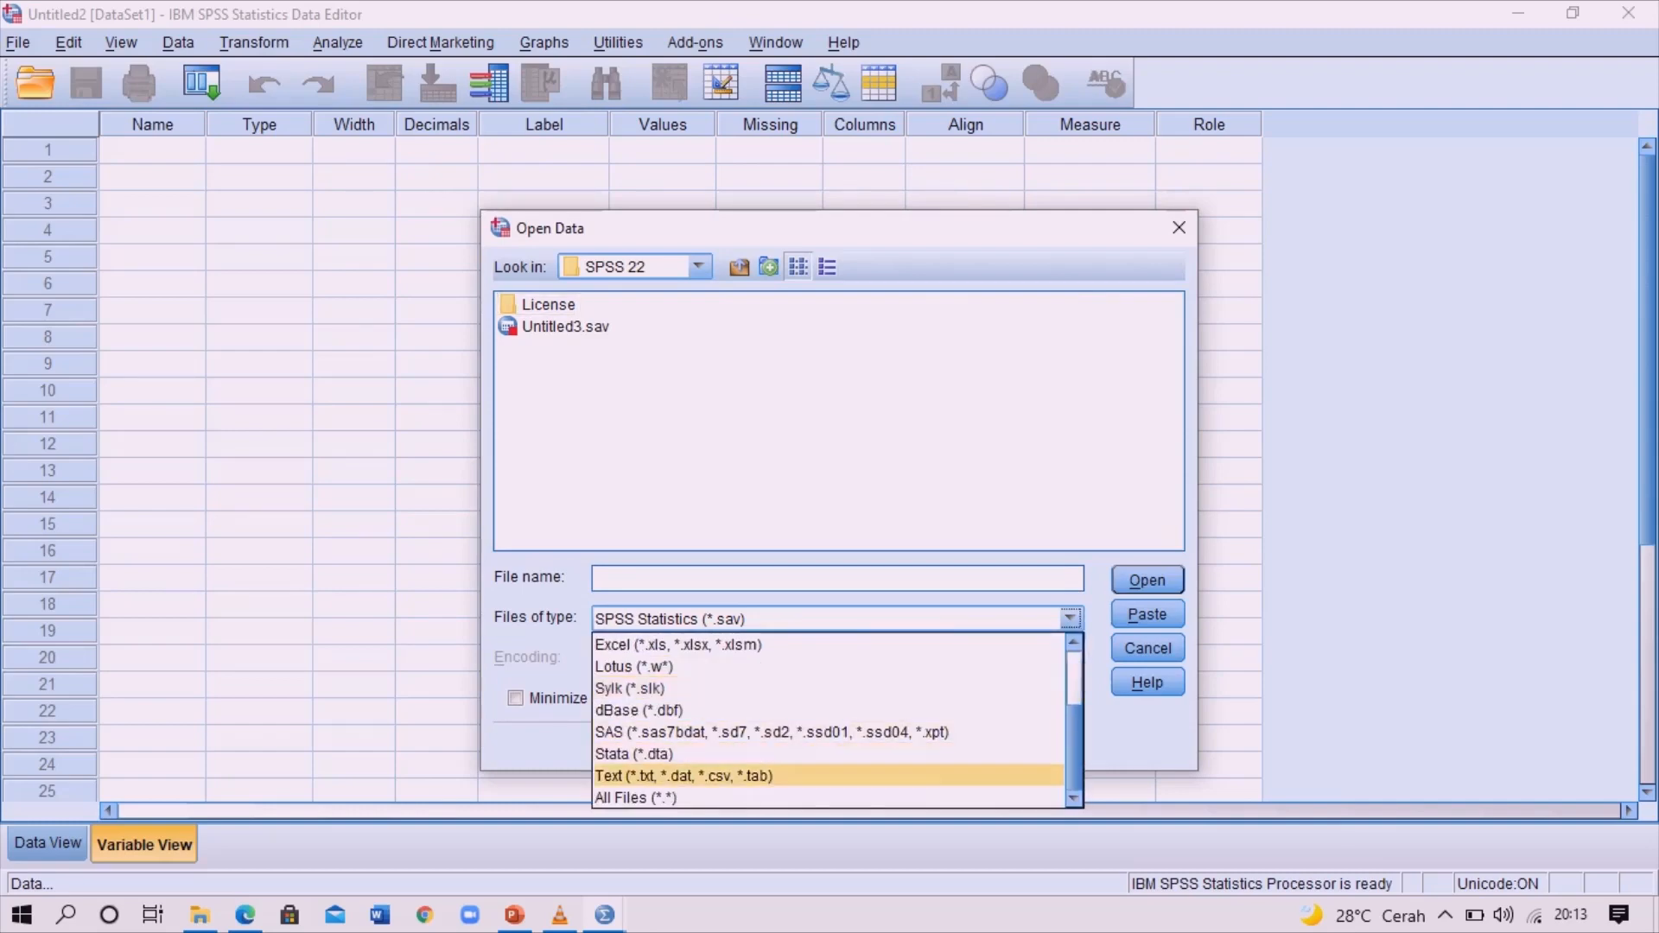
click(635, 796)
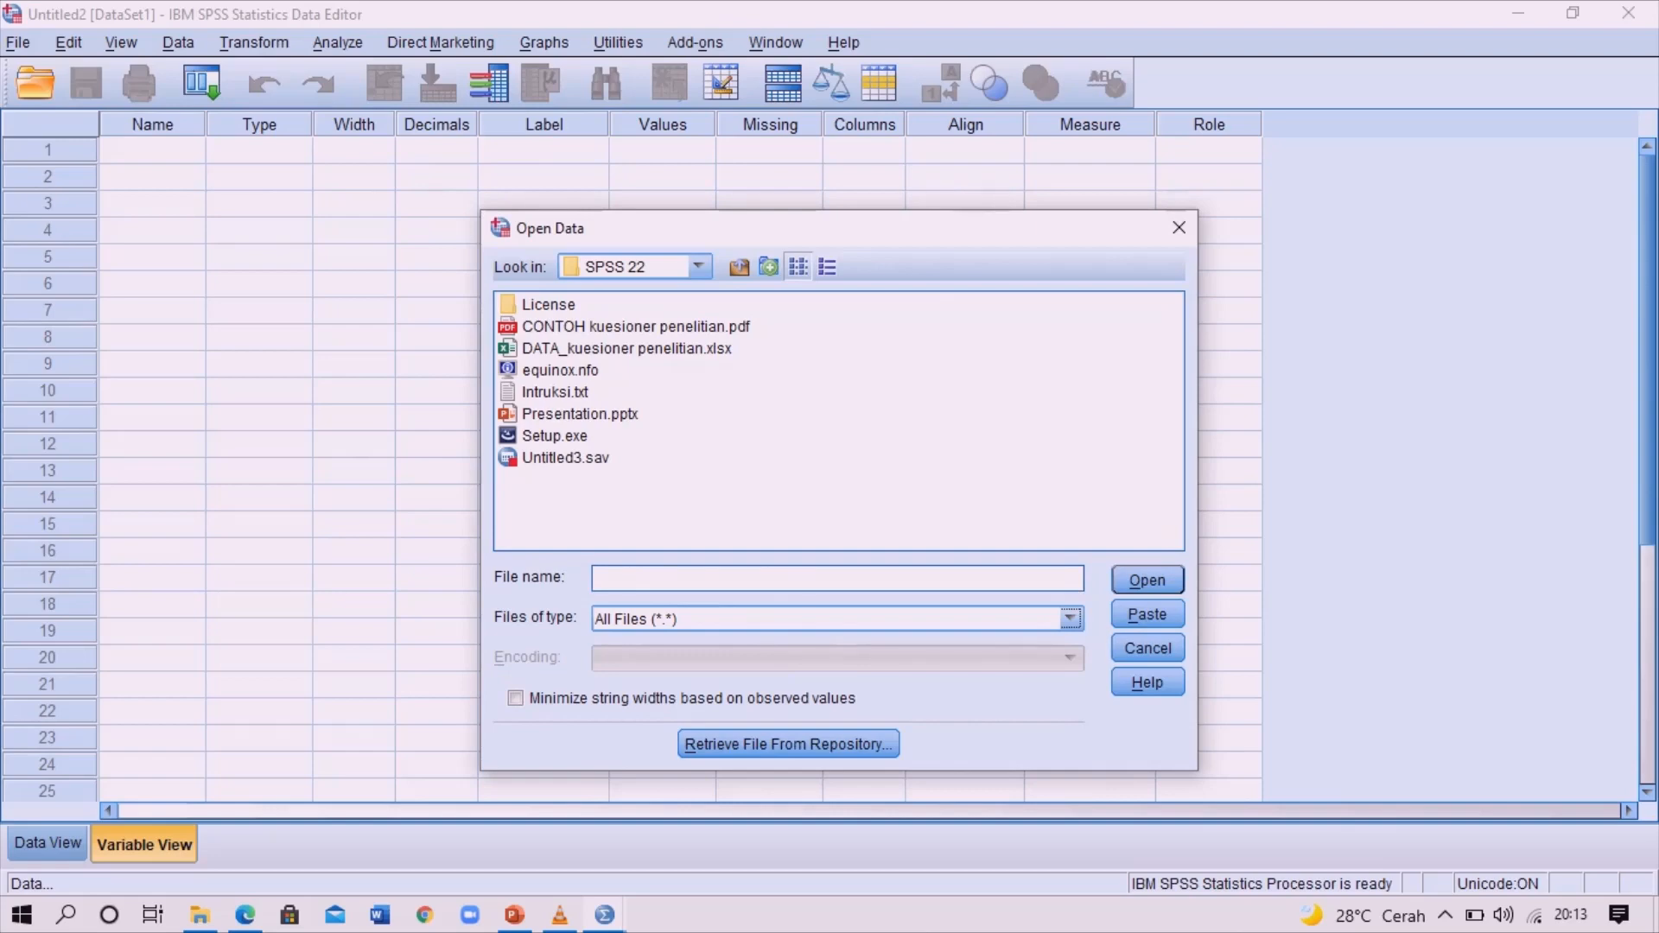
click(626, 349)
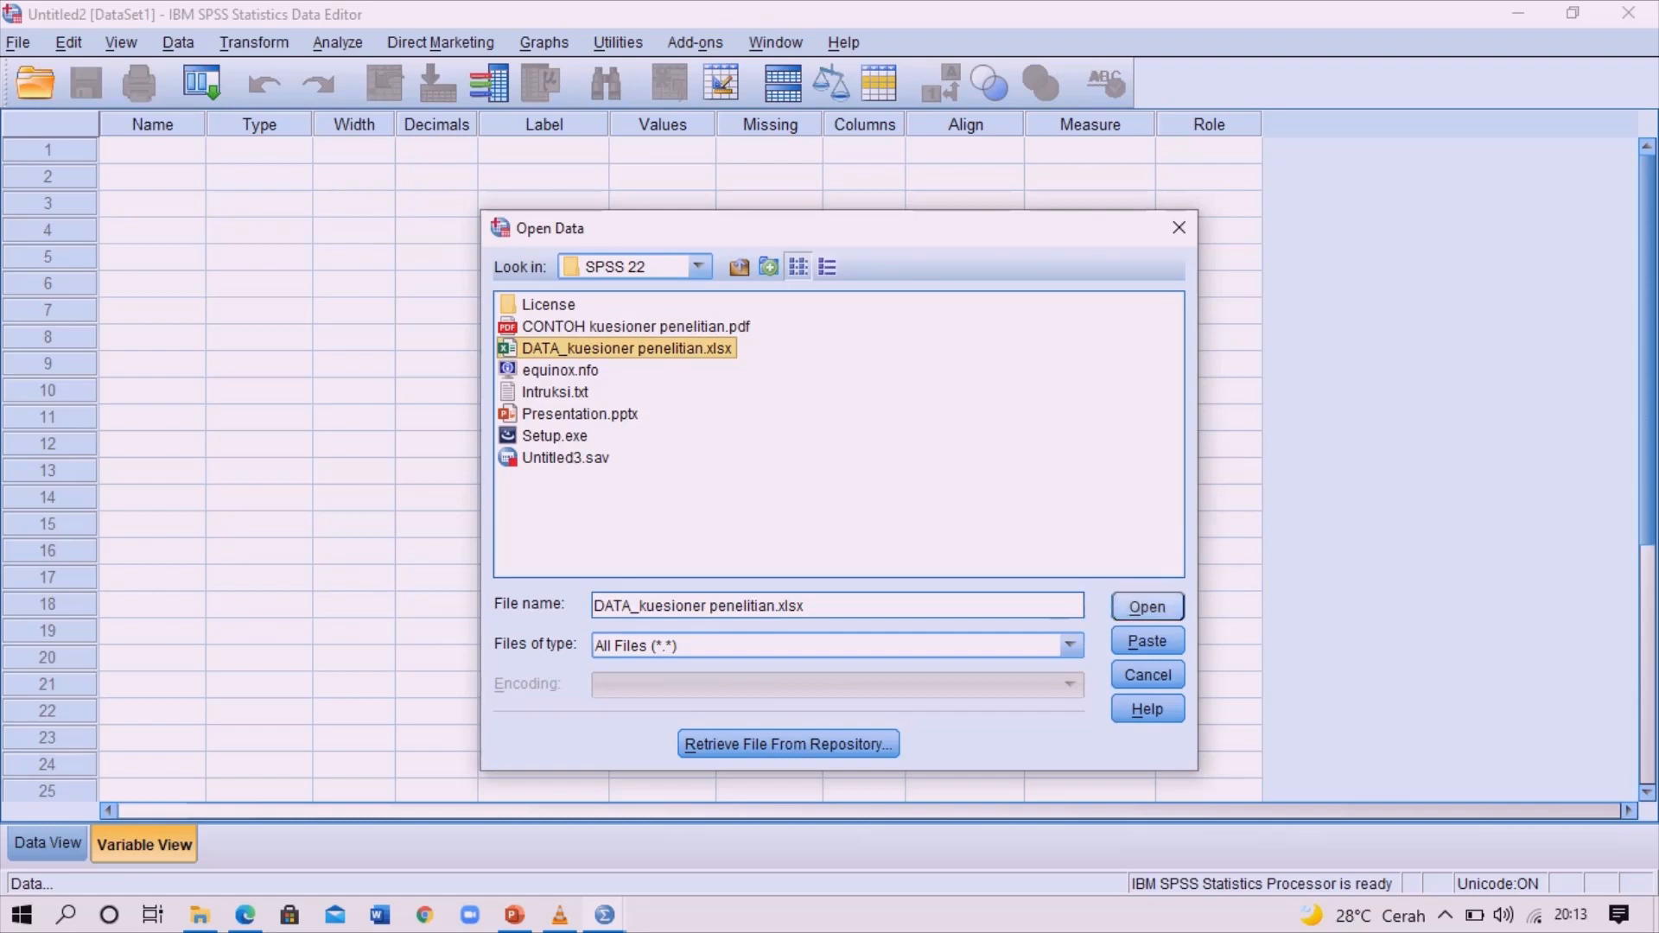
click(1147, 607)
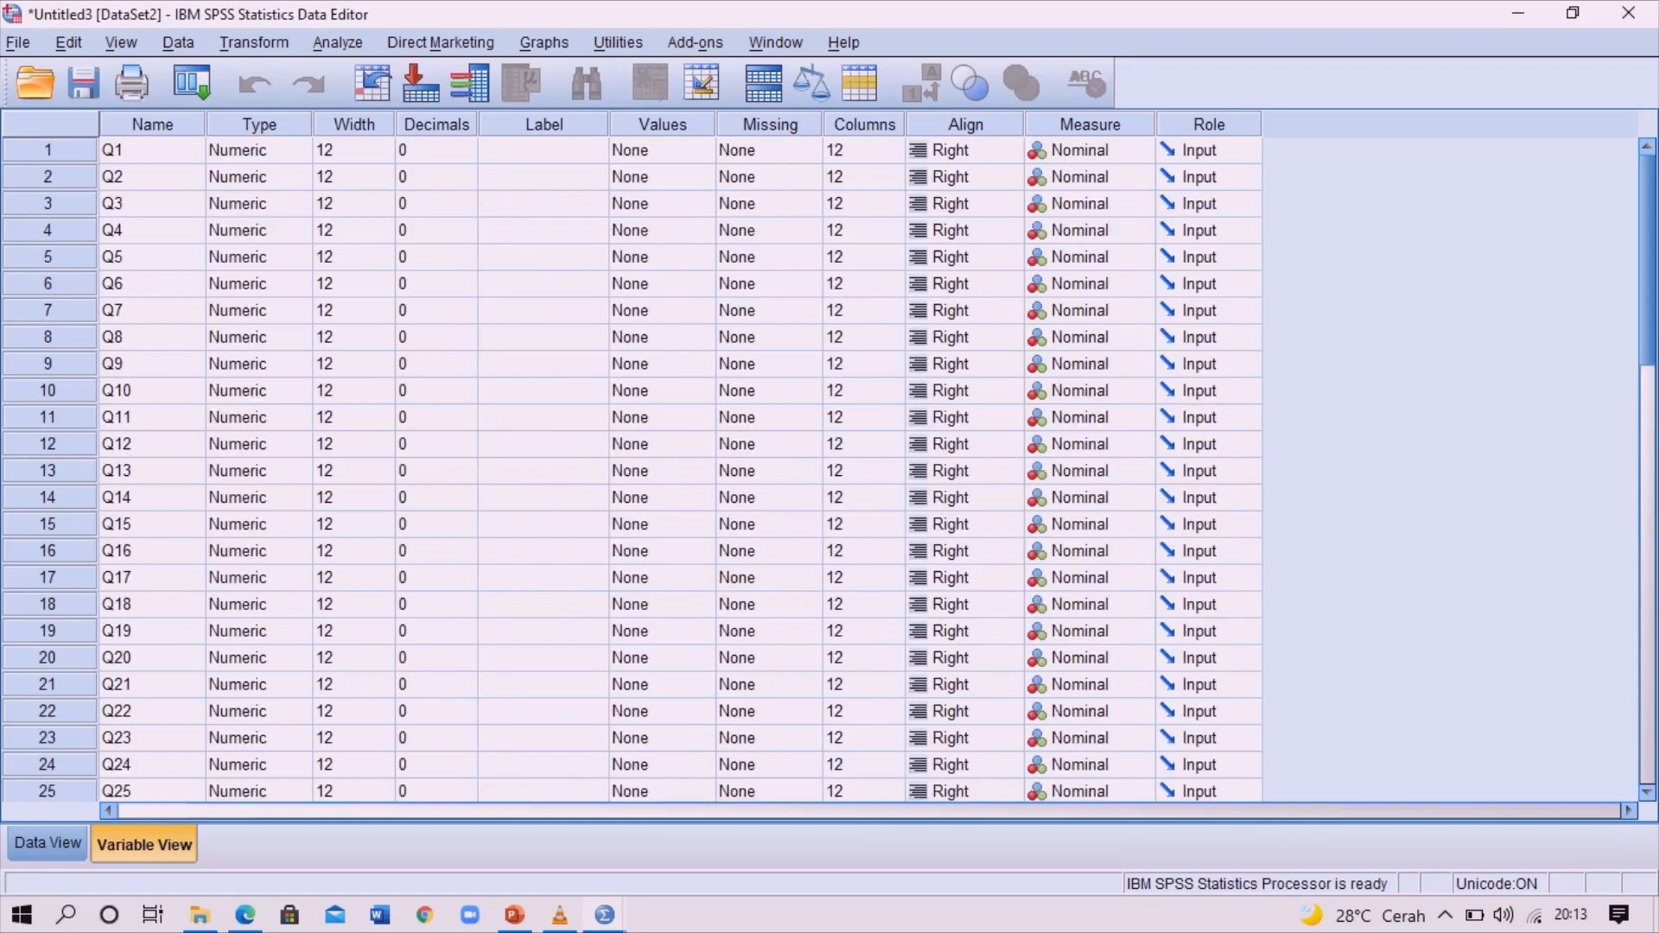
Look over the imported response values for the questionnaire items and return to the variable definitions
click(47, 843)
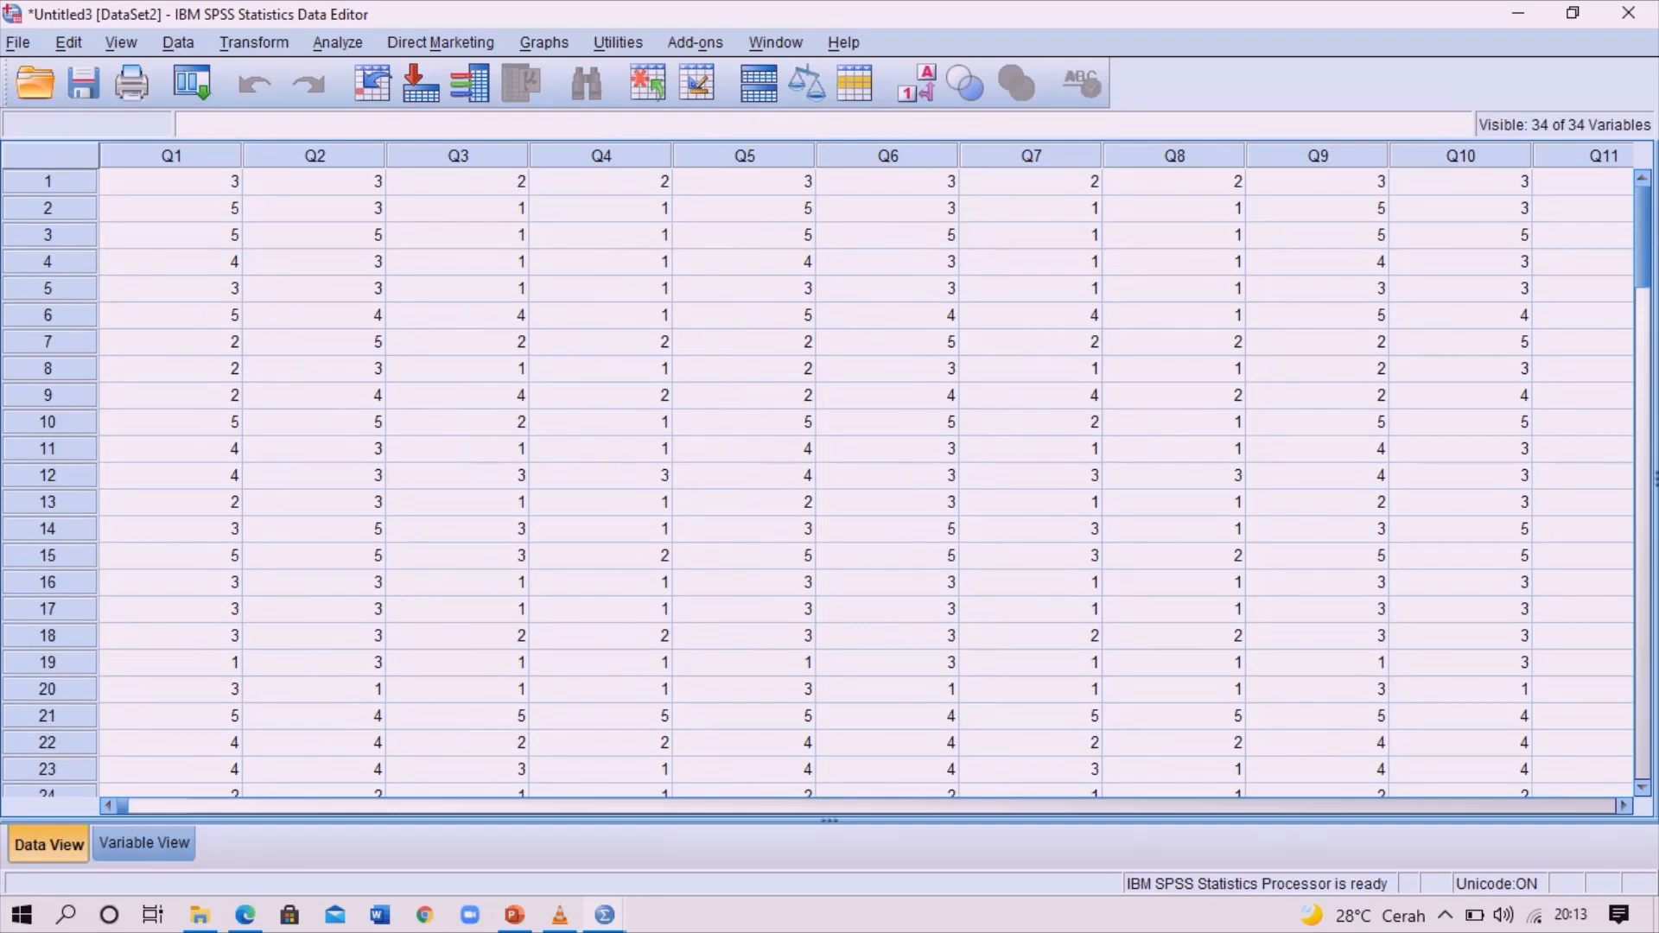
scroll(829, 484, down, 11)
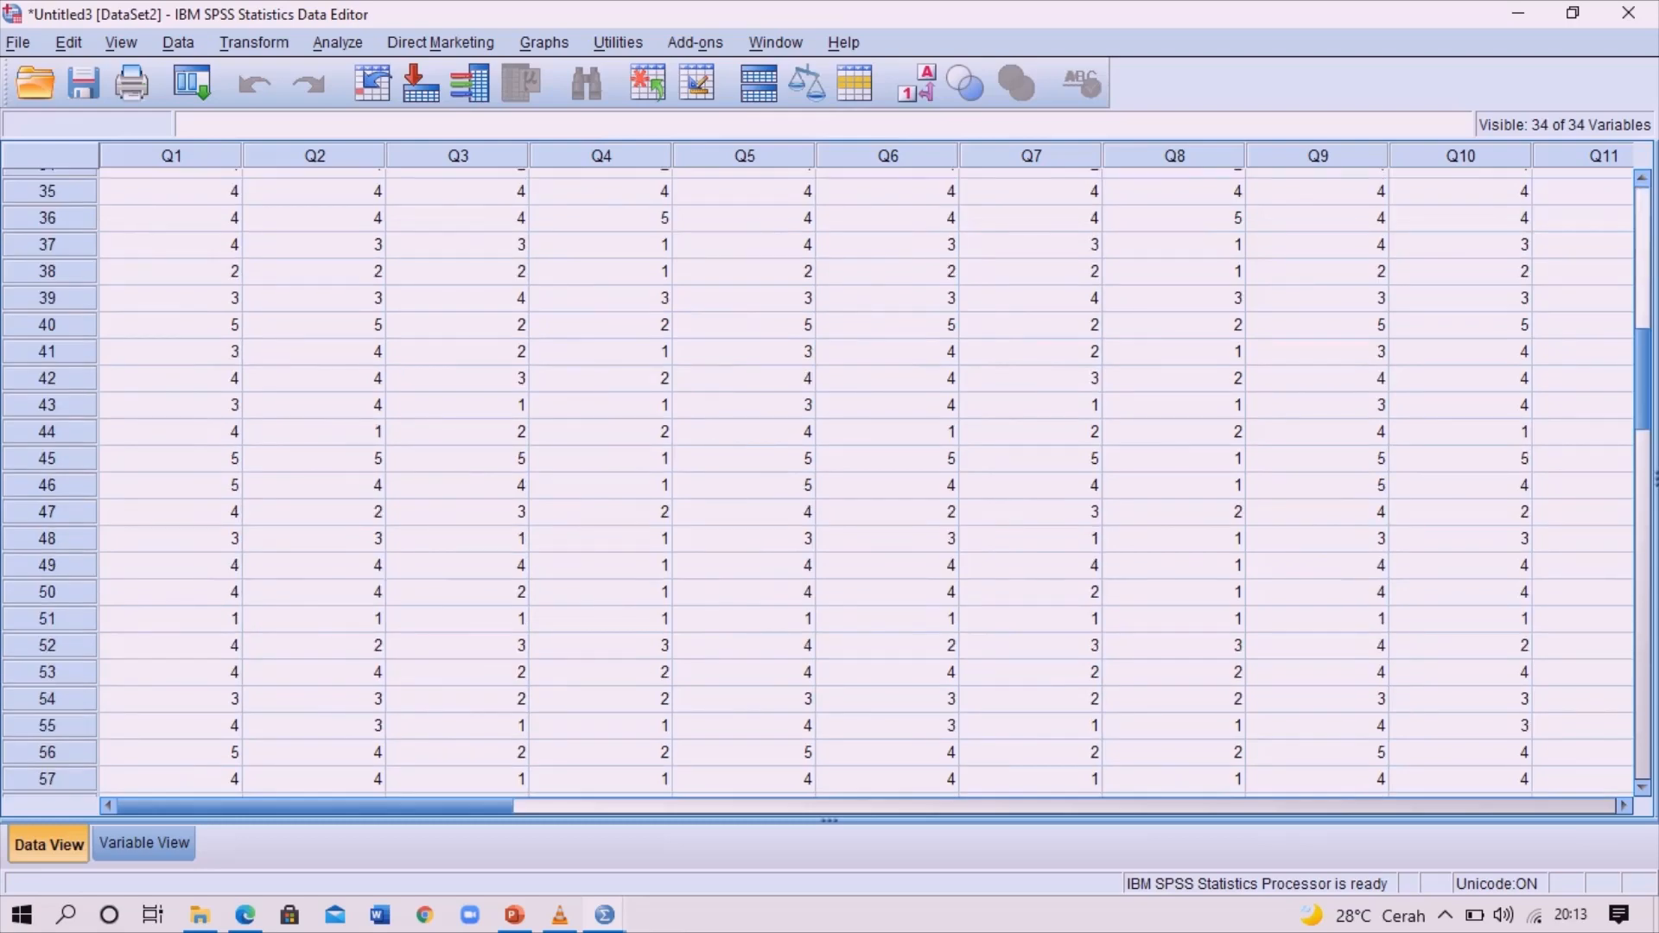
scroll(829, 484, up, 11)
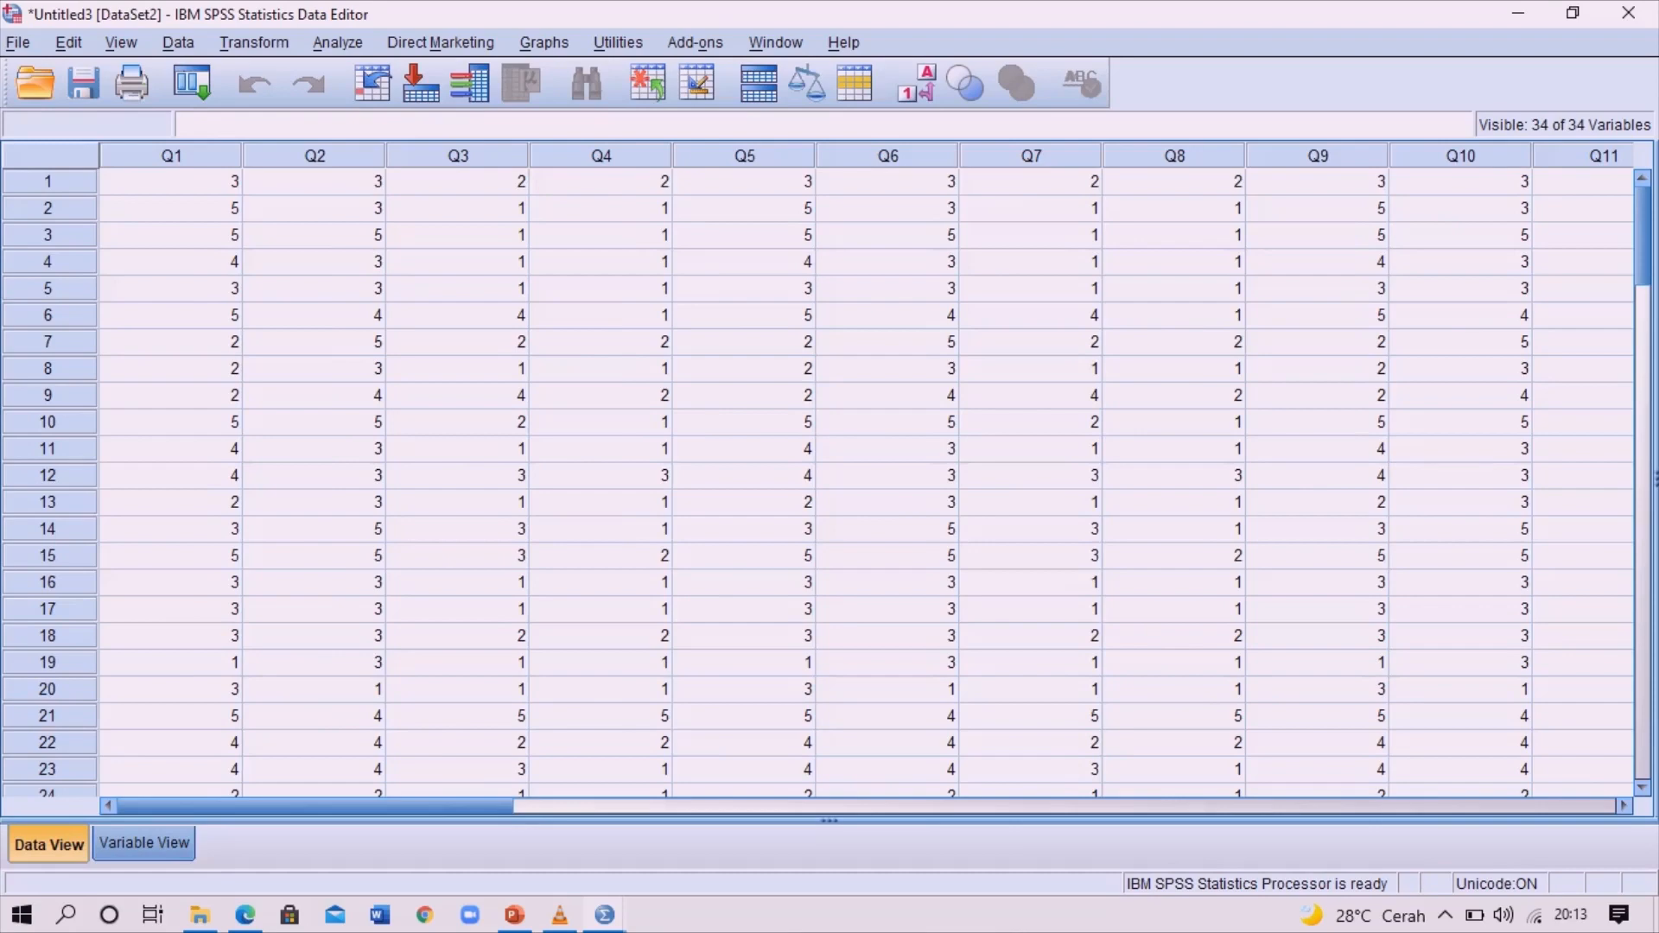
click(144, 843)
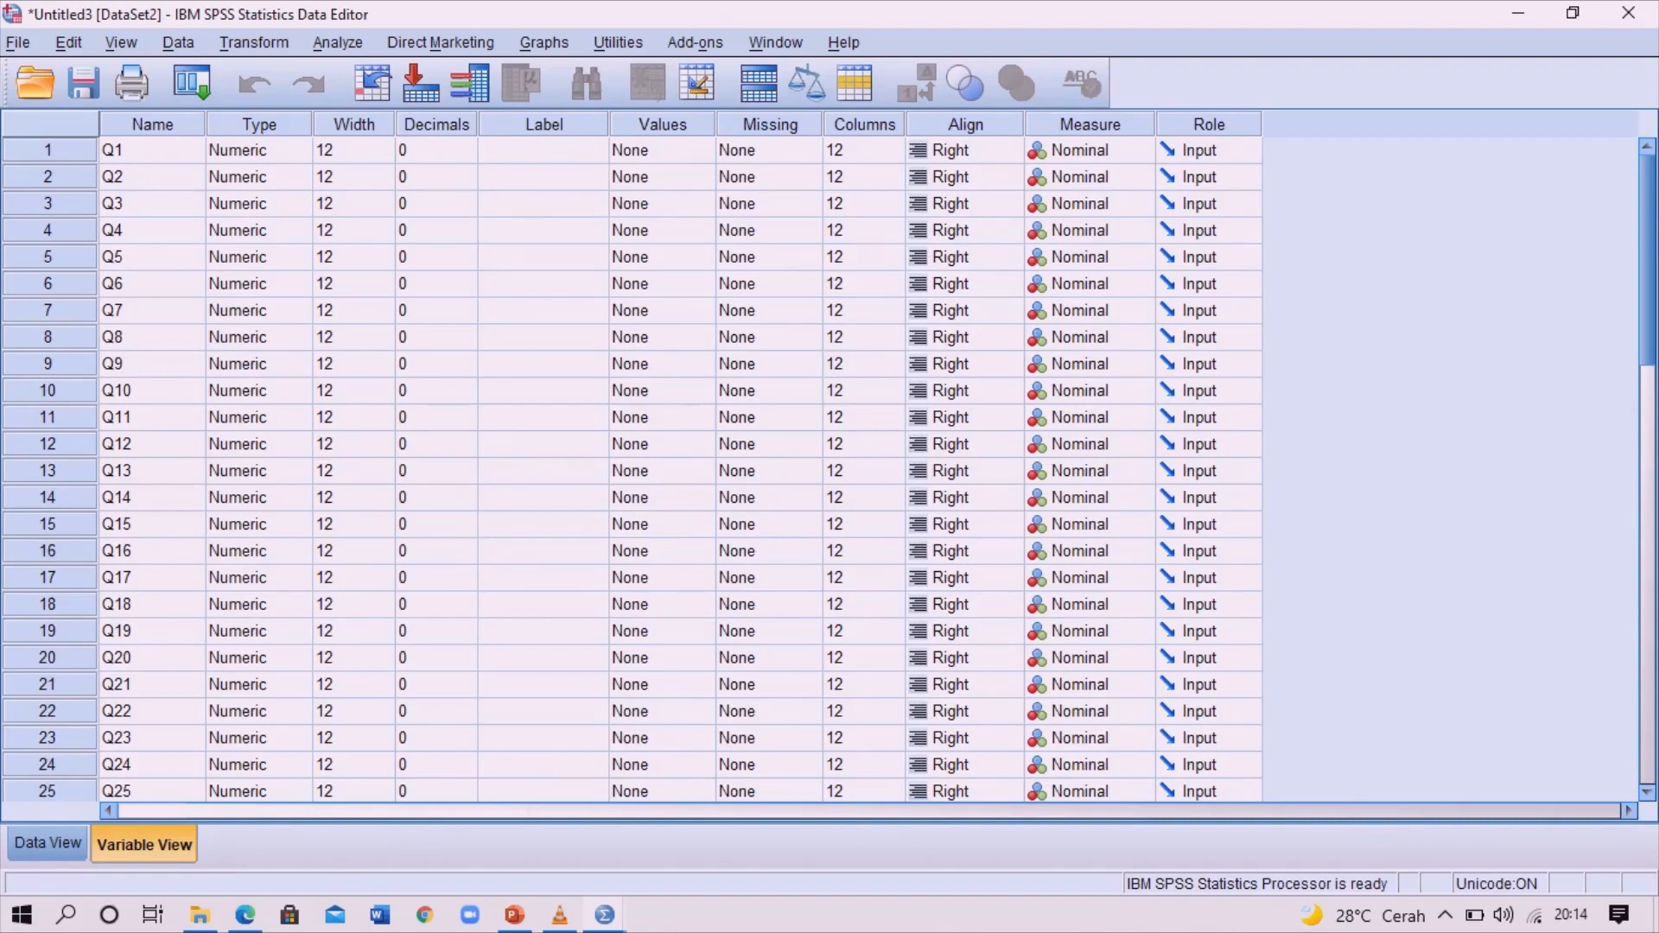
Read through CONTOH kuesioner penelitian.pdf in the browser for the statements belonging to each research variable, and return to SPSS
key(alt+Tab)
drag(1648, 262, 1648, 138)
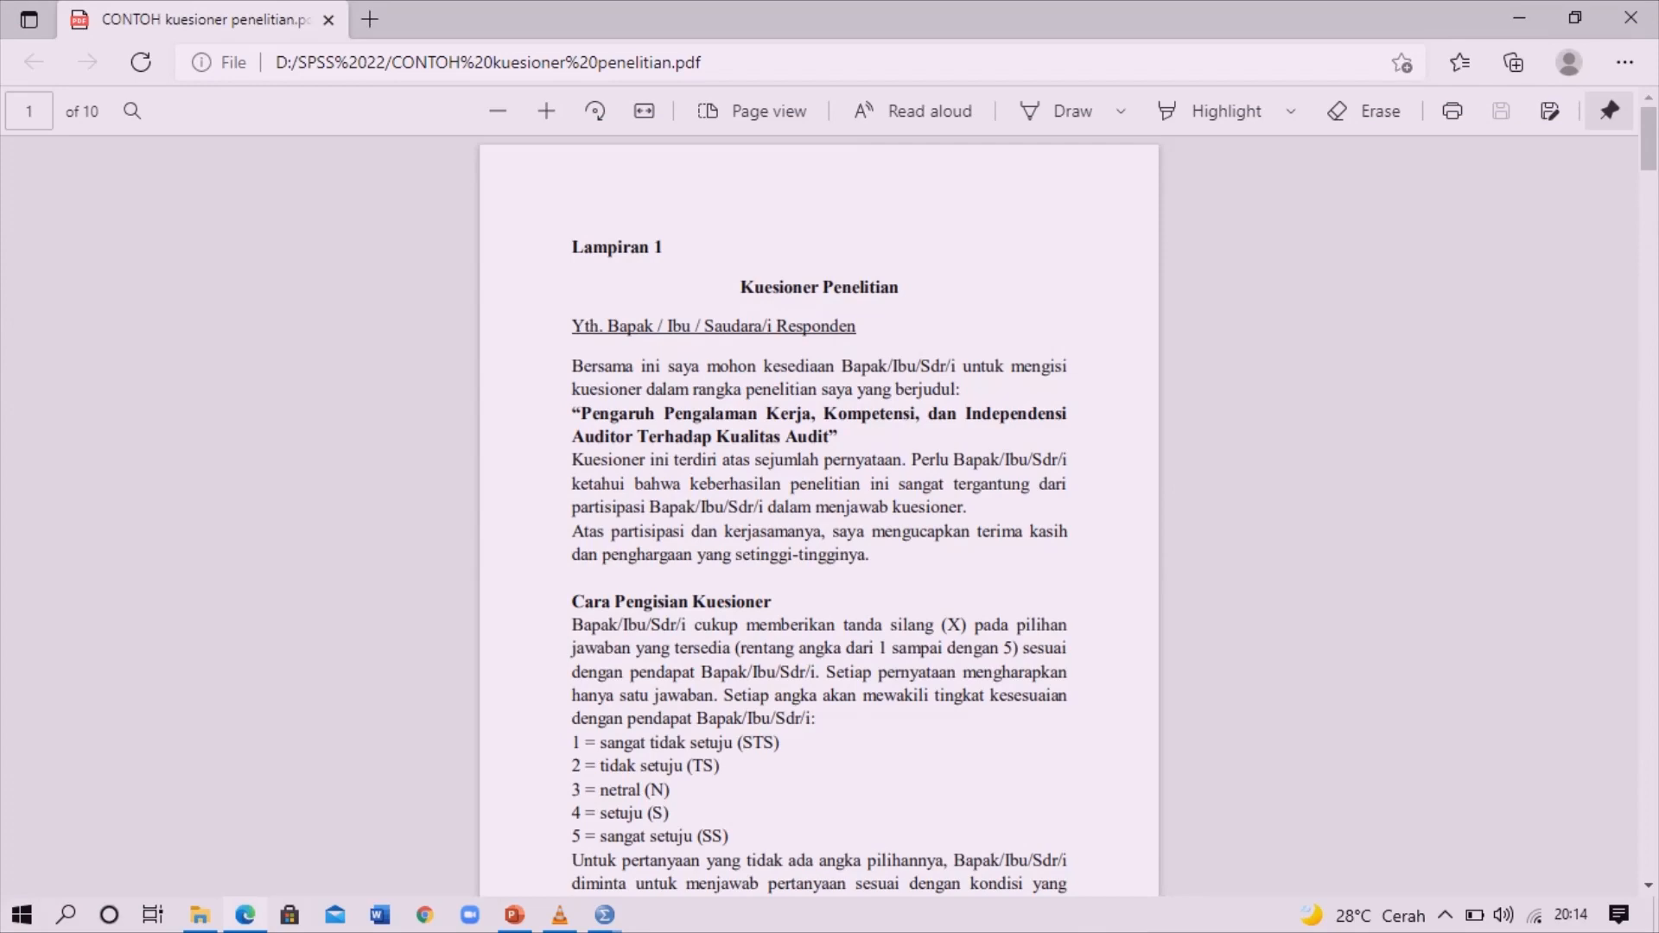
scroll(819, 518, down, 10)
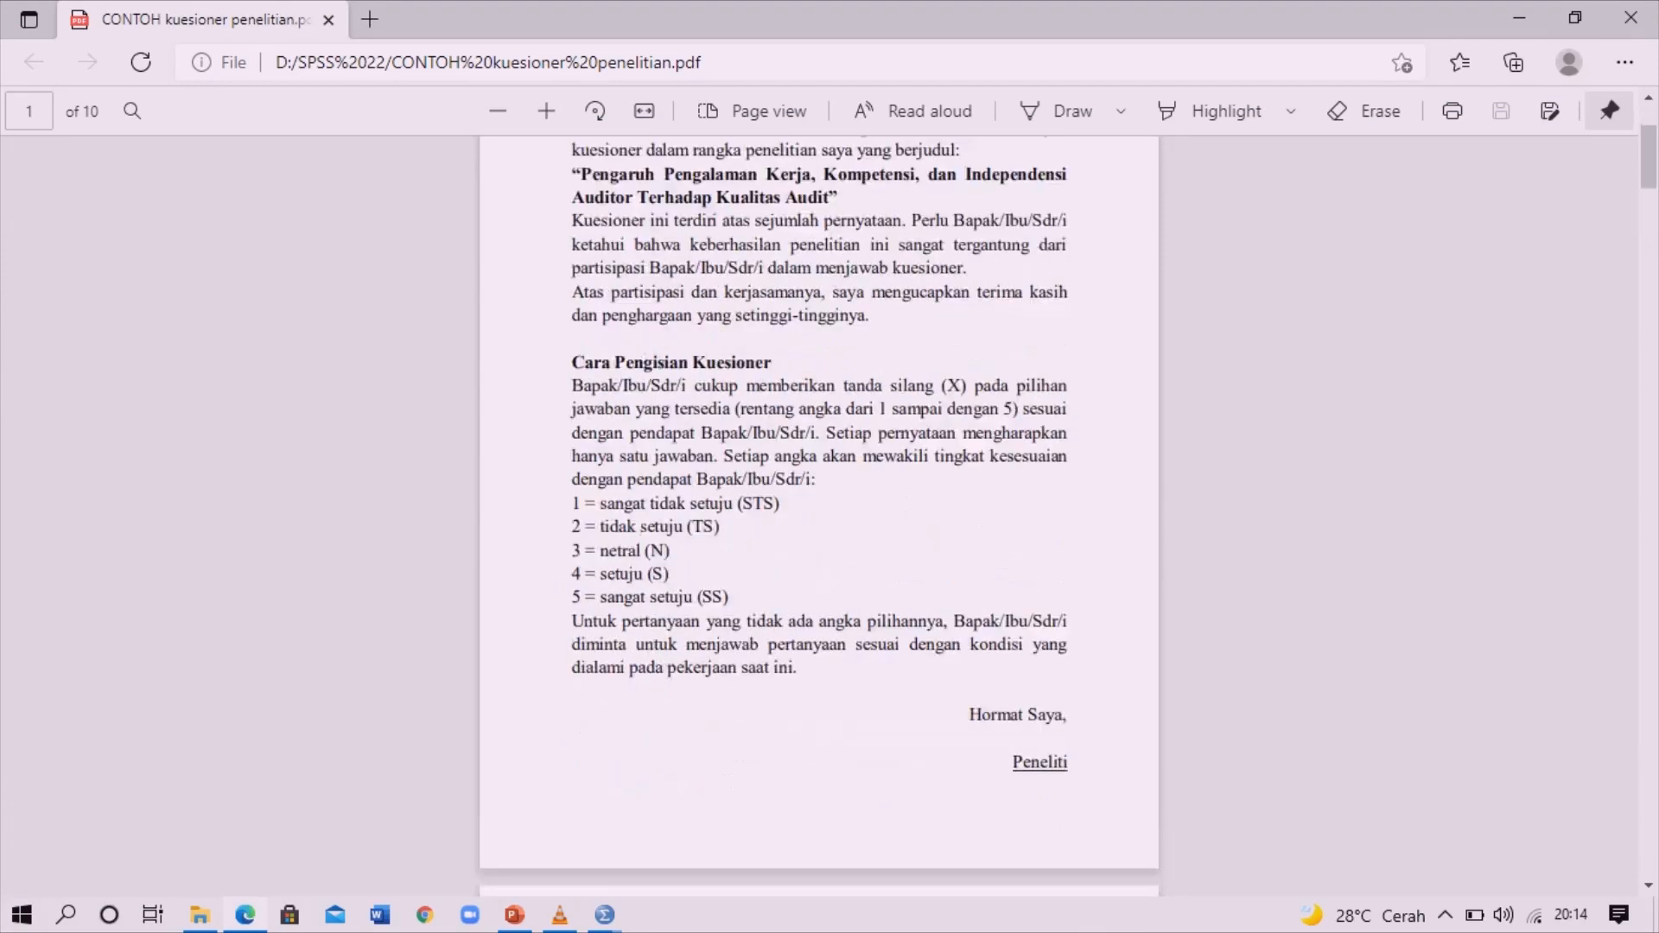
scroll(819, 518, down, 4)
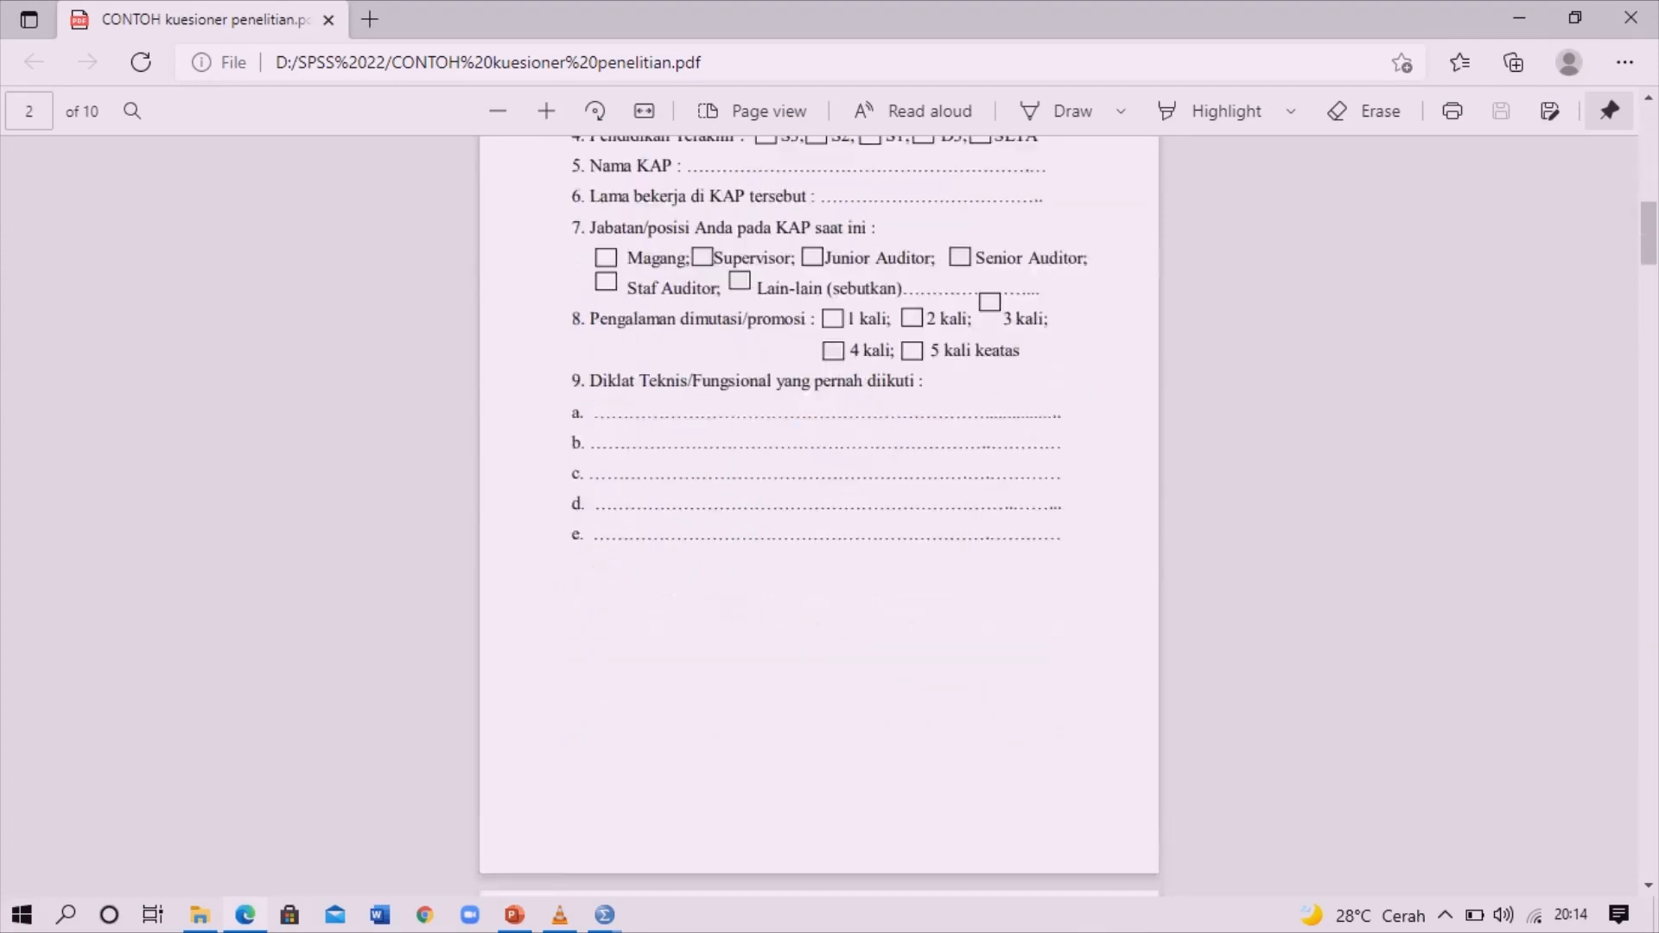
scroll(819, 519, down, 9)
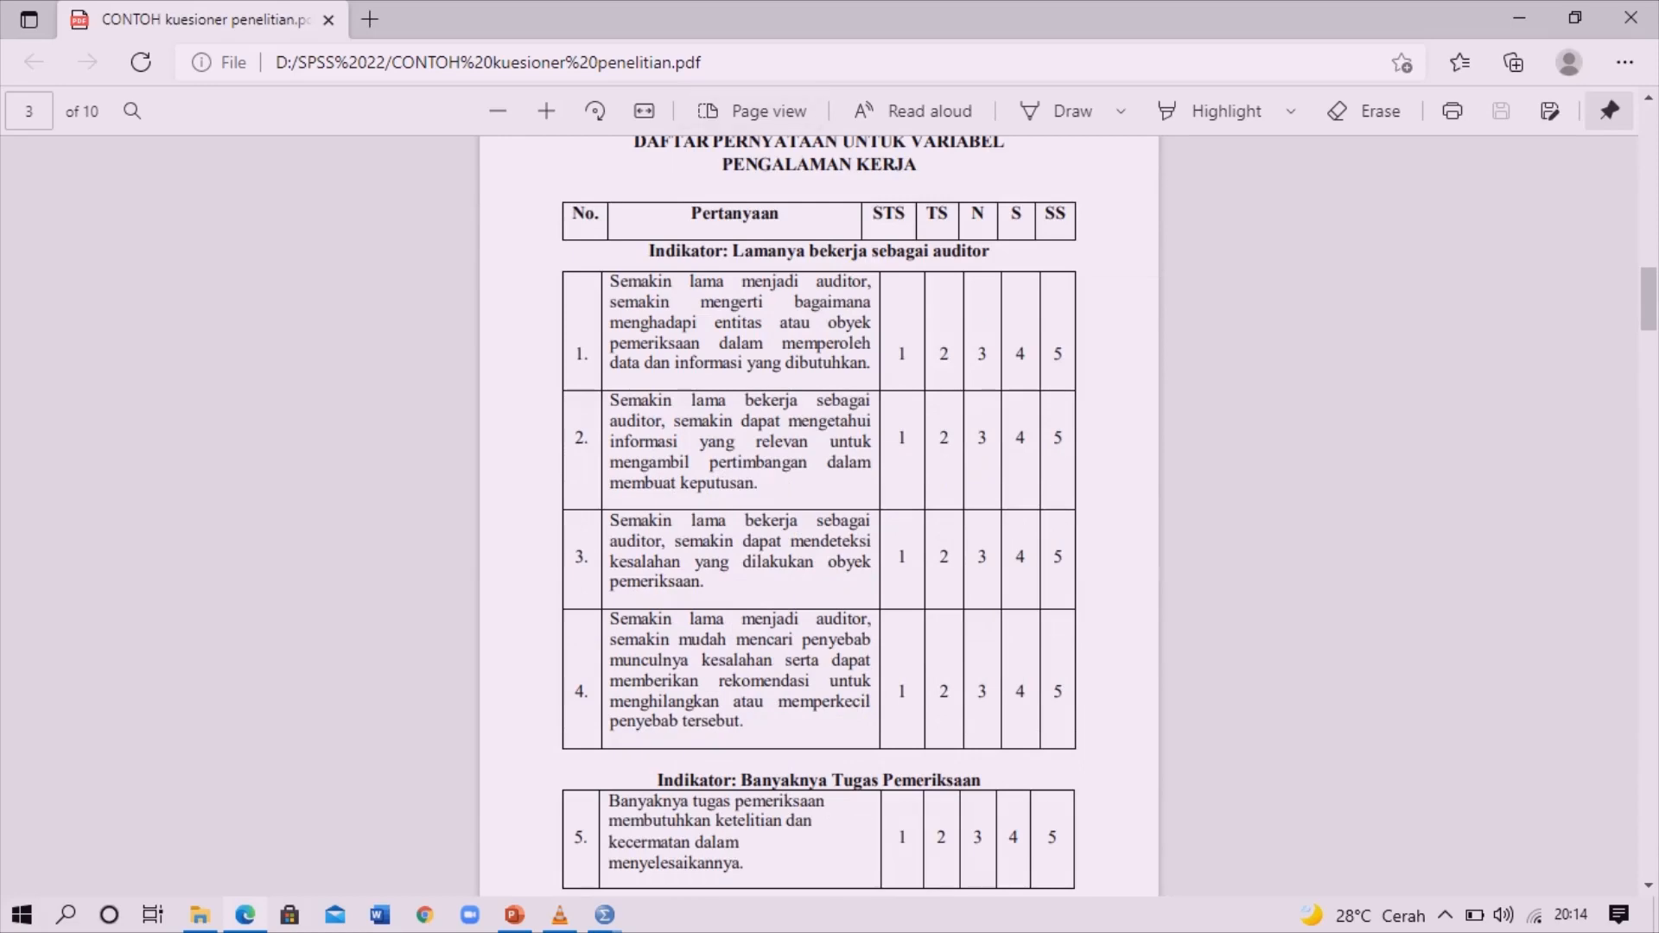
scroll(819, 518, down, 10)
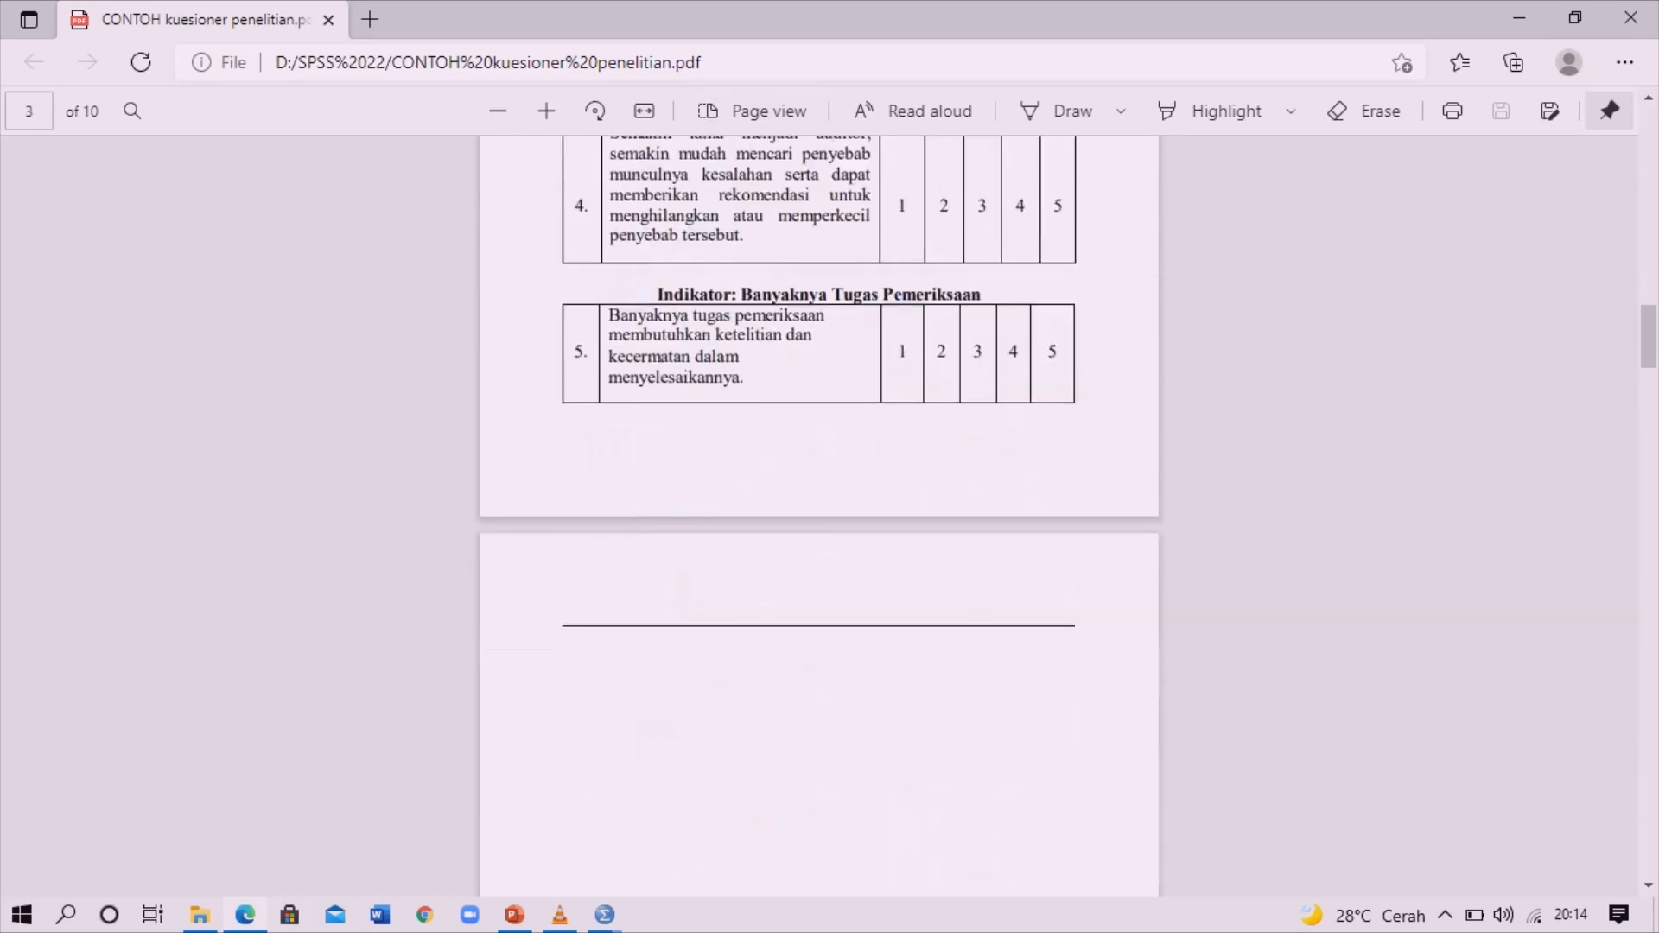
scroll(819, 518, down, 10)
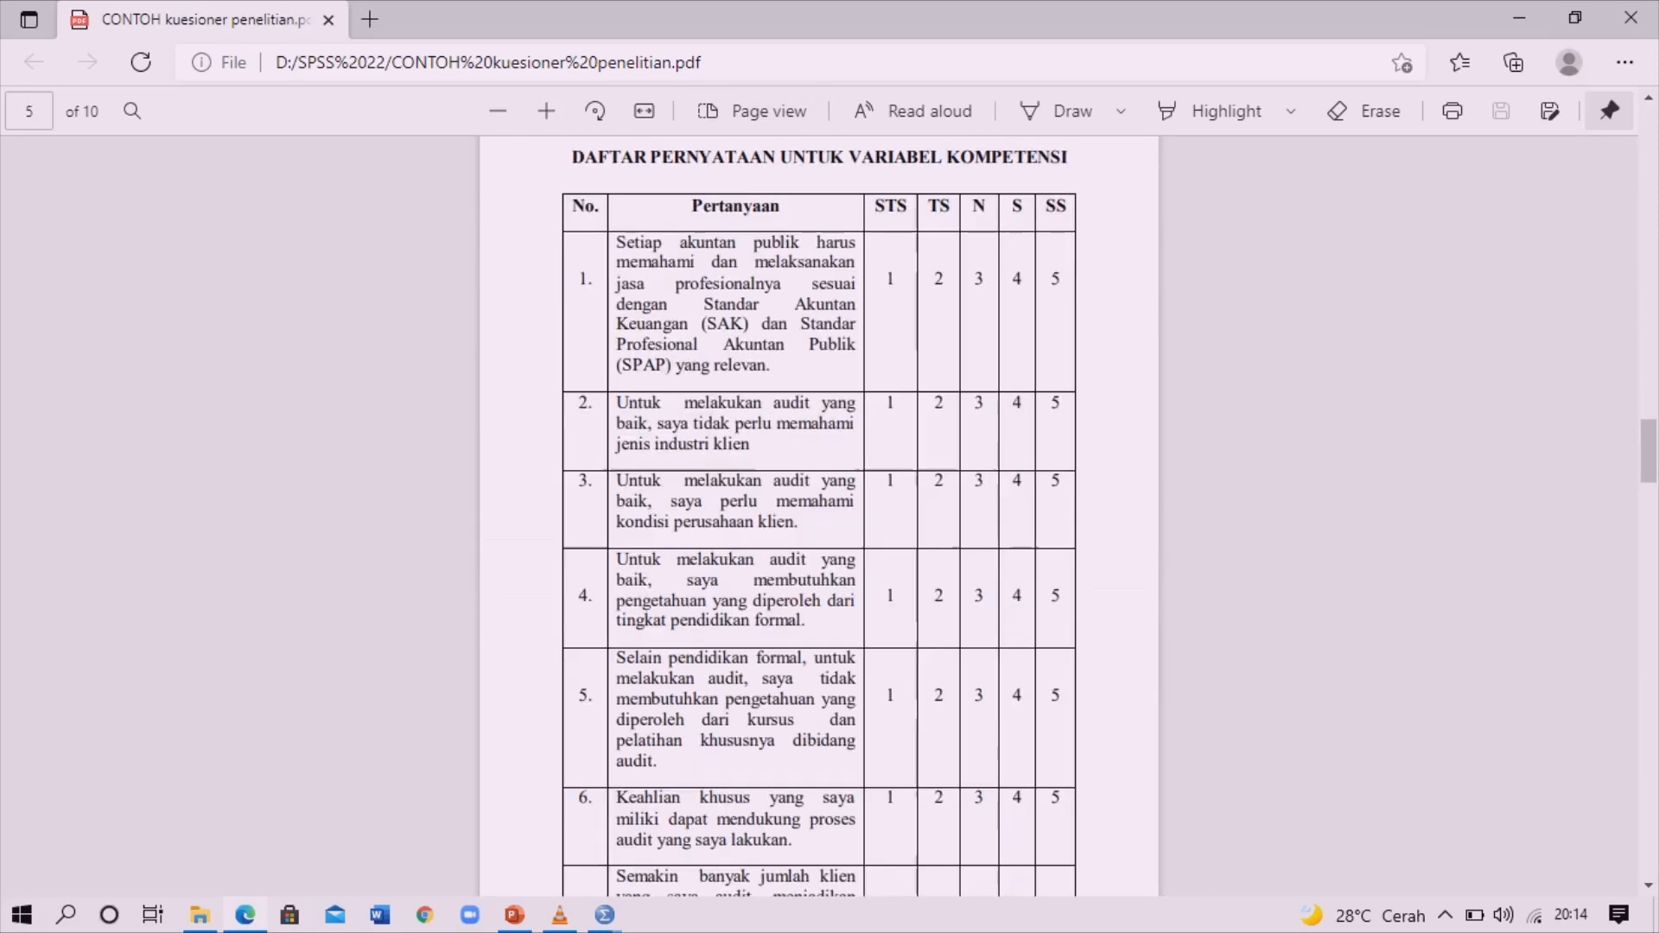
scroll(819, 518, down, 10)
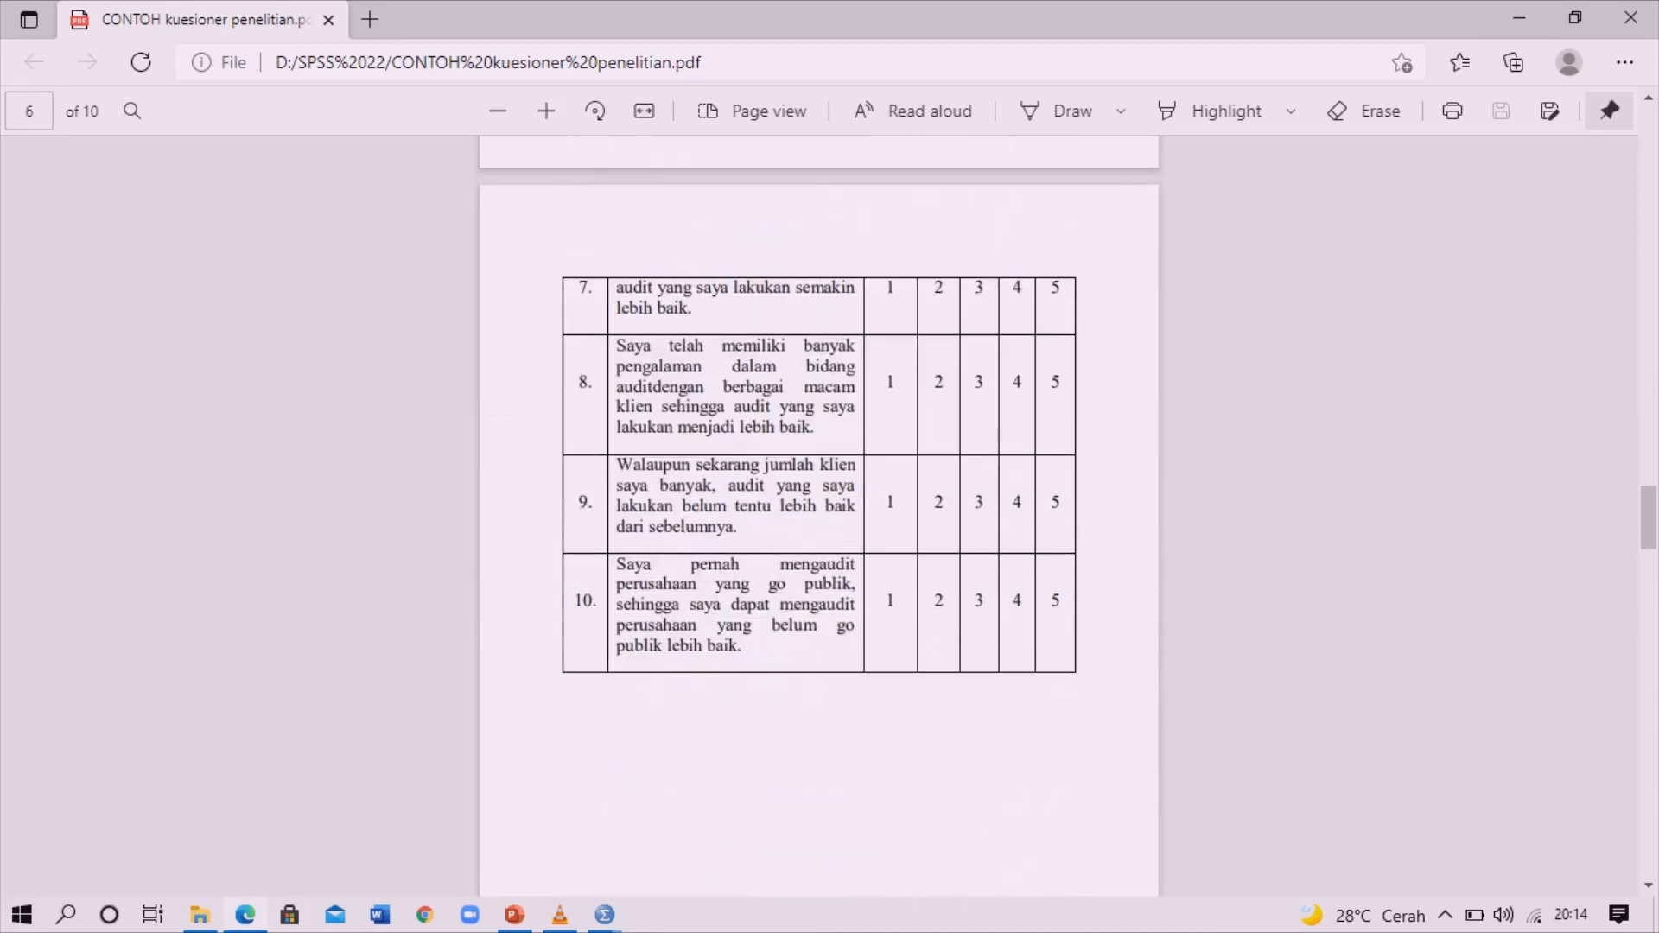
scroll(819, 518, down, 5)
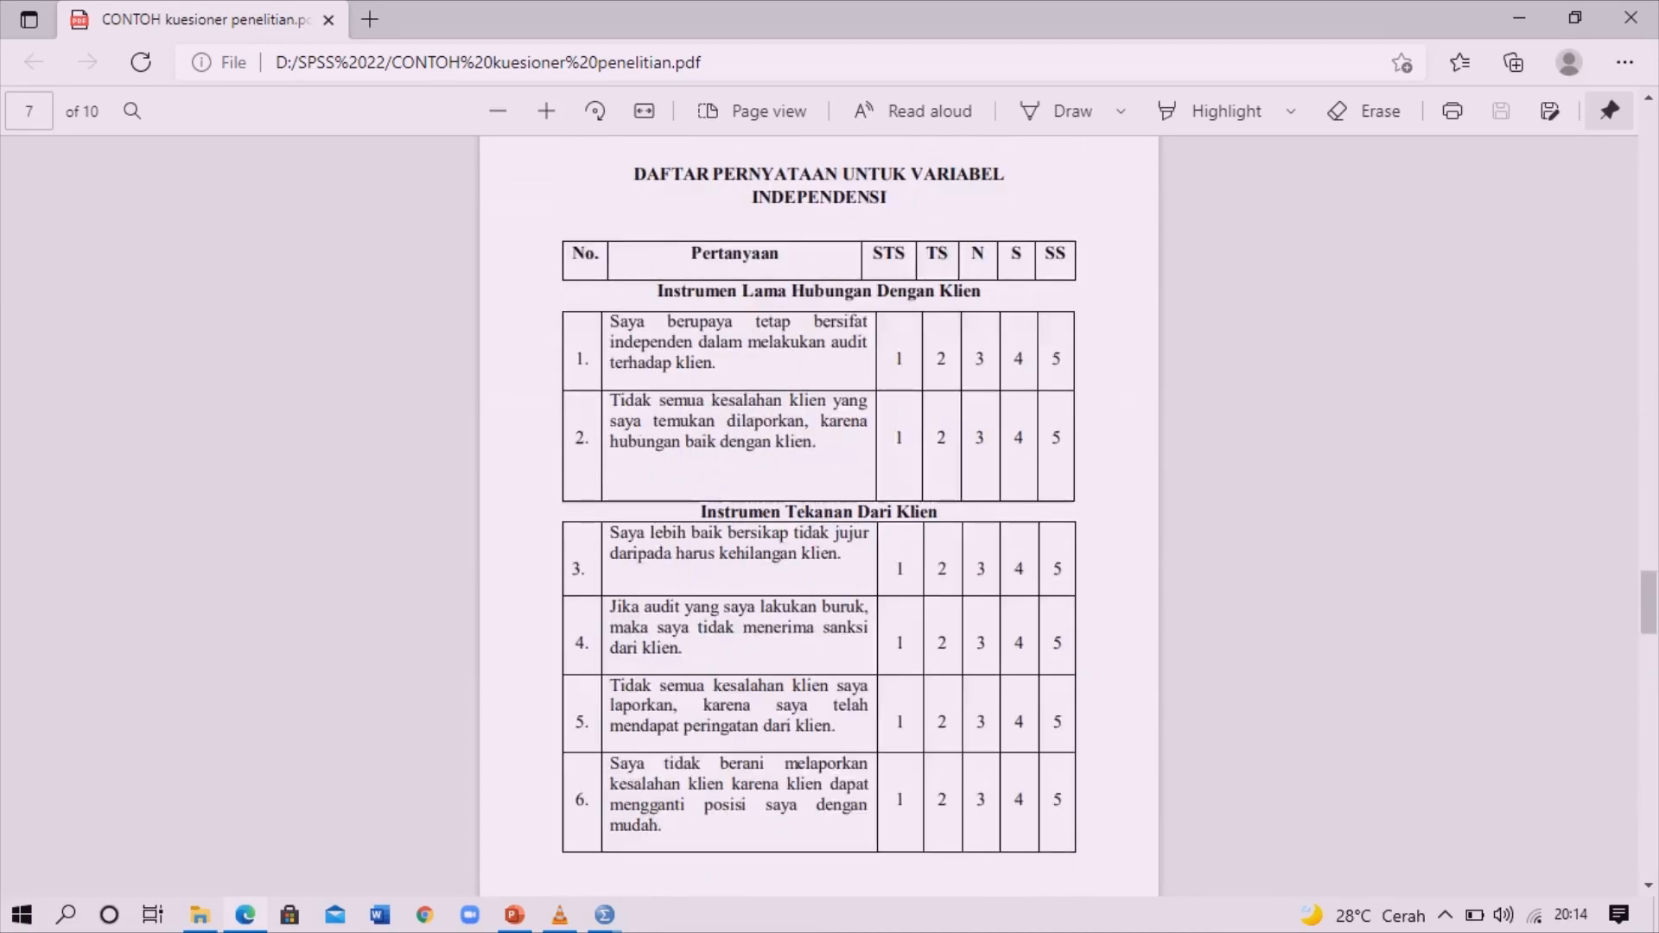
scroll(819, 518, down, 5)
scroll(819, 518, down, 10)
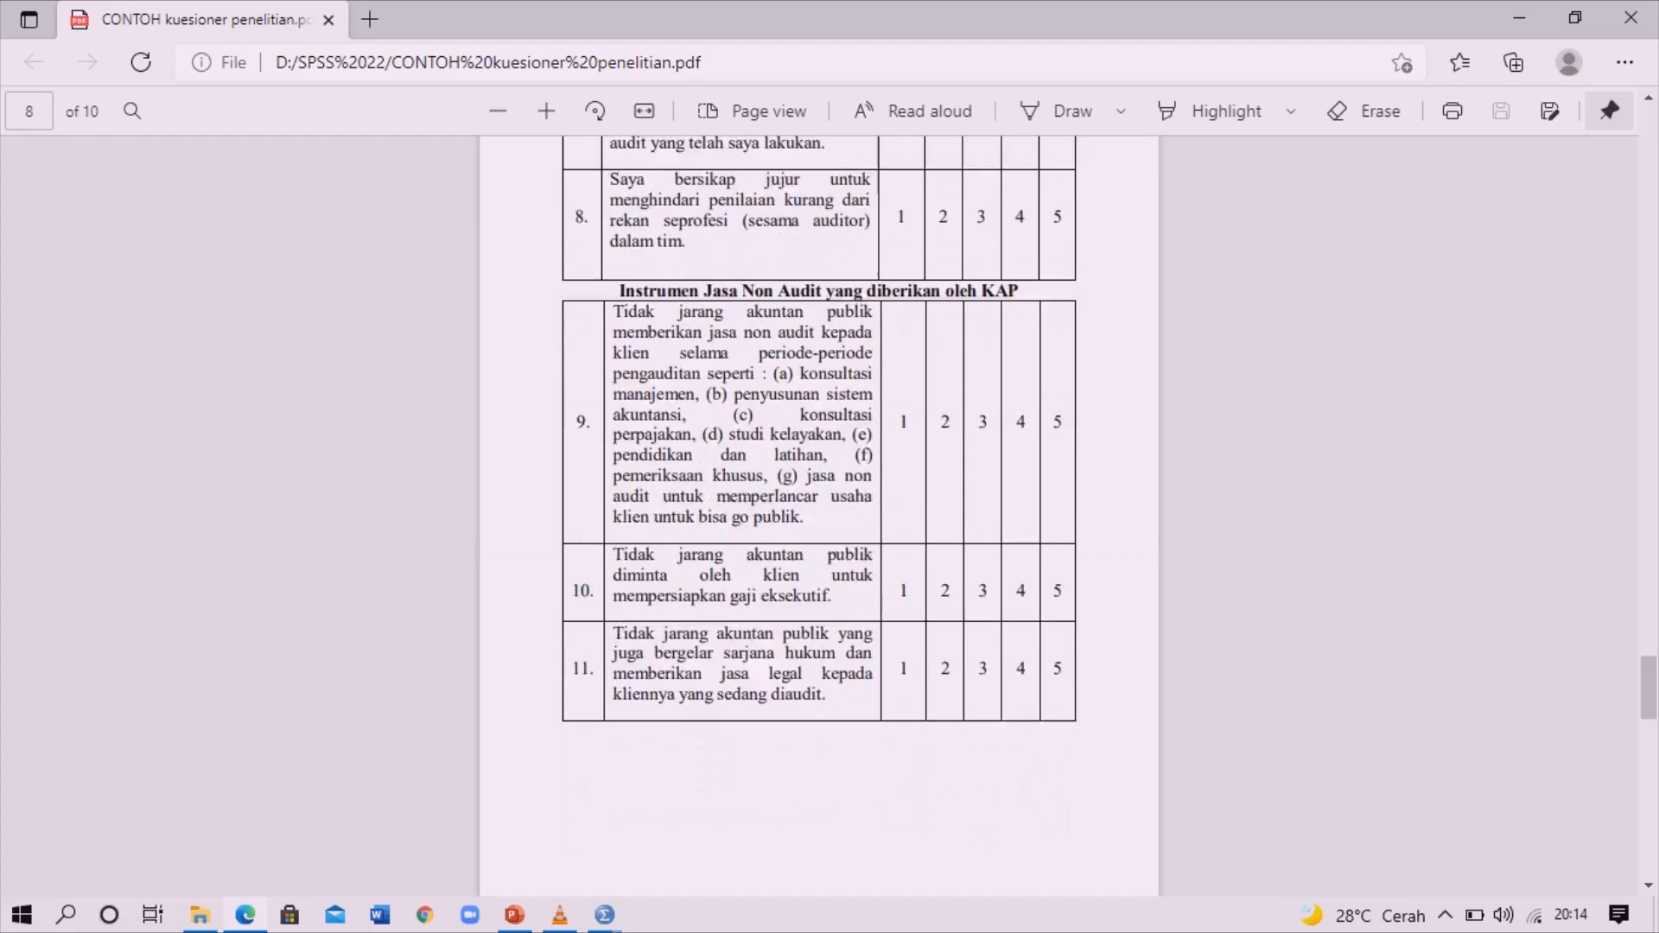
scroll(819, 519, down, 10)
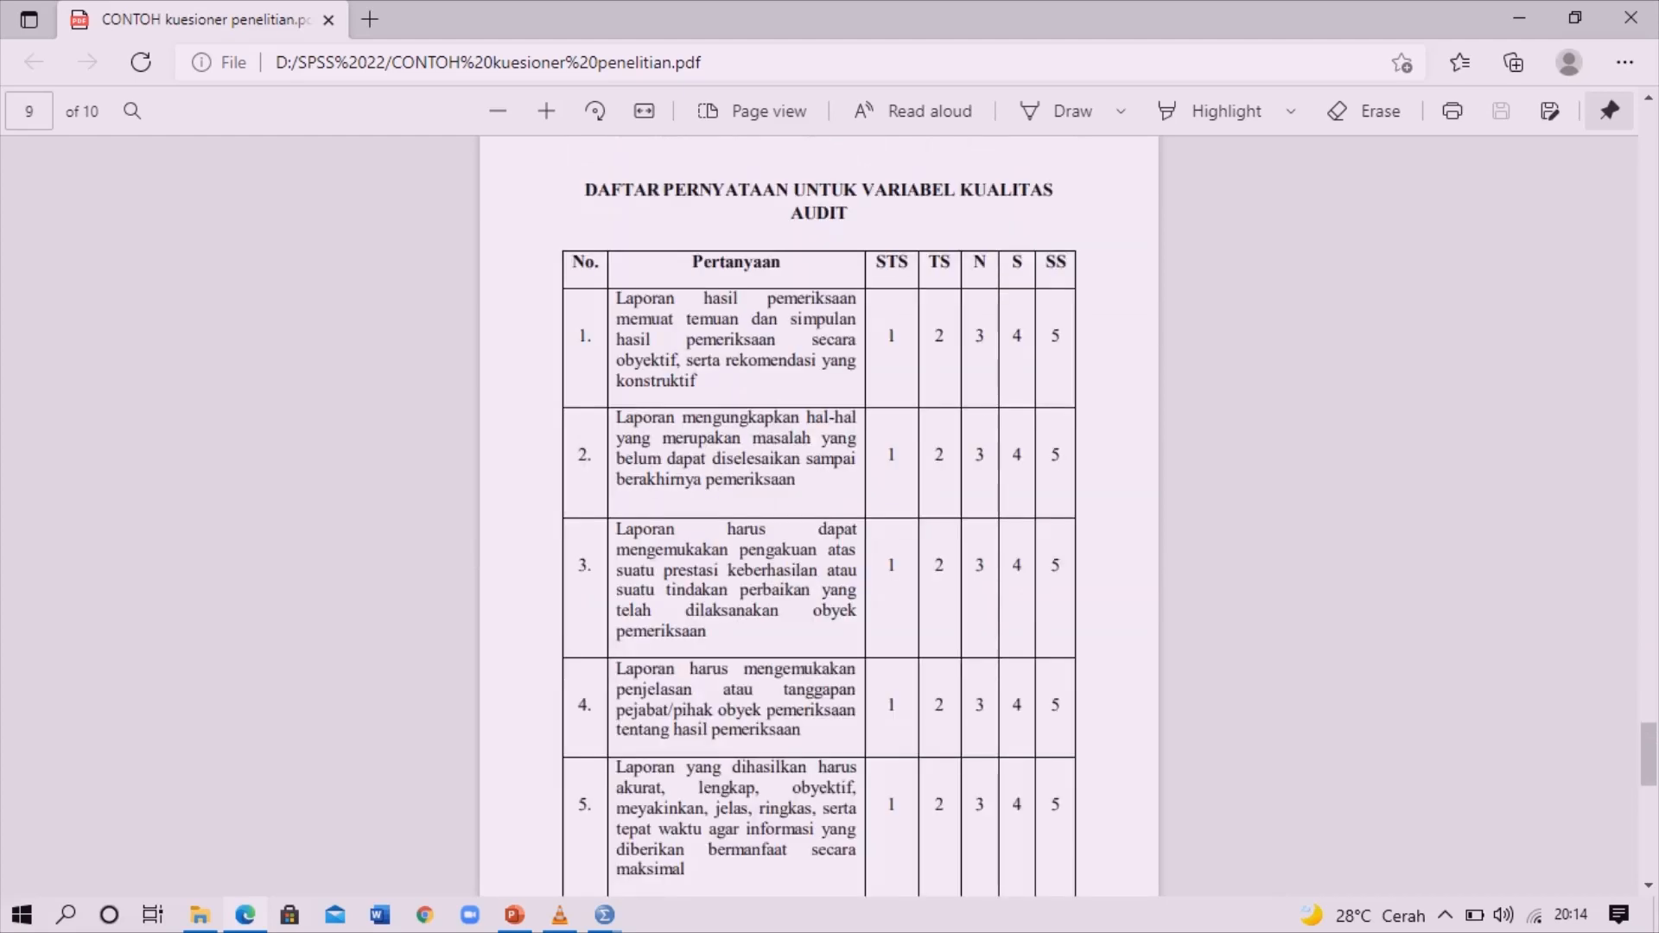
scroll(819, 518, down, 3)
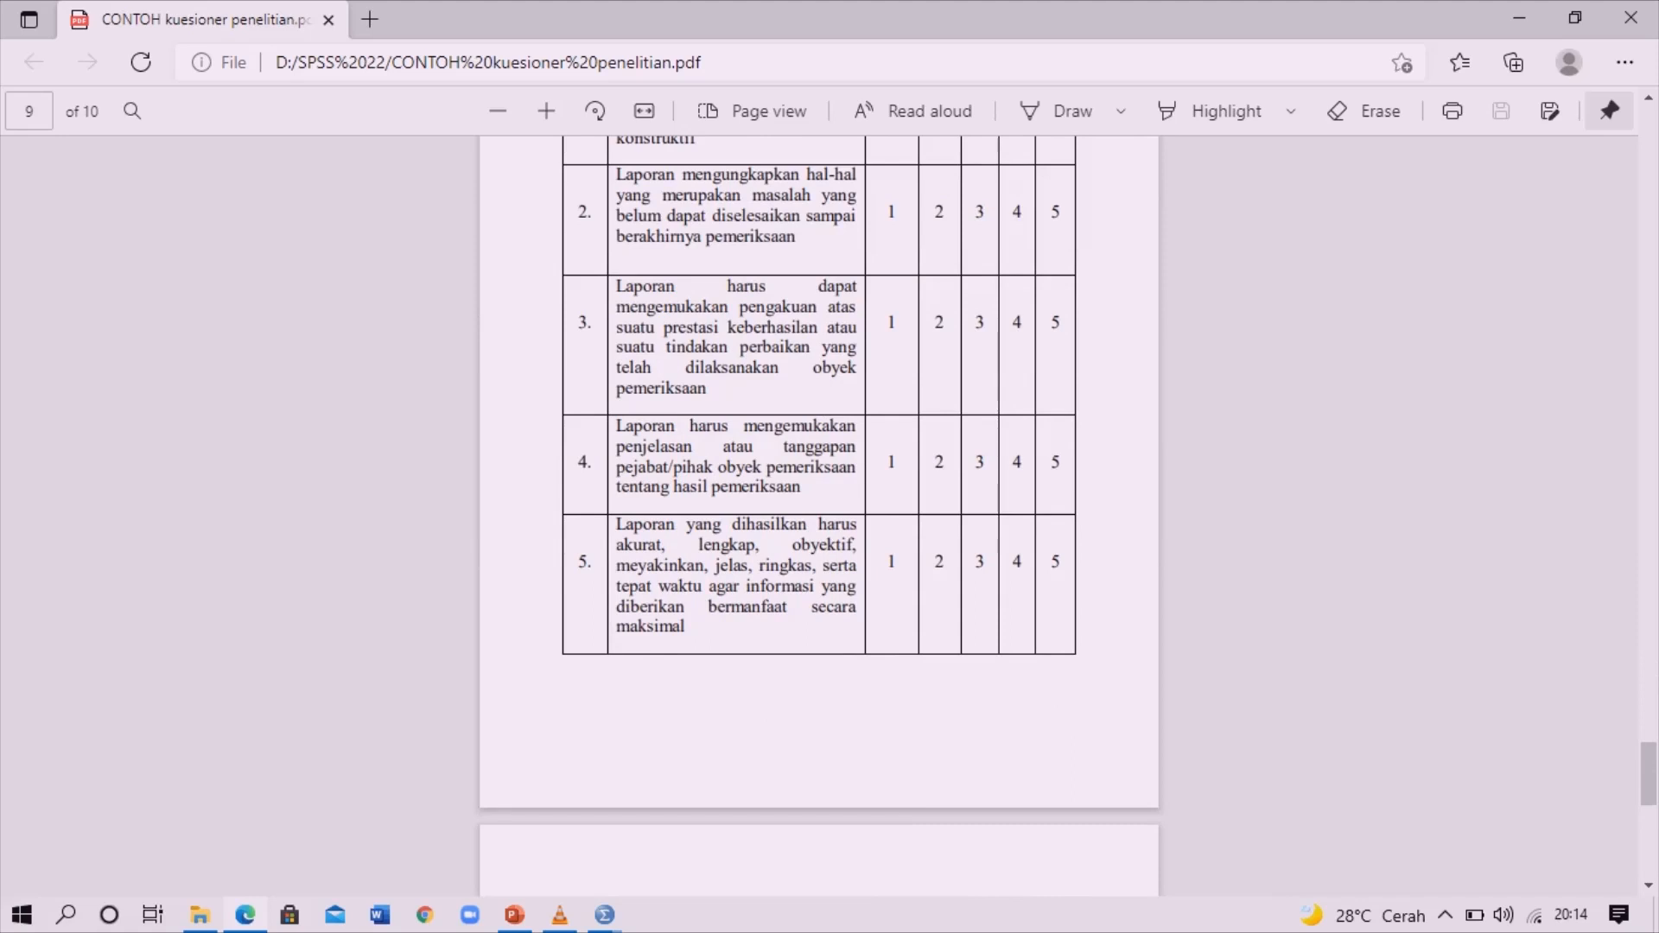
key(alt+Tab)
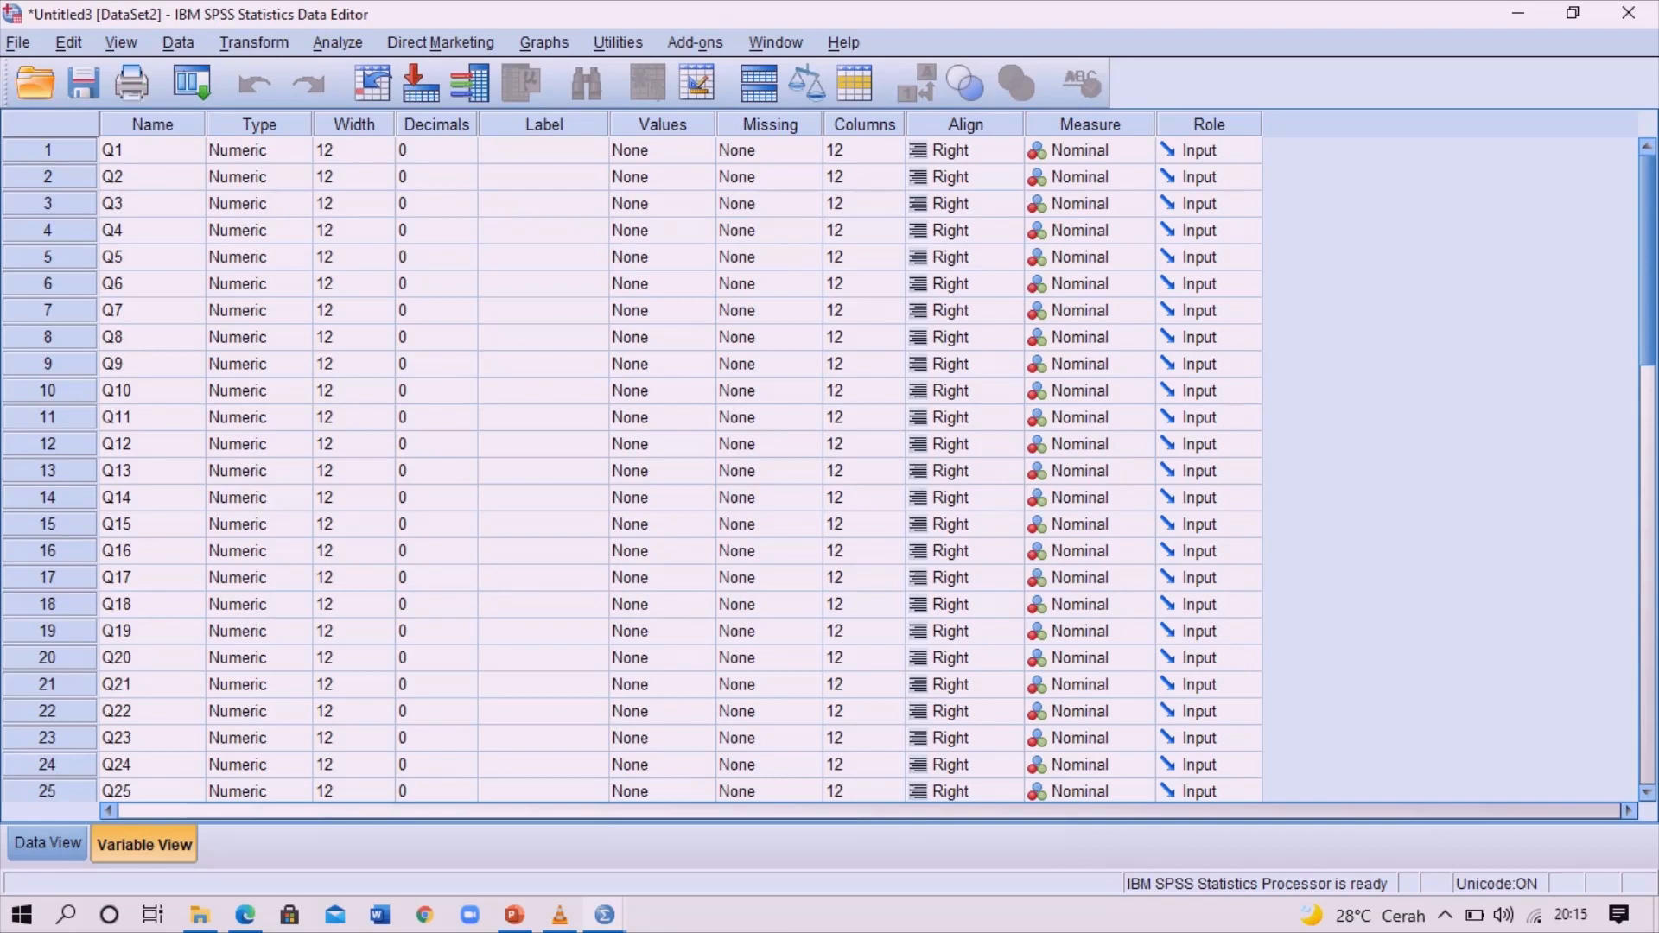
Set the label of variable Q1 to Pengalaman
click(544, 151)
double_click(543, 151)
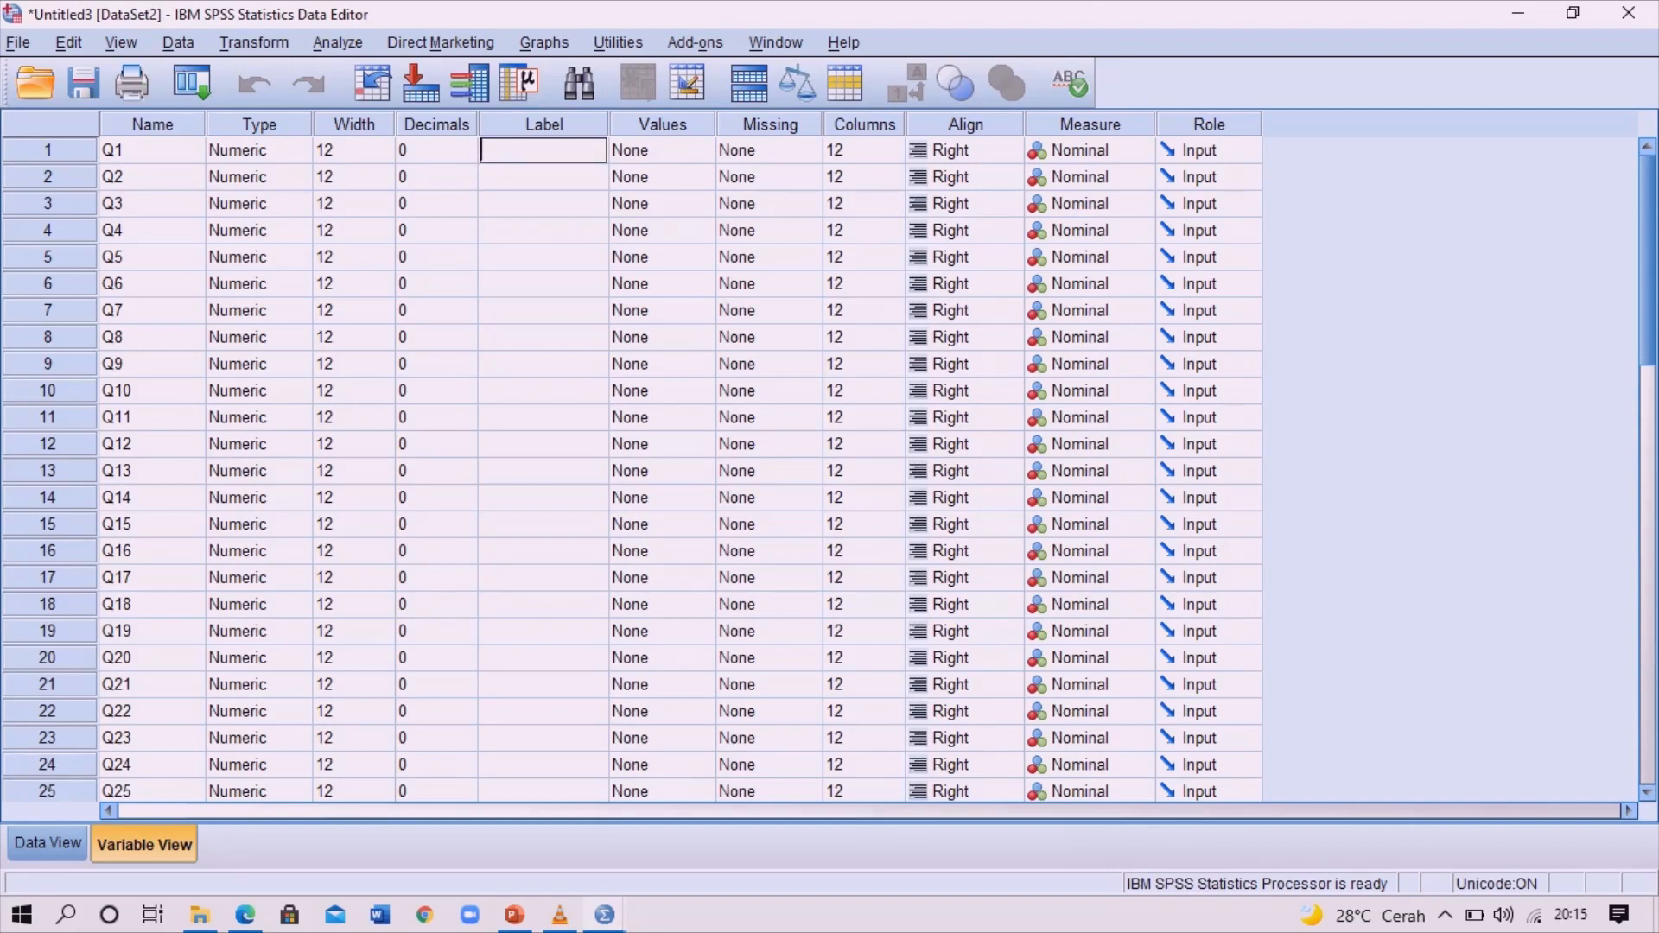
text(Pengalaman)
key(Return)
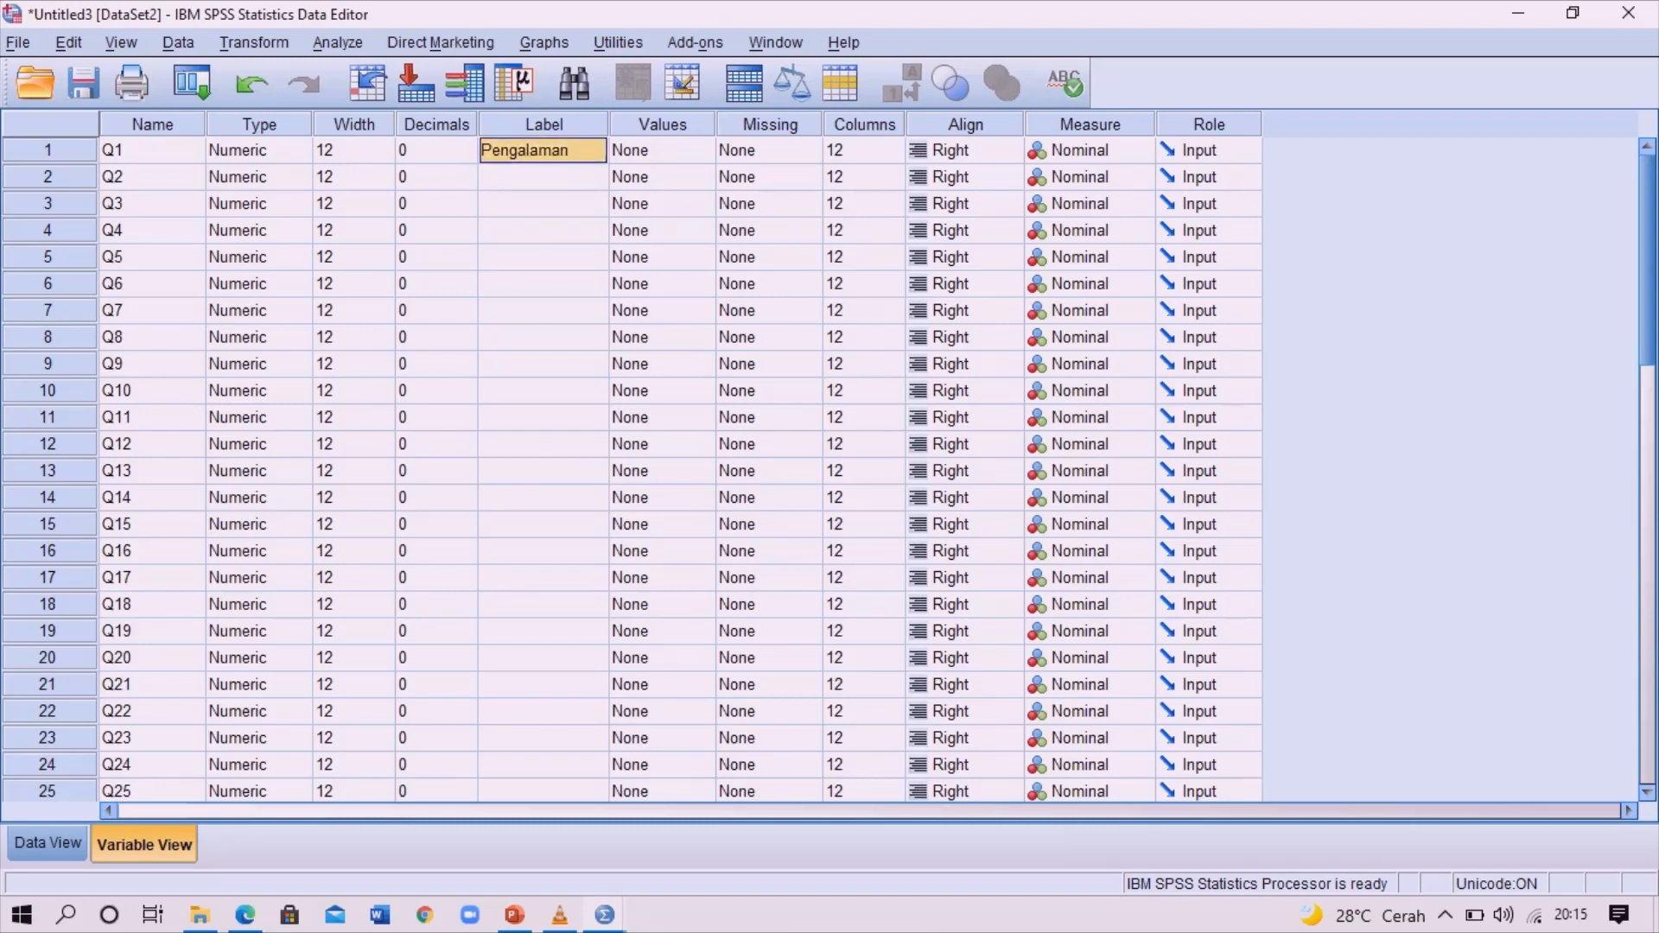
Fill the labels of variables Q2 through Q8 with Pengalaman
key(Down)
key(shift+Down)
key(shift+Down)
key(shift+Down)
key(shift+Down)
key(shift+Down)
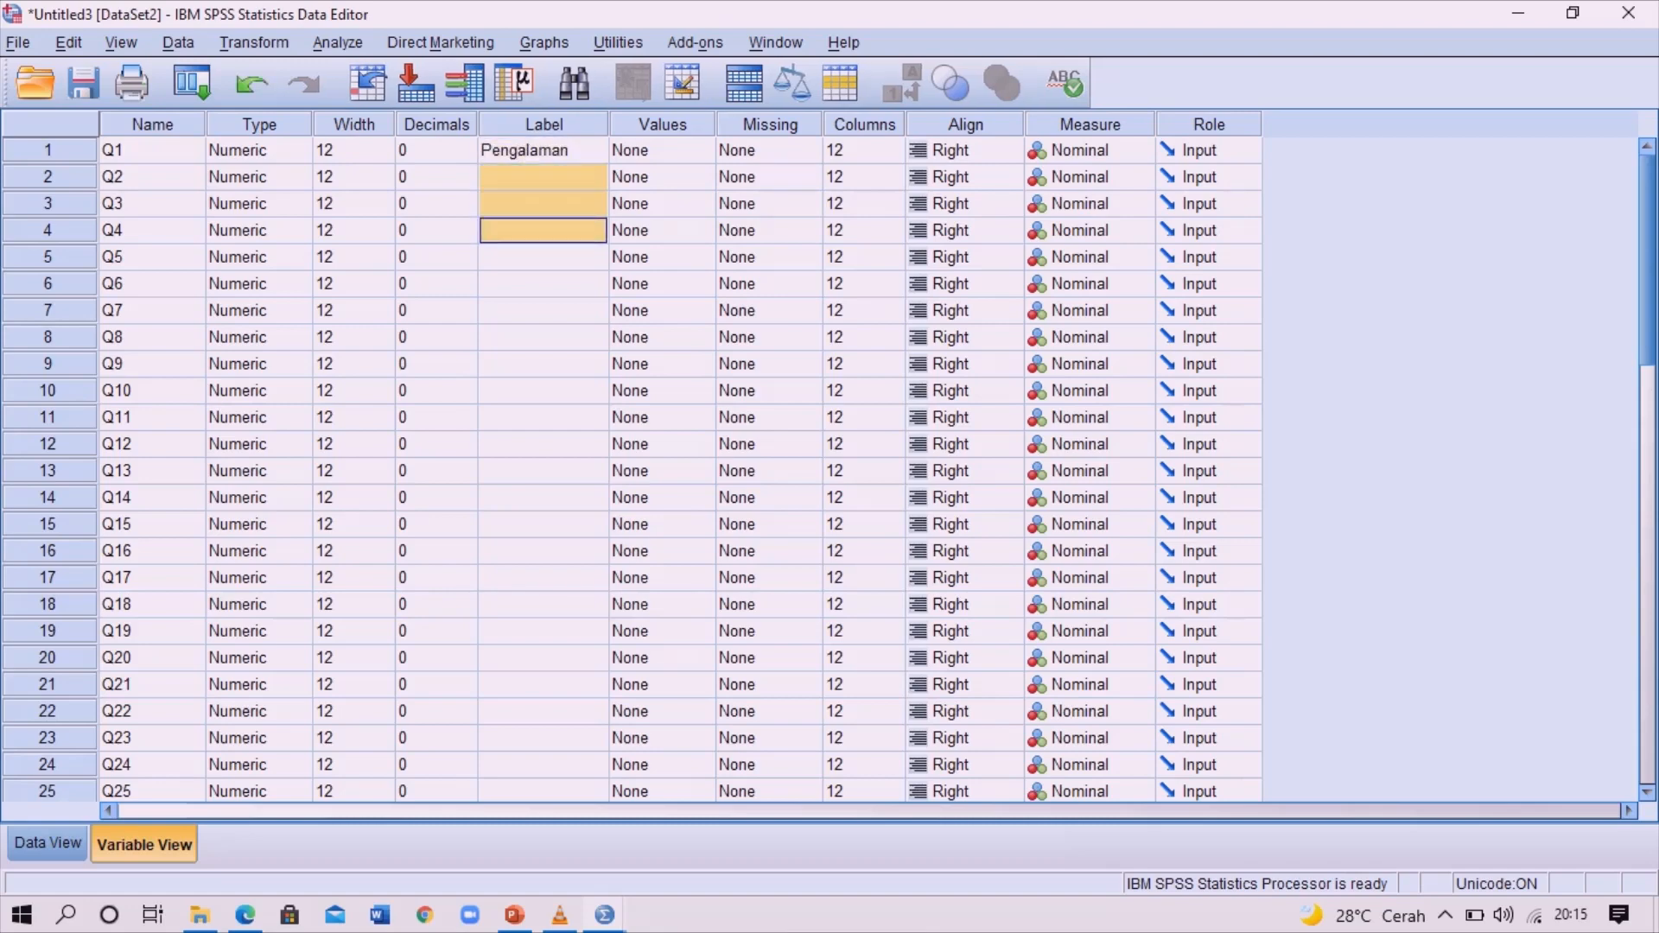
key(shift+Down)
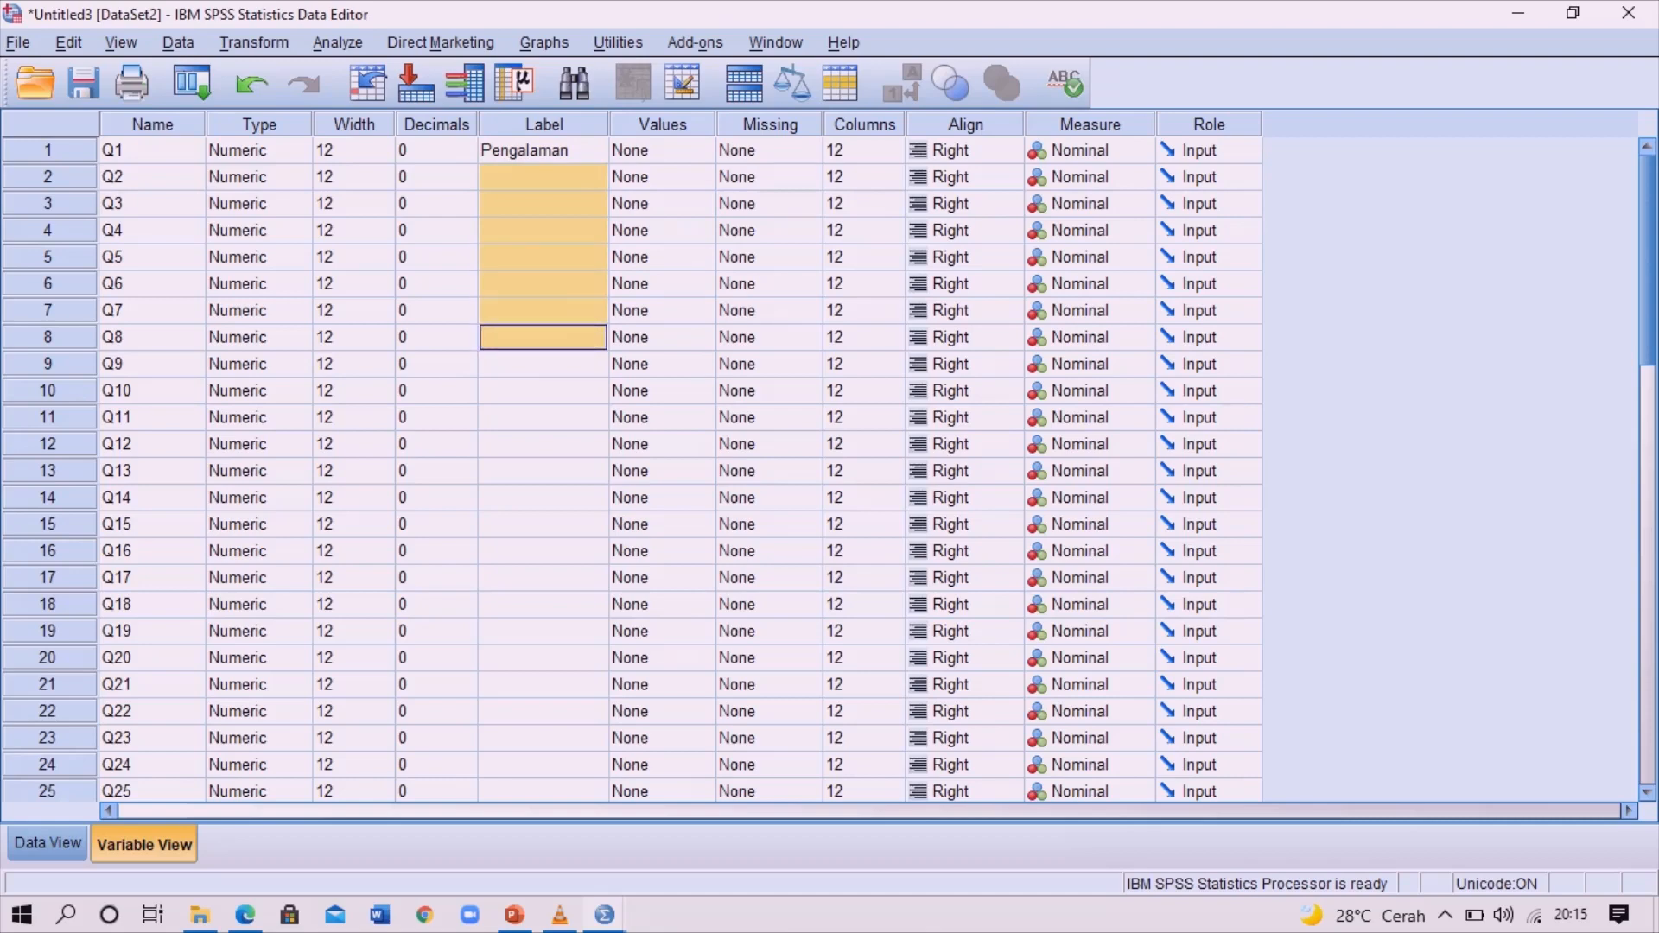
text(Pengalaman Pengalaman Pengalaman Pengalaman Pengalaman Pengalaman Pengalaman)
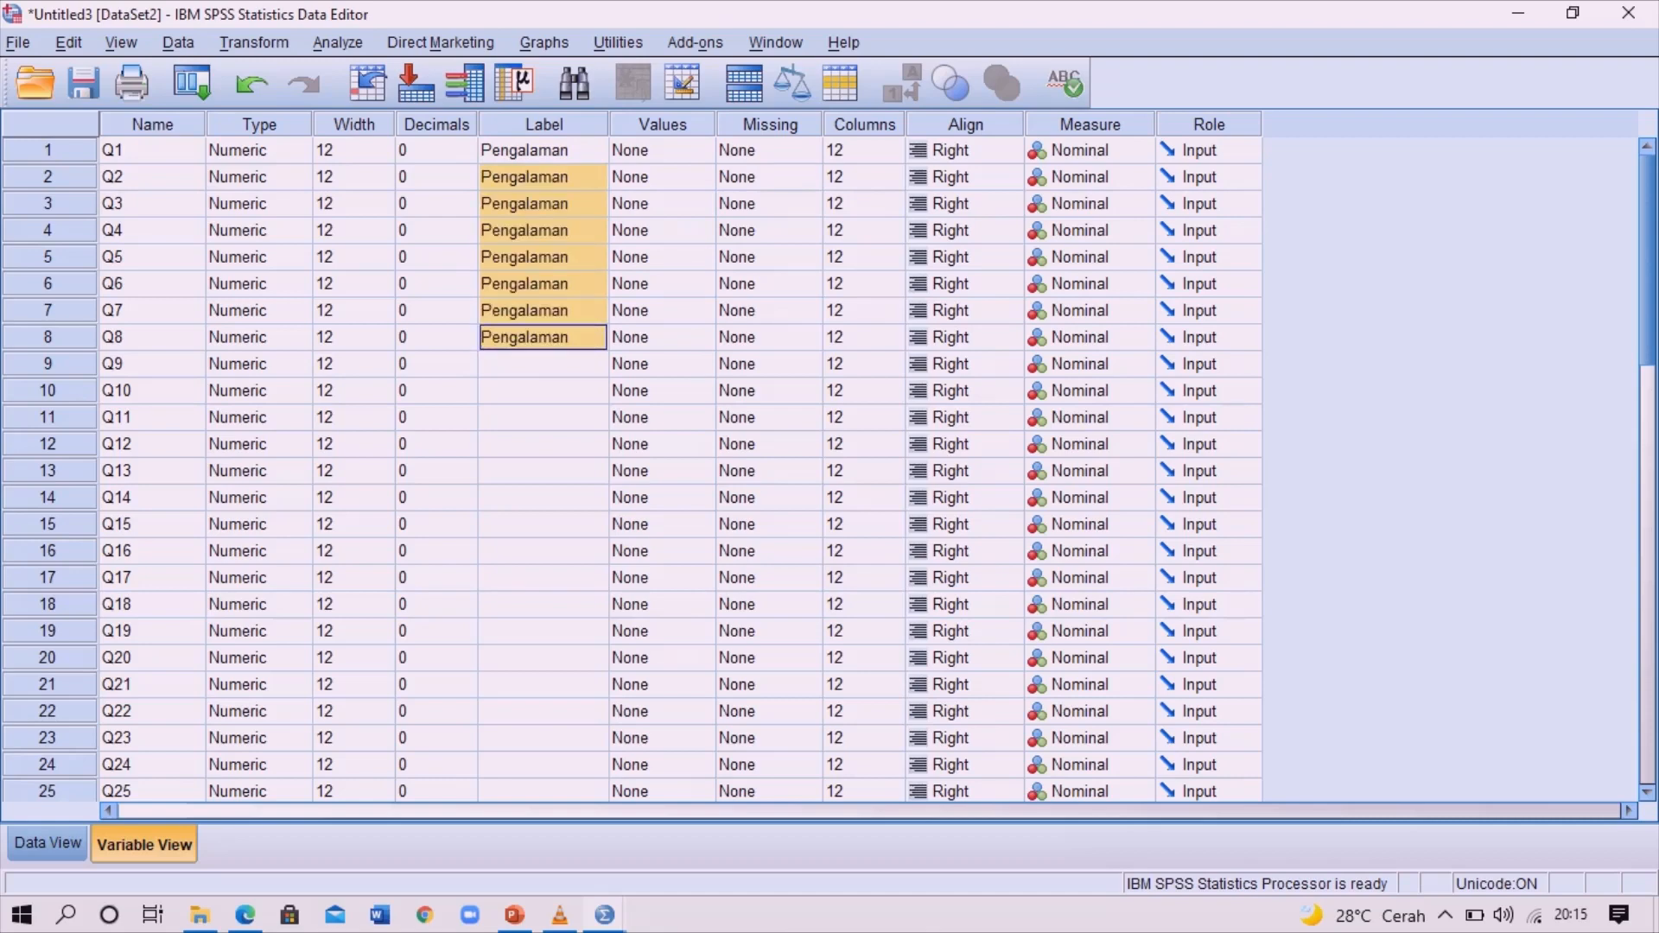
Set the label of variable Q9 to Kompetensi
key(Down)
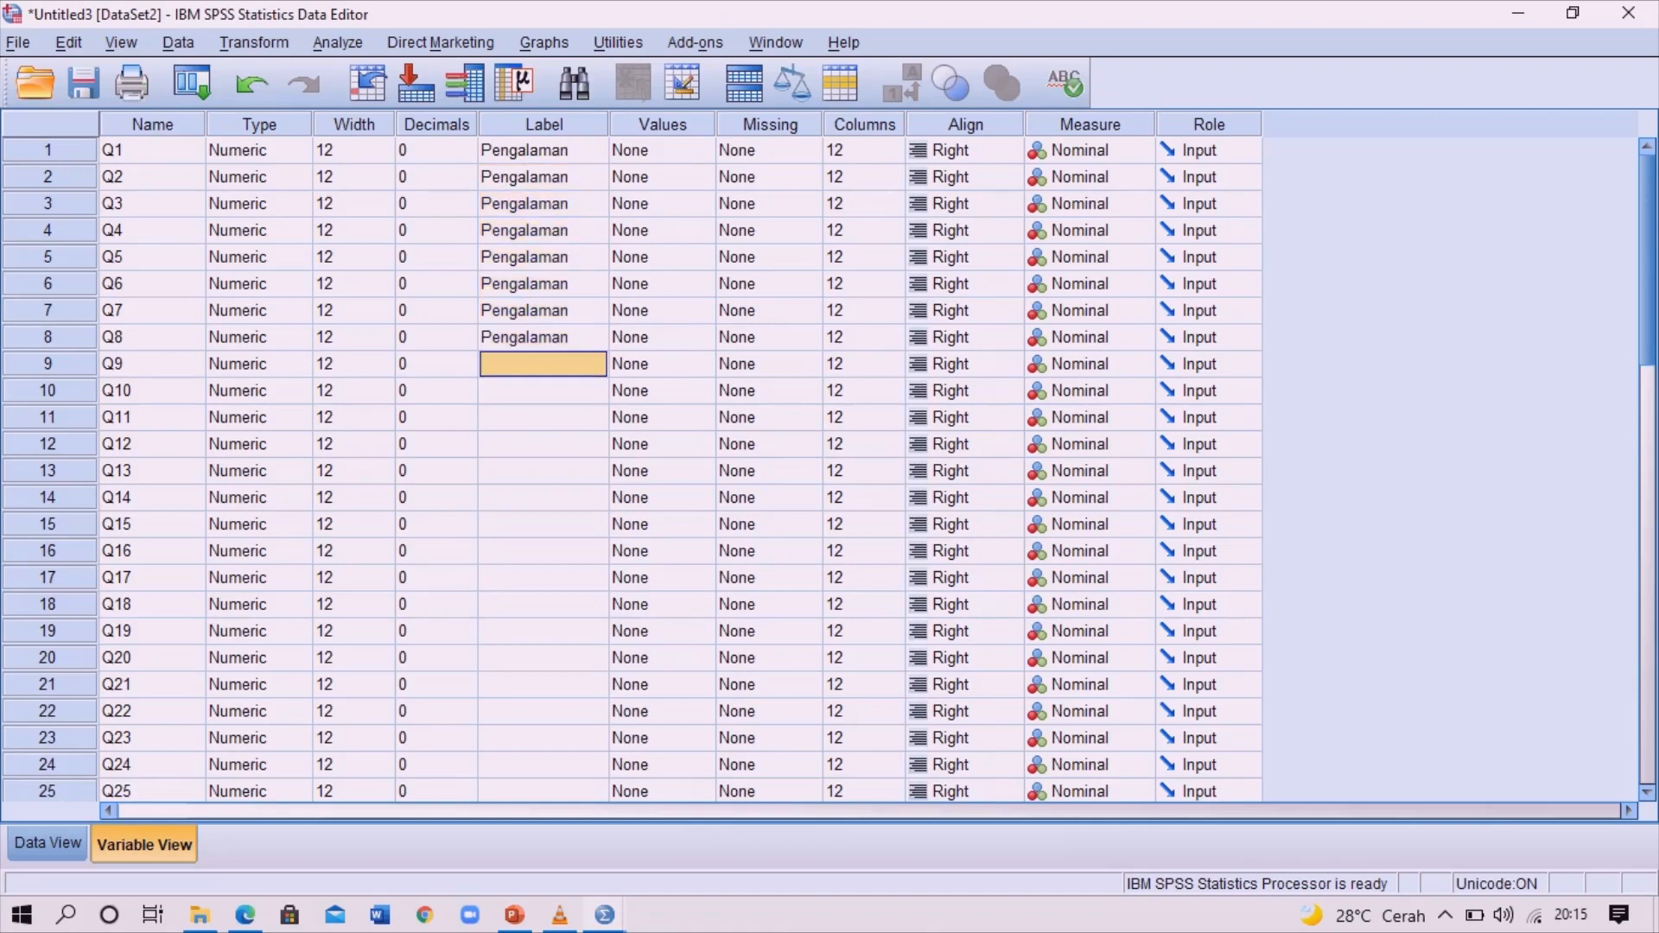
text(Kompetensi)
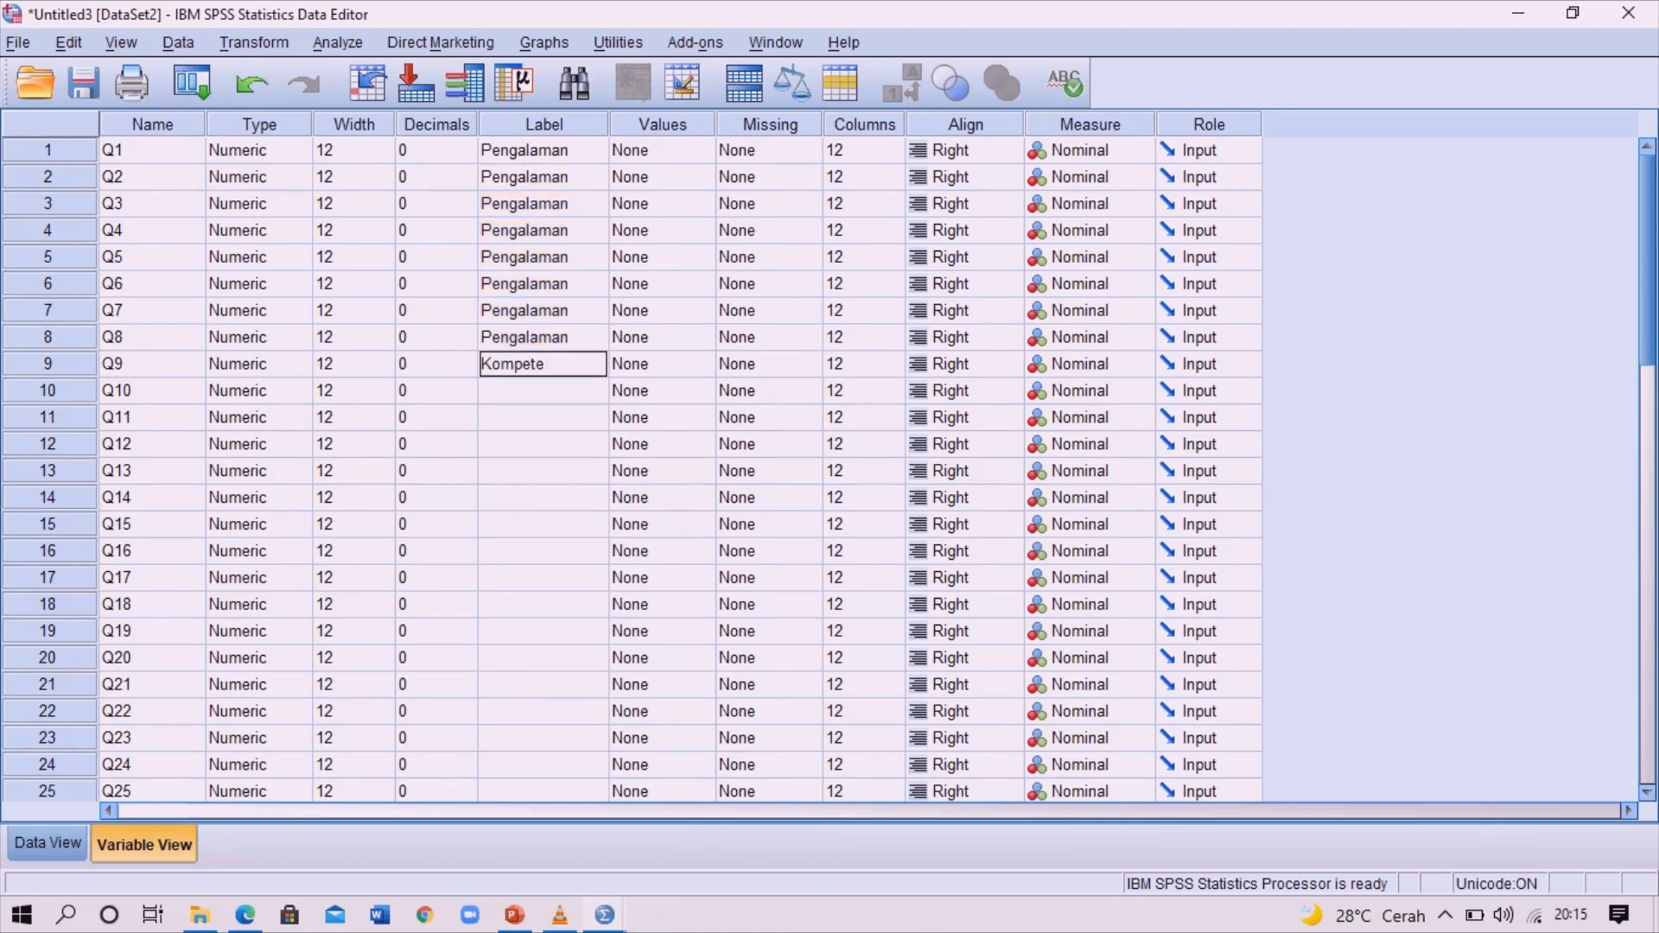
key(Return)
Fill the labels of variables Q10 through Q18 with Kompetensi
key(shift+Down)
key(shift+Down)
key(shift+Down)
key(shift+Down)
key(shift+Down)
key(shift+Down)
key(shift+Down)
key(shift+Down)
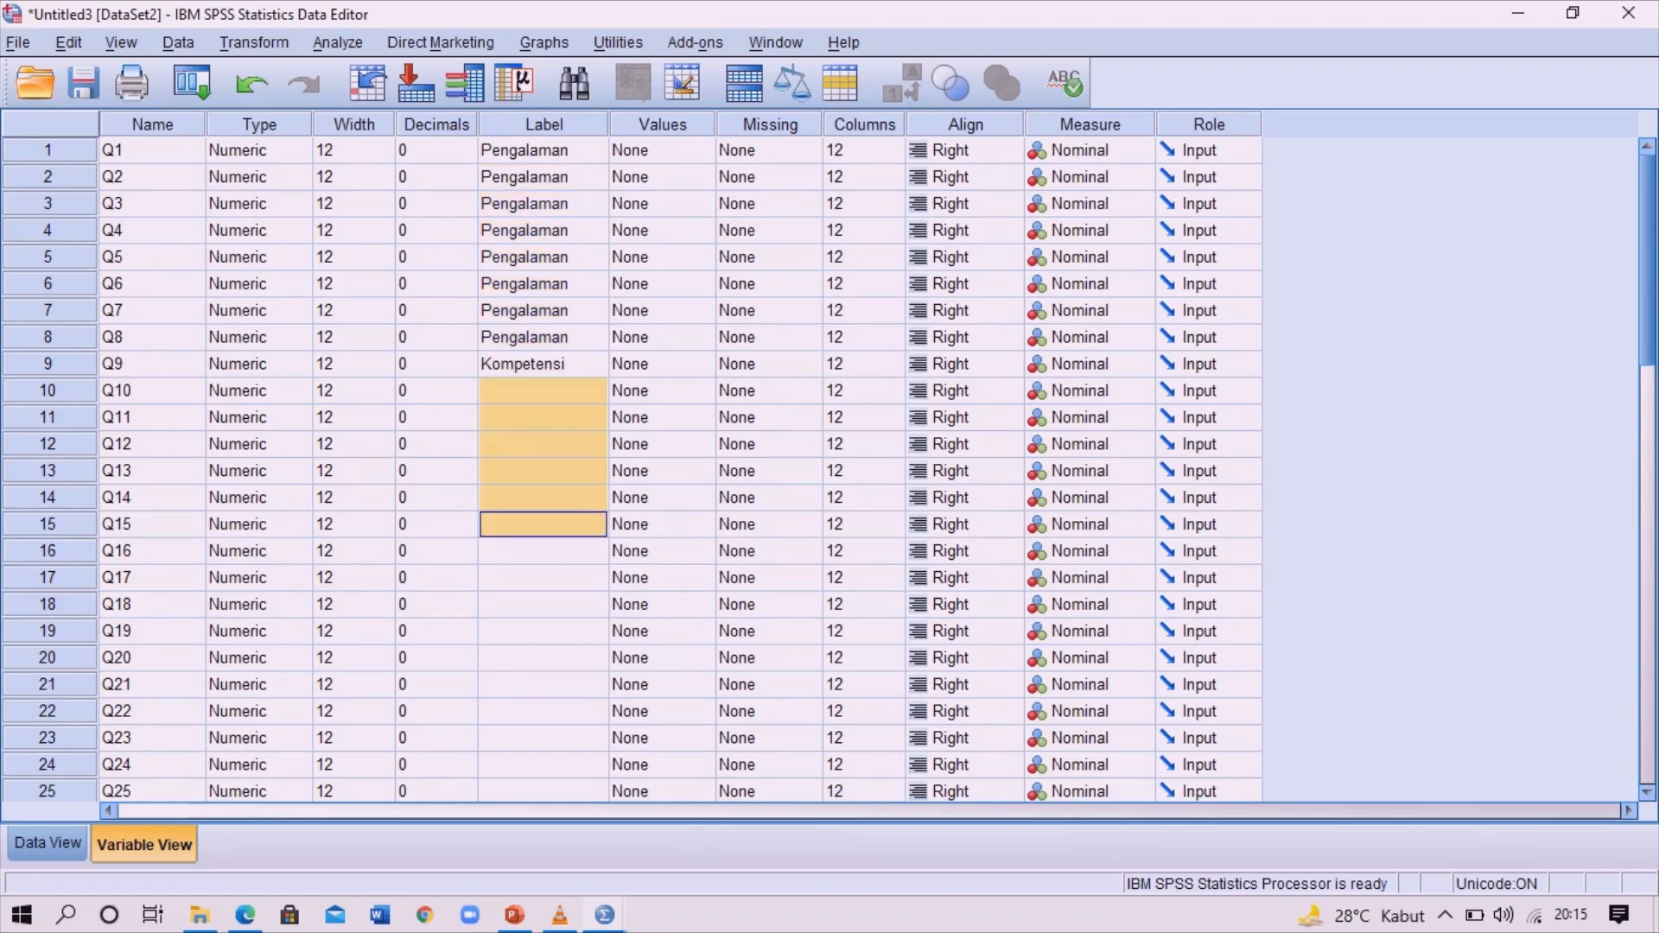
key(shift+Down)
key(shift+Up)
text(Kompetensi Kompetensi Kompetensi Kompetensi Kompetensi Kompetensi Kompetensi Kompetensi Kompetensi)
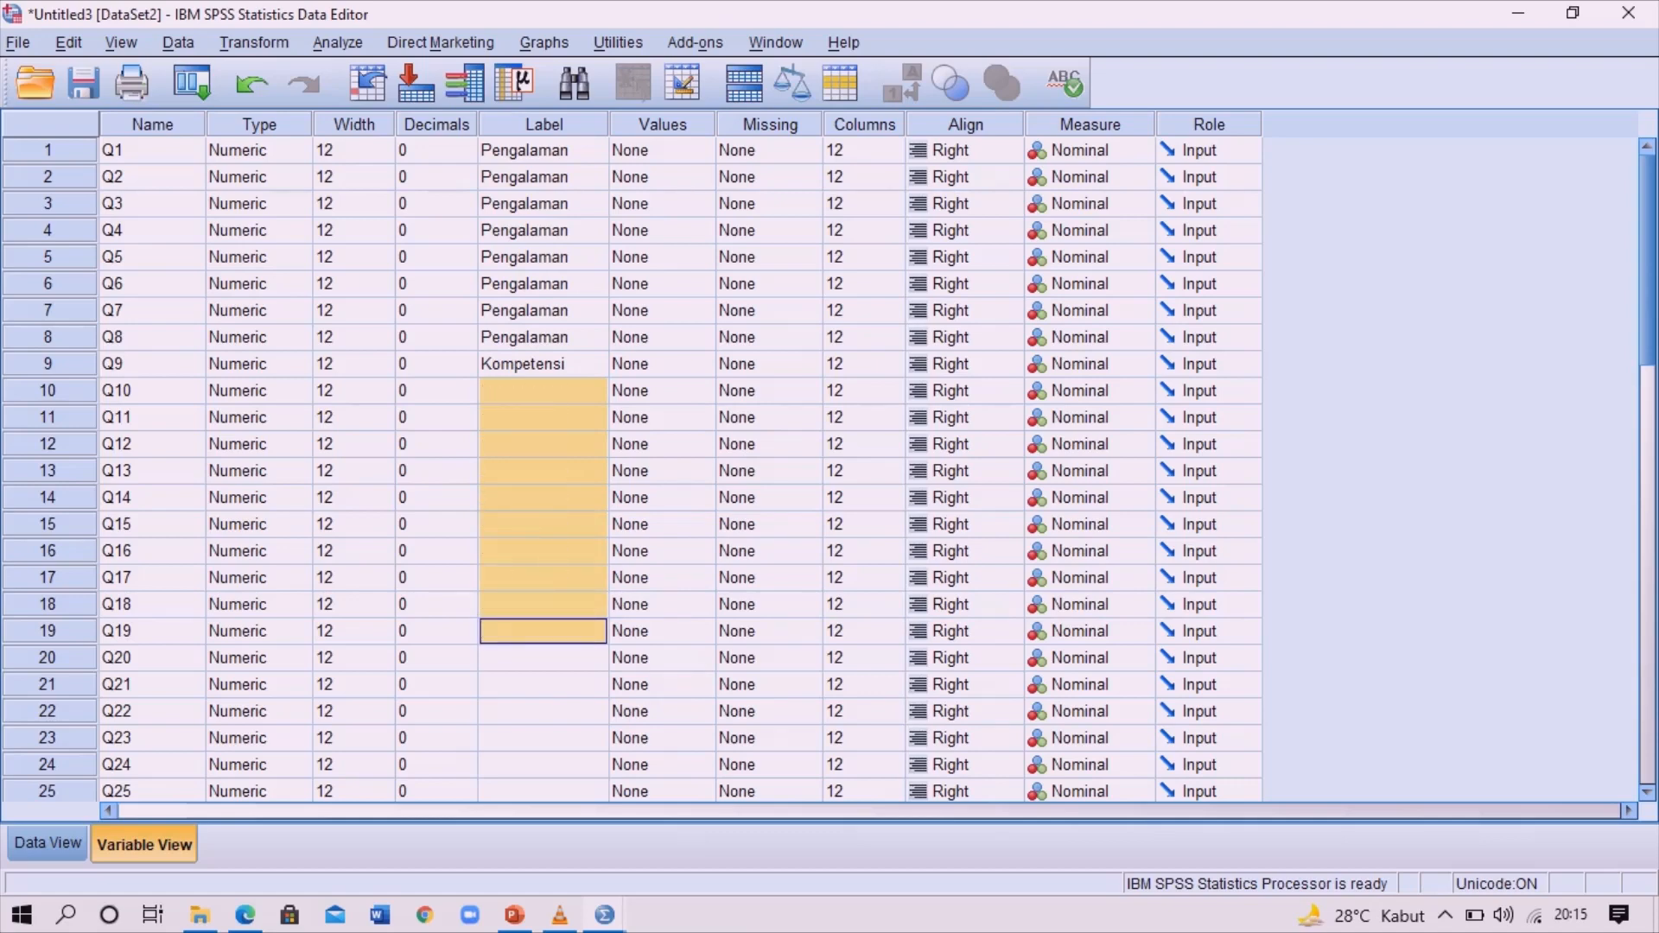
key(shift+Up)
text(Kompetensi Kompetensi Kompetensi Kompetensi Kompetensi Kompetensi Kompetensi Kompetensi Kompetensi)
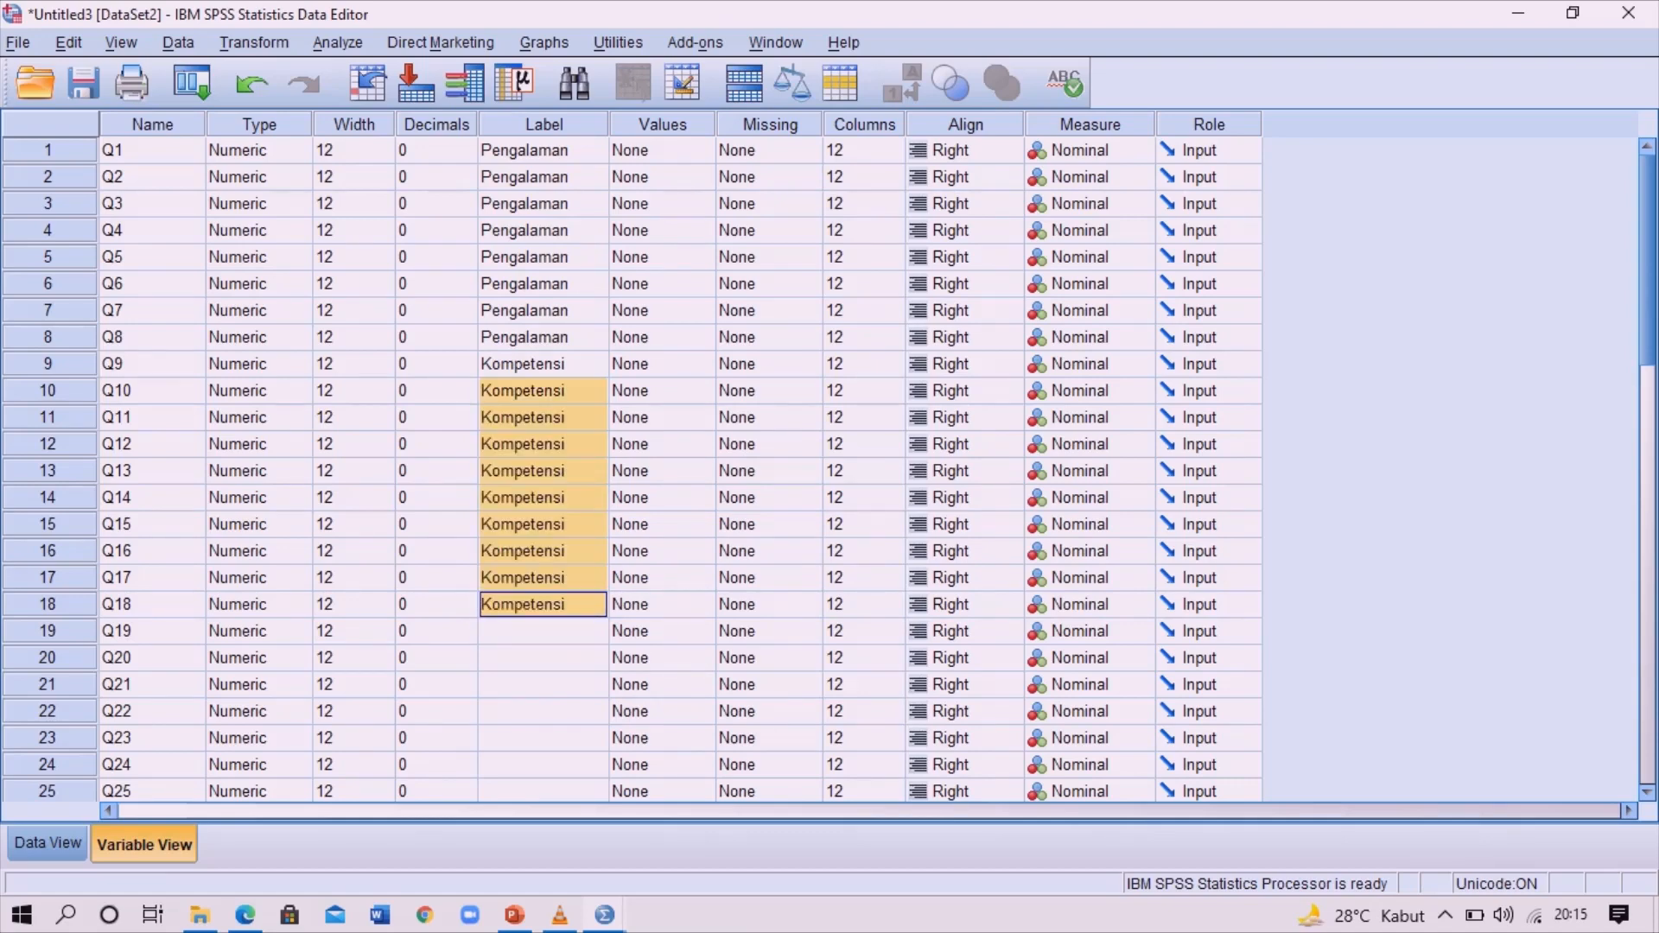
Set the label of variable Q19 to Independensi
key(Down)
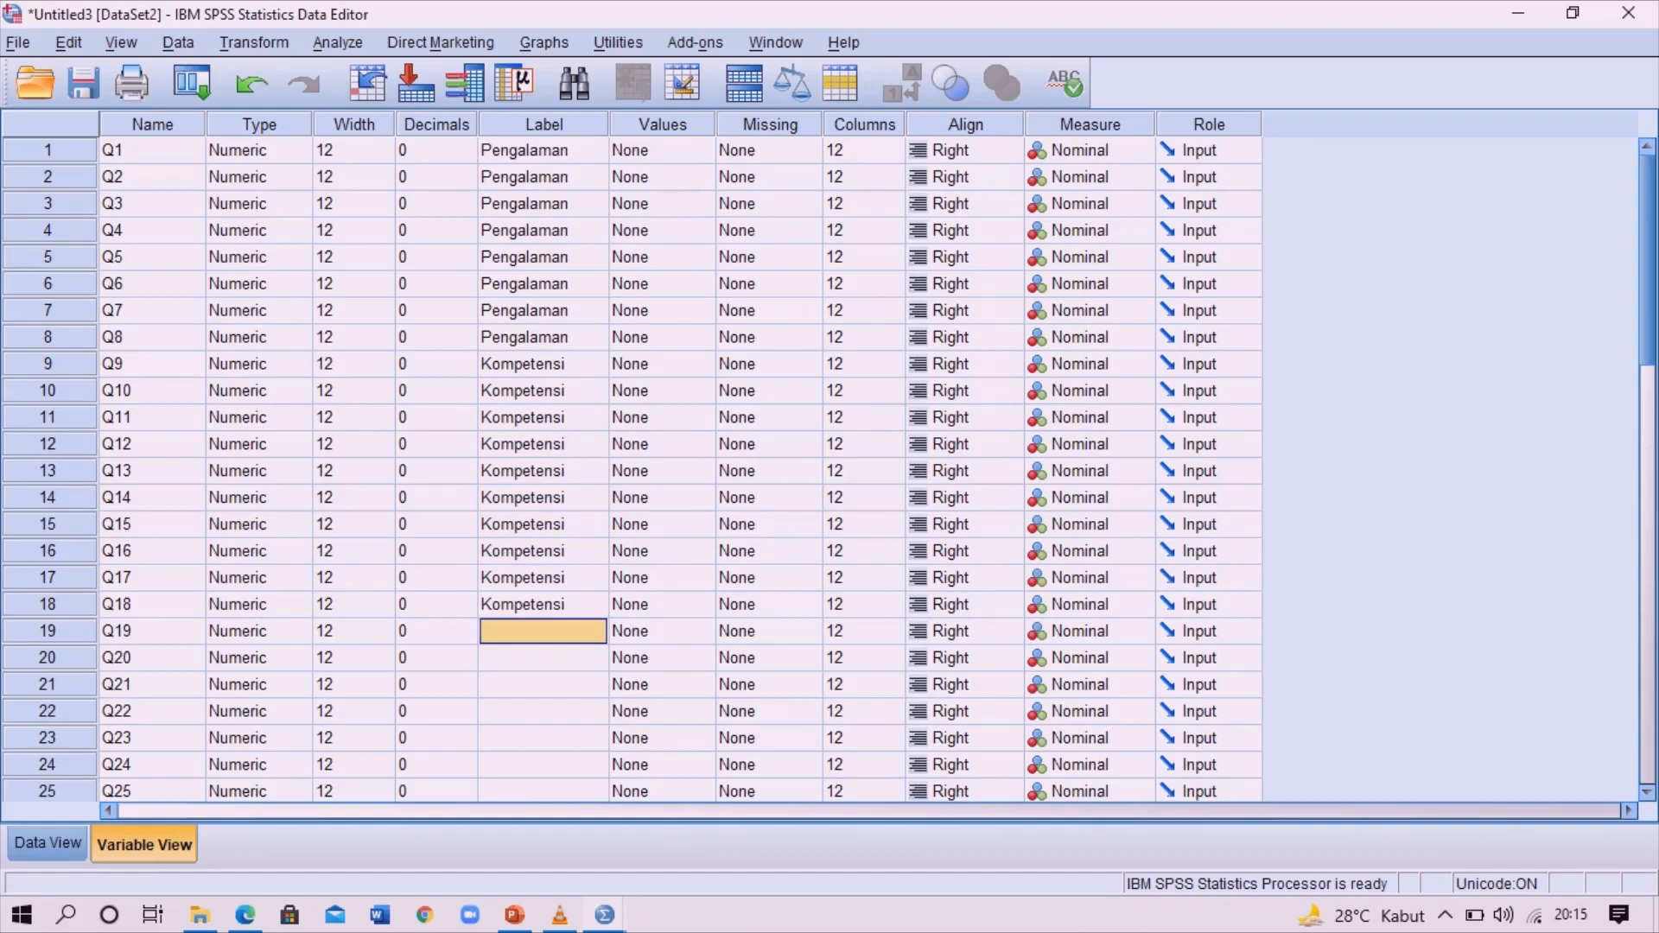
text(Ide)
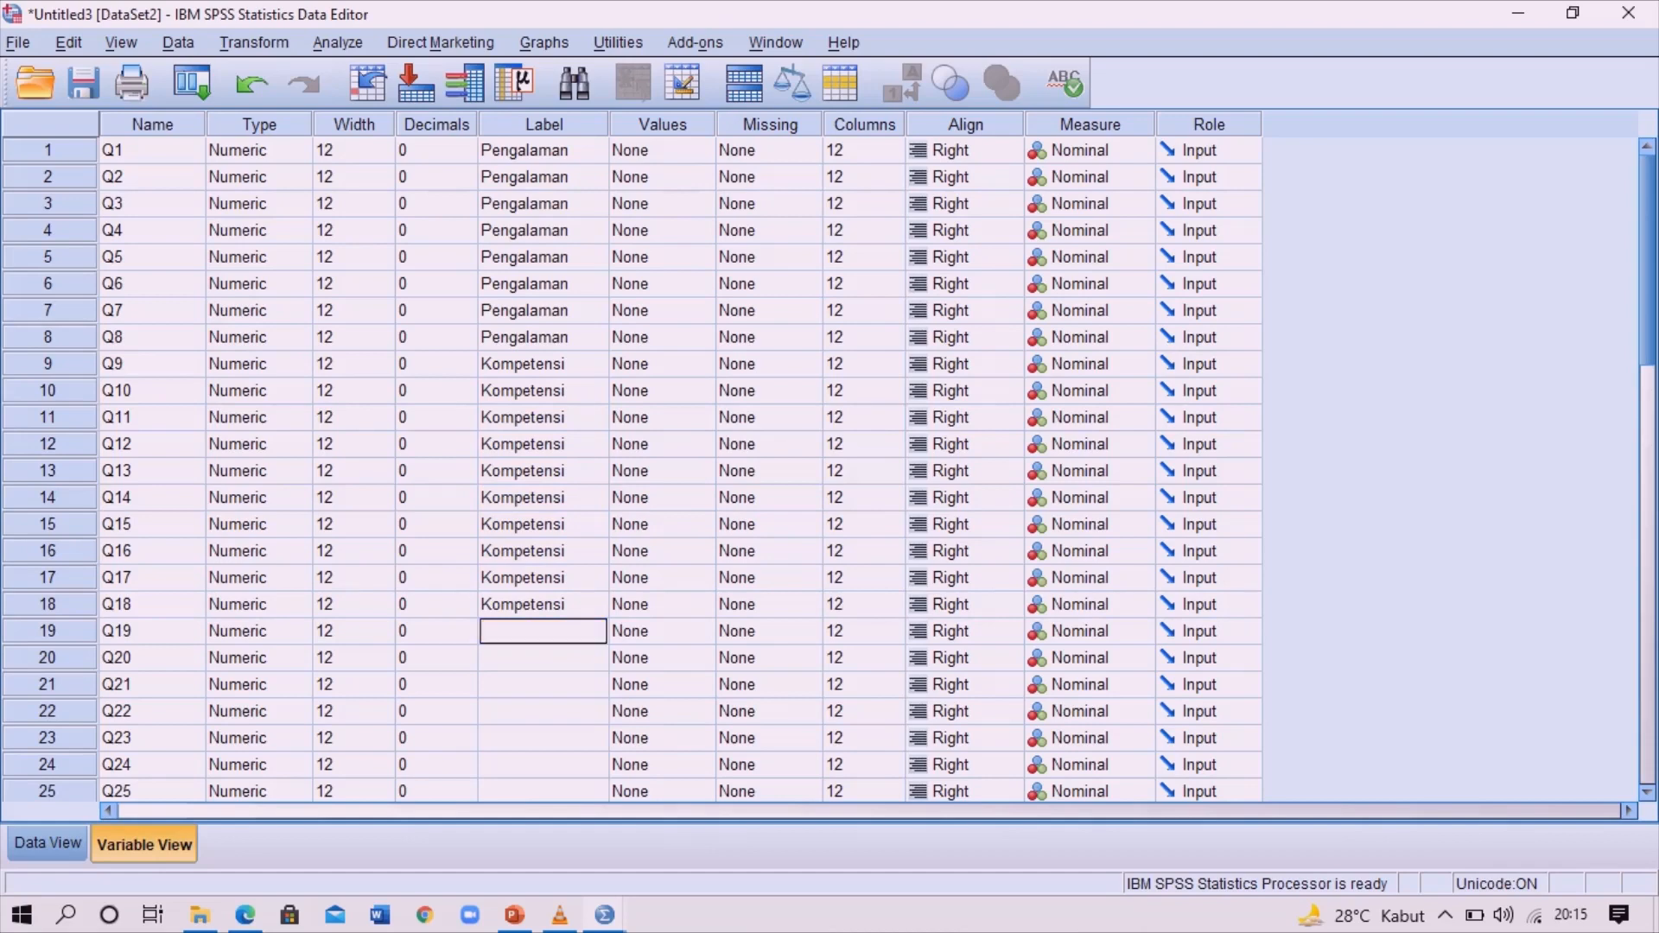
key(BackSpace)
key(BackSpace)
text(ndp)
key(BackSpace)
text(ependensi)
key(Return)
key(Up)
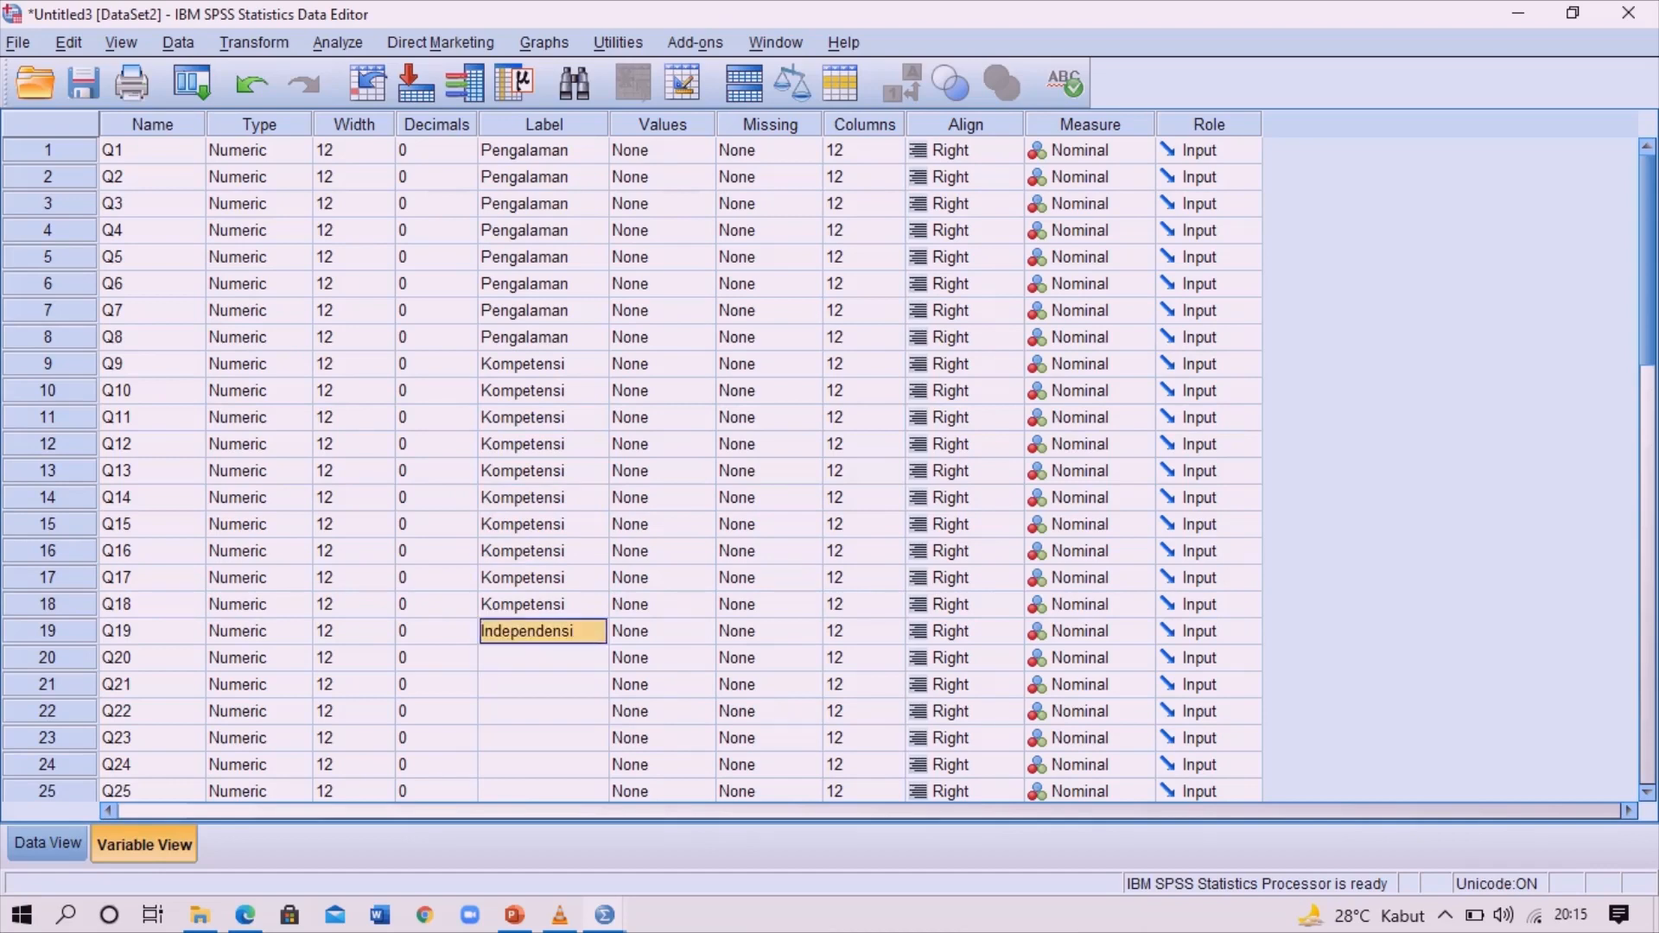
Fill the labels of variables Q20 through Q29 with Independensi
key(Down)
key(shift+Down)
key(shift+Down)
key(shift+Down)
key(shift+Down)
key(shift+Down)
key(shift+Down)
key(shift+Down)
key(shift+Down)
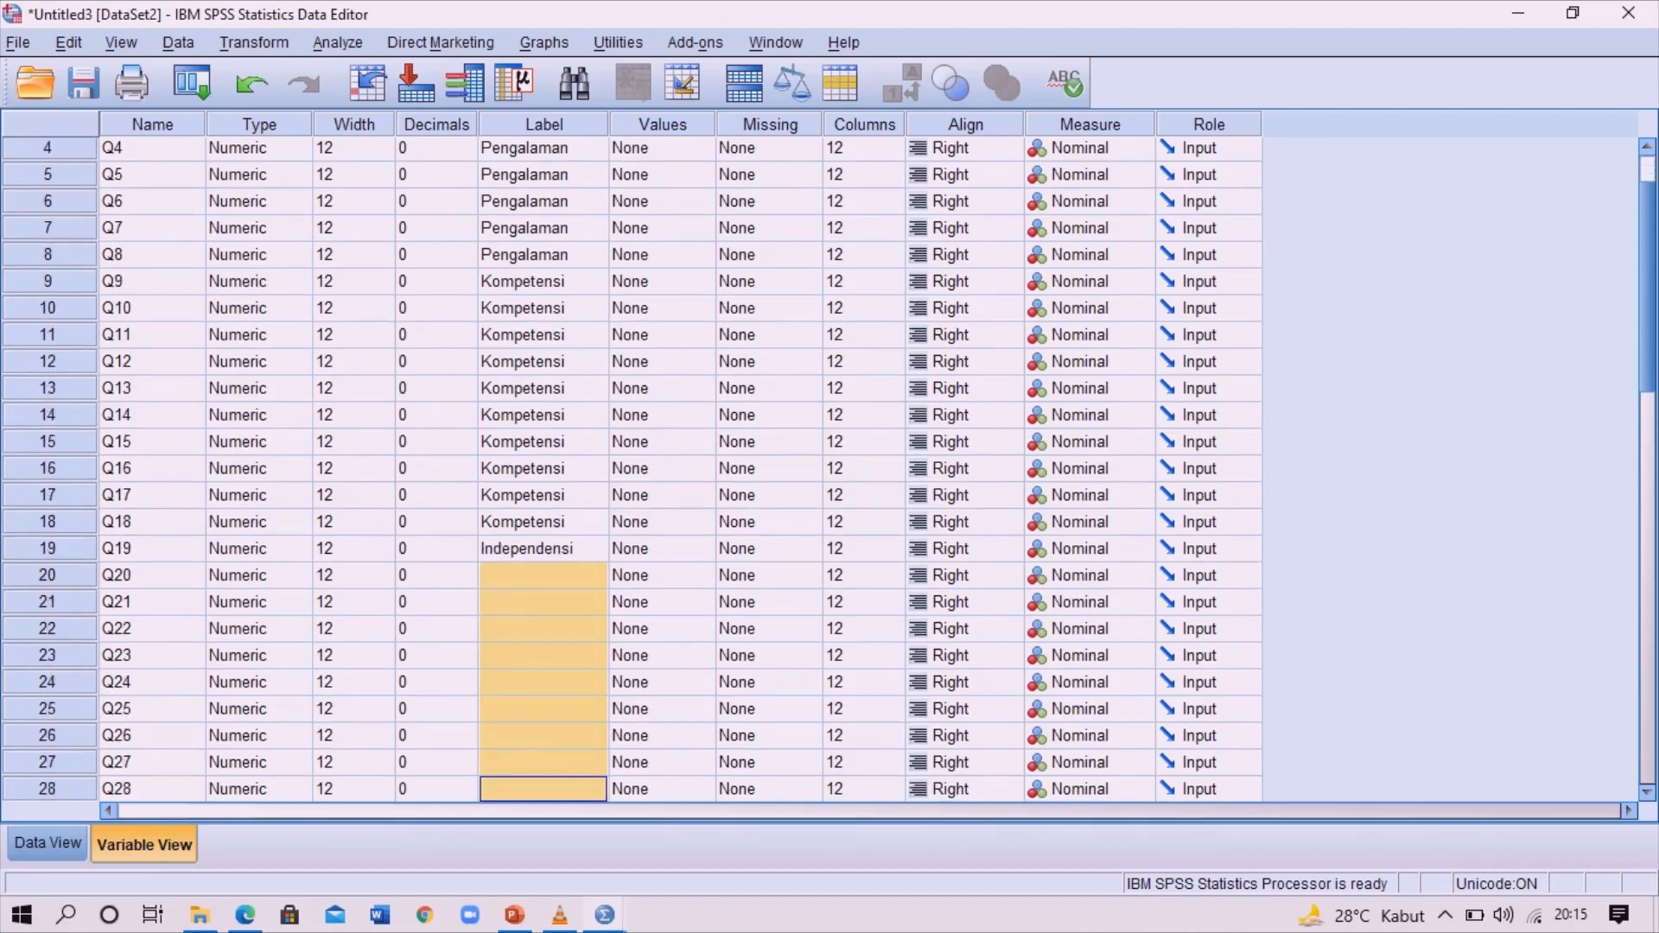
key(shift+Down)
text(Independensi)
Set the label of variable Q30 to Kualitas
key(Down)
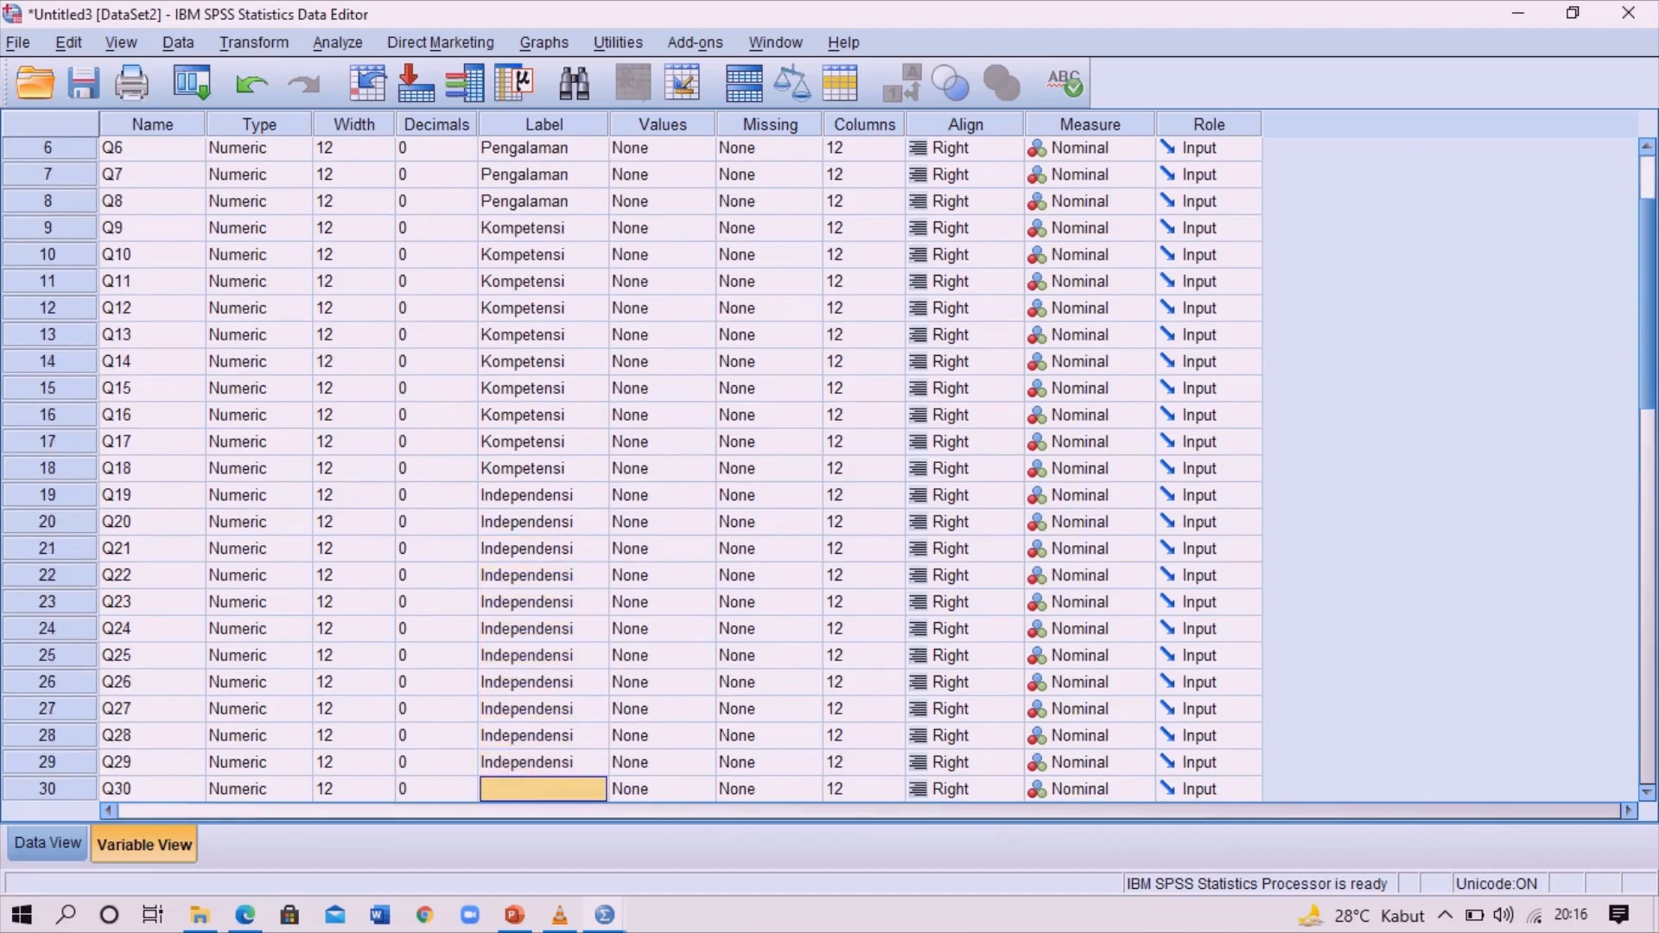
key(F2)
text(Kualitas)
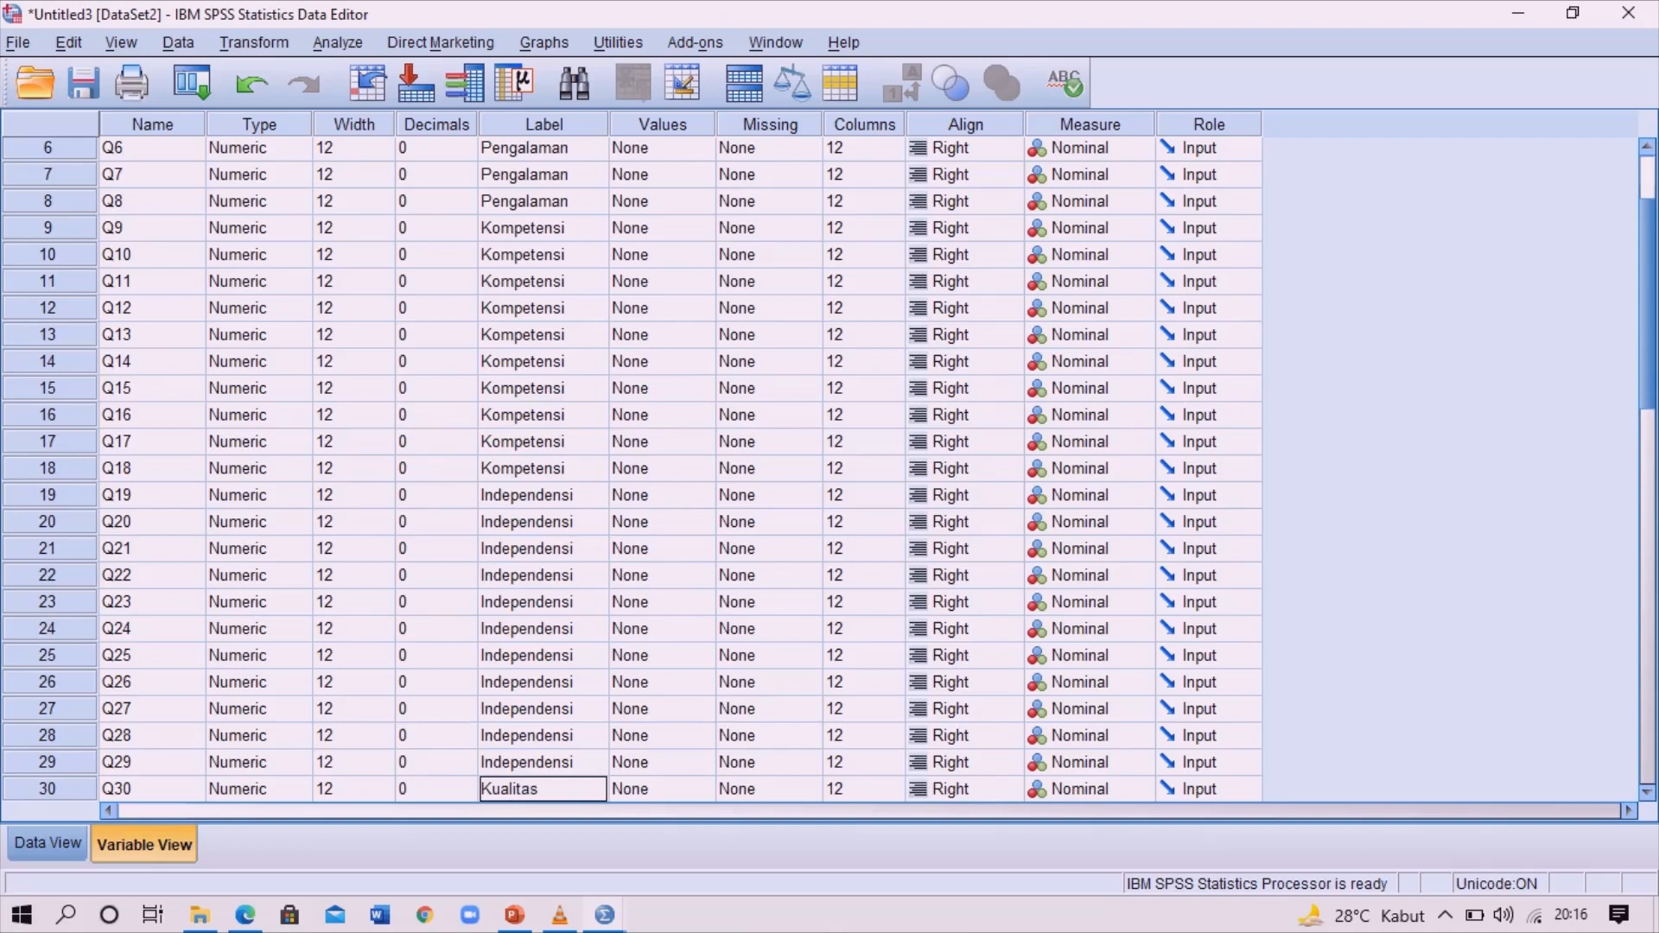
key(Return)
key(Up)
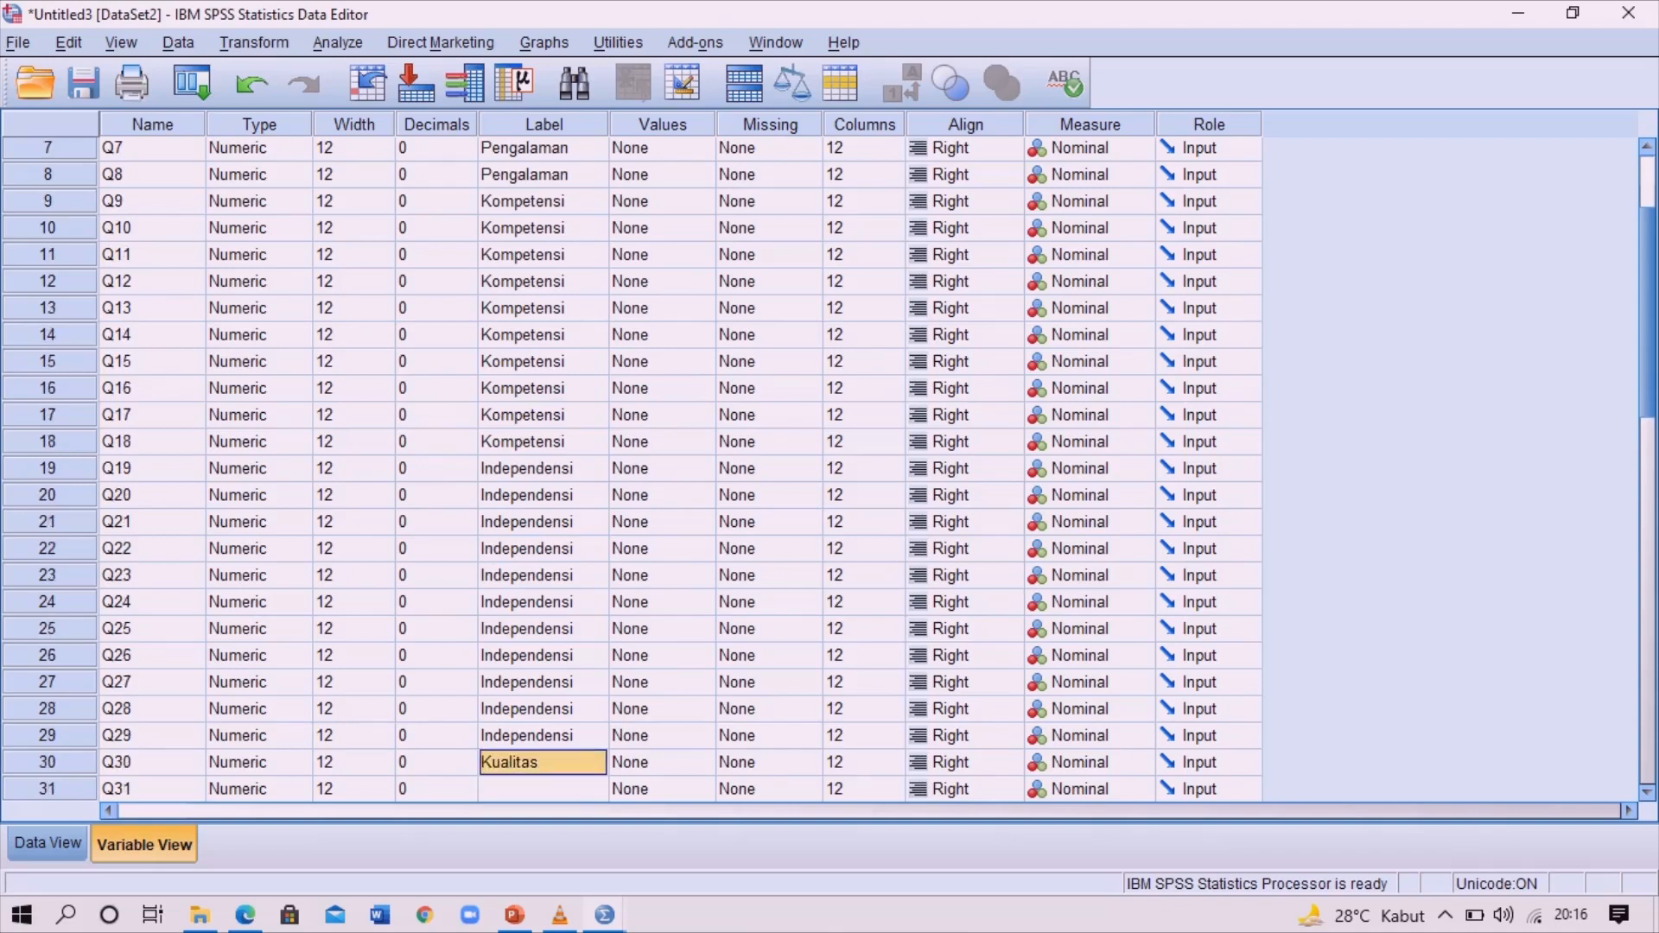
Fill the labels of variables Q31 through Q34 with Kualitas
key(Down)
key(shift+Down)
key(shift+Down)
key(shift+Down)
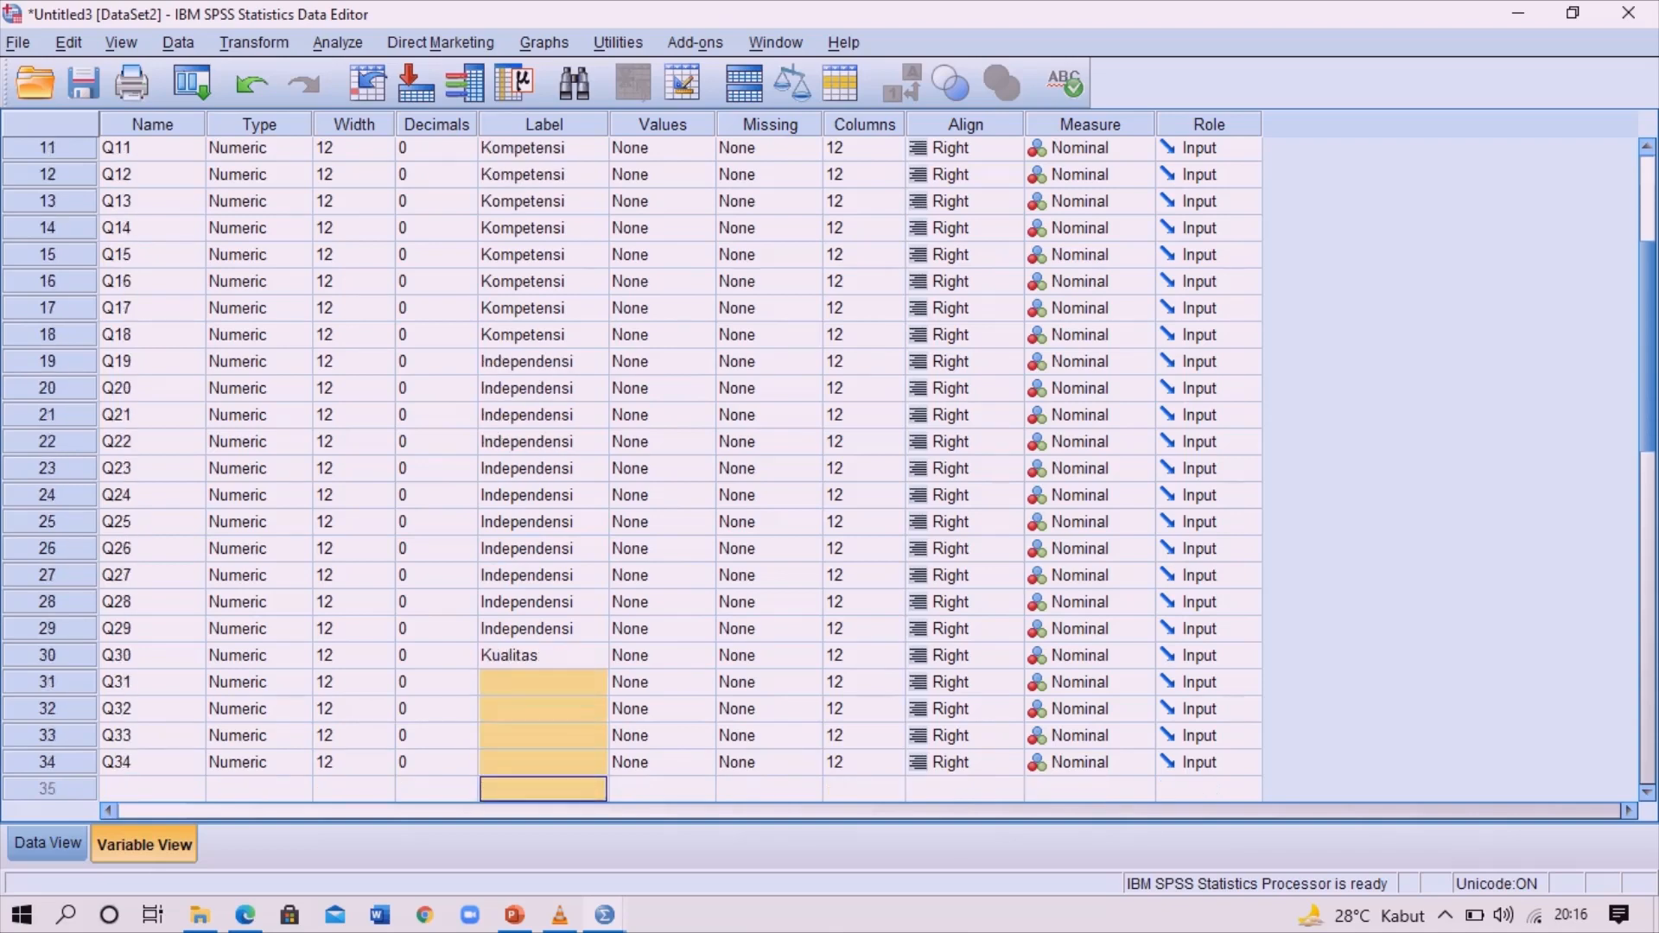
text(Kualitas Kualitas Kualitas Kualitas)
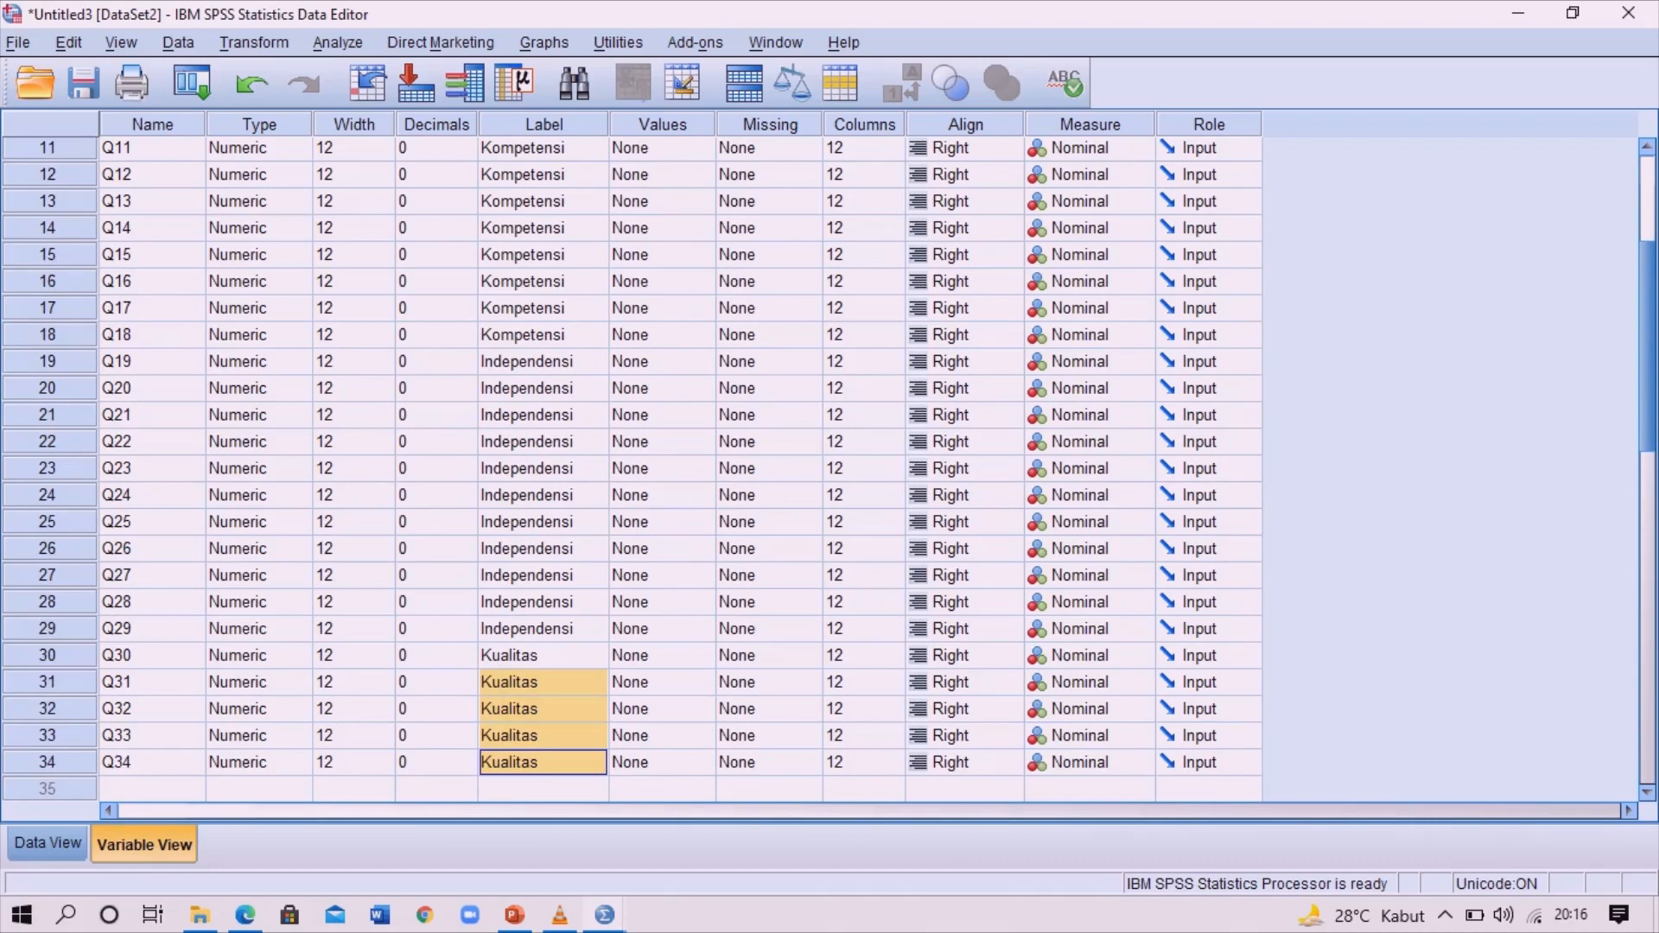
Set the measurement level of variable Q1 to Ordinal
scroll(631, 466, up, 4)
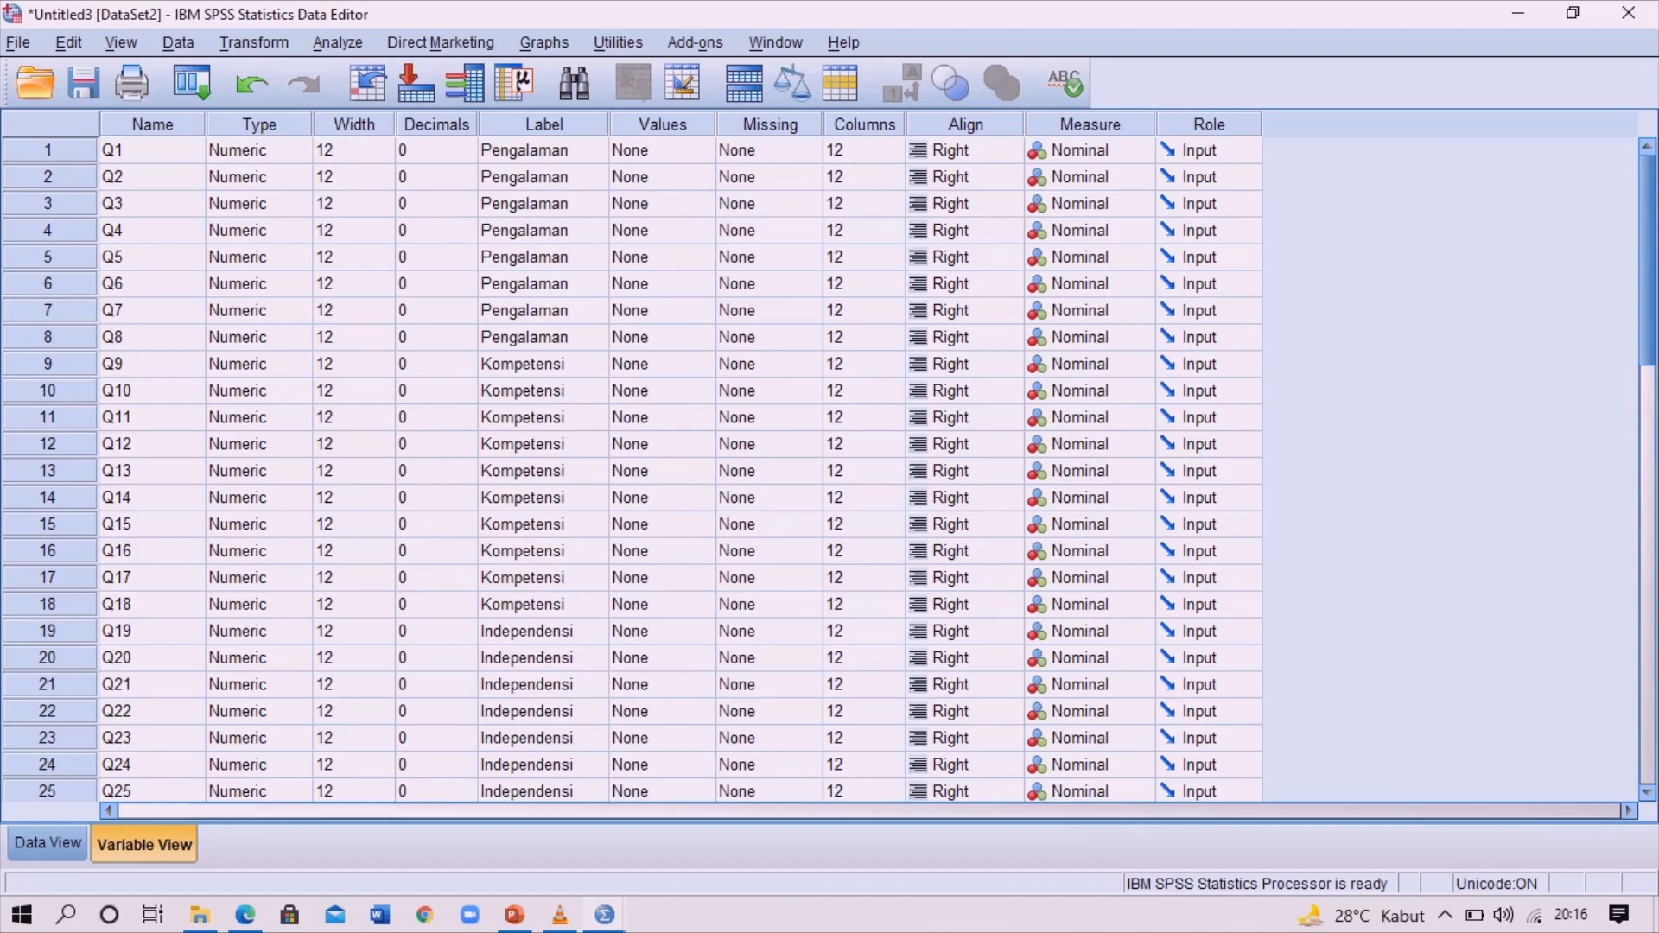
click(1101, 150)
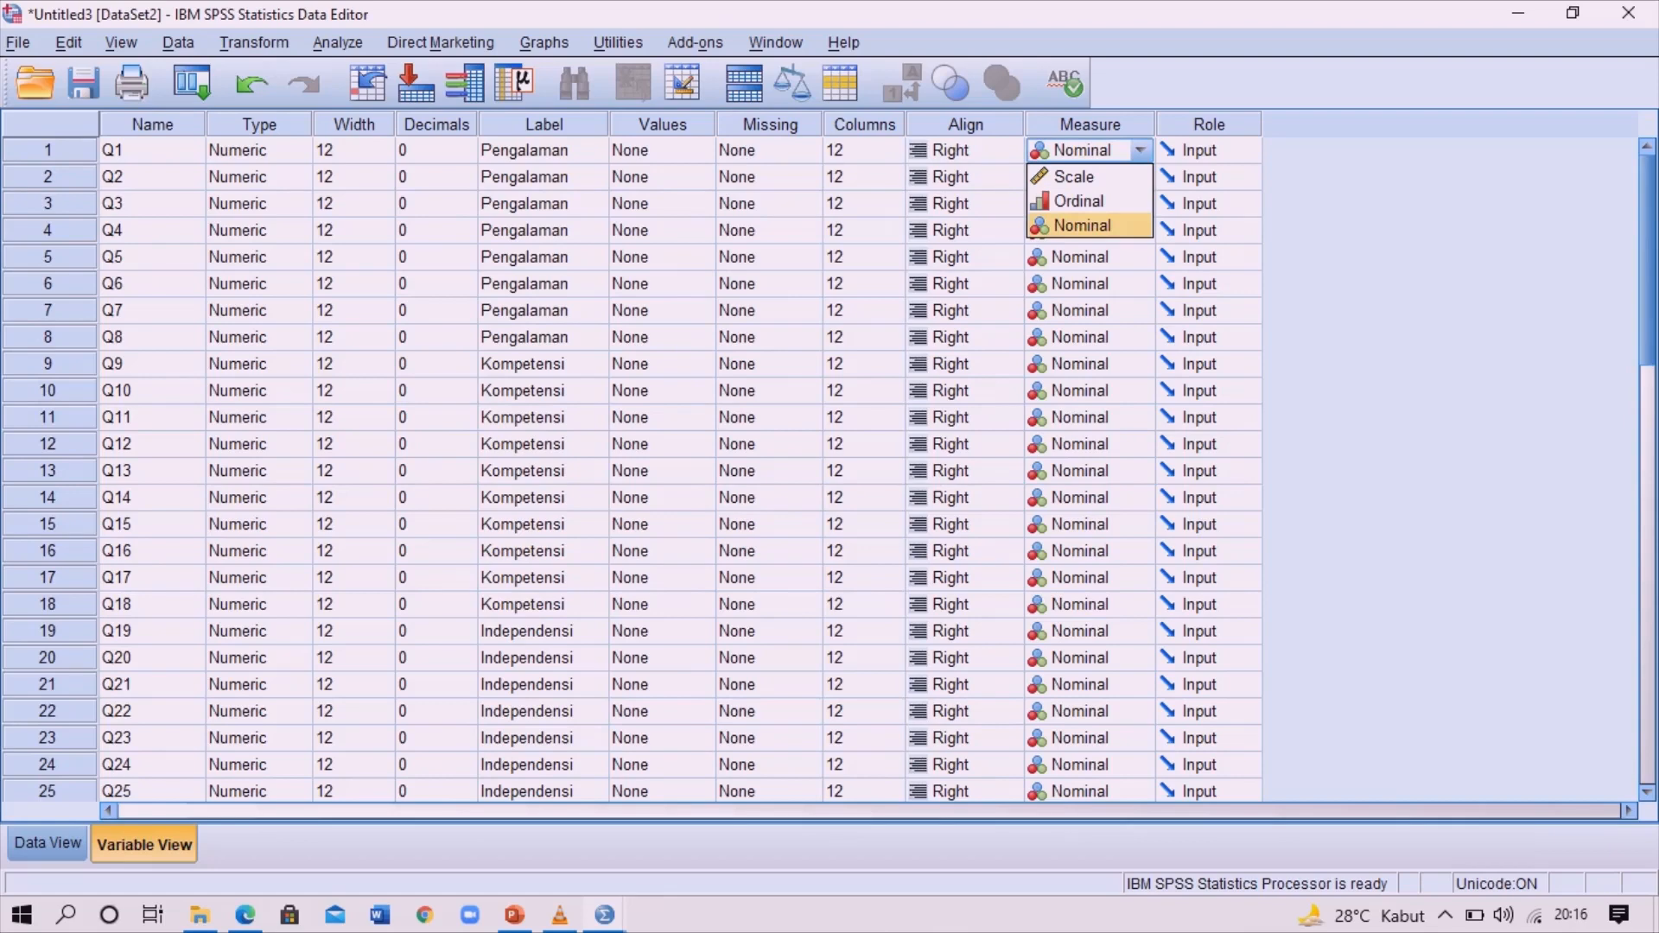
click(1080, 202)
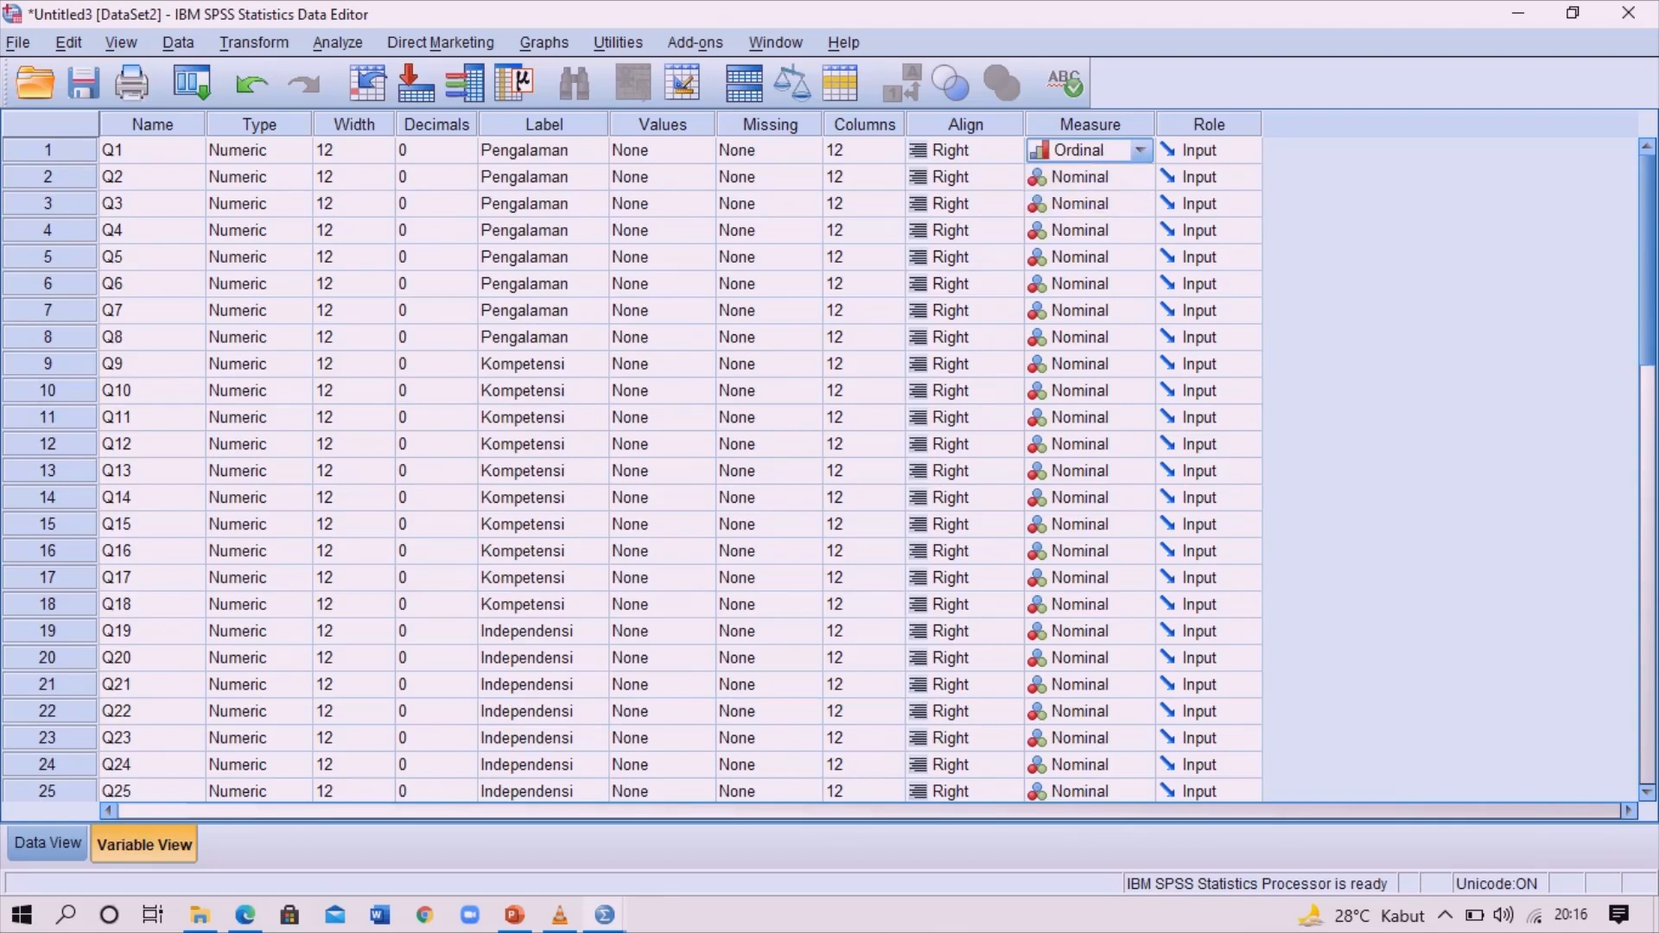
click(1141, 150)
key(Return)
Apply the Ordinal measurement level to variables Q2 through Q34
key(Down)
key(shift+Down)
key(shift+Down)
key(shift+Down)
key(shift+Down)
key(shift+Down)
key(shift+Down)
key(shift+Down)
key(shift+Down)
key(shift+Down)
key(shift+Down)
key(shift+Down)
key(shift+Down)
key(shift+Down)
key(shift+Down)
key(shift+Down)
key(shift+Down)
key(shift+Down)
key(shift+Down)
key(shift+Down)
key(shift+Down)
key(shift+Down)
key(shift+Down)
key(shift+Down)
key(shift+Down)
key(shift+Down)
key(shift+Down)
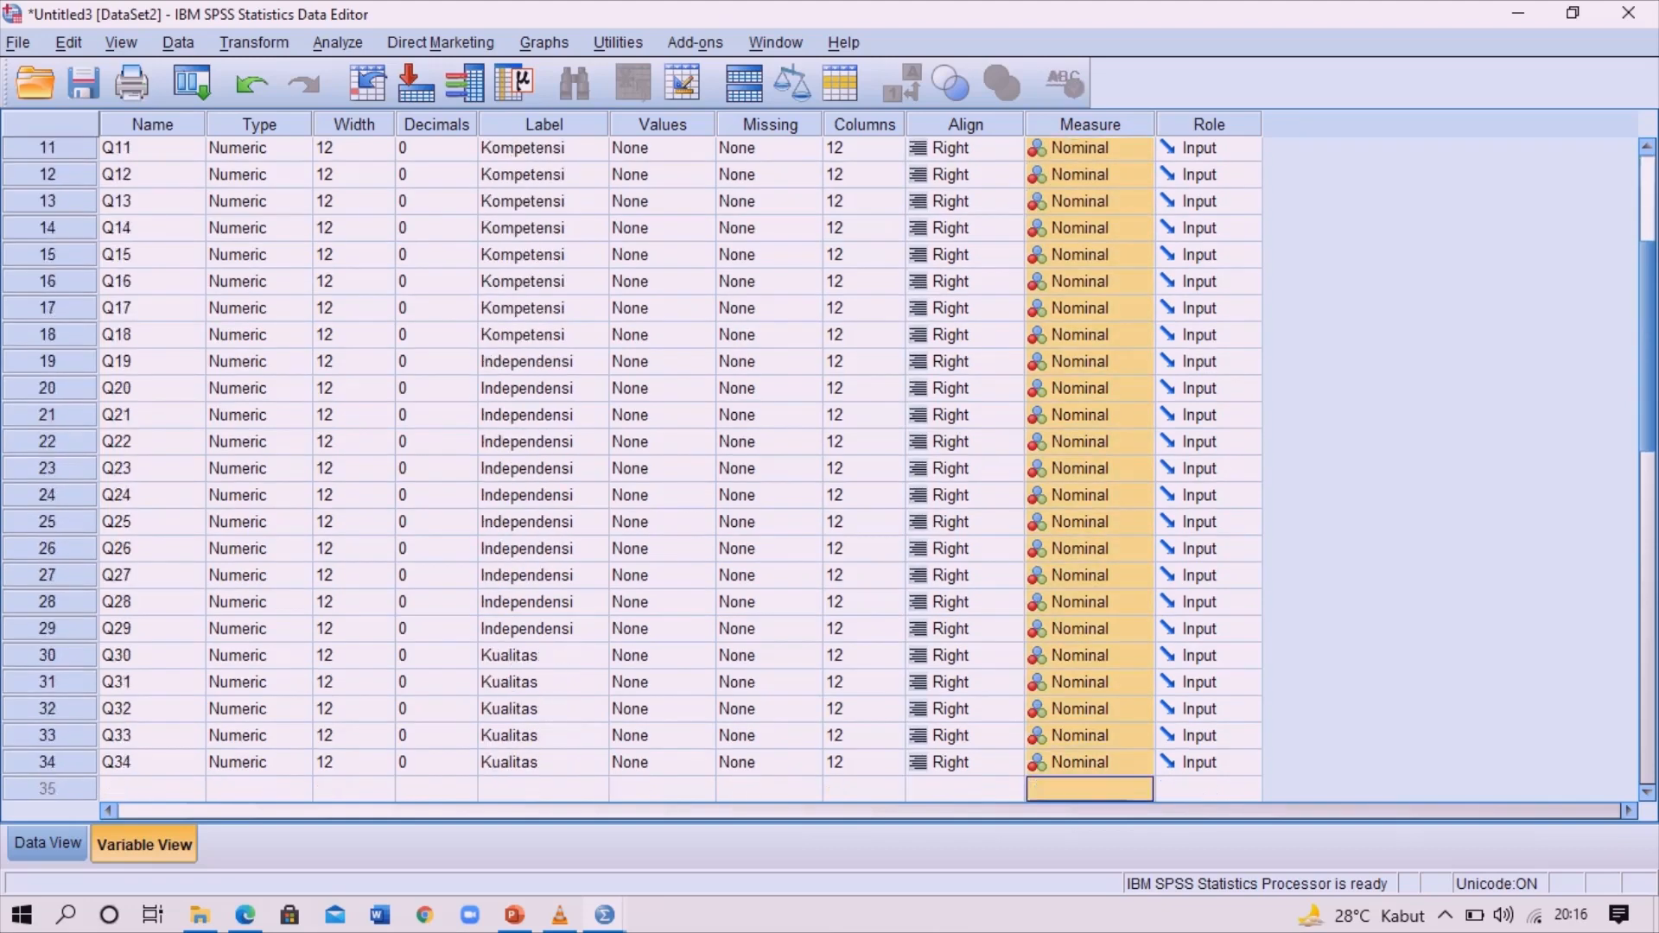
key(ctrl+v)
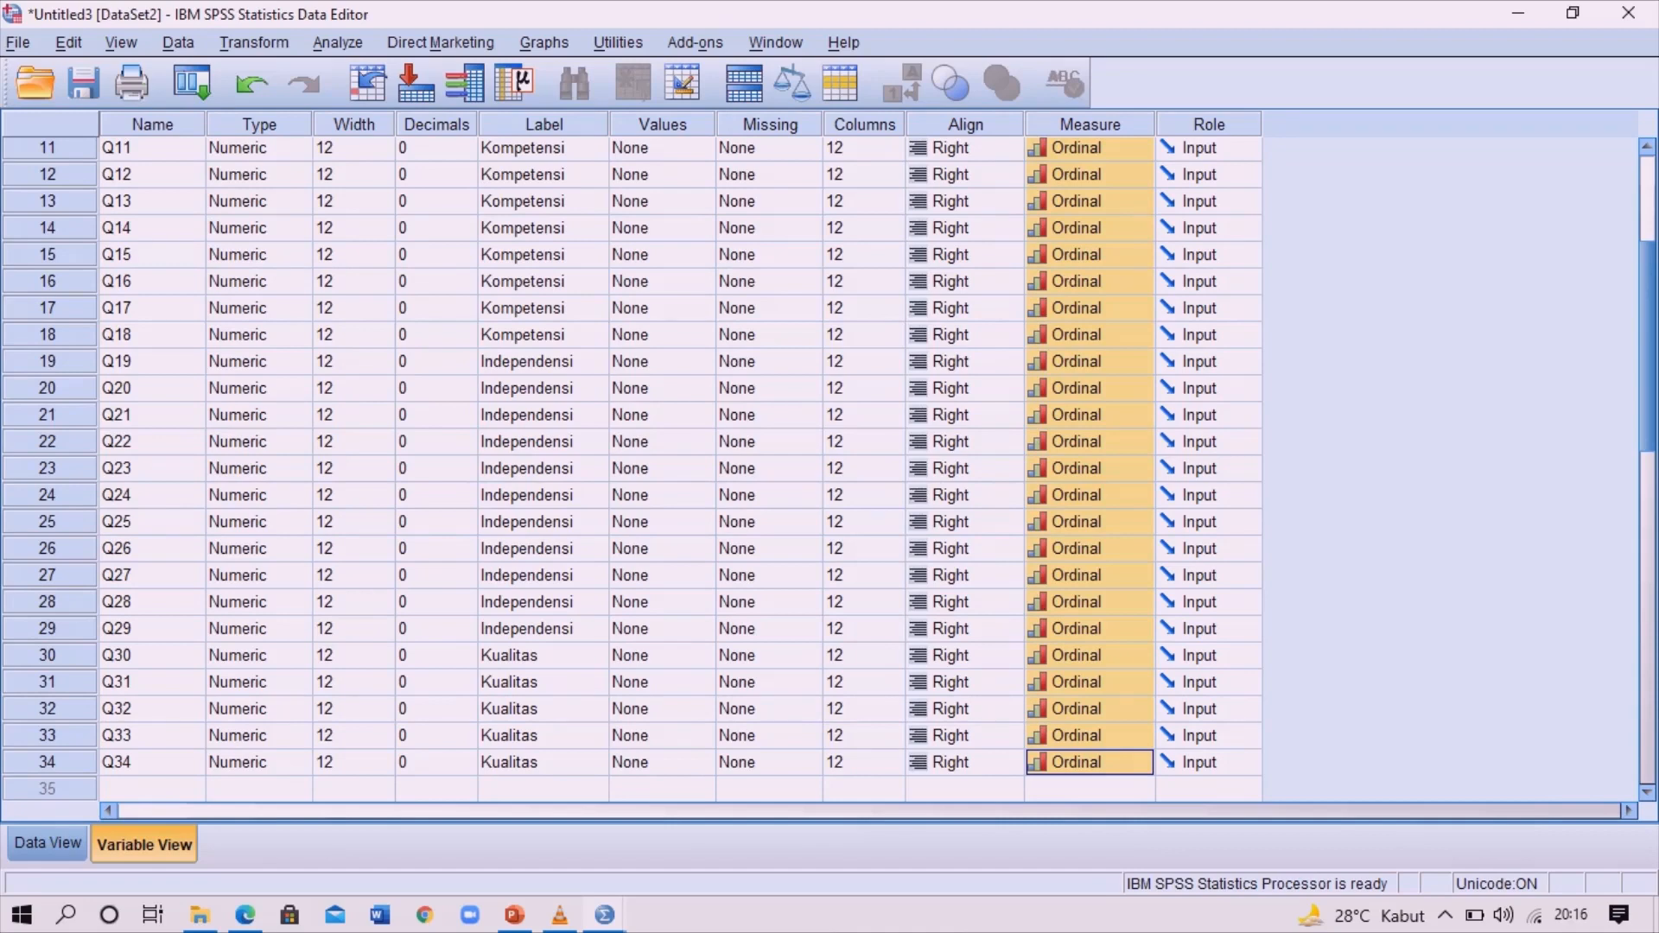
click(1089, 495)
click(1090, 495)
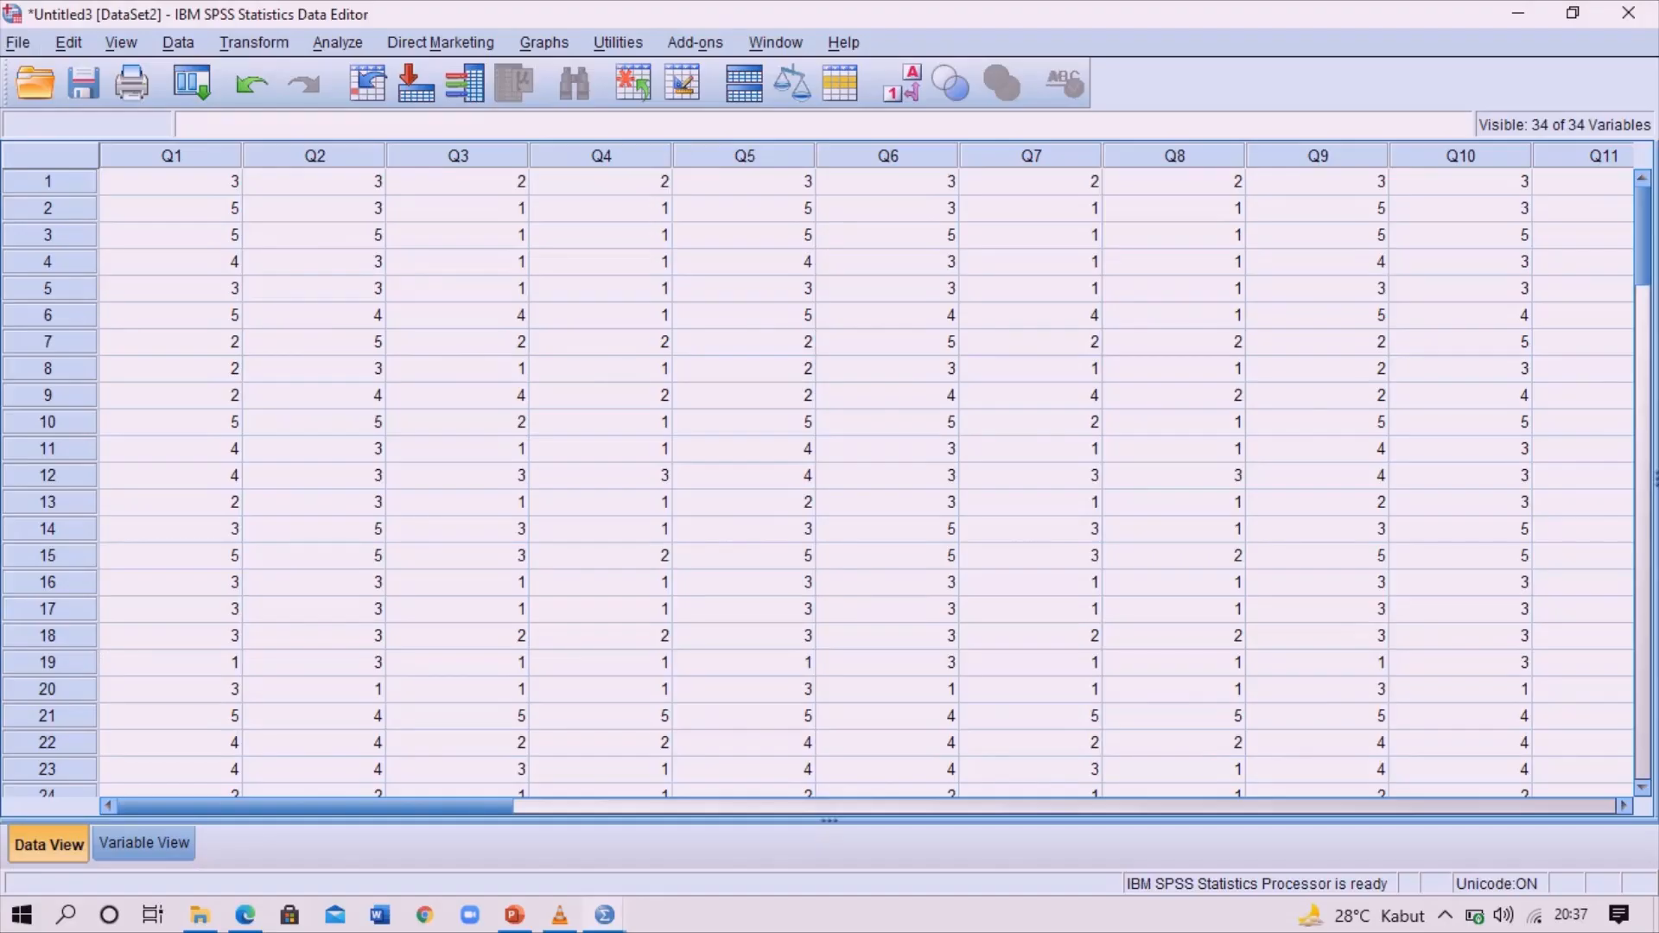
Start a Compute Variable transformation with X1 as the target variable
click(254, 42)
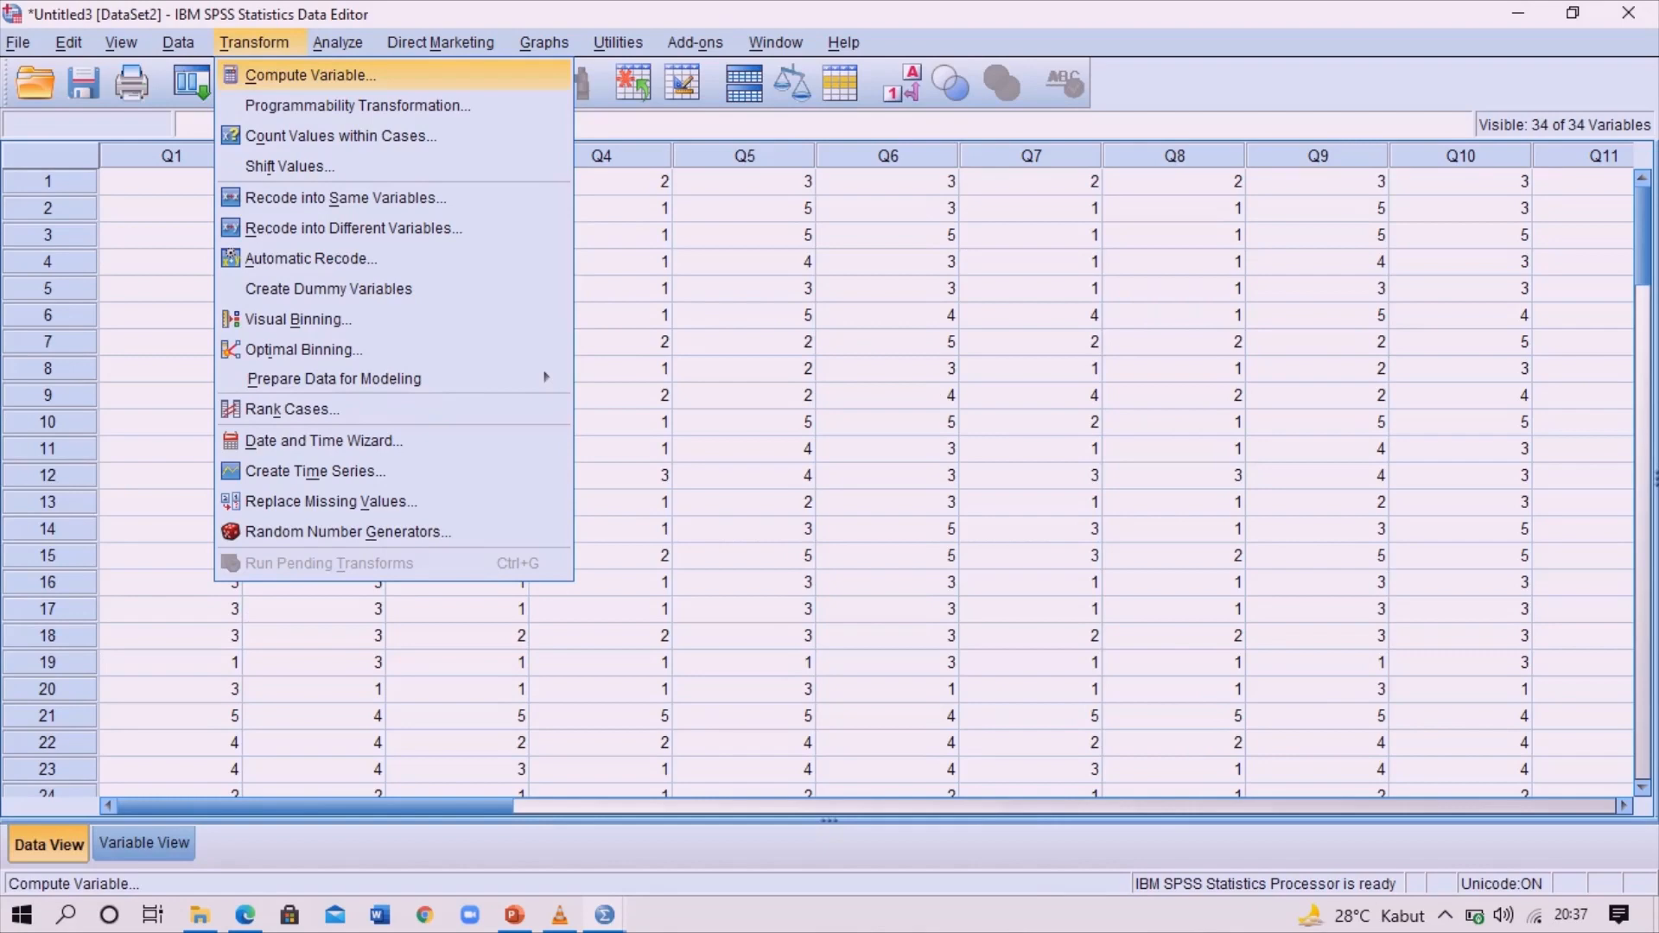
click(310, 76)
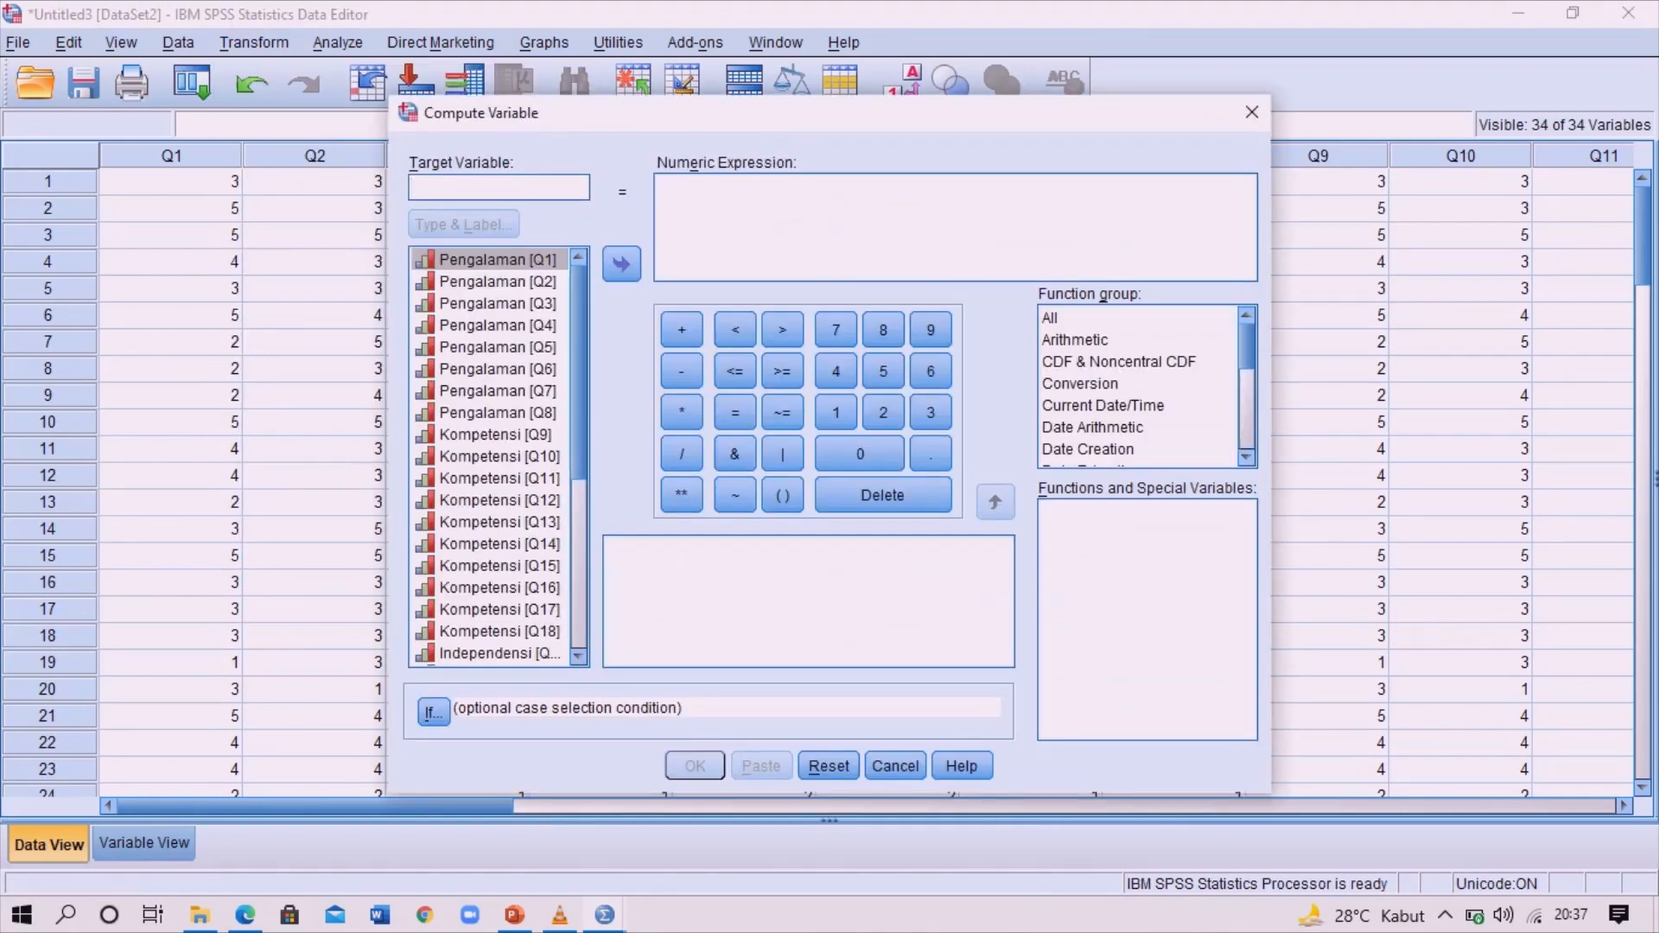
text(x)
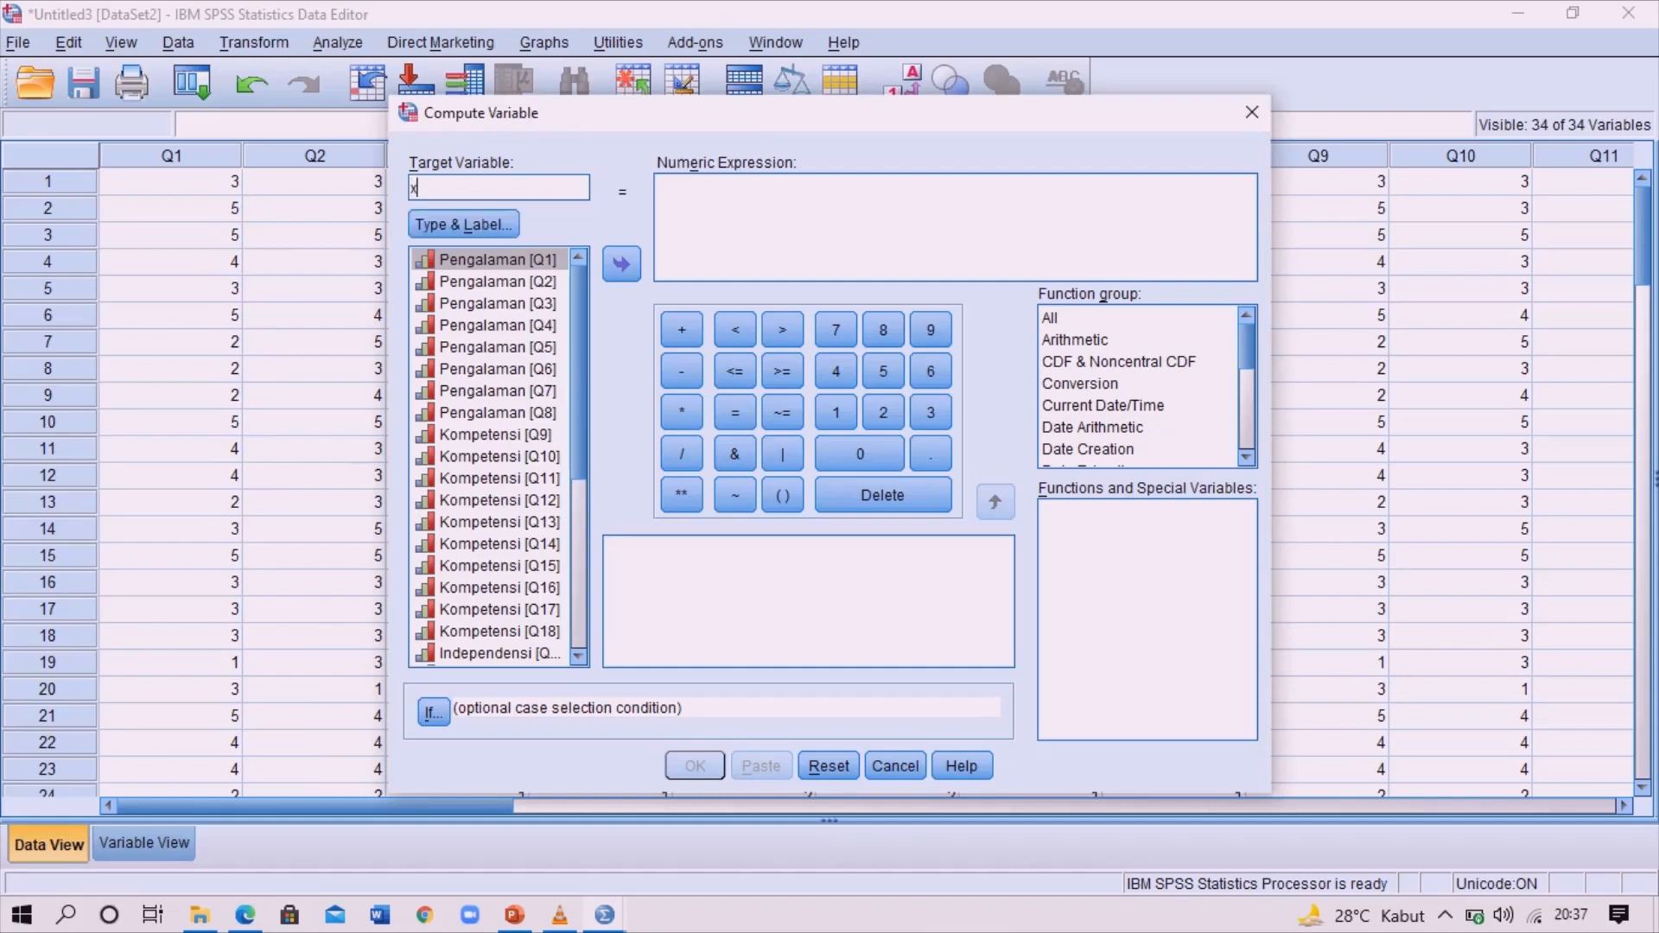
key(BackSpace)
text(X1)
Define X1 as the sum of the Pengalaman items, Q1 + Q2 + Q3 + Q4 + Q5 + Q6 + Q7 + Q8, and run the computation
click(498, 260)
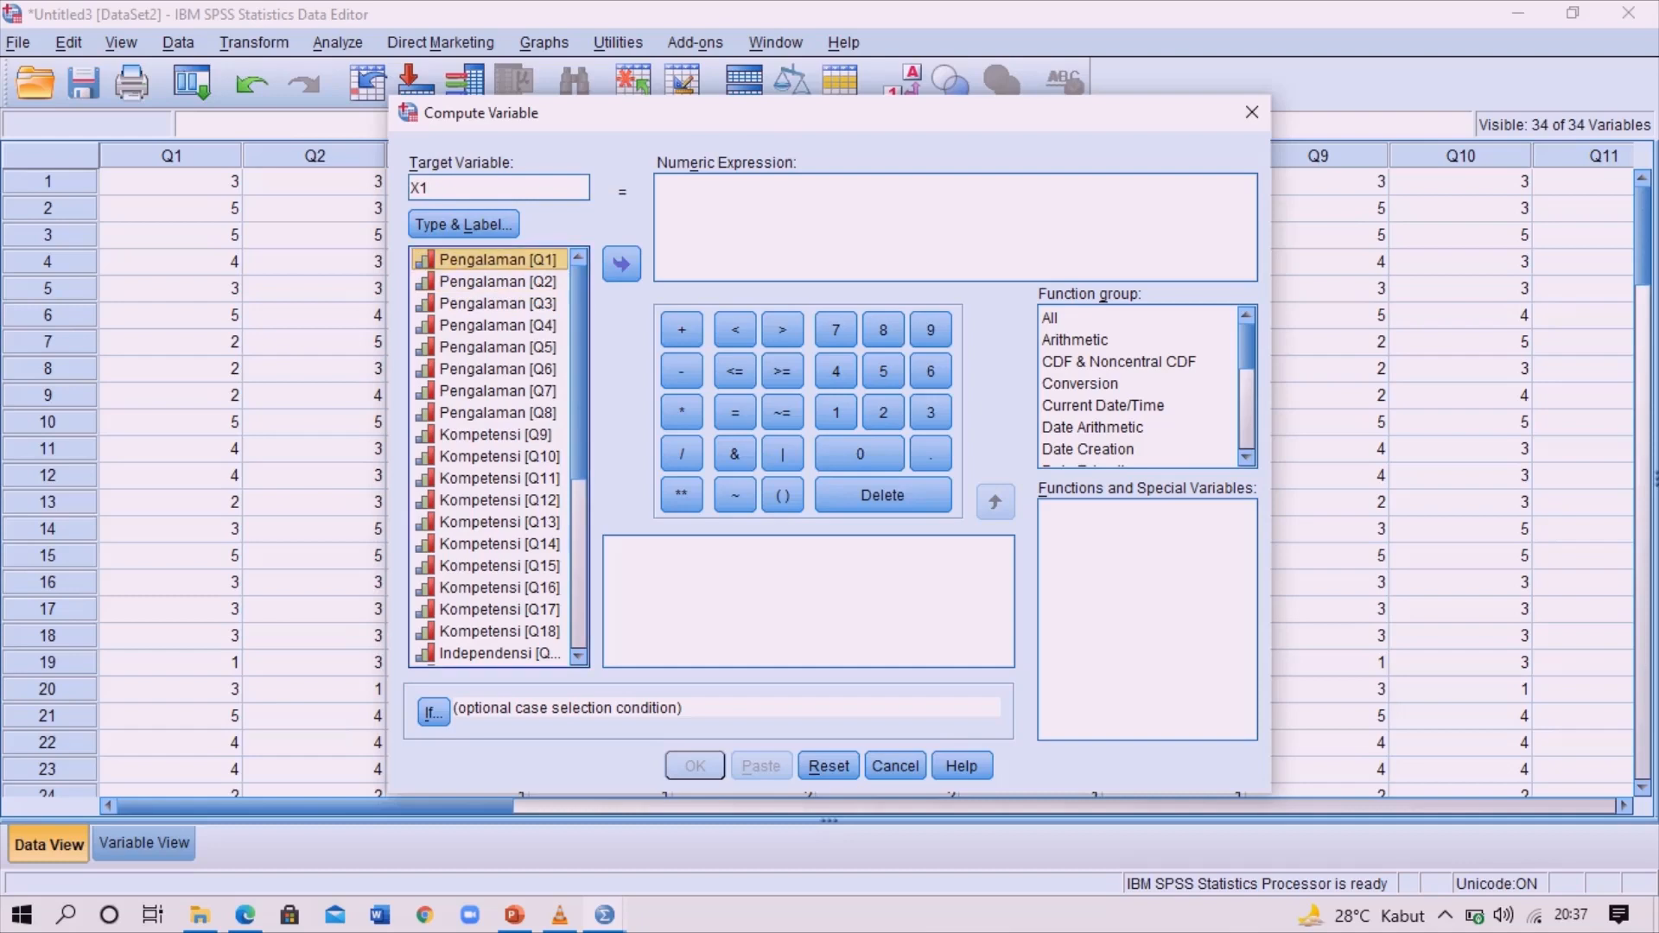
click(621, 263)
click(682, 329)
click(498, 281)
click(621, 263)
click(682, 329)
click(497, 303)
click(621, 263)
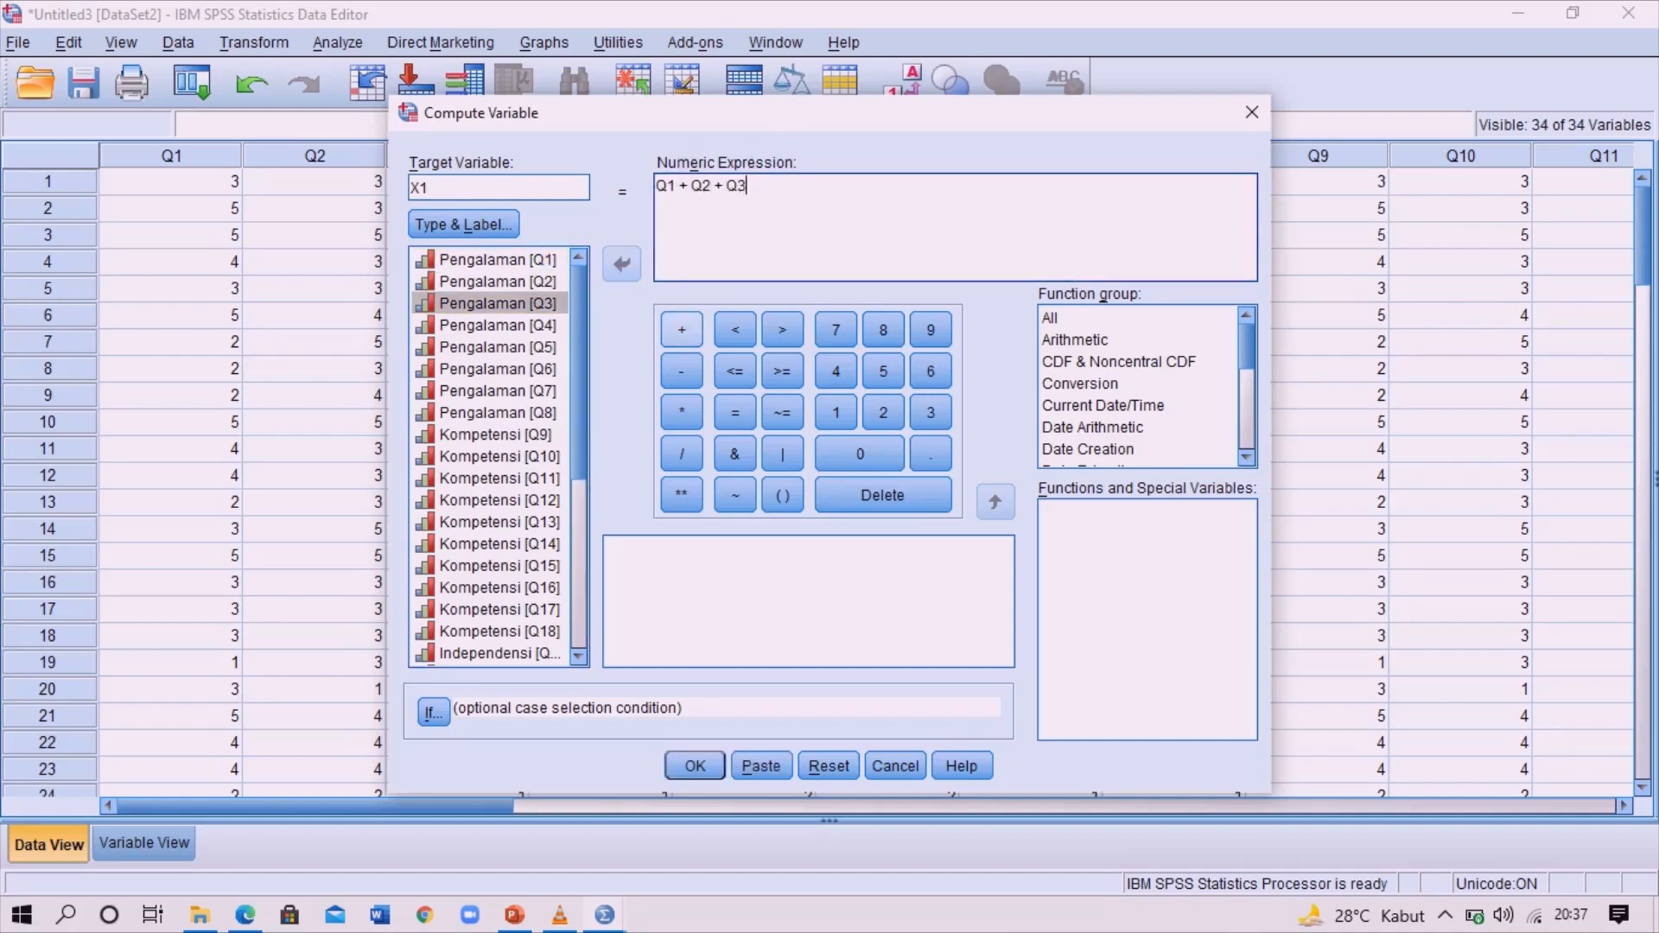
click(682, 329)
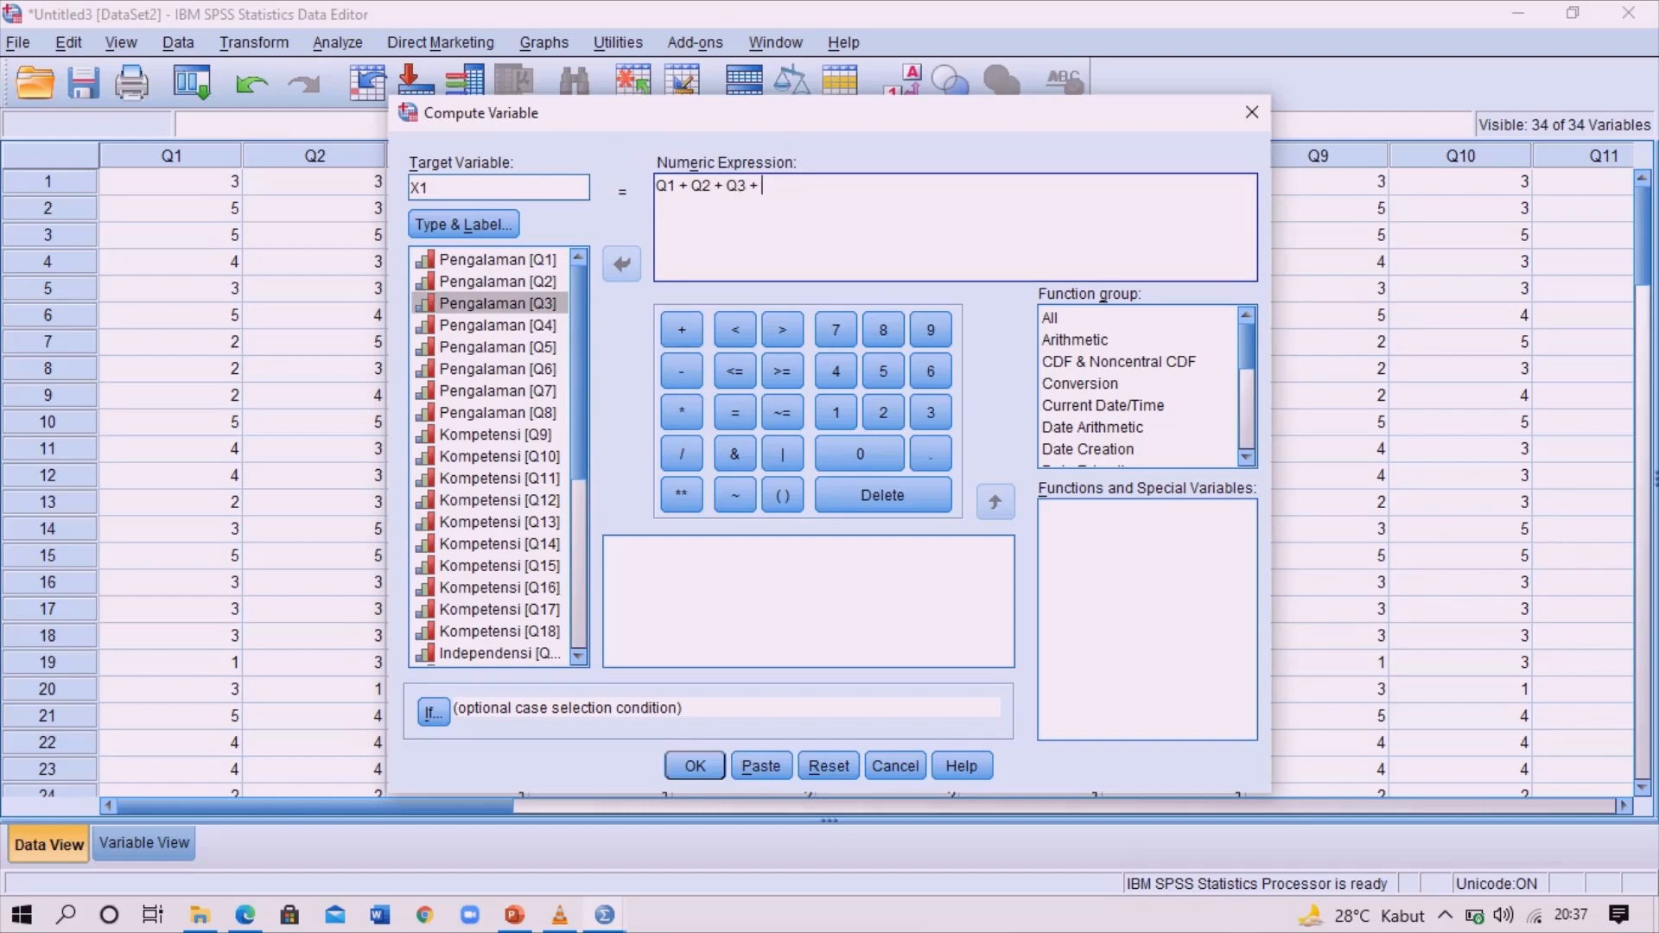
click(497, 347)
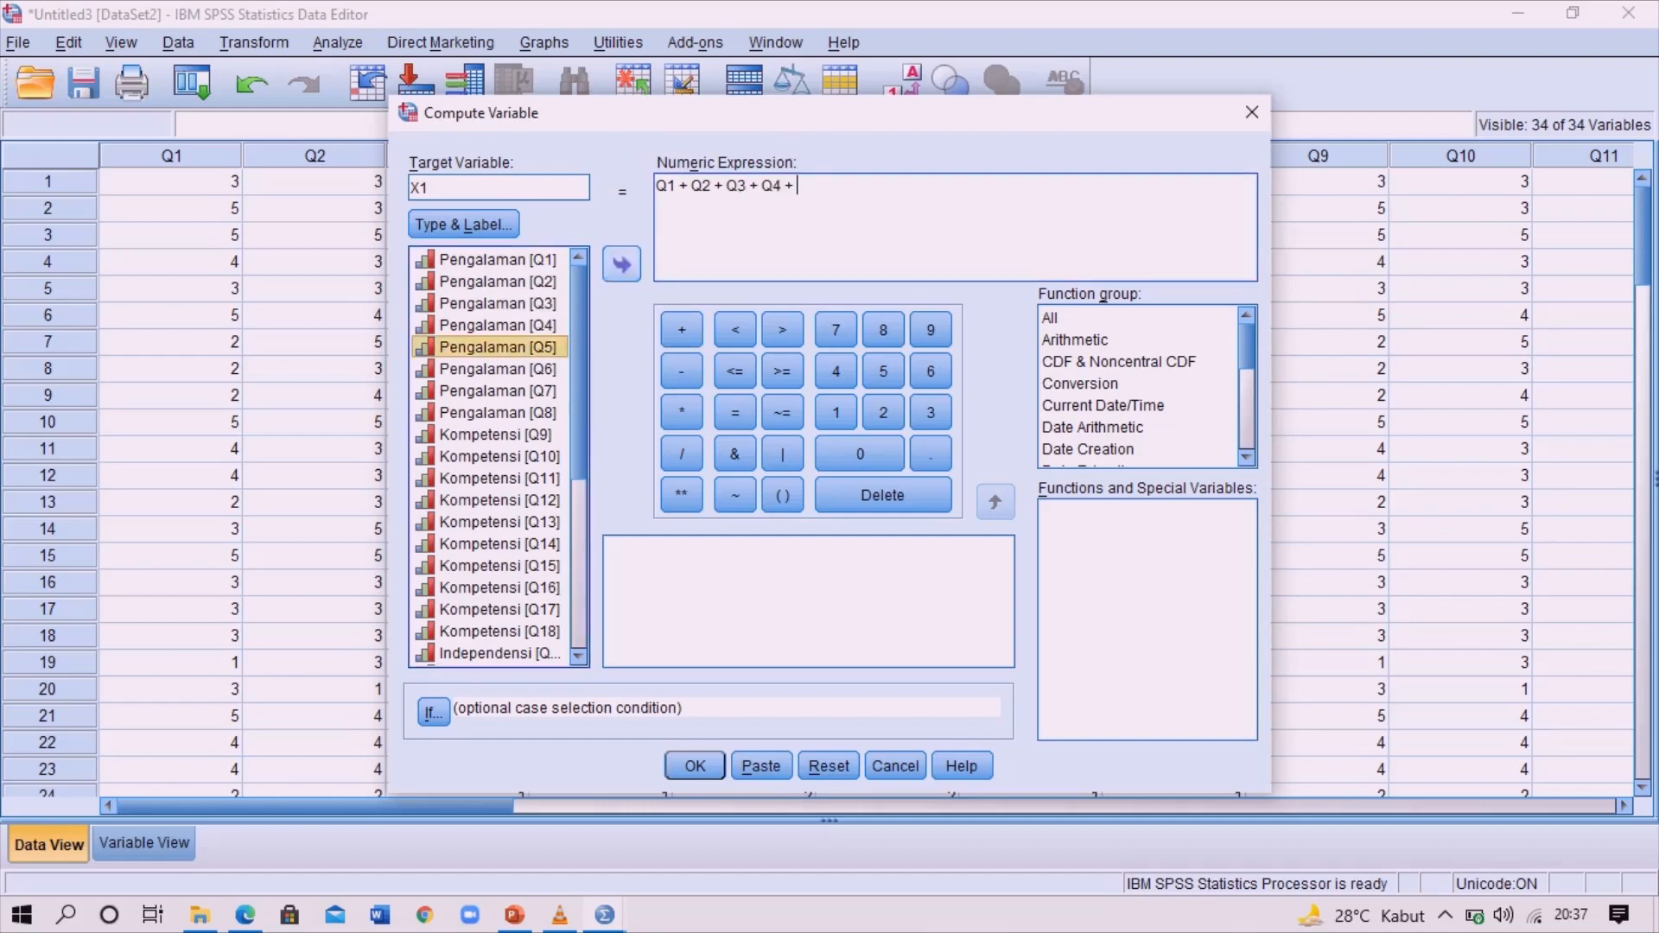
click(621, 264)
click(681, 329)
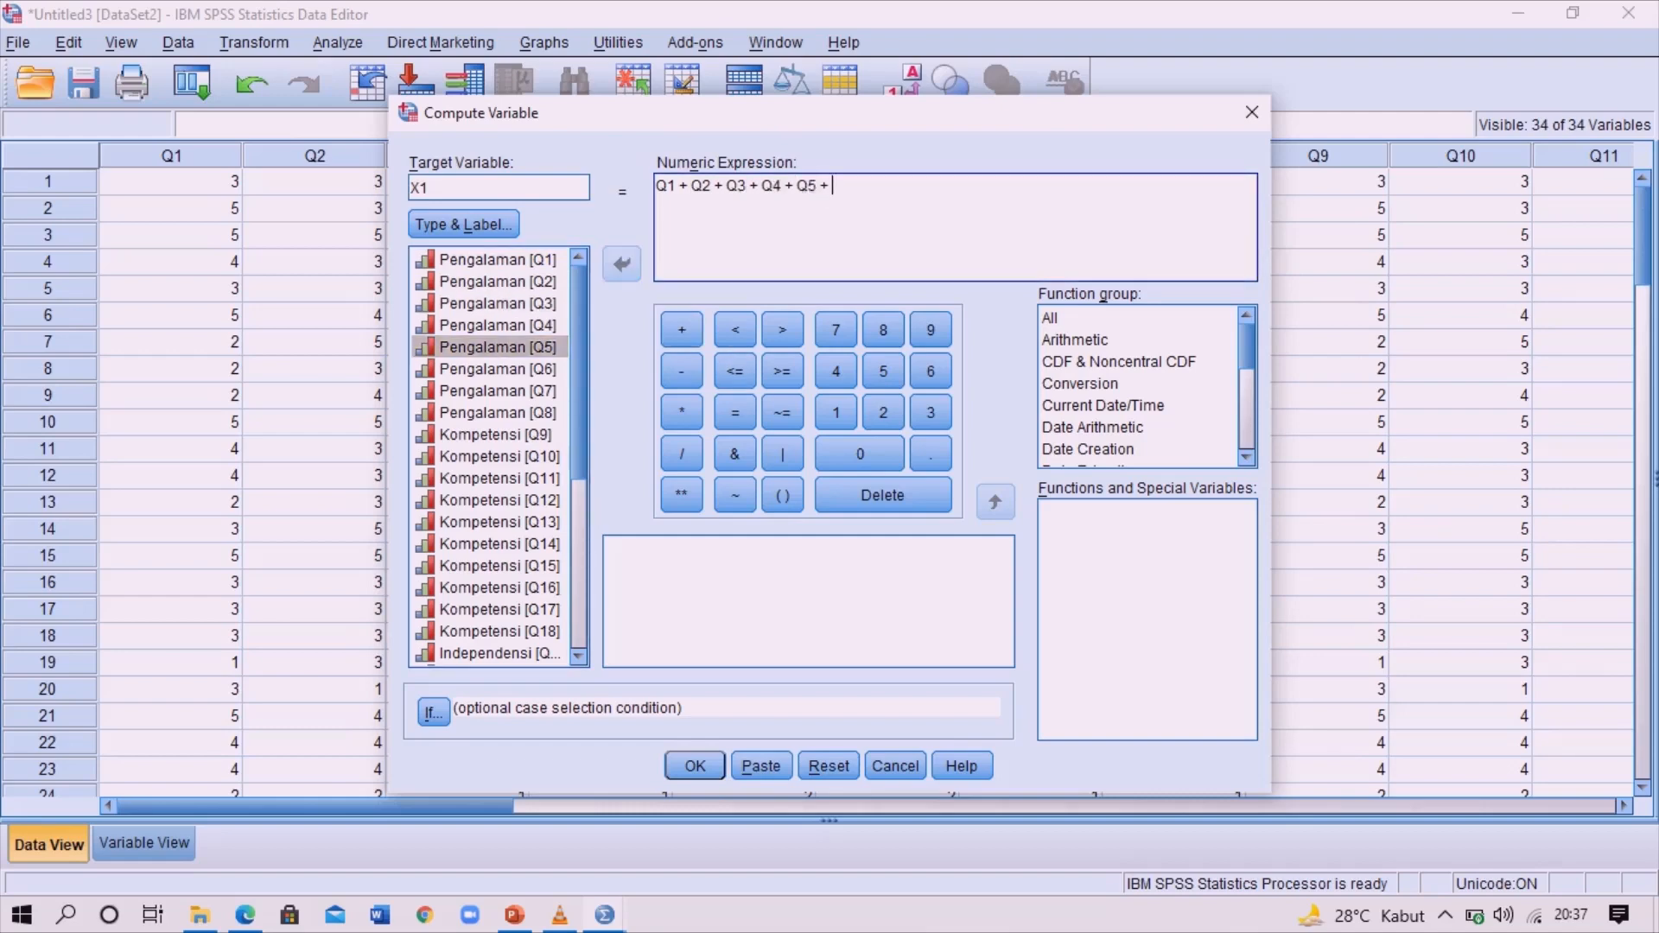
click(497, 368)
click(621, 264)
click(682, 329)
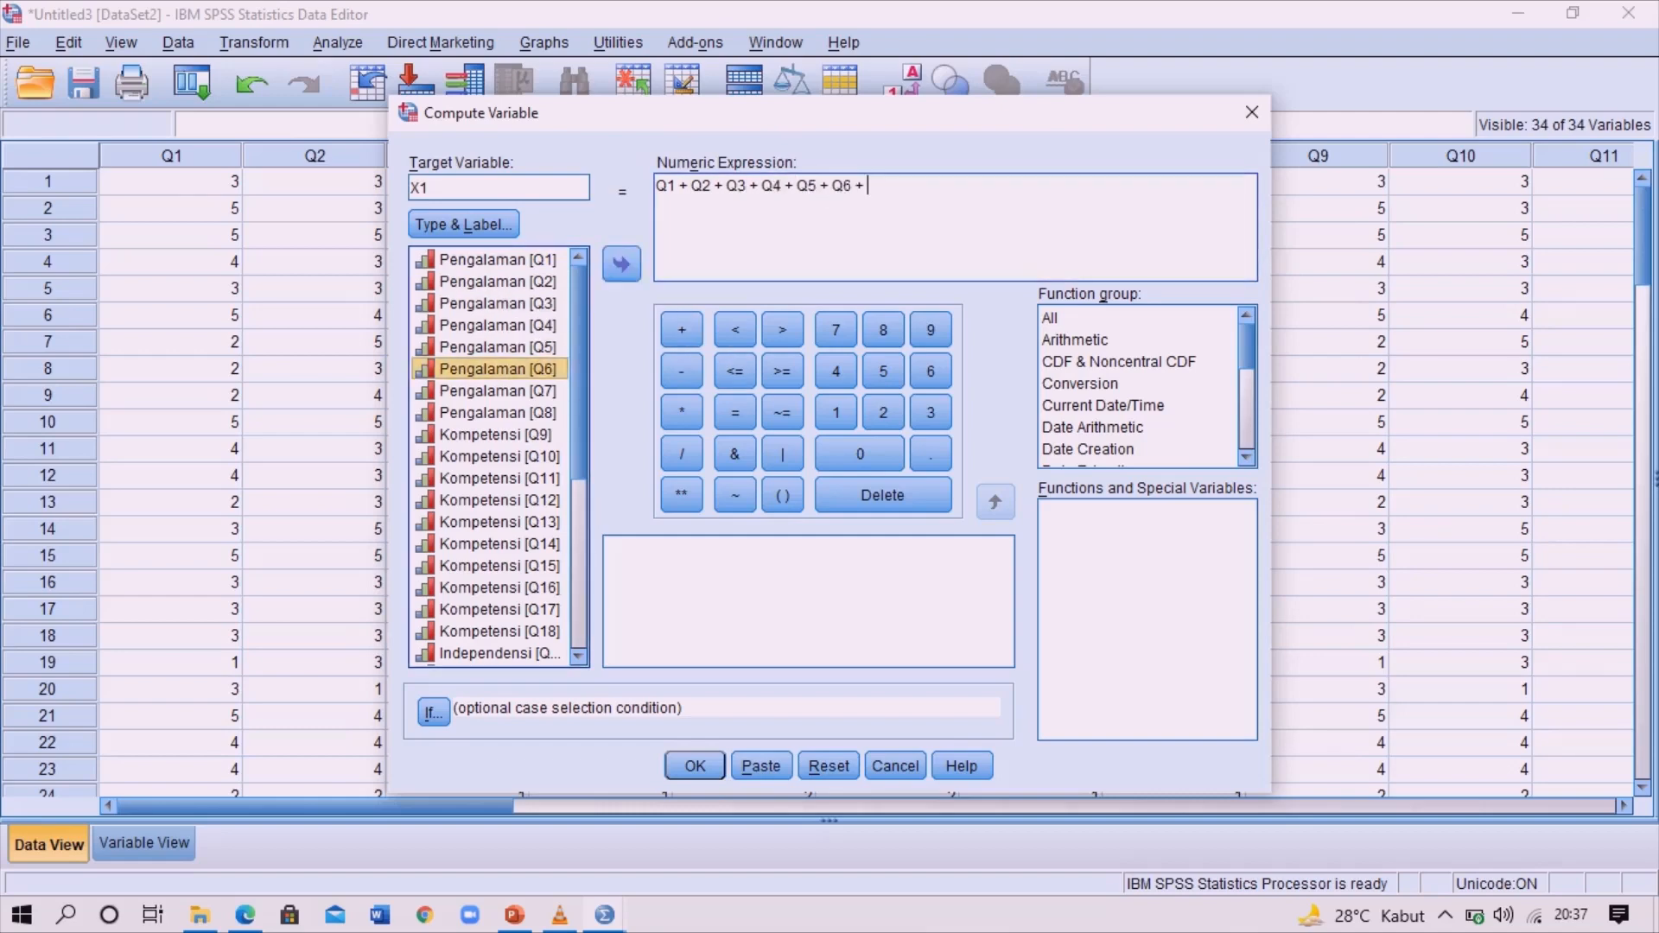
click(497, 413)
click(621, 263)
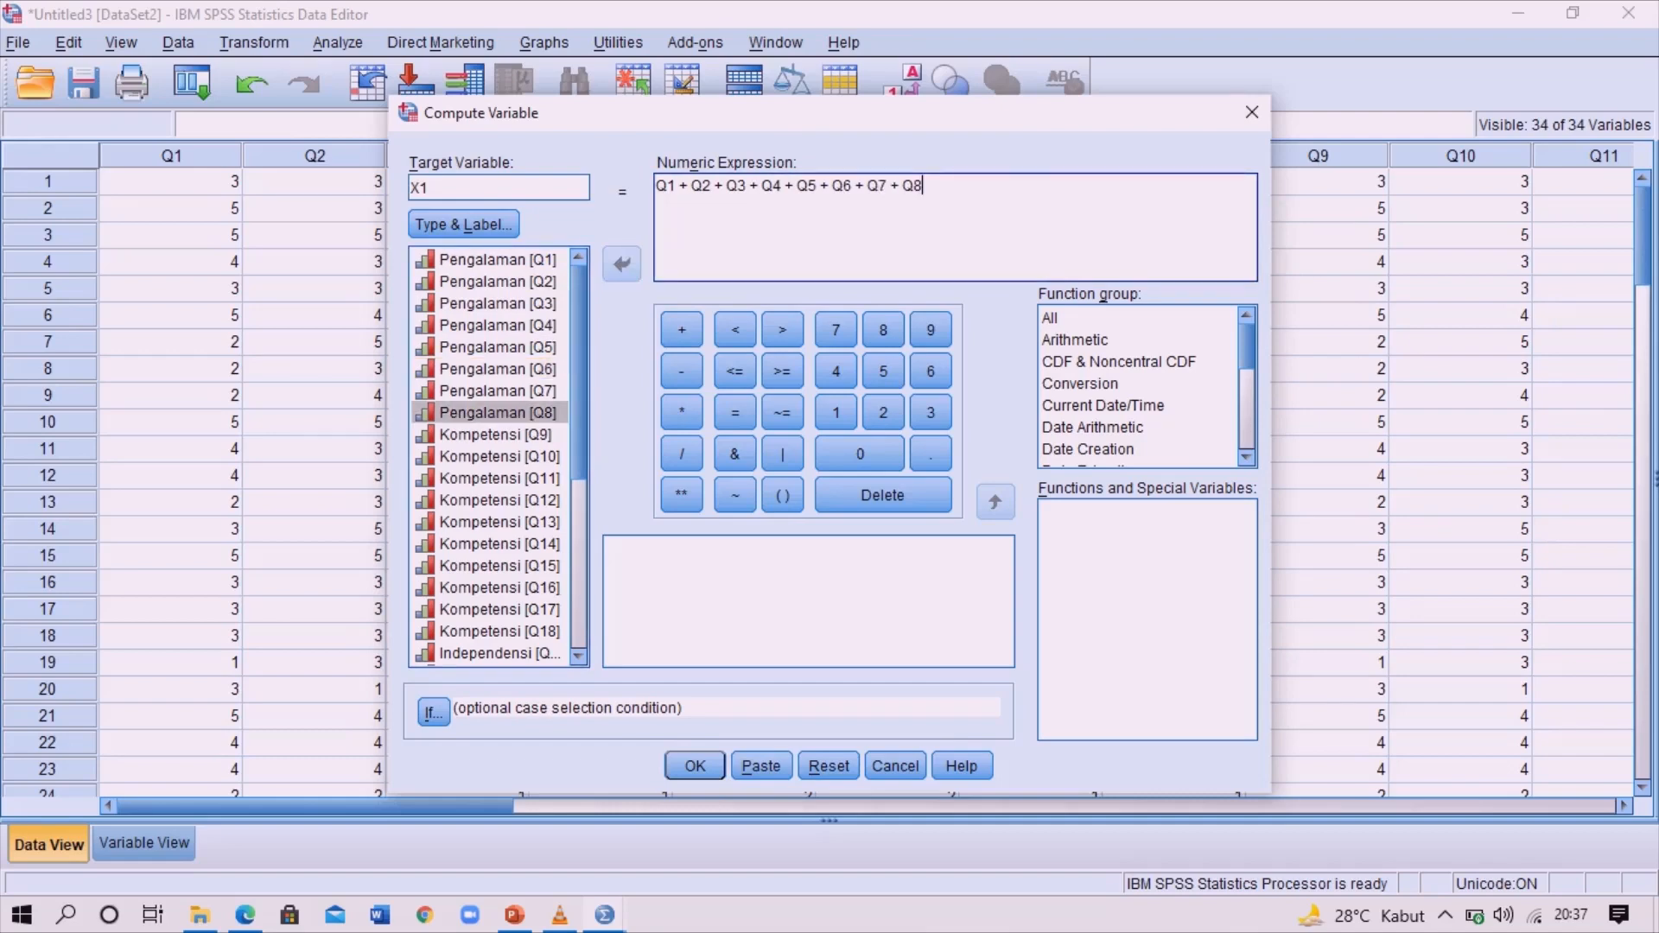
click(695, 765)
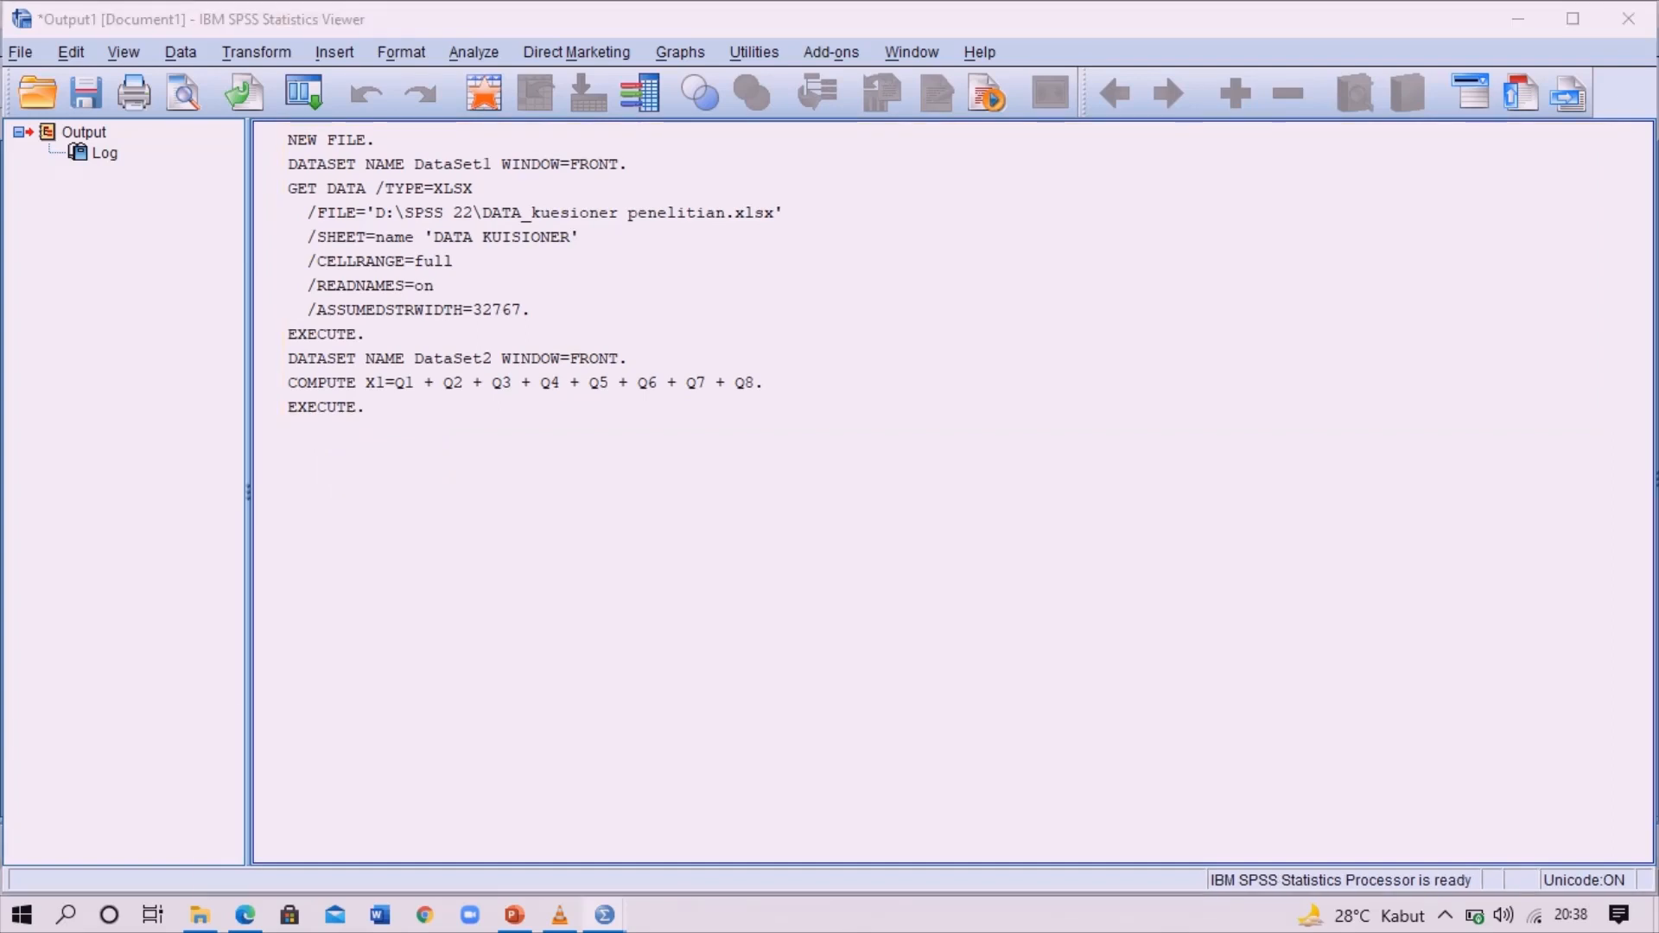
Start a Compute Variable transformation with X2 as the target variable and clear the previous numeric expression
mouse_move(605, 915)
click(875, 808)
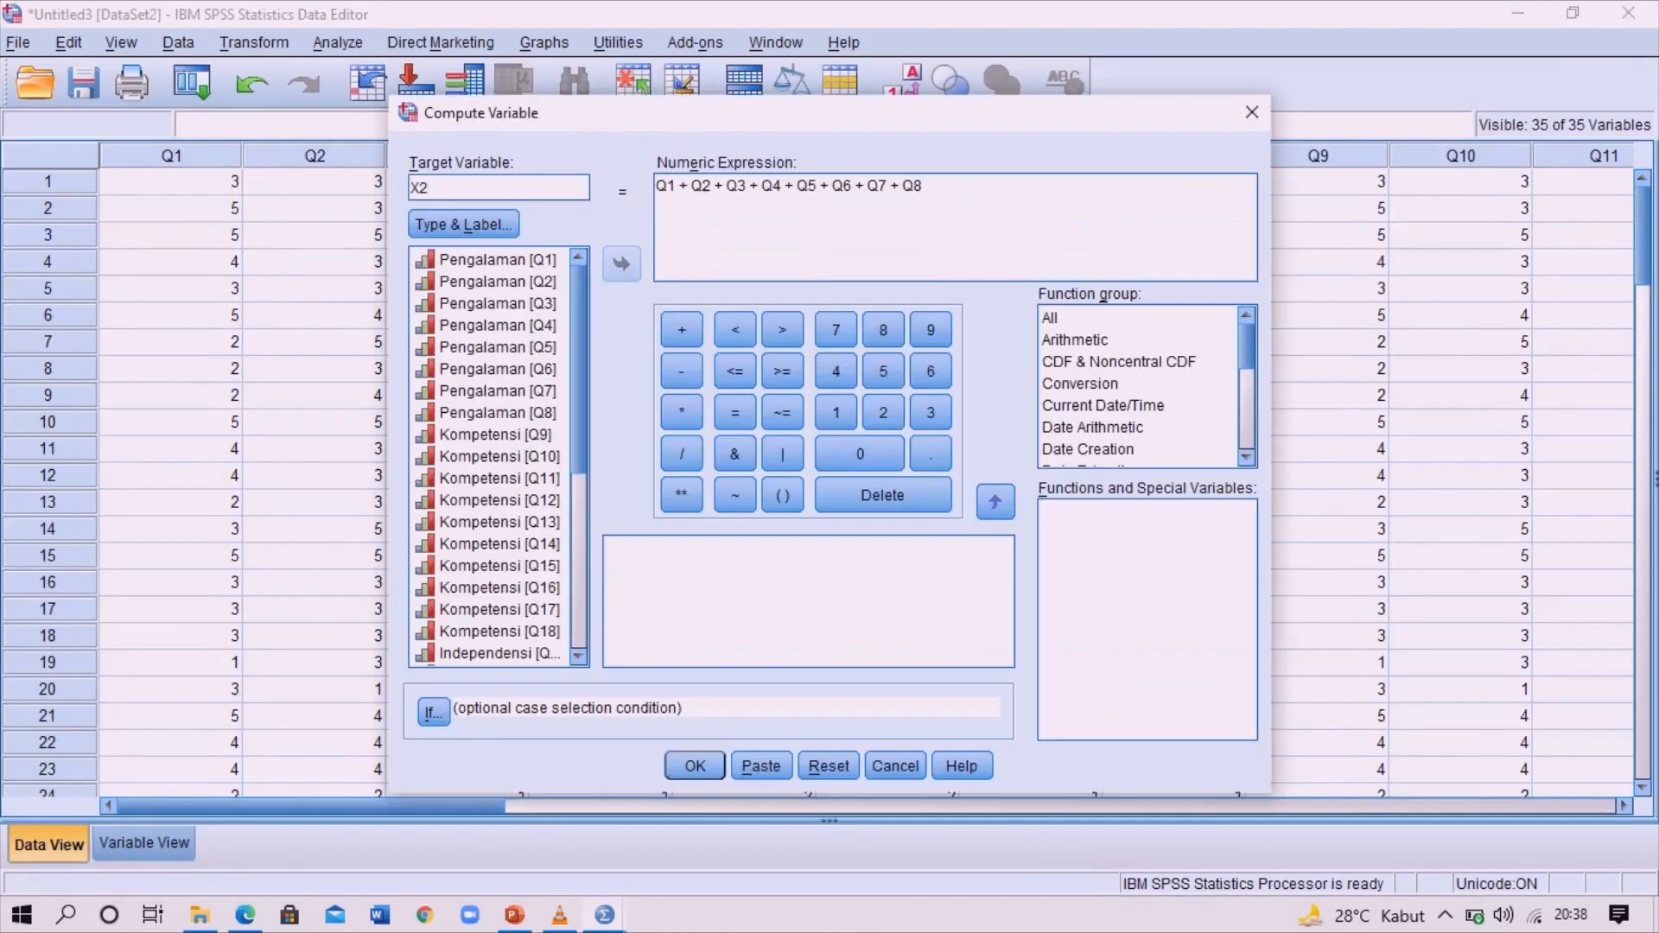
click(924, 187)
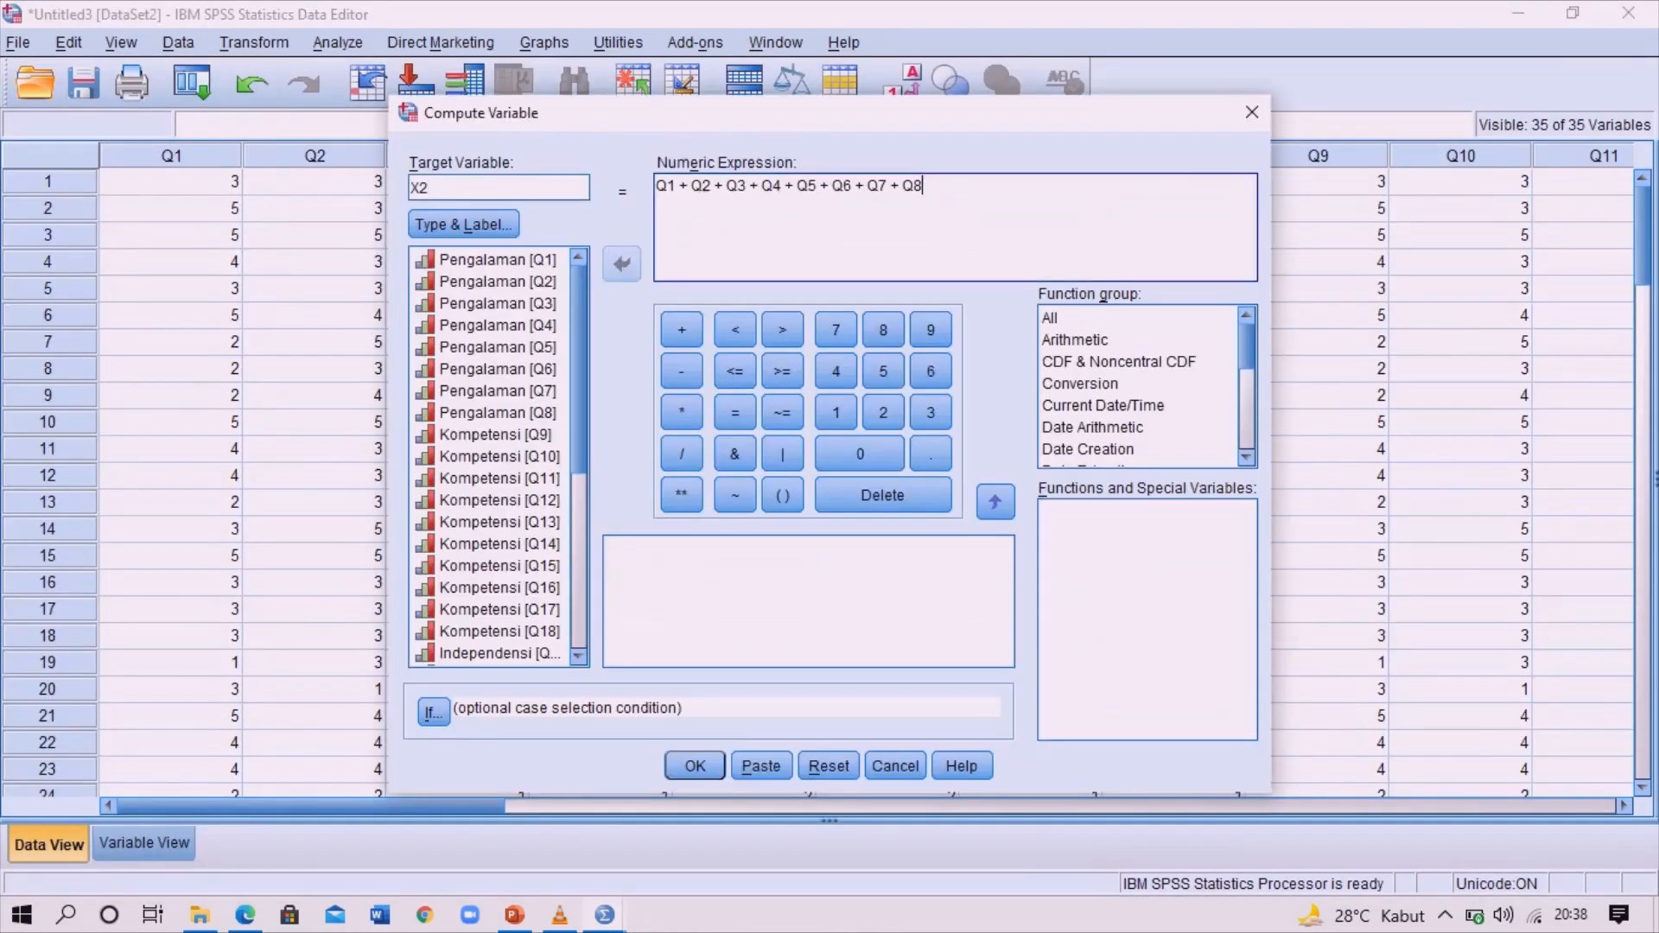
key(ctrl+a)
key(BackSpace)
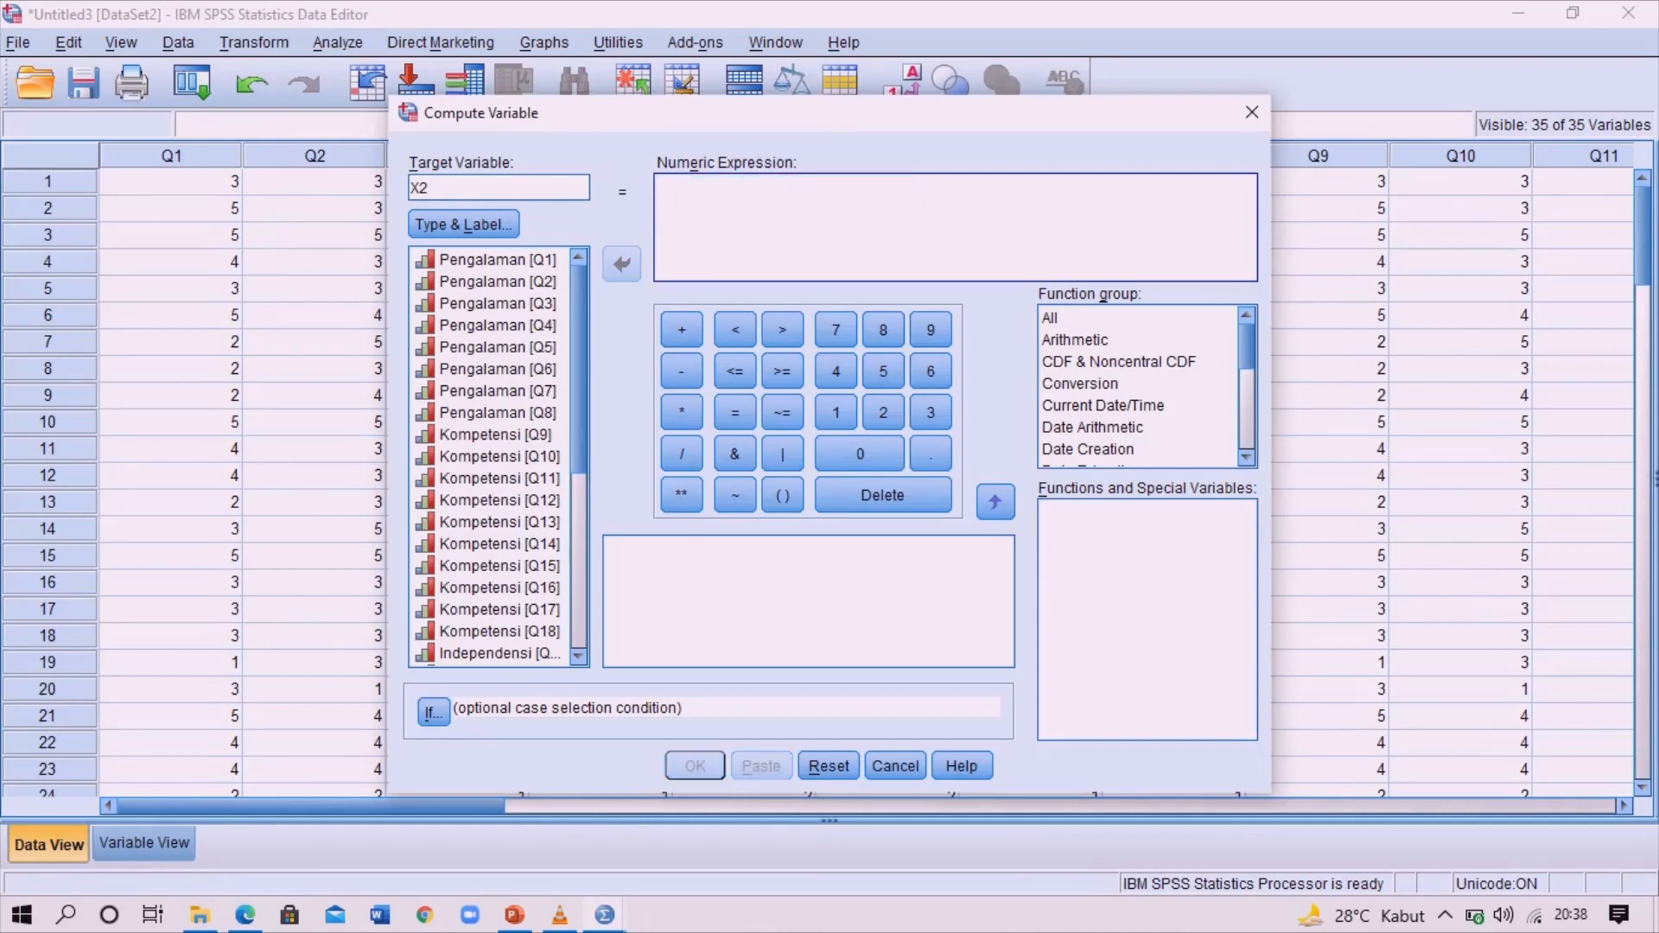
Enter the sum of the Kompetensi items Q10 + Q11 + Q12 + Q13 + Q14 + Q15 as the numeric expression for X2
click(499, 456)
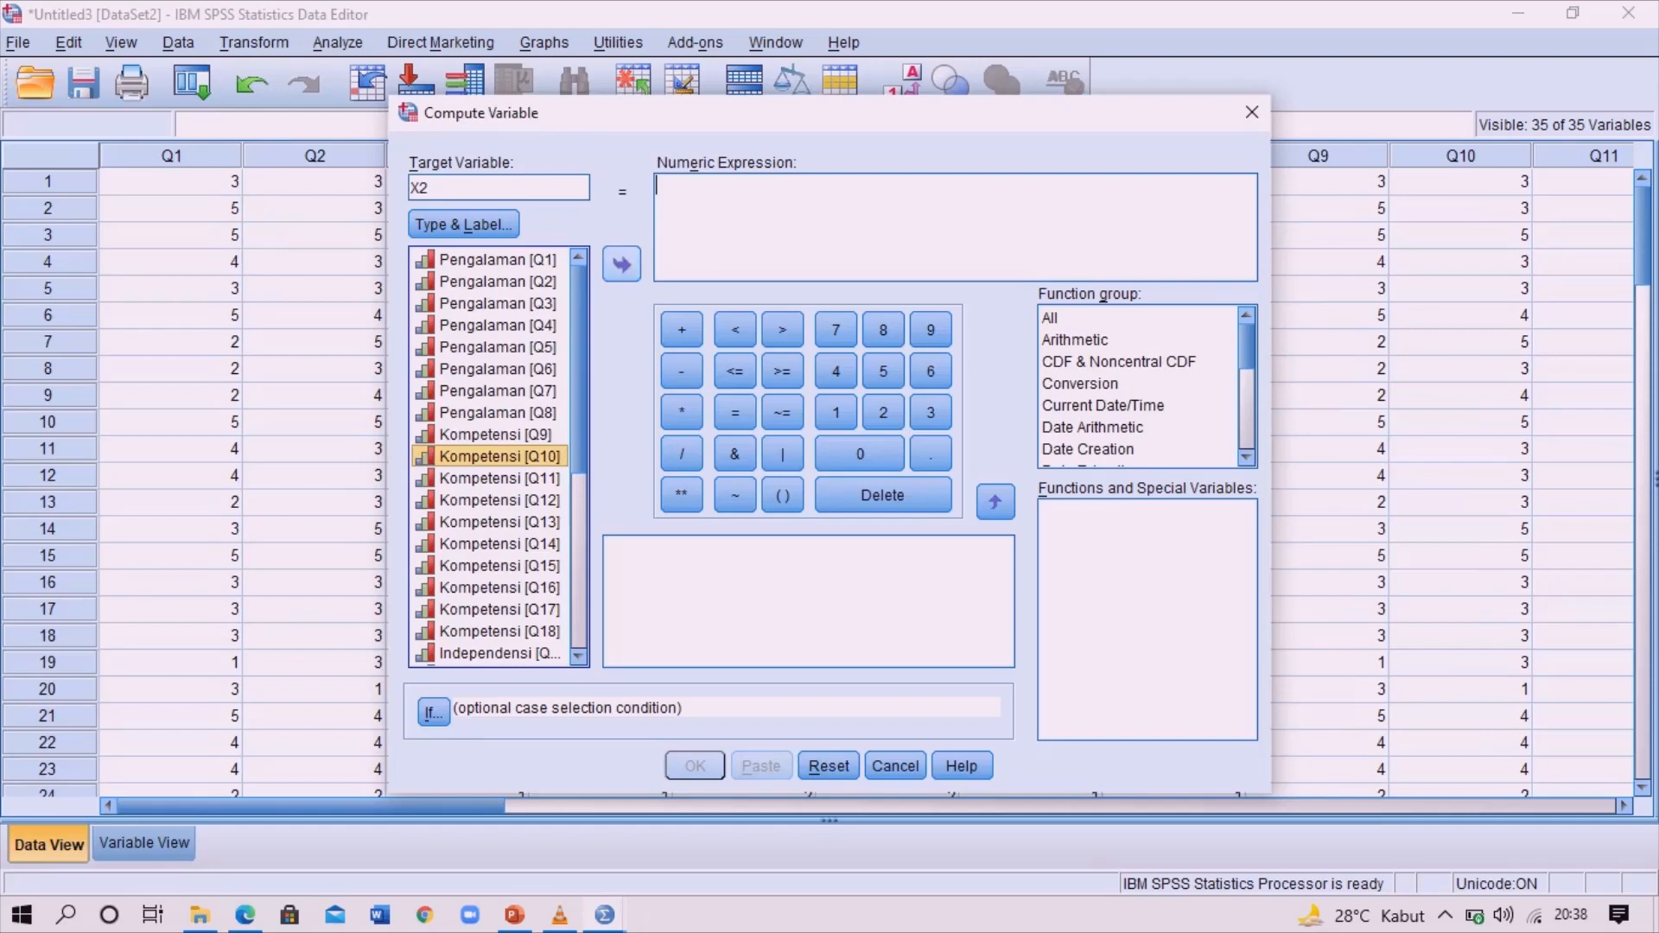
click(621, 263)
click(682, 330)
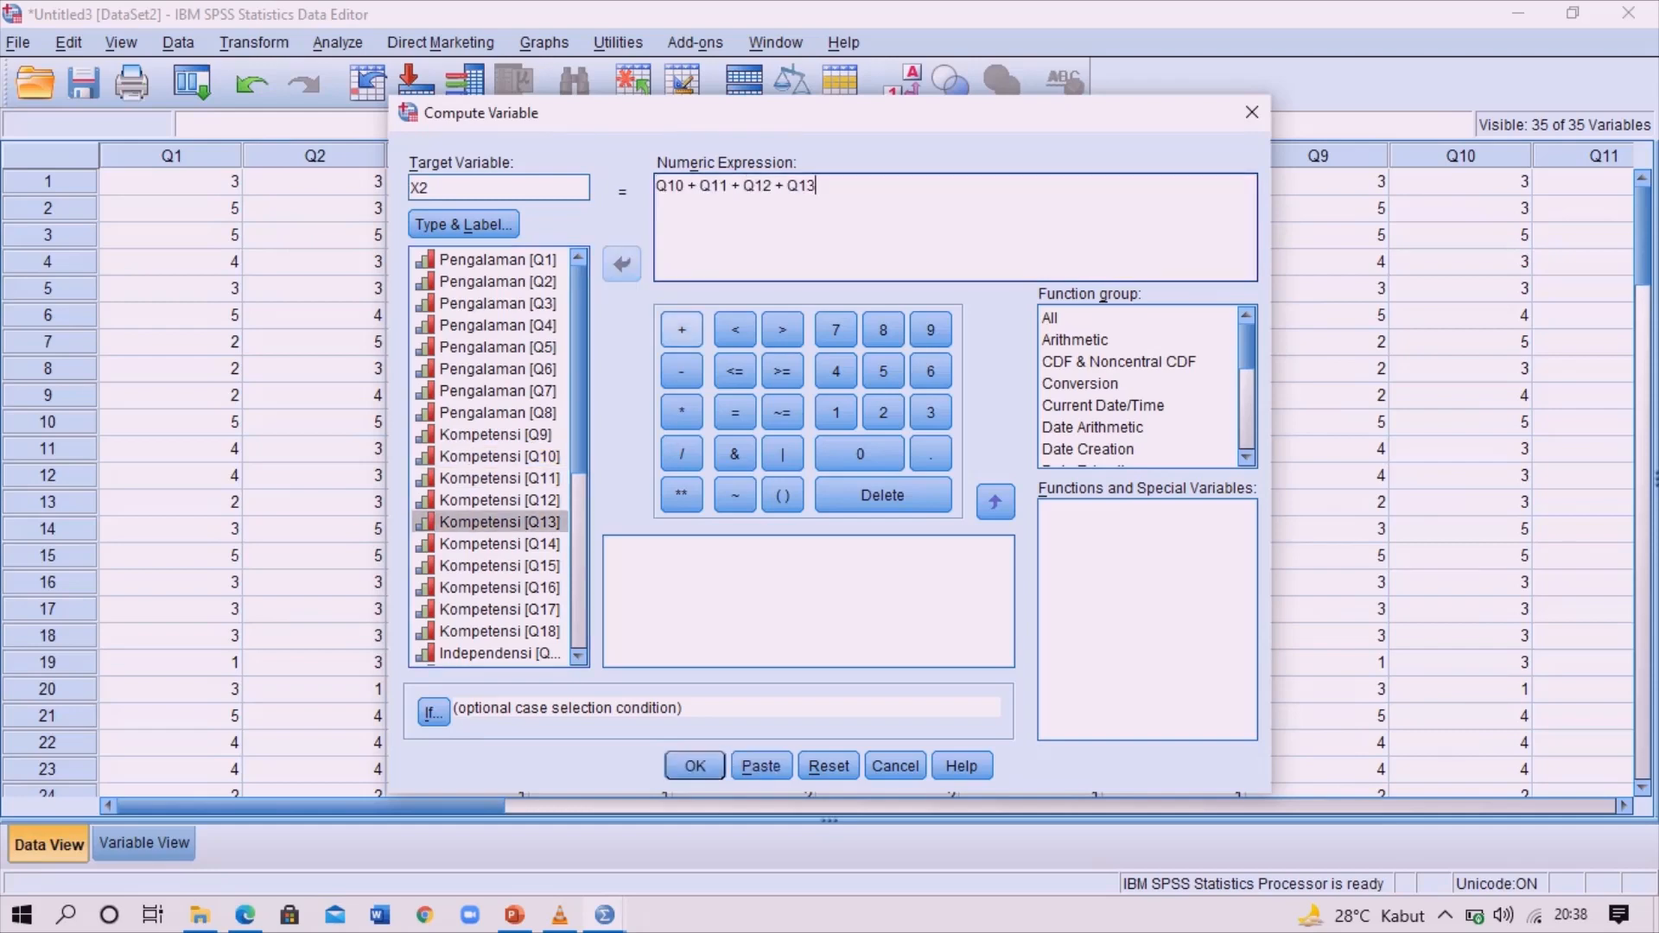
click(681, 330)
click(499, 522)
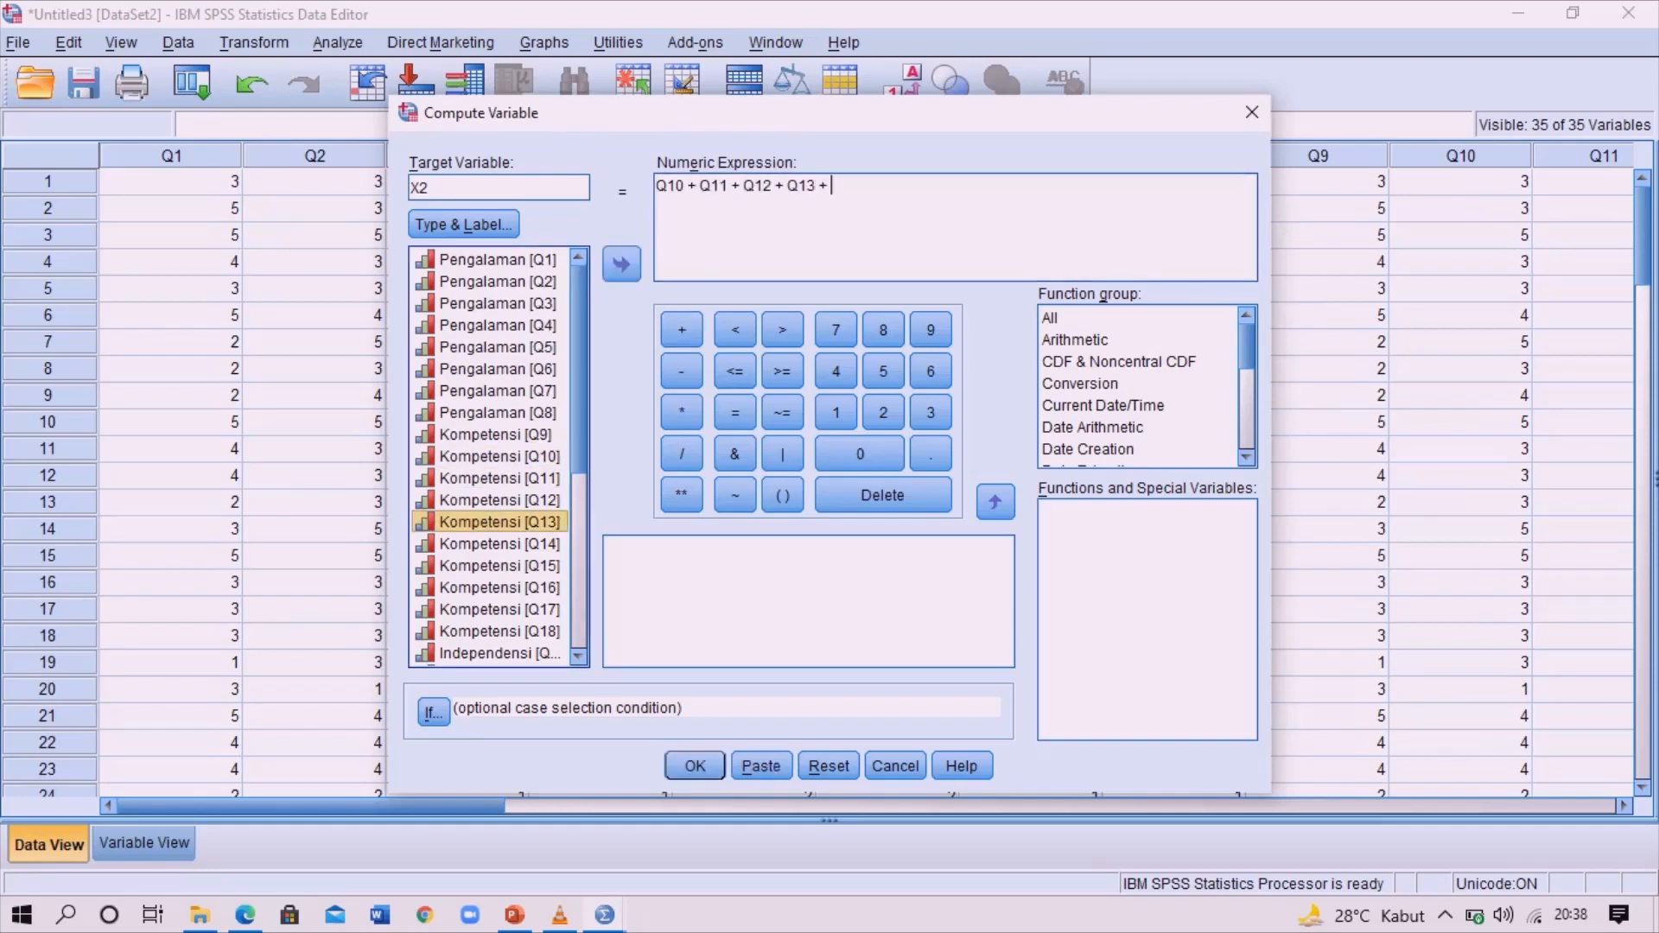
double_click(499, 544)
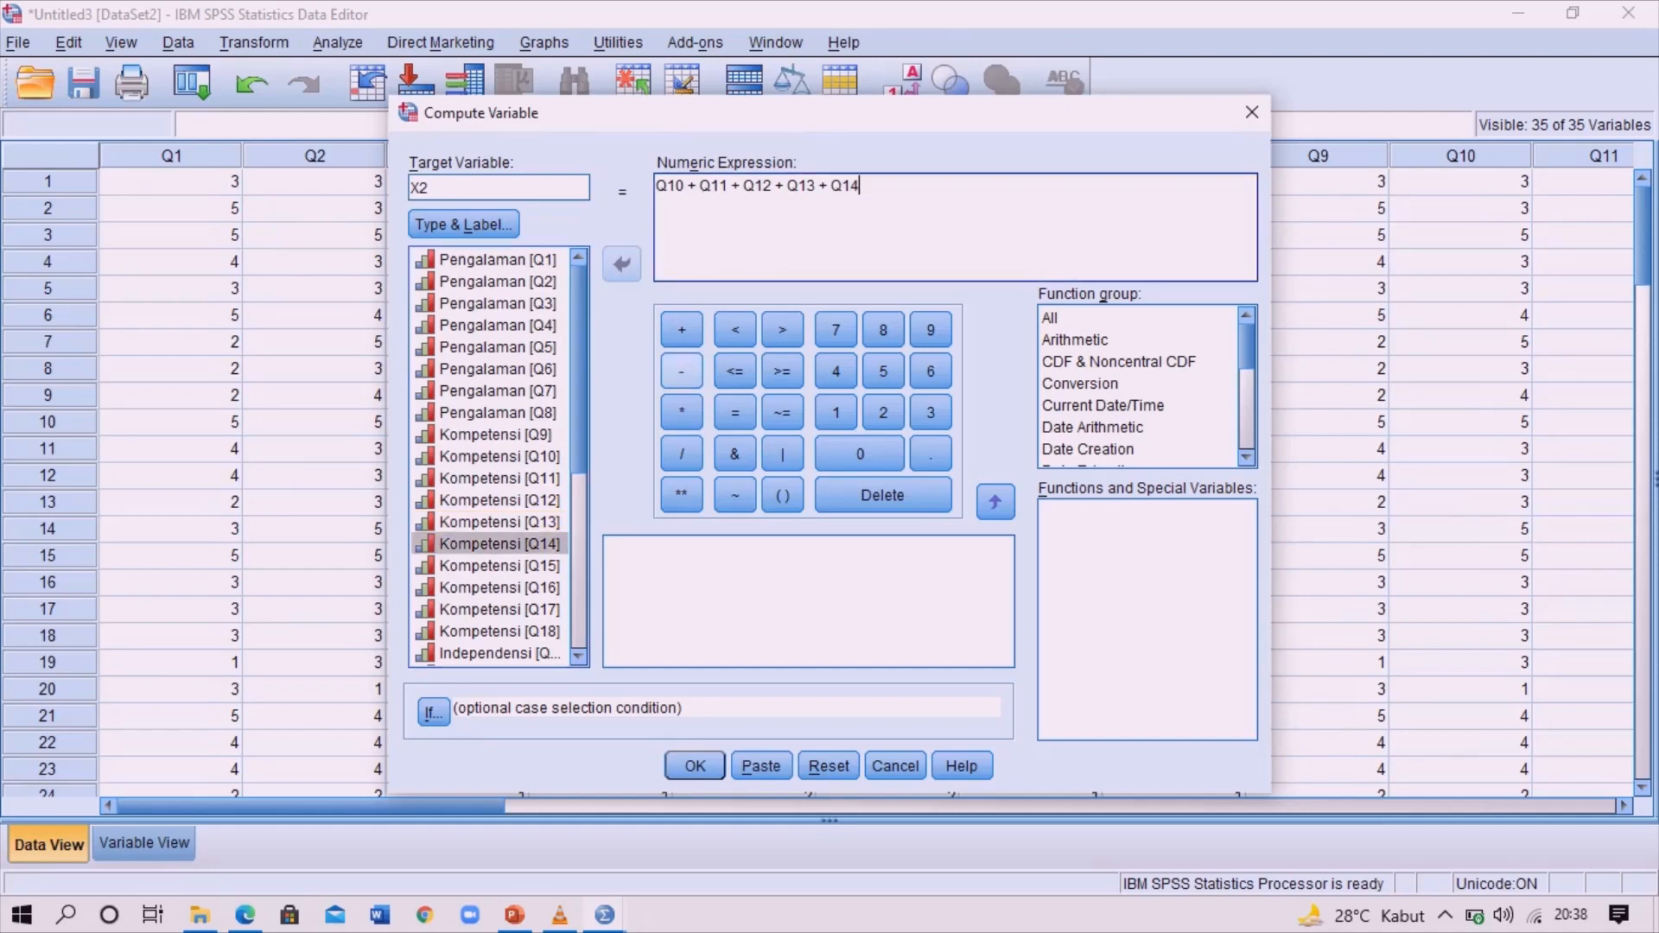
click(682, 330)
click(499, 566)
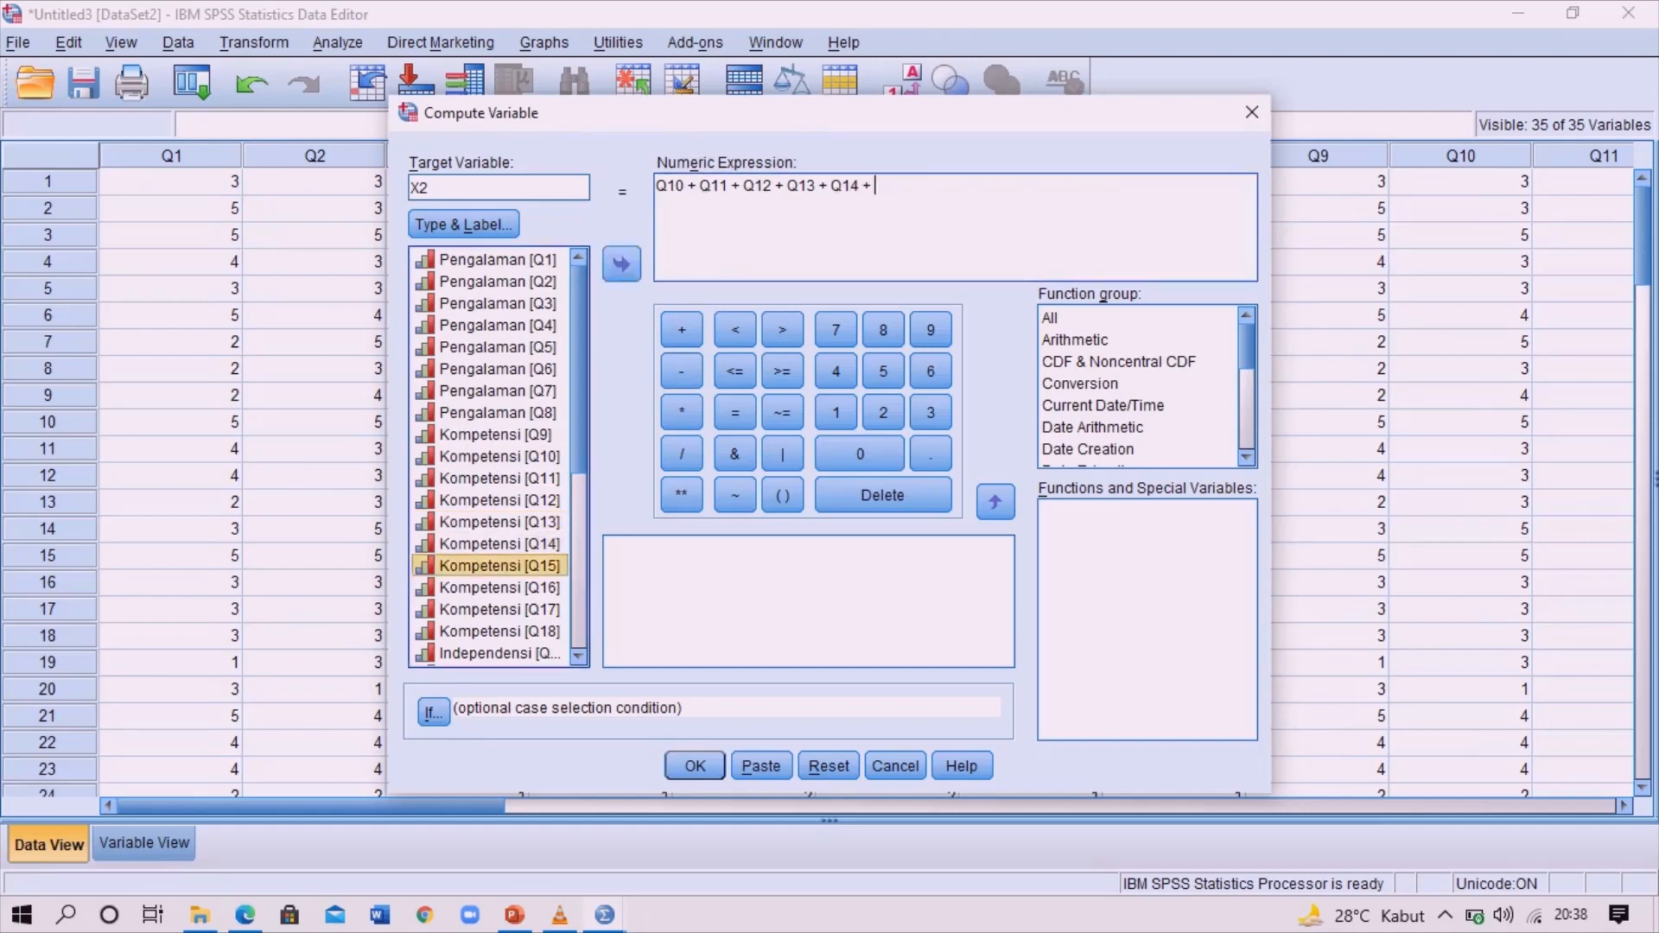
click(621, 265)
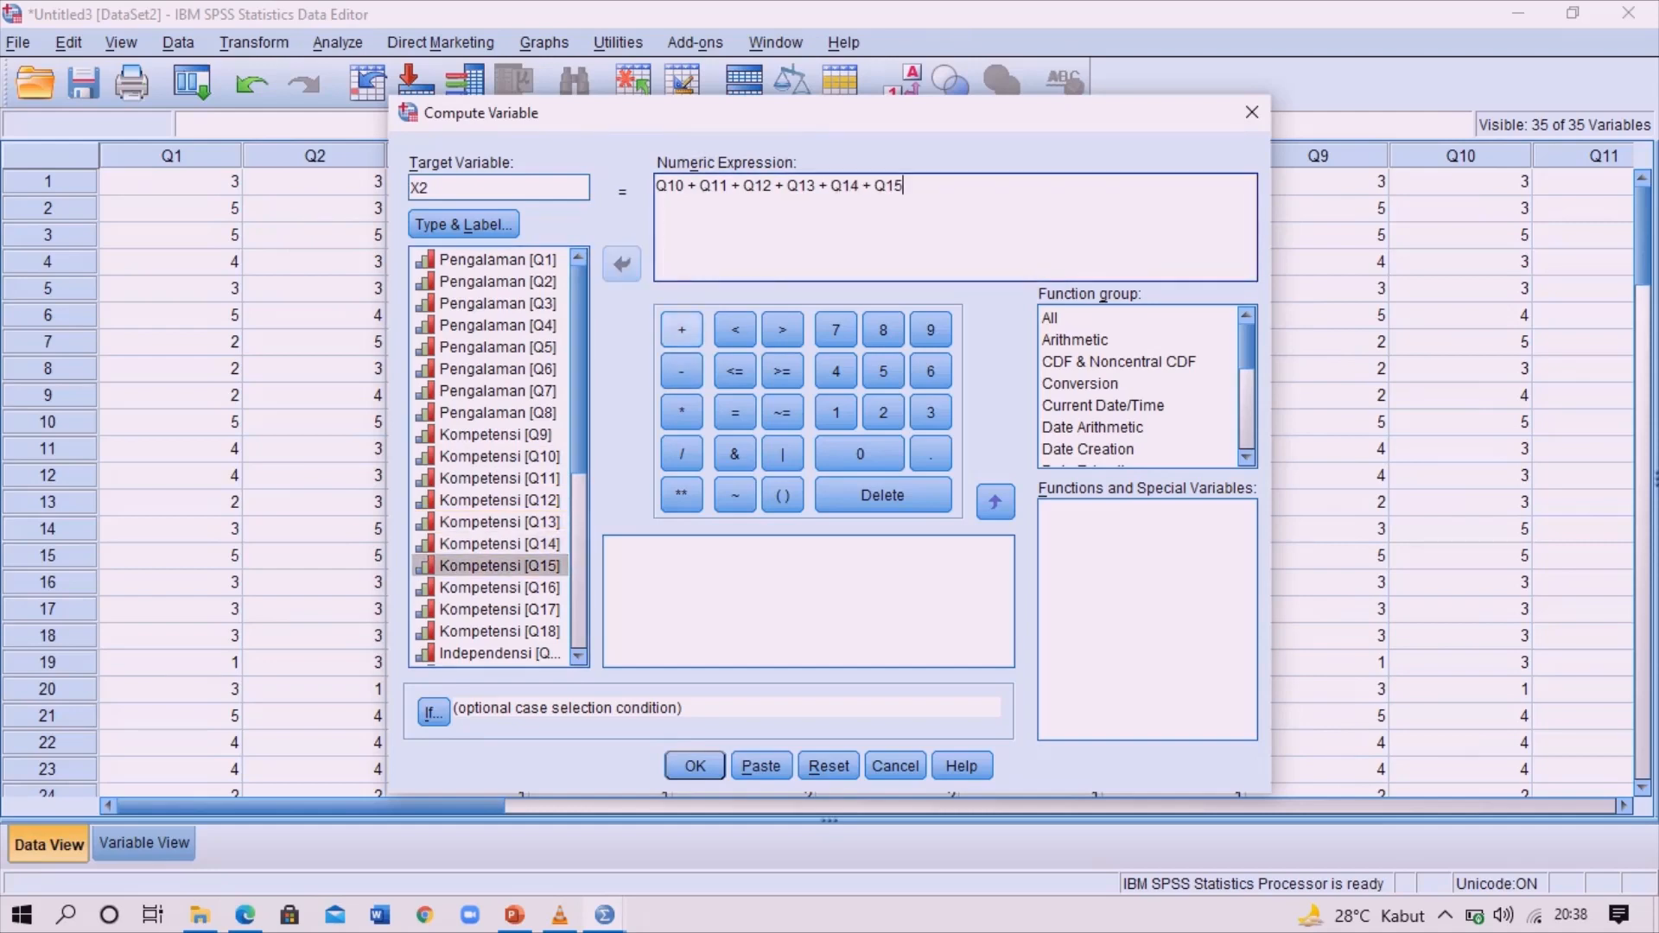
Extend the X2 expression with + Q16 + Q17 + Q18 and run the computation
click(682, 330)
double_click(500, 588)
click(681, 330)
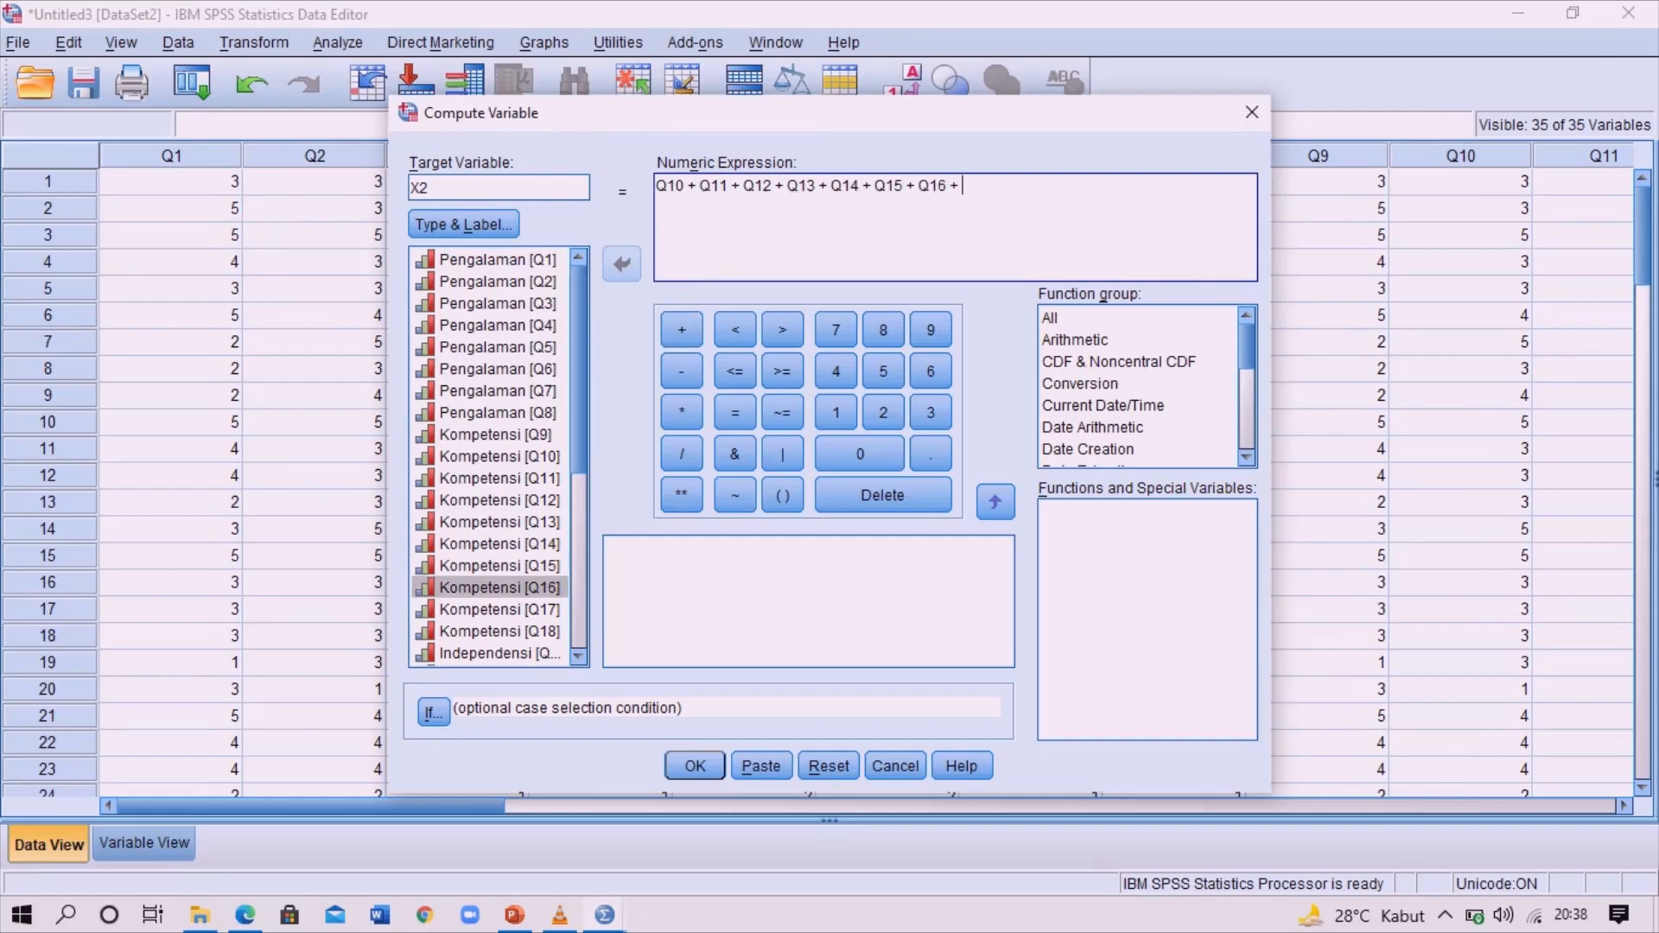
click(499, 610)
click(622, 264)
click(681, 330)
click(500, 632)
click(621, 264)
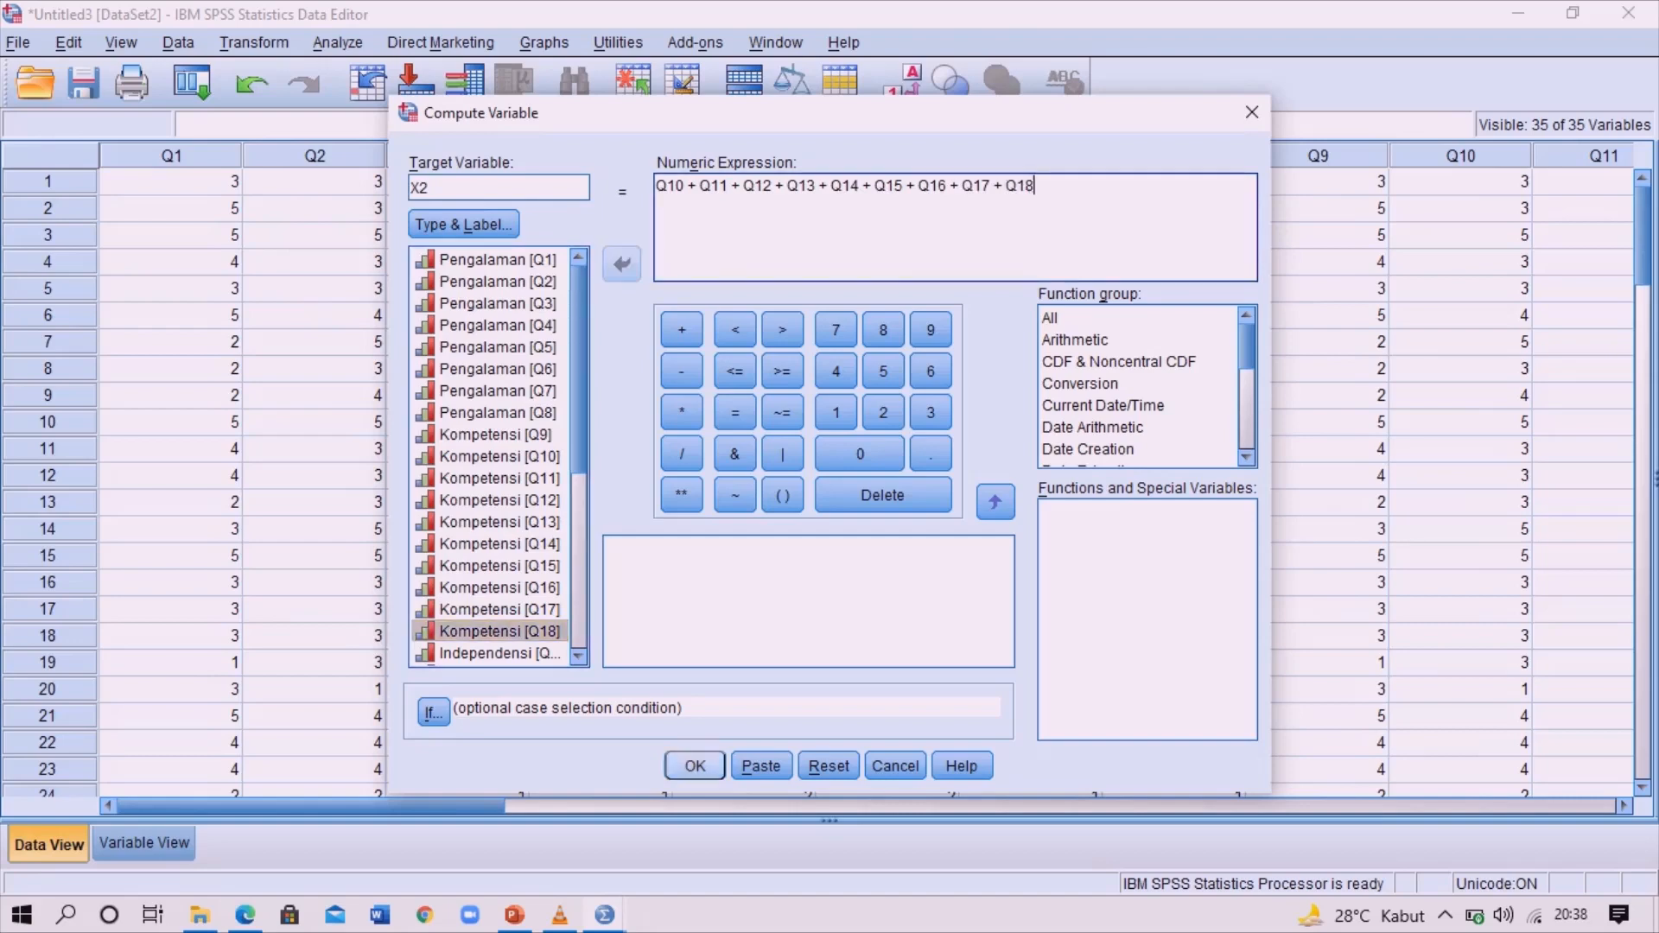
click(694, 767)
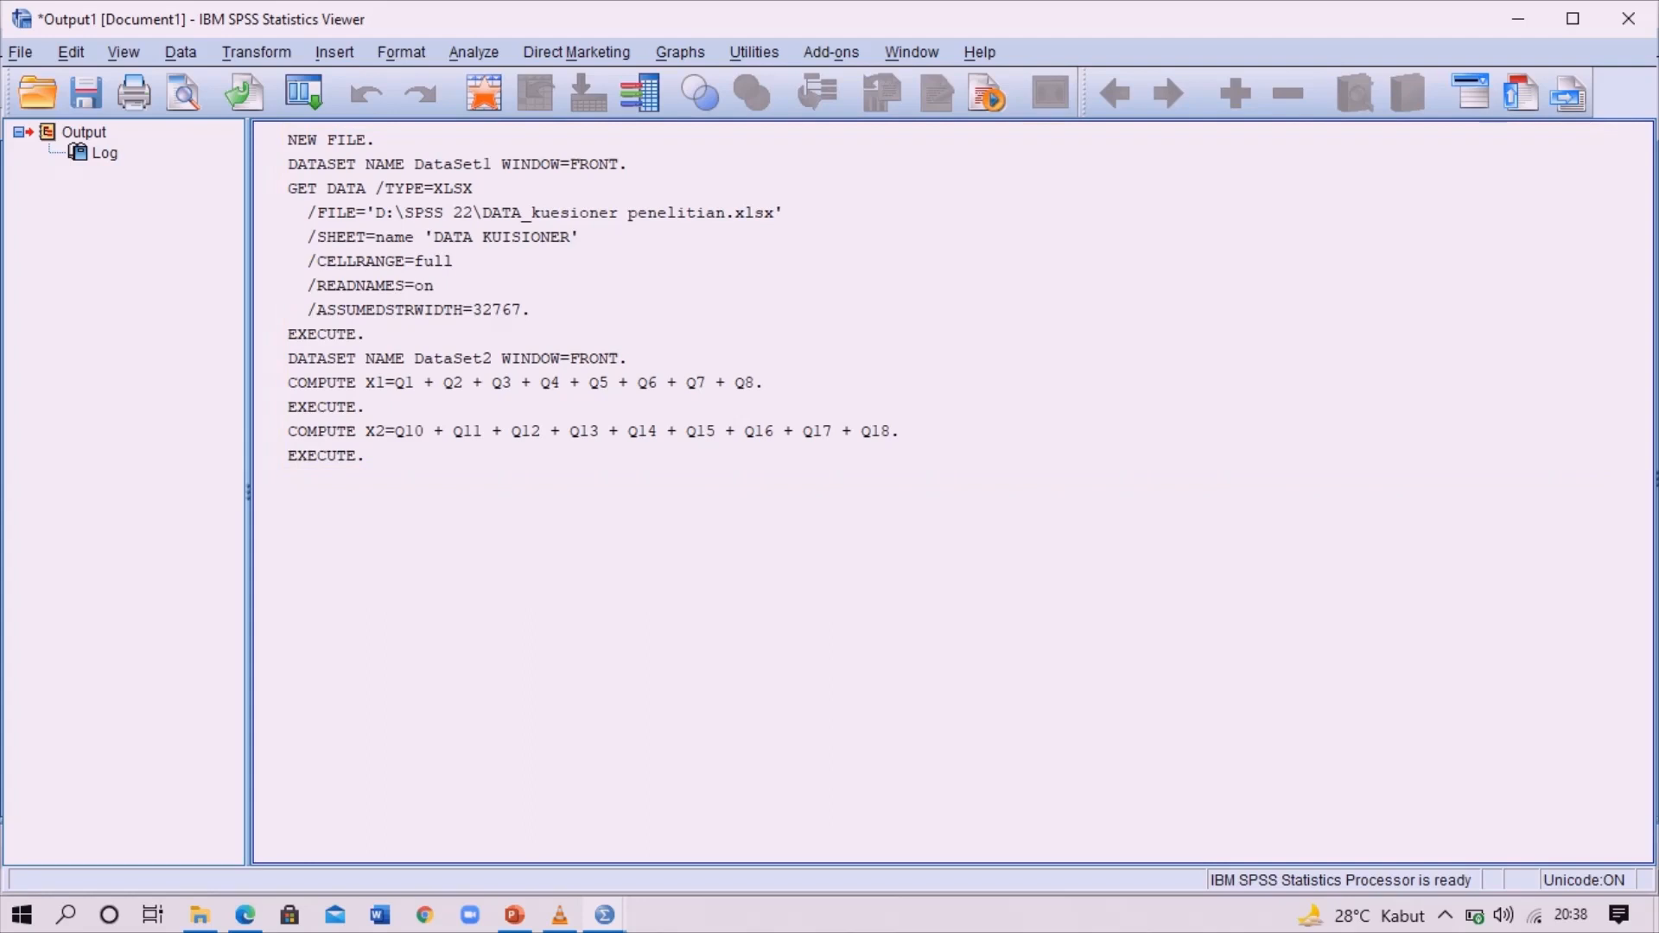
Return to the DataSet2 data, start a Compute Variable transformation with X3 as the target variable, and clear the previous expression
click(605, 915)
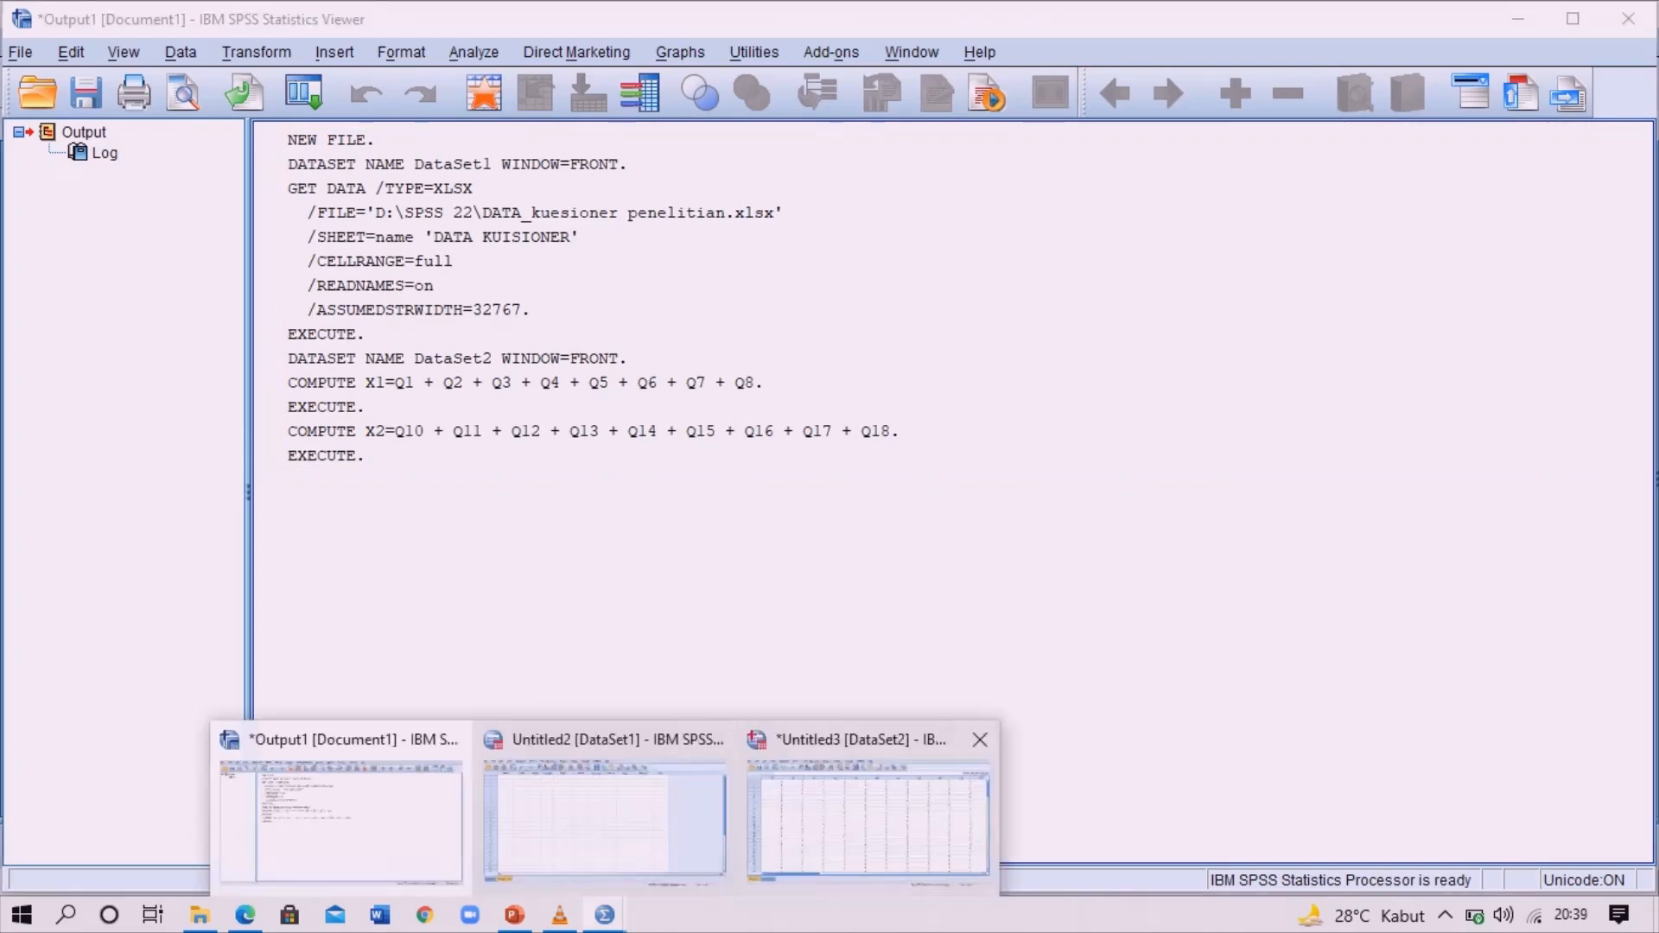
click(869, 821)
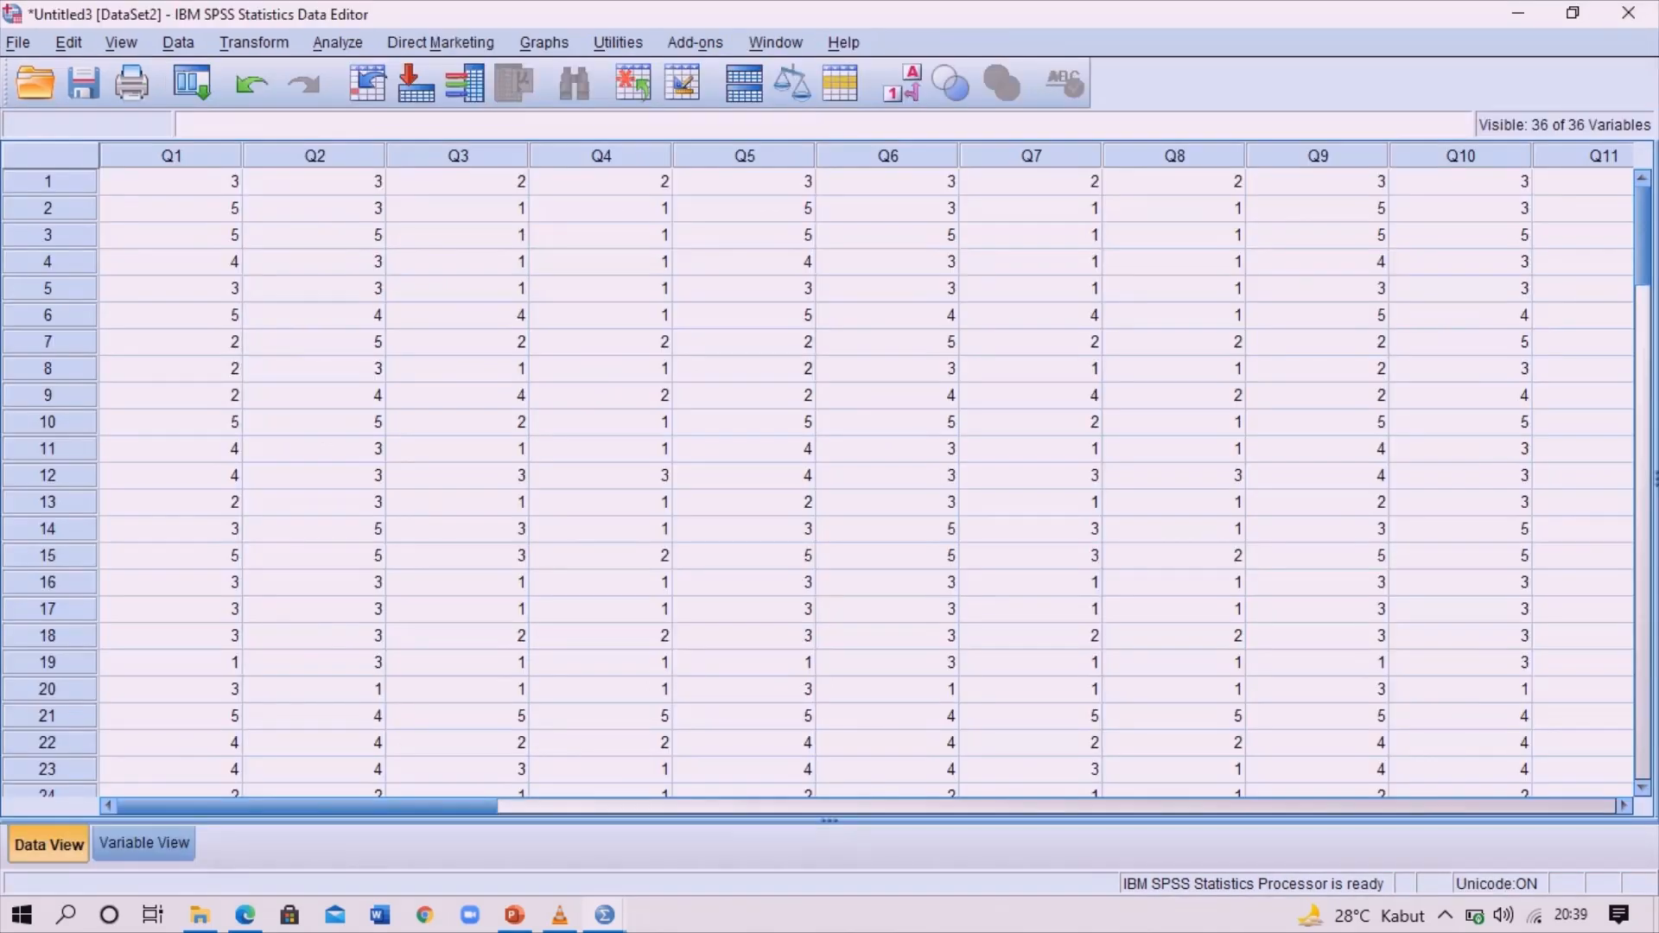
click(257, 42)
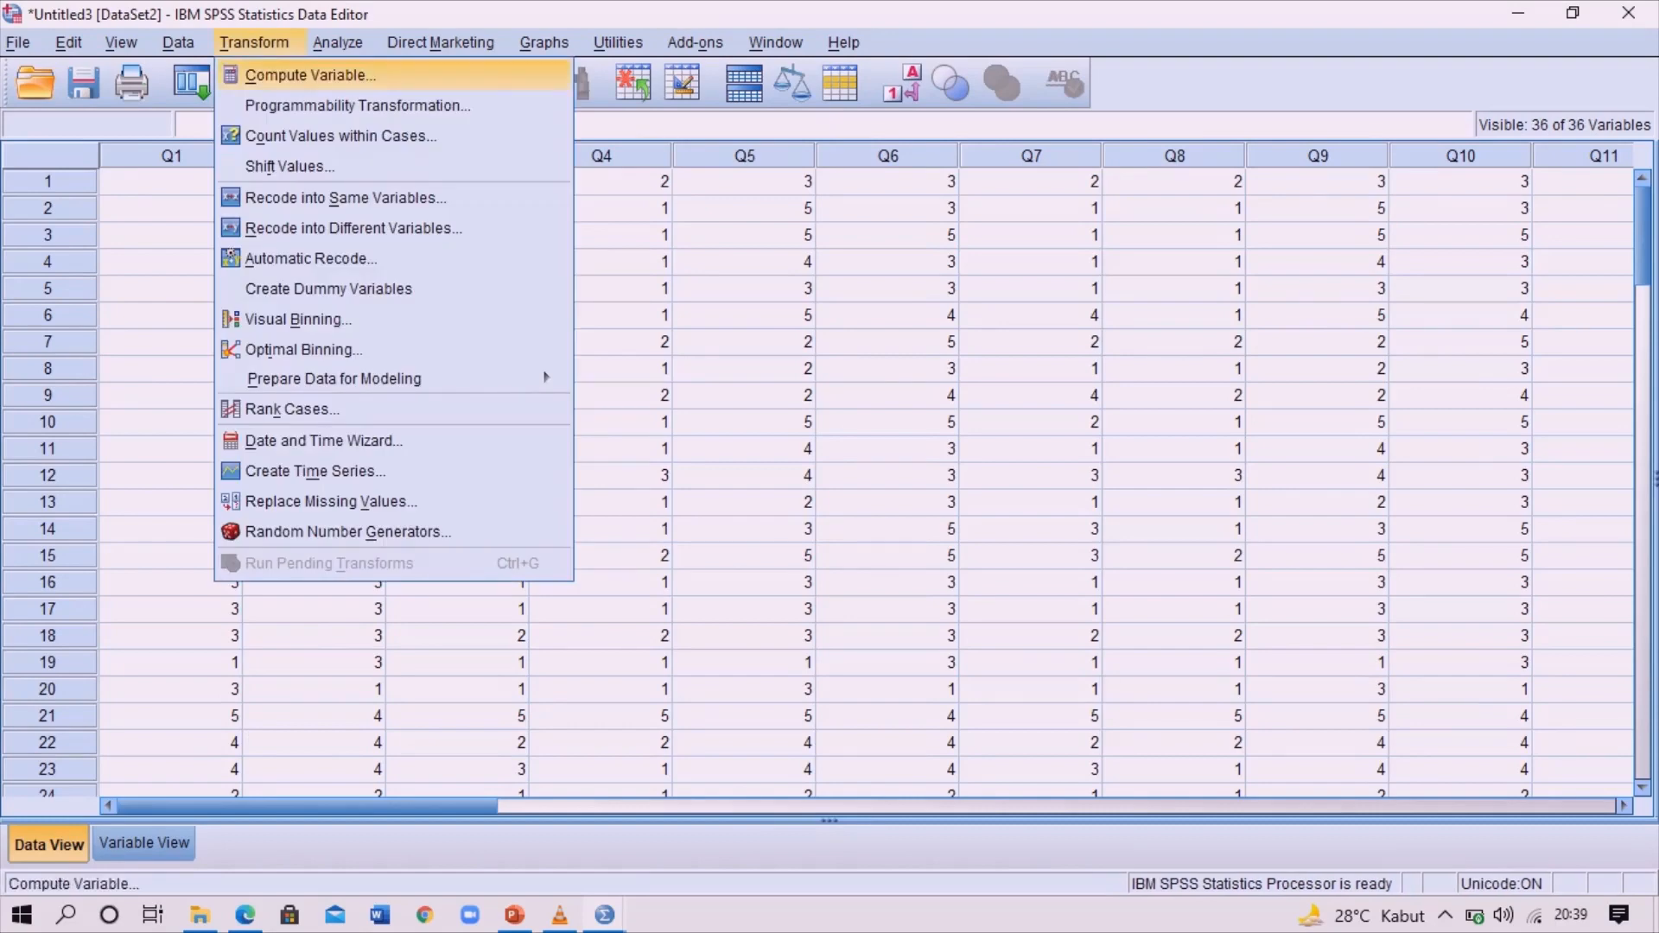
click(310, 76)
click(430, 188)
key(BackSpace)
text(3)
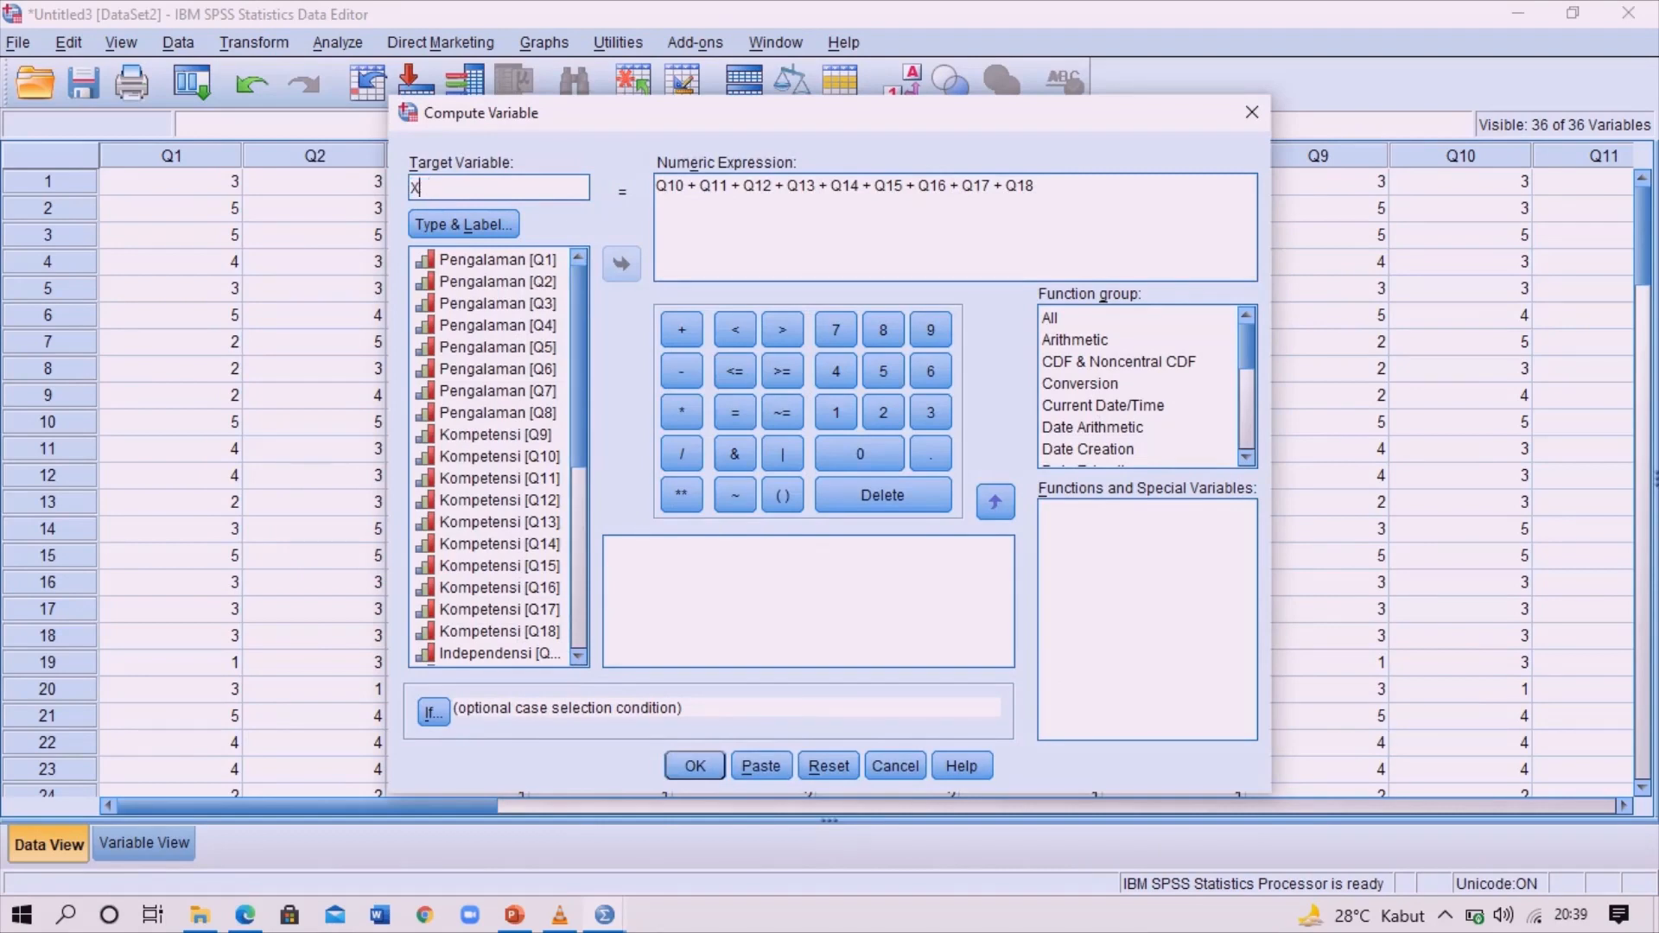
key(Tab)
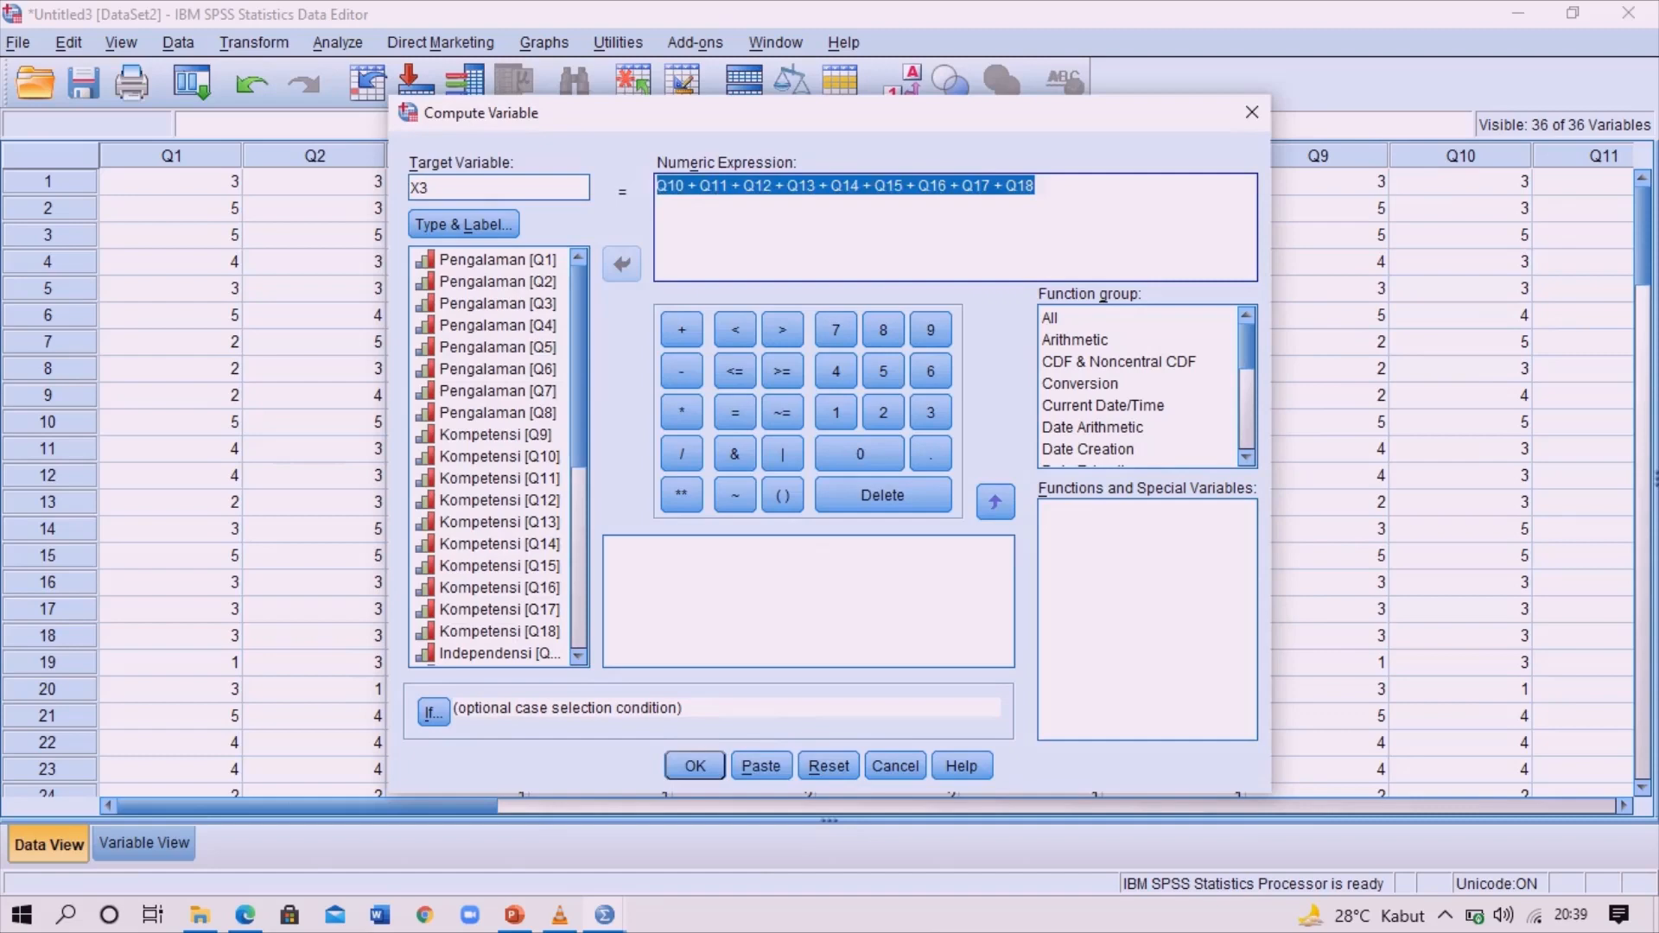
key(BackSpace)
Begin the X3 expression with the Independensi items Q19 + Q20 + Q21 + Q22 +
scroll(499, 497, down, 3)
double_click(500, 497)
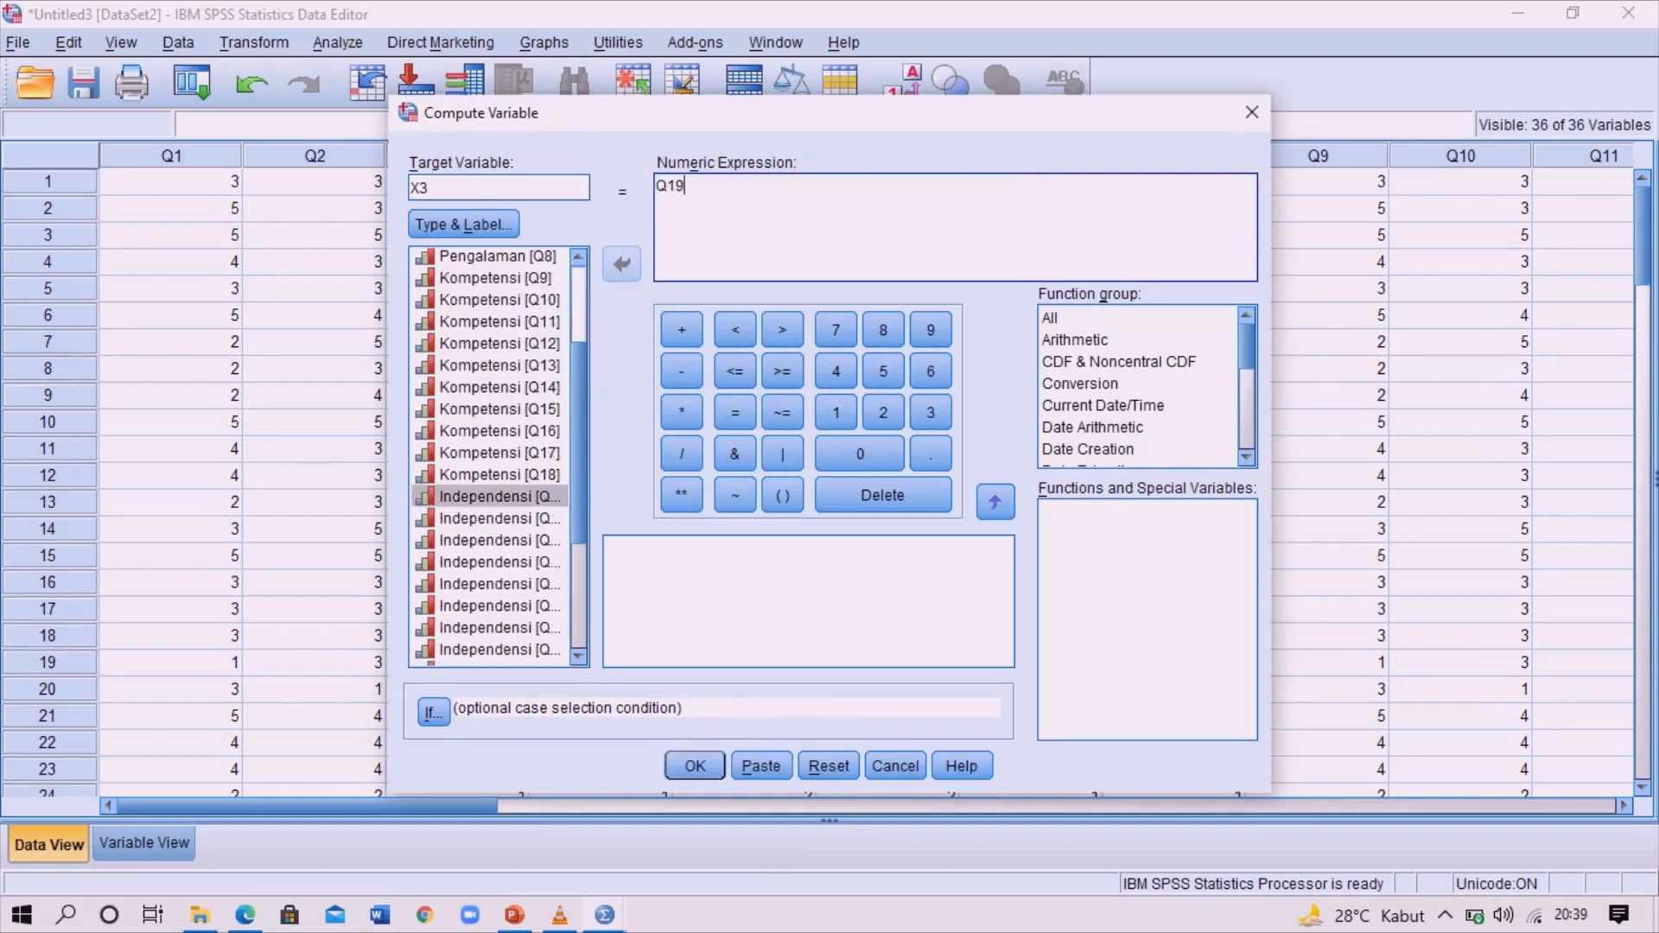
text(+)
double_click(499, 518)
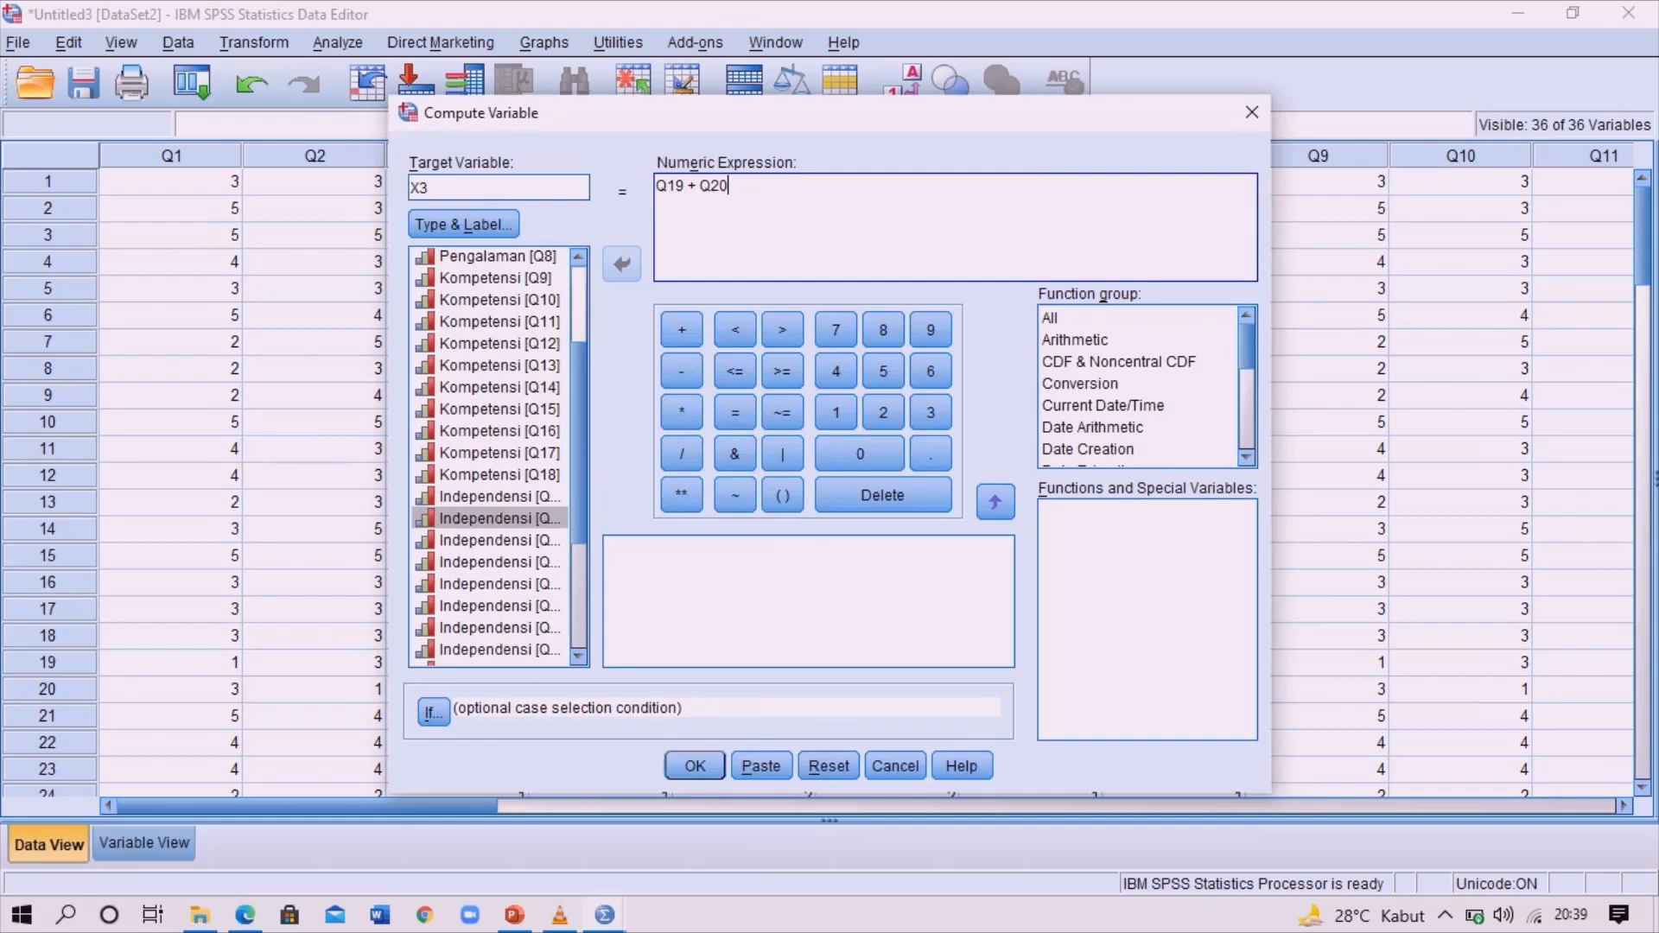
text(+)
double_click(500, 540)
text(+)
double_click(499, 561)
text(+)
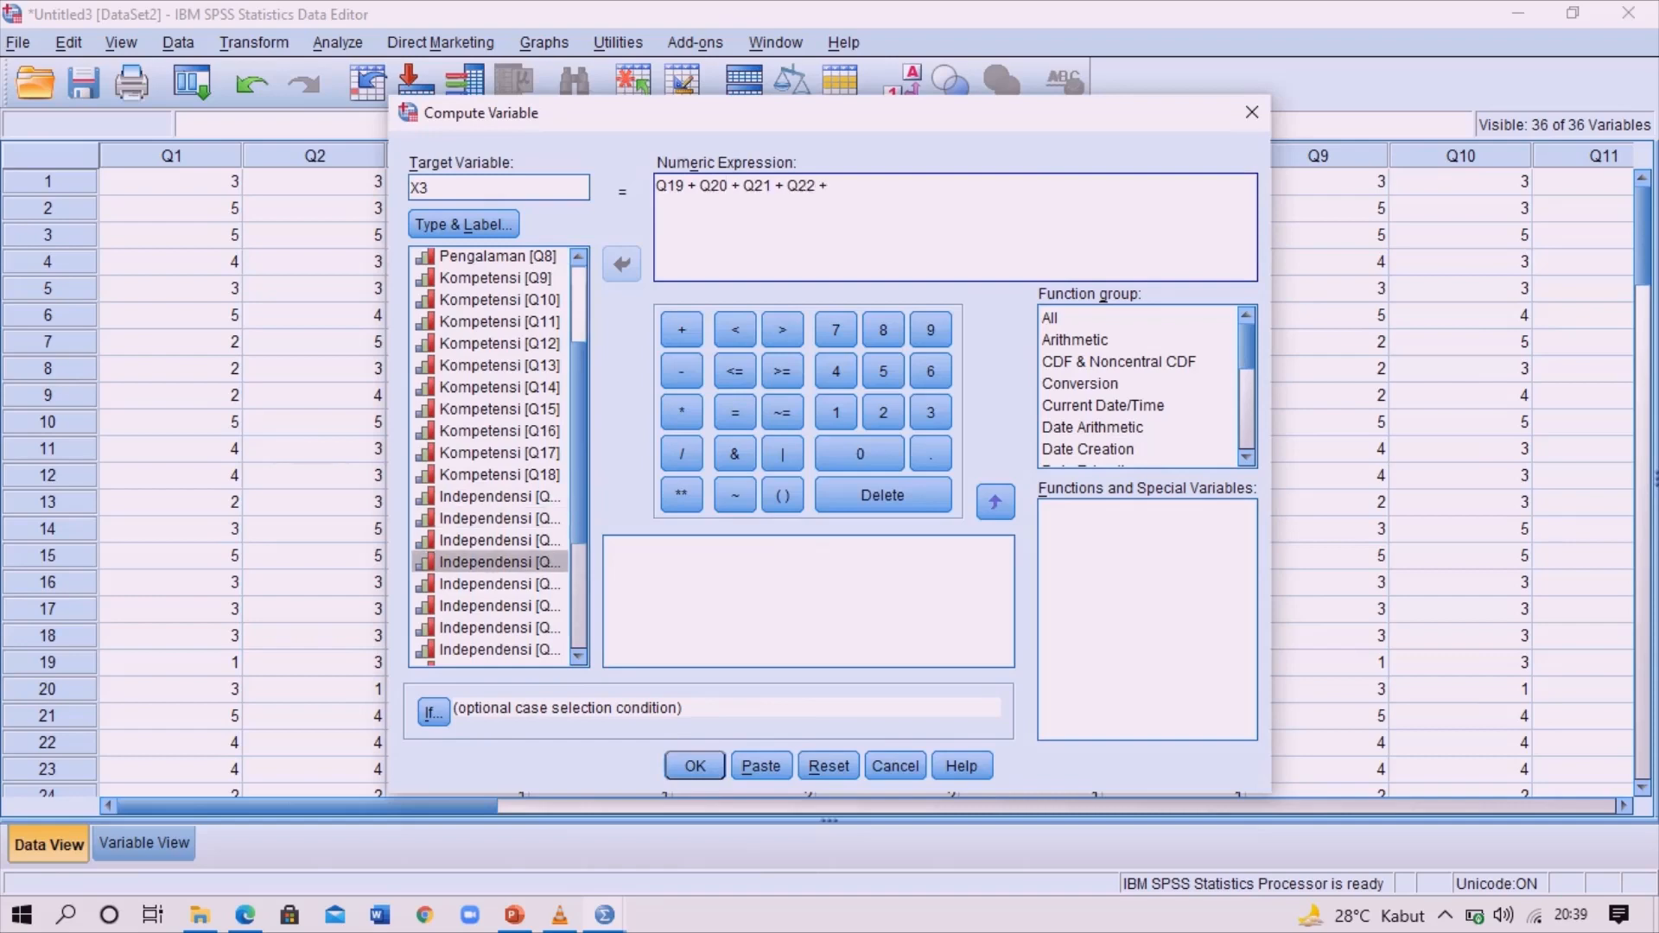
Complete the X3 expression with Q23 + Q24 + Q25 + Q26 + Q27 + Q28 + Q29, run the computation, and leave Compute Variable
double_click(499, 584)
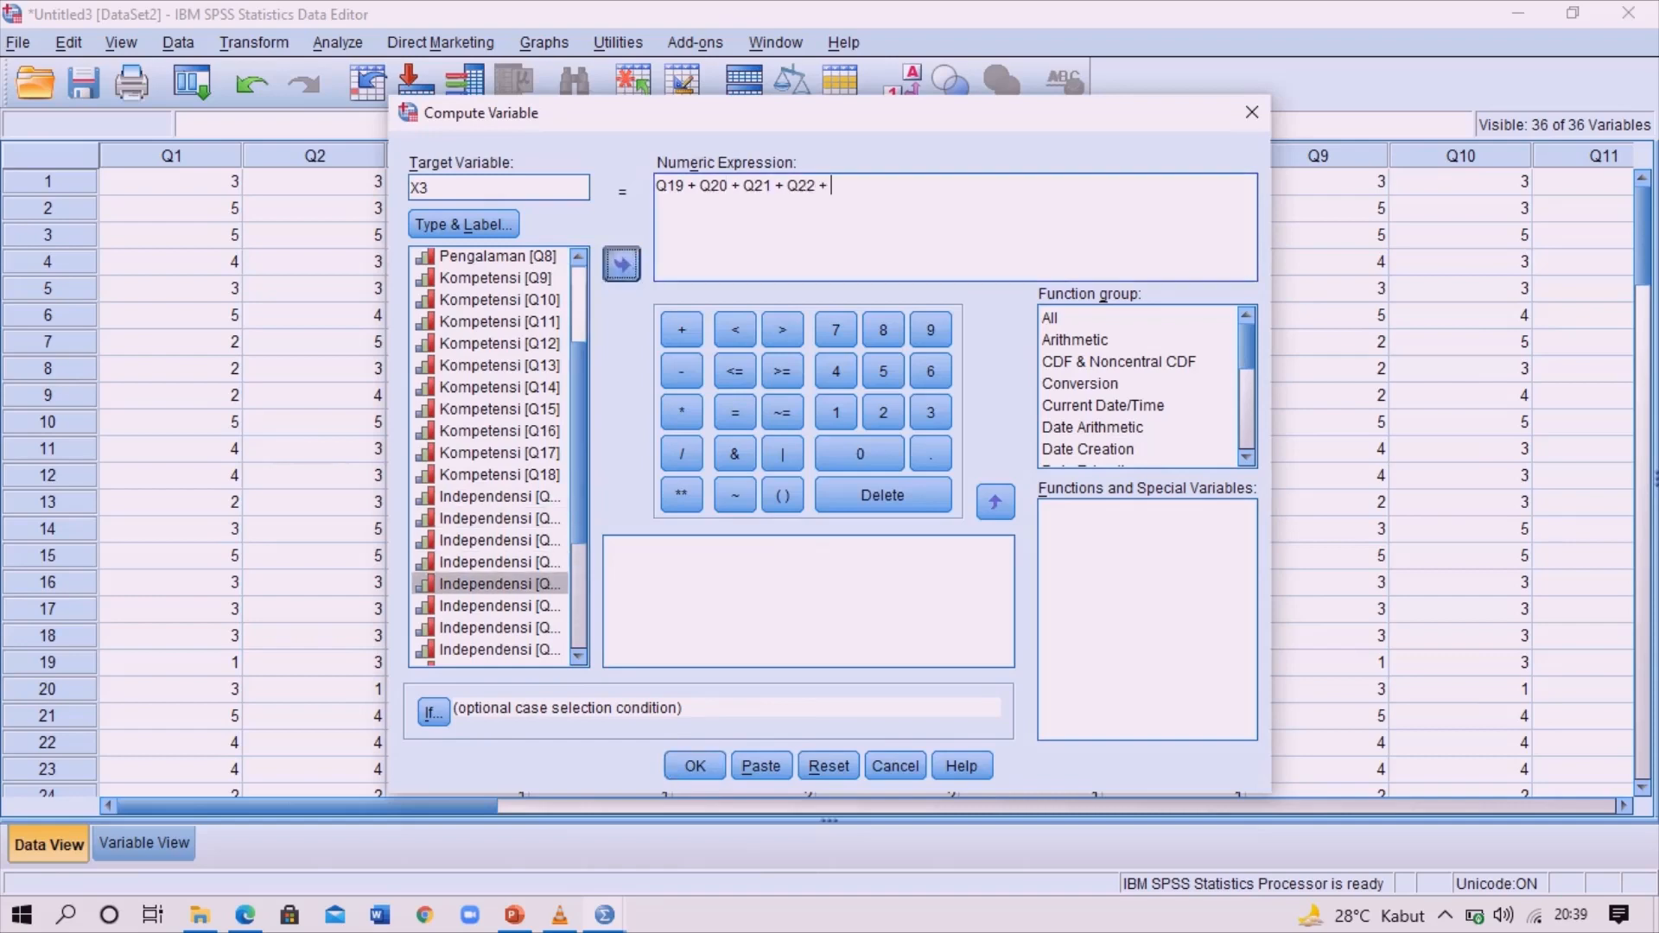
double_click(500, 605)
text(+)
double_click(499, 627)
text(+)
double_click(500, 649)
text(+)
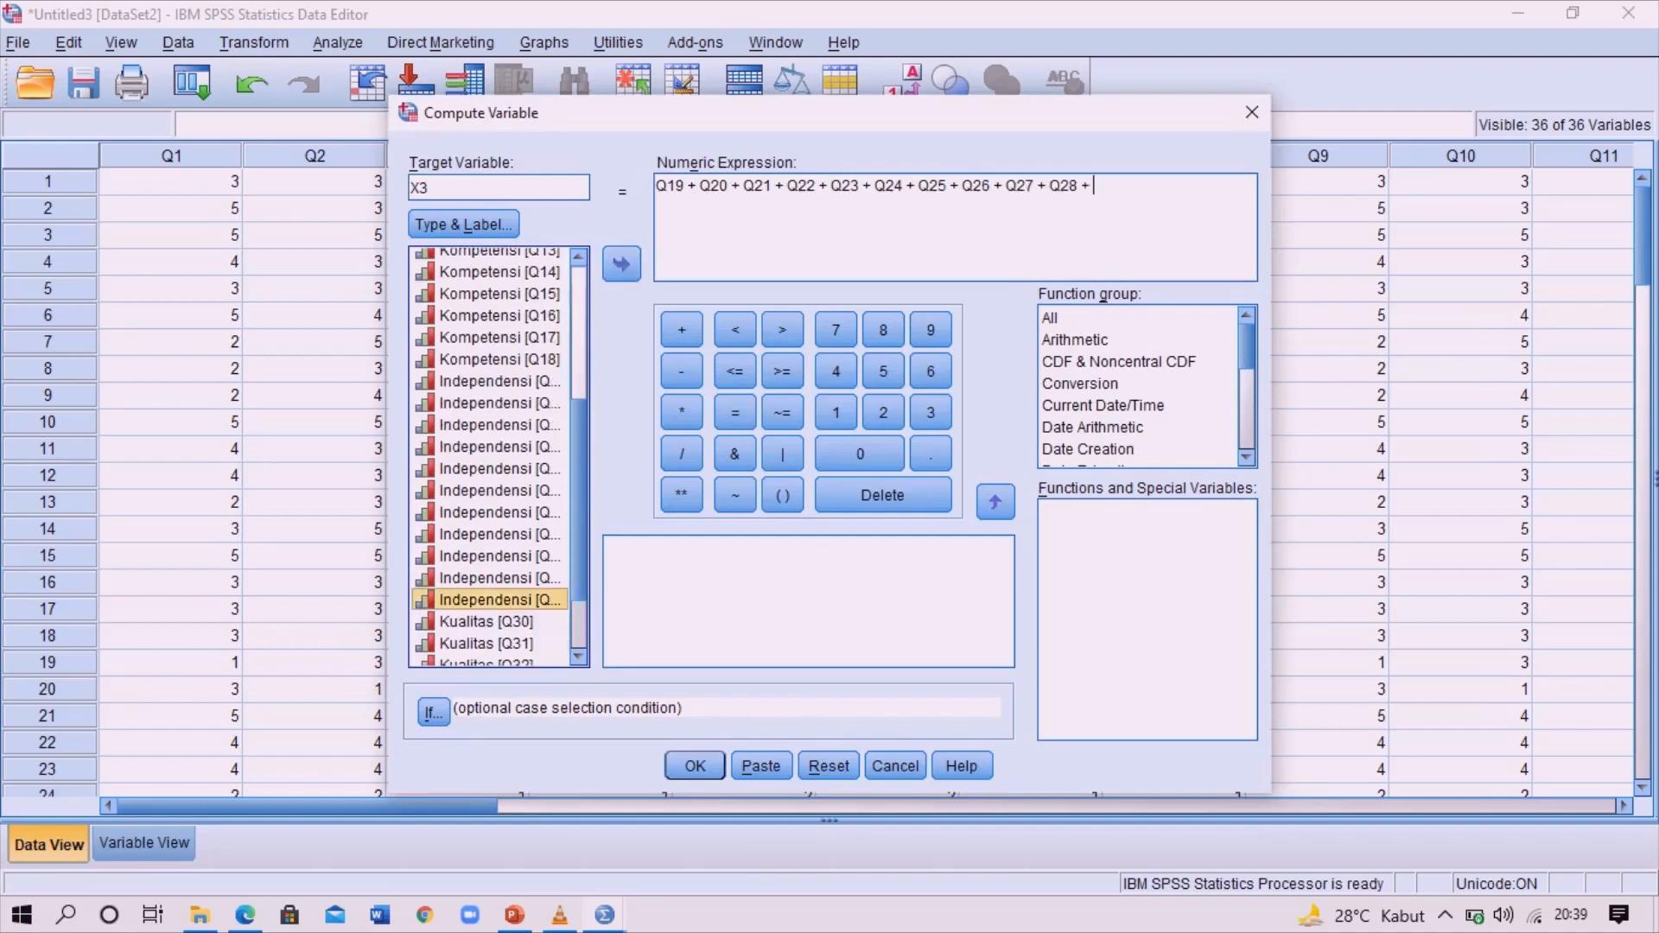
double_click(500, 599)
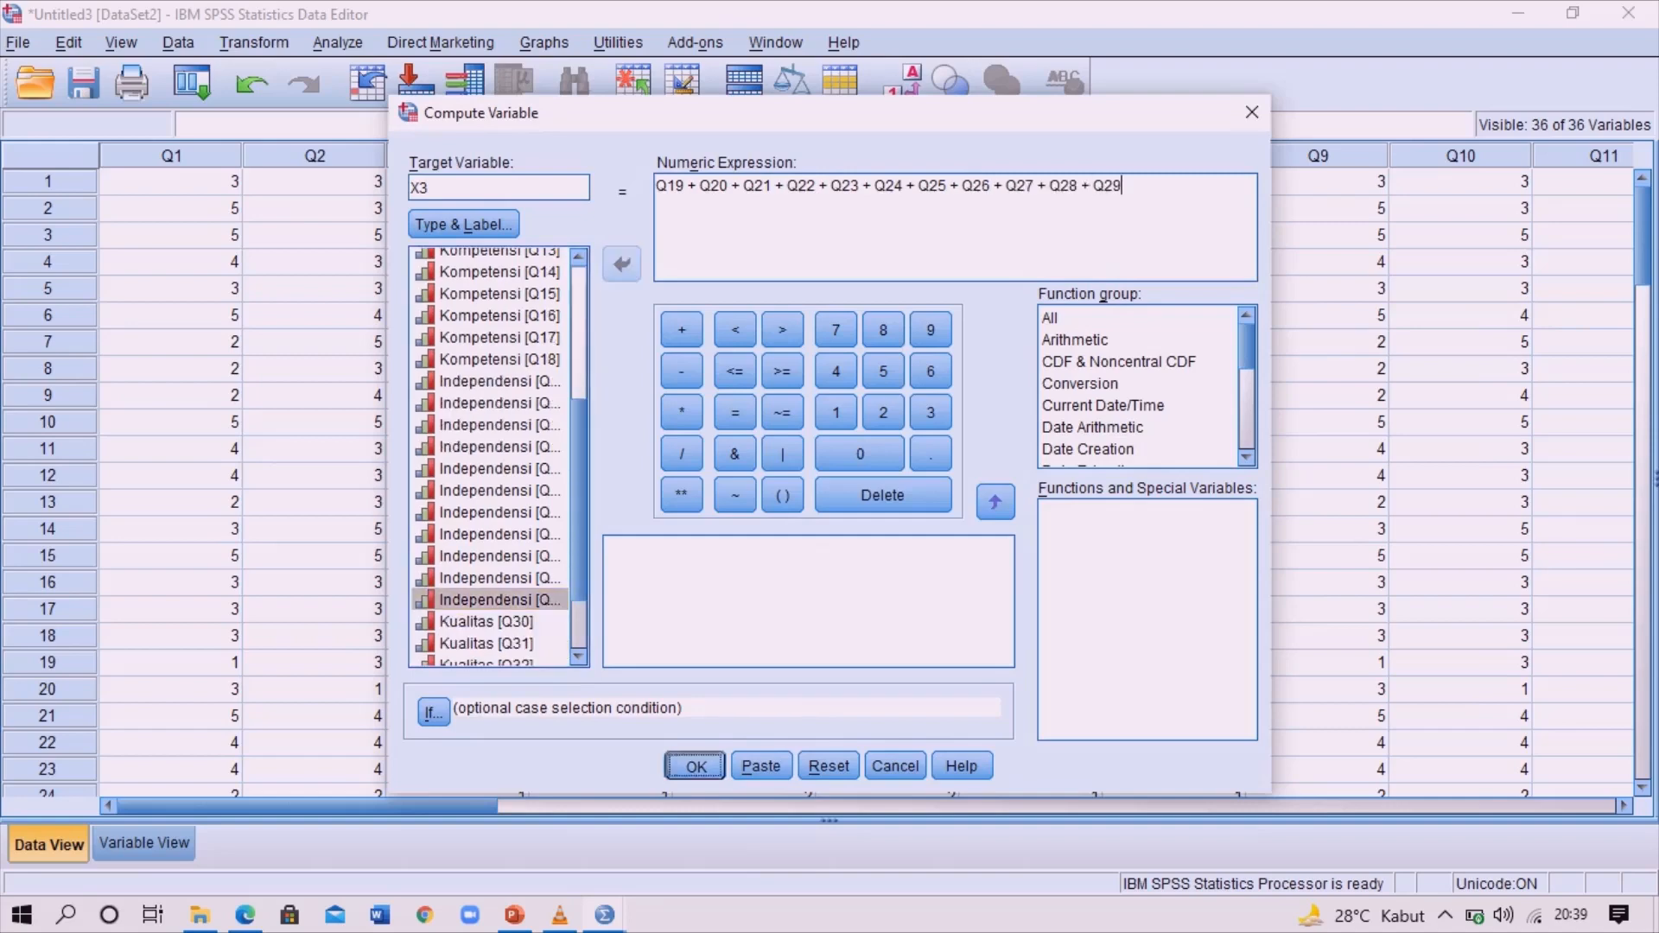
click(695, 765)
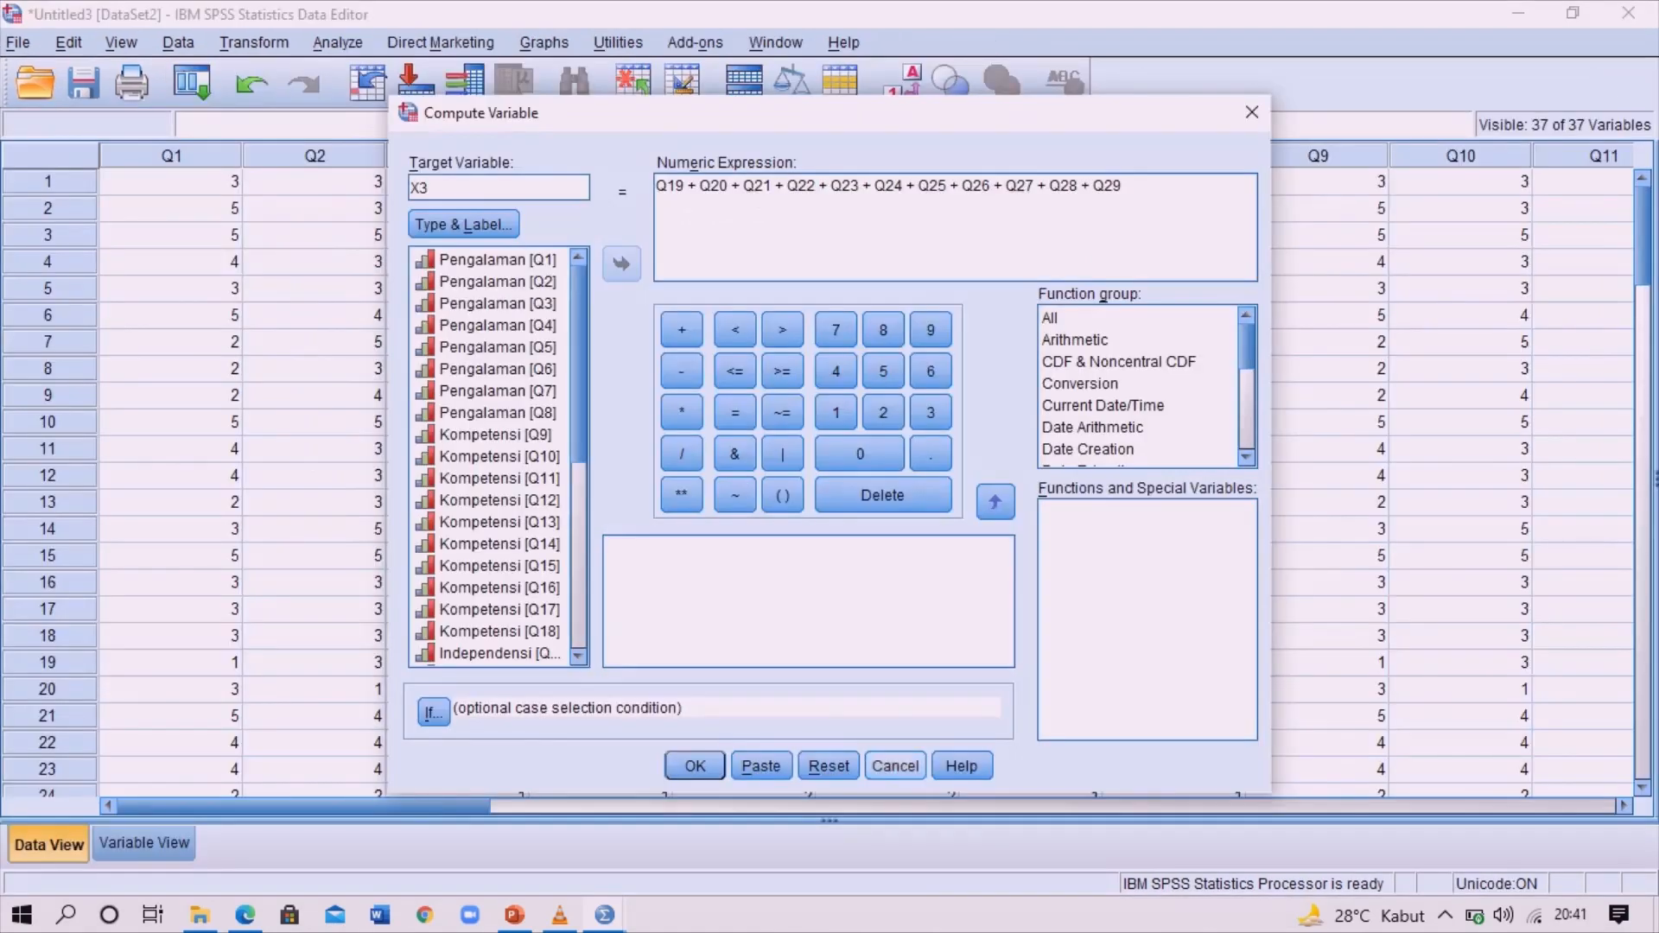
click(895, 767)
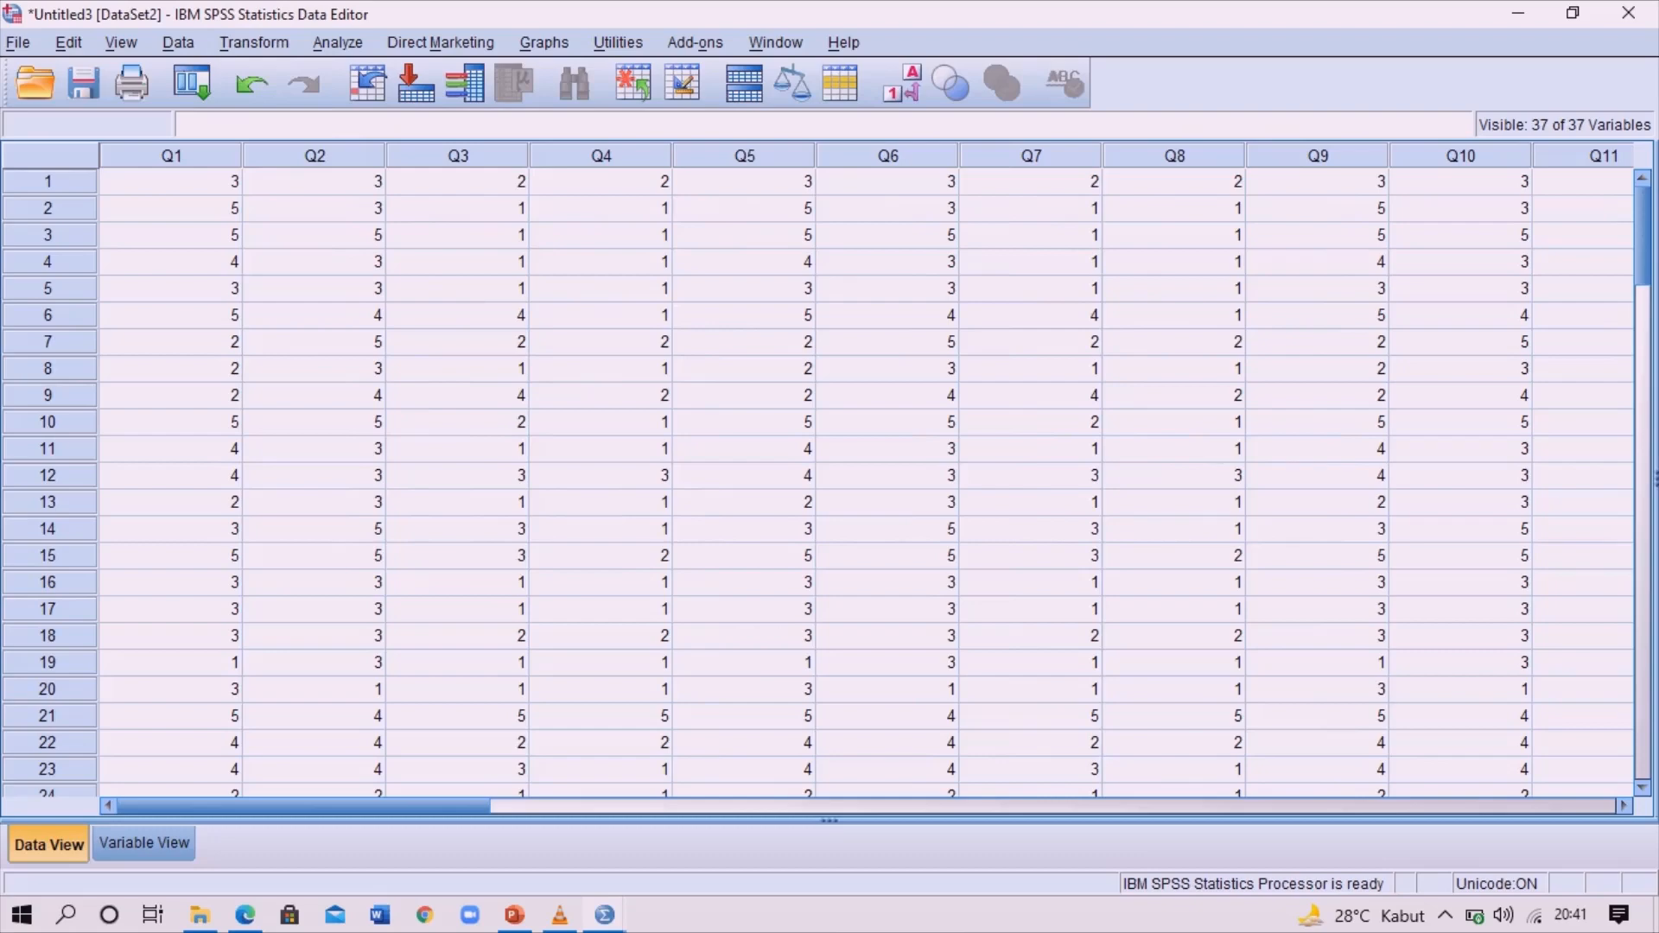
Start a Compute Variable transformation with Y as the target variable and clear the previous numeric expression
click(254, 43)
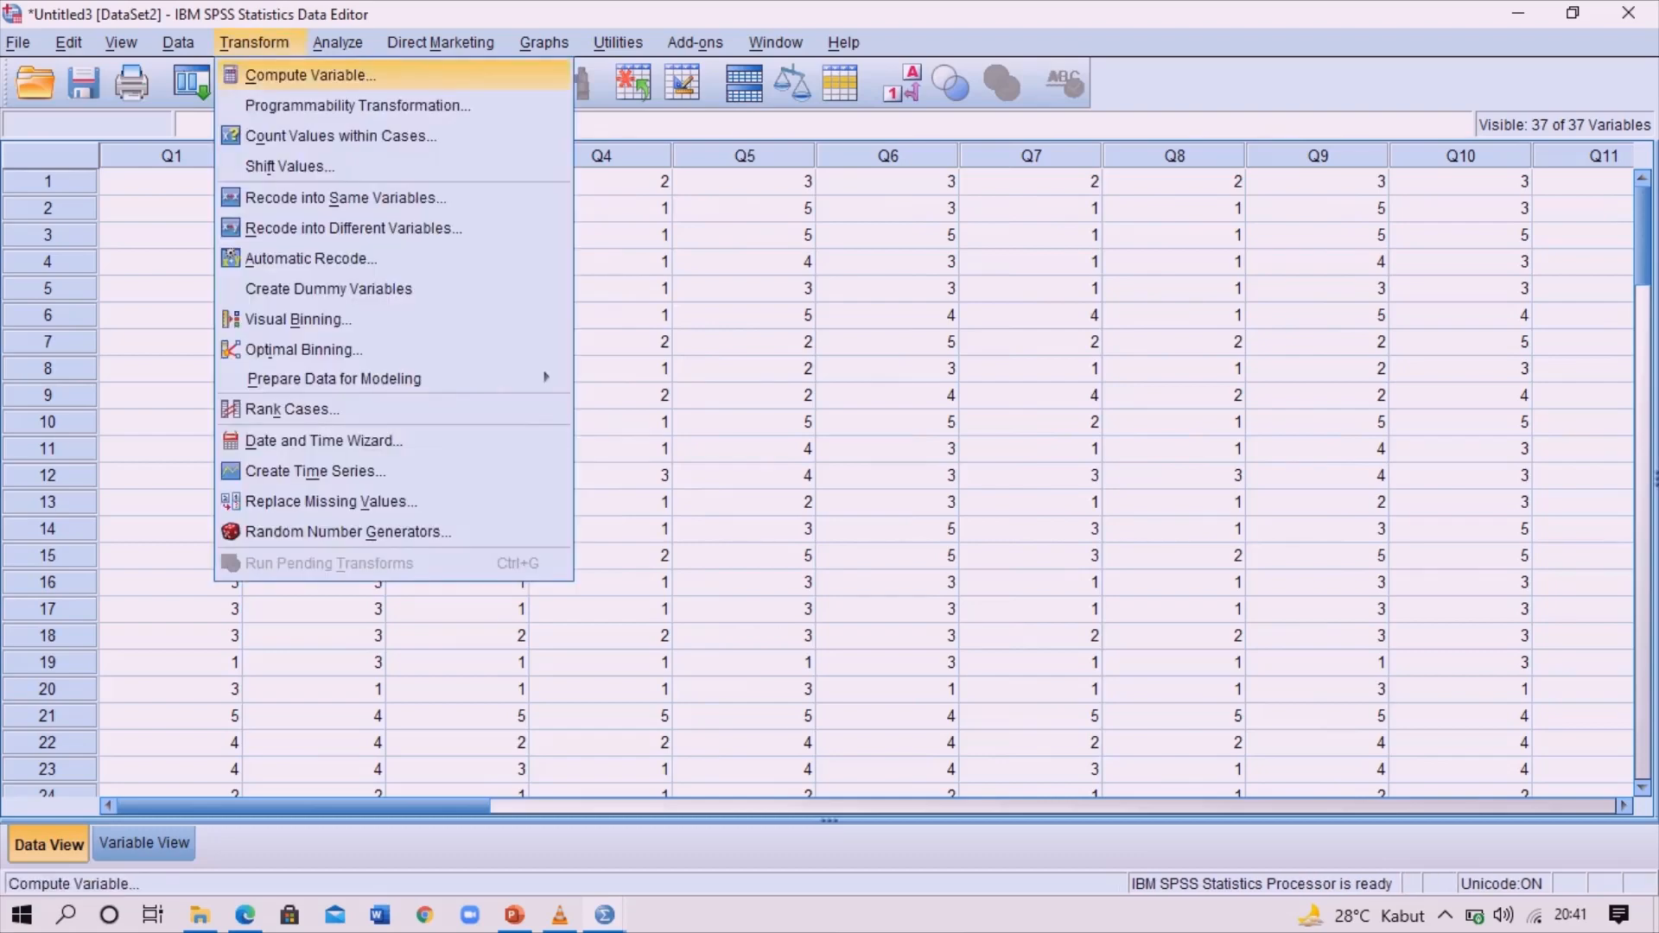
key(Return)
text(Y)
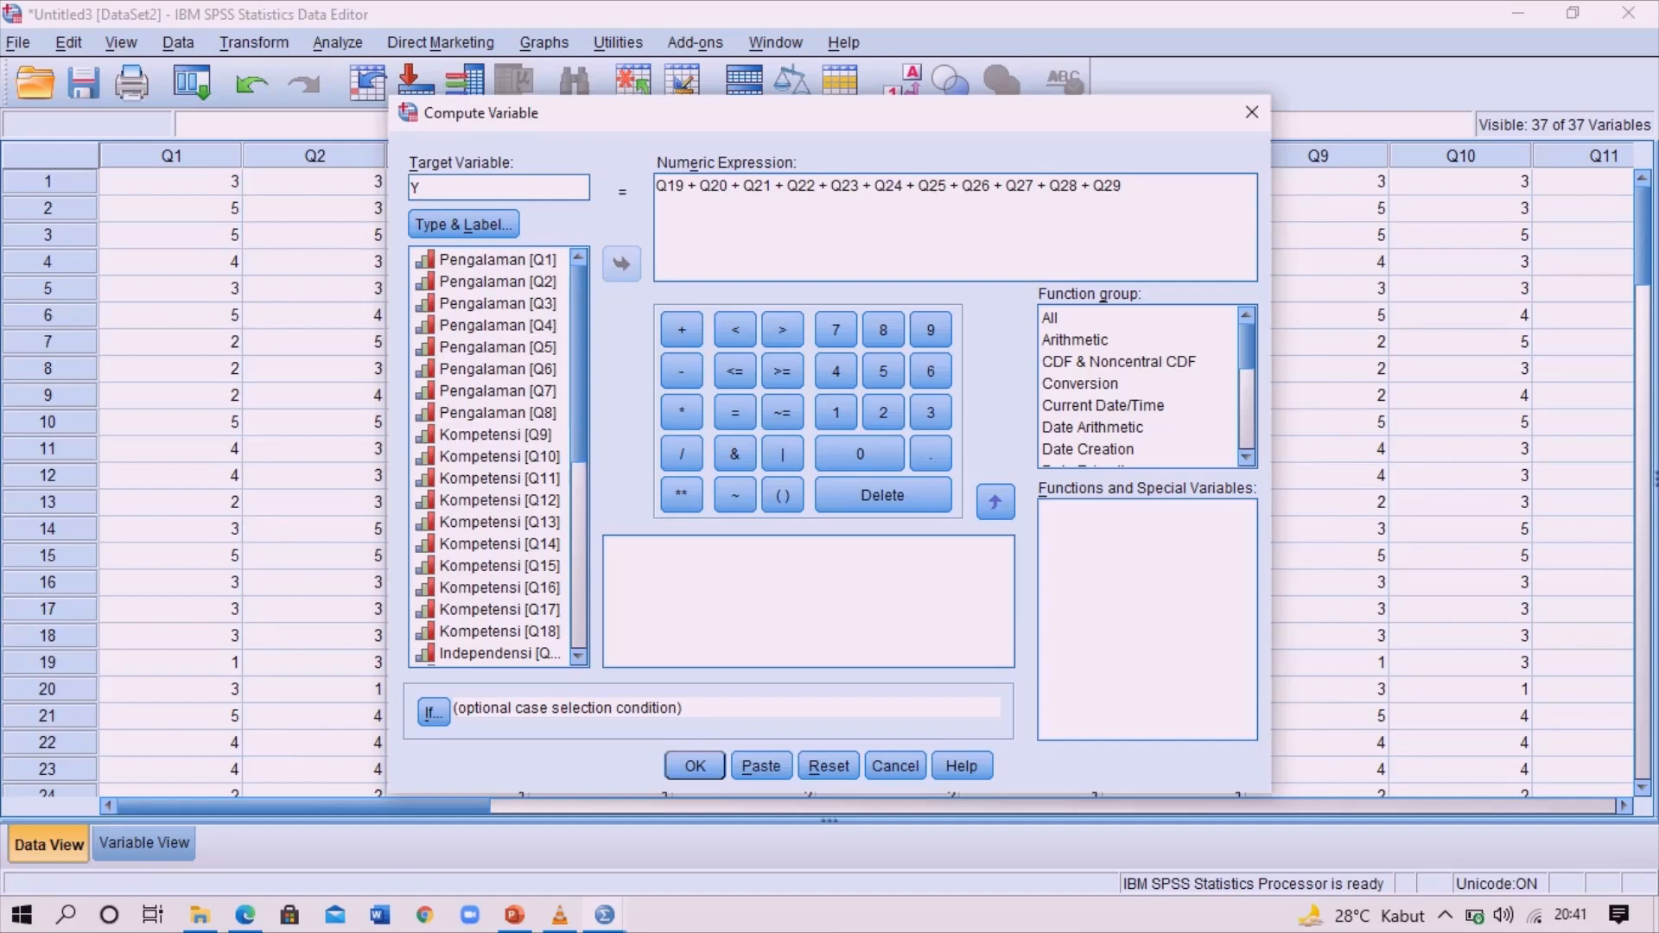
scroll(493, 458, down, 6)
drag(1134, 187, 906, 186)
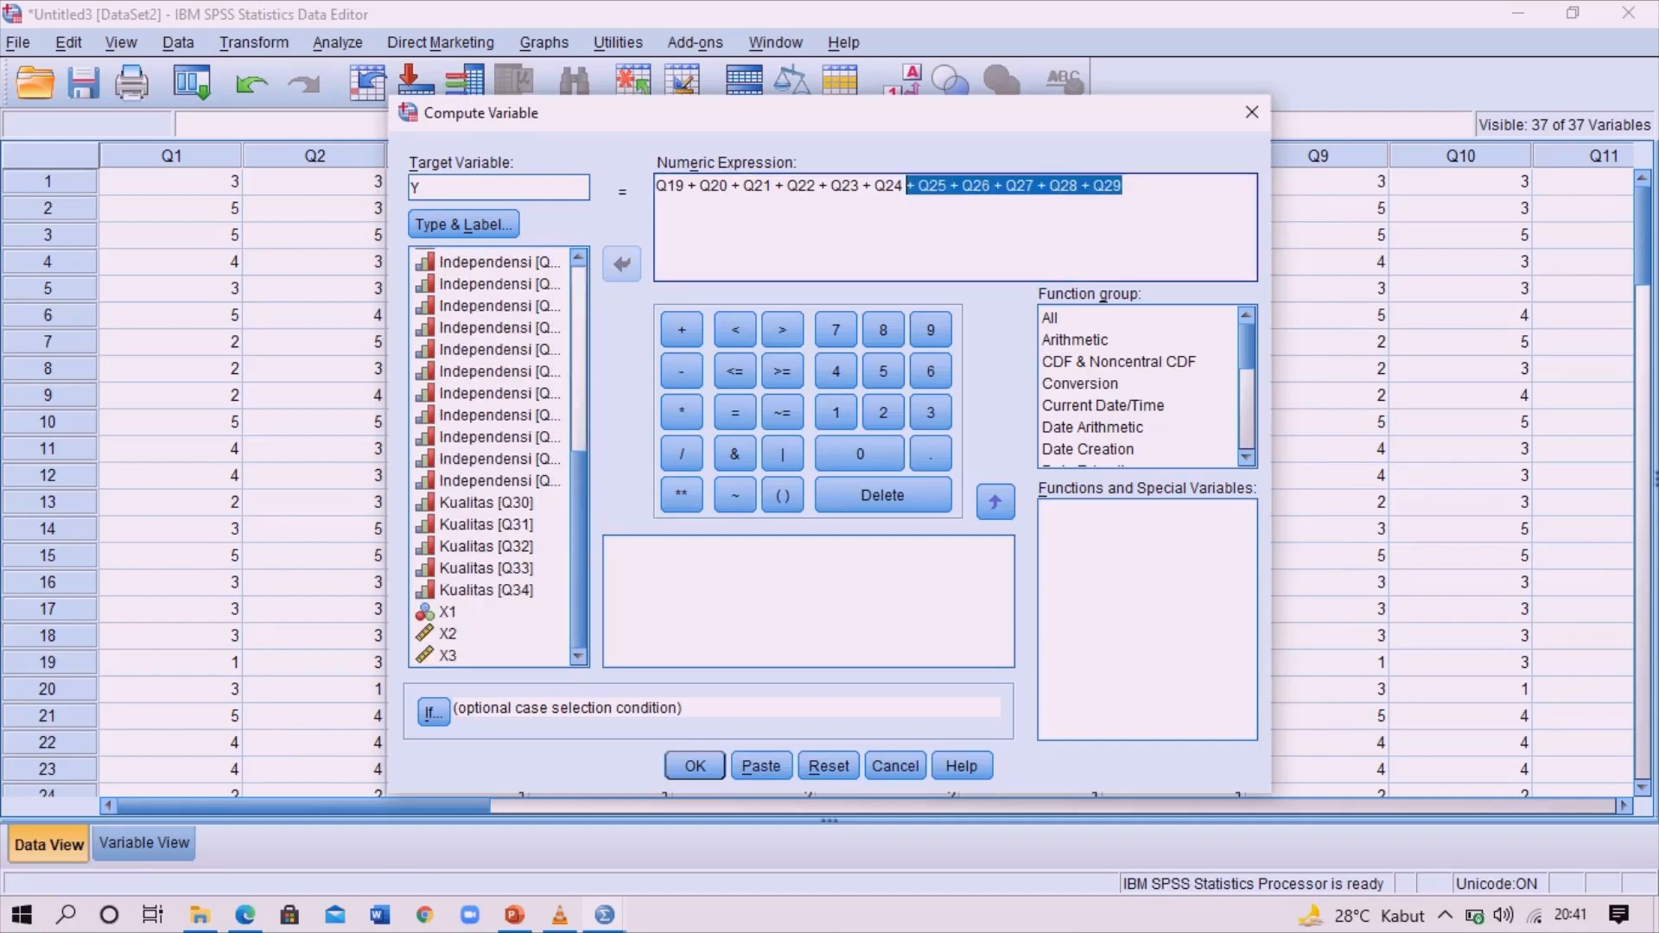
key(shift+Home)
key(Delete)
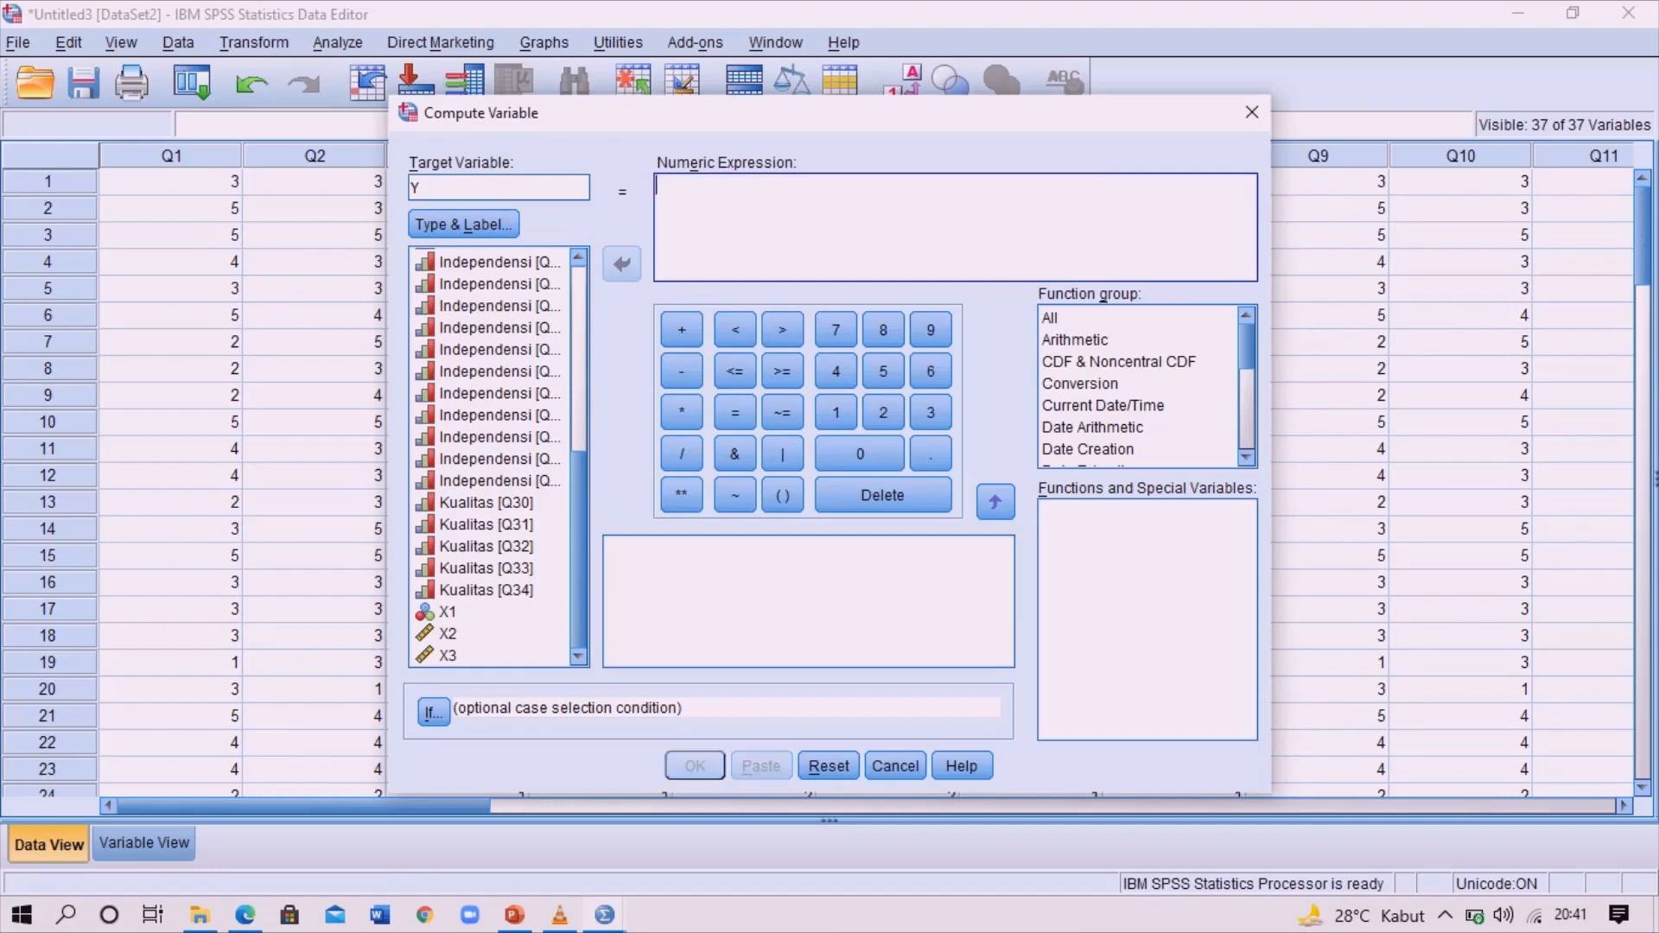
Define Y as the sum of the Kualitas items, Q30 + Q31 + Q32 + Q33 + Q34
click(486, 503)
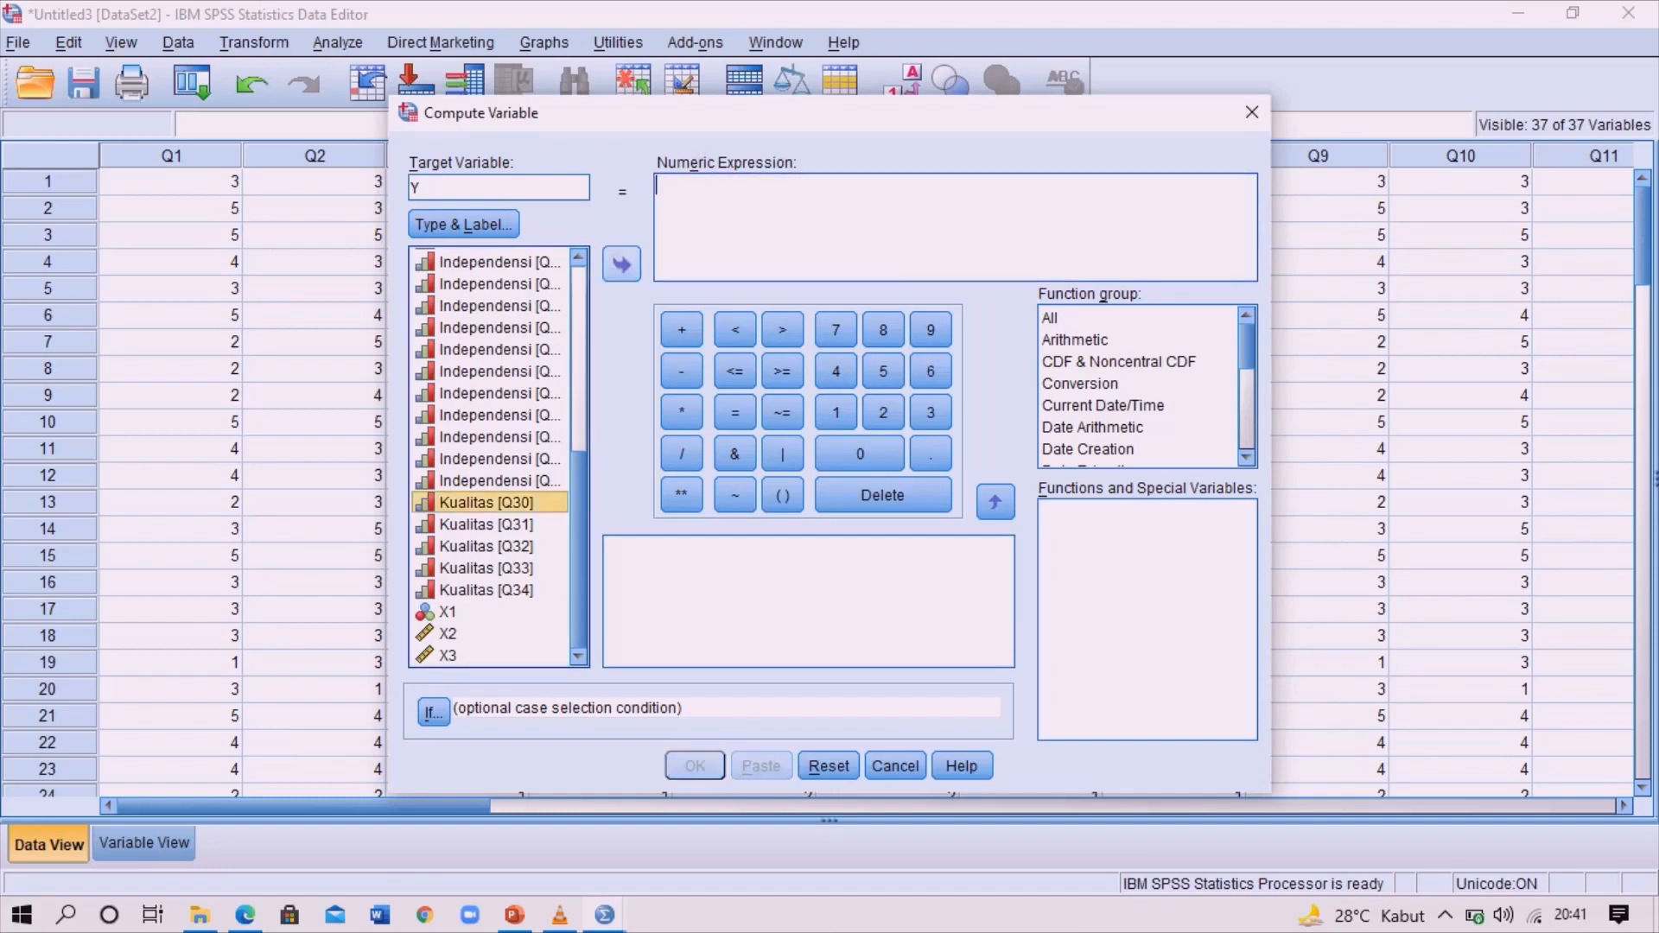
click(621, 265)
click(682, 330)
click(486, 525)
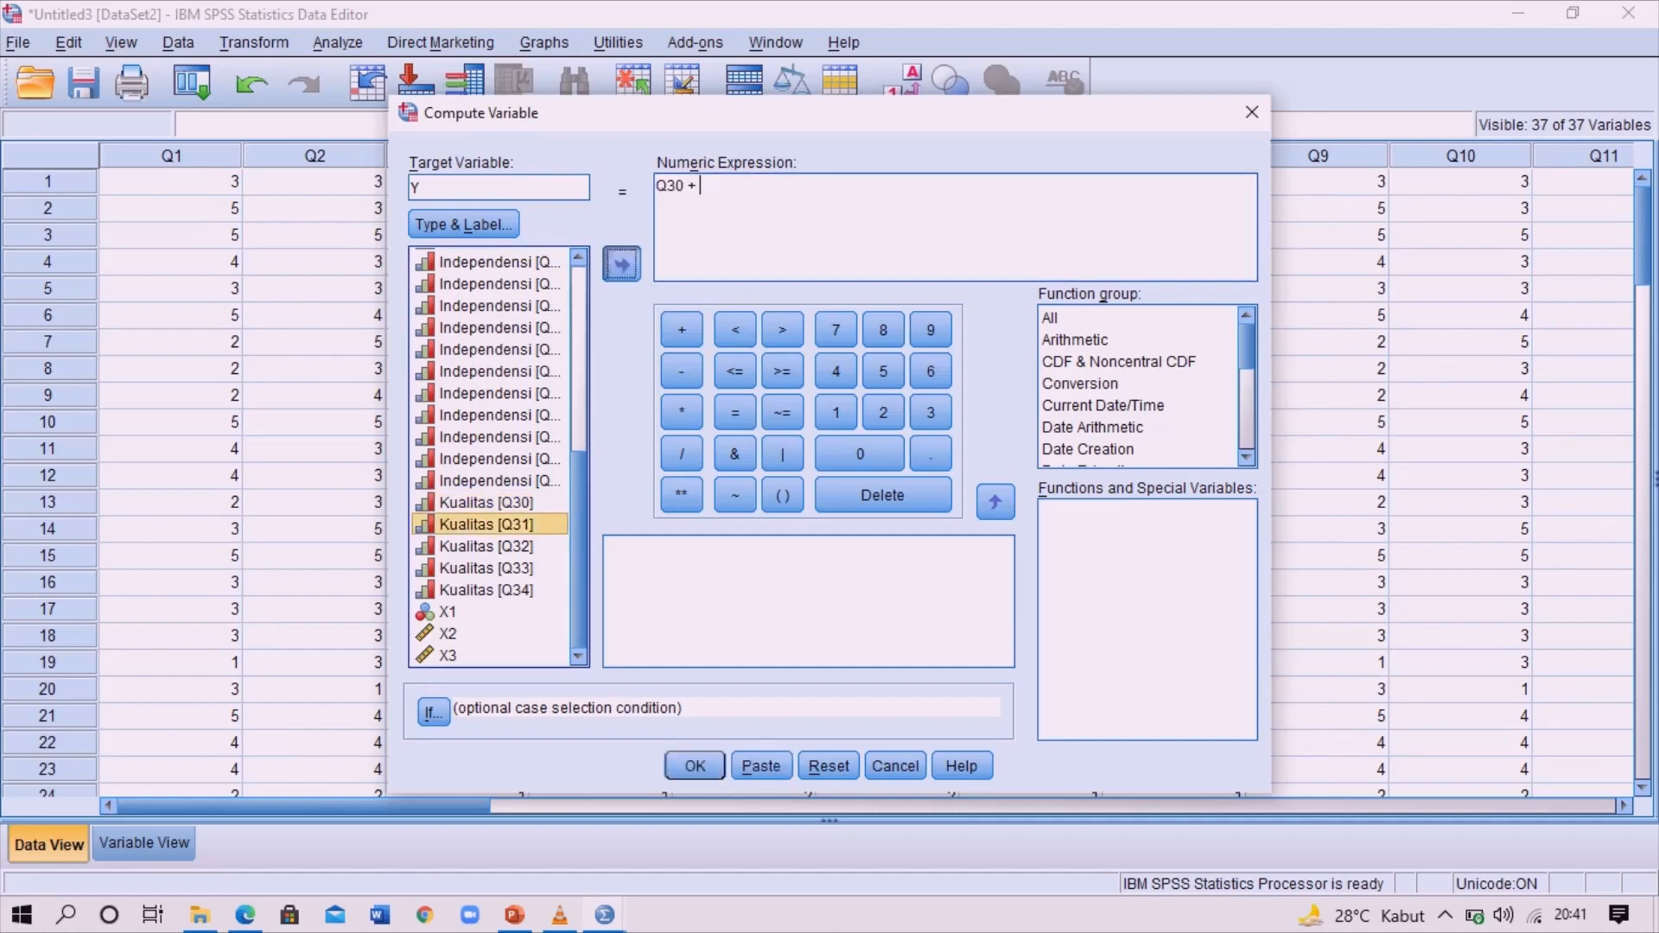
click(622, 265)
click(682, 330)
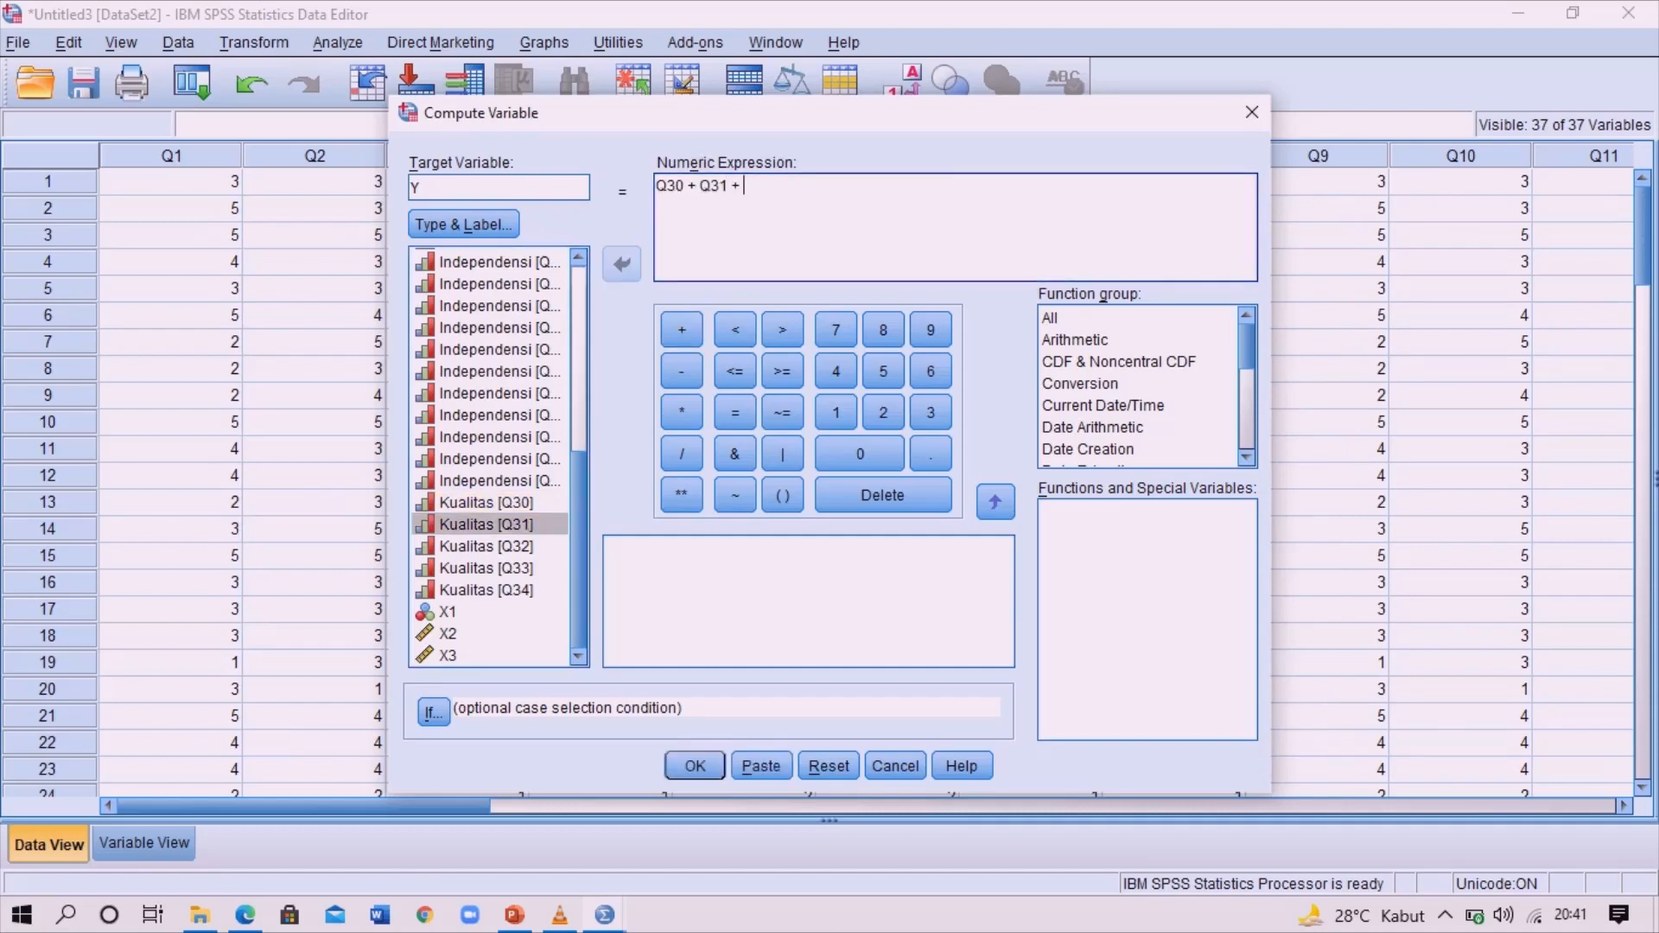
click(486, 546)
click(621, 265)
click(682, 330)
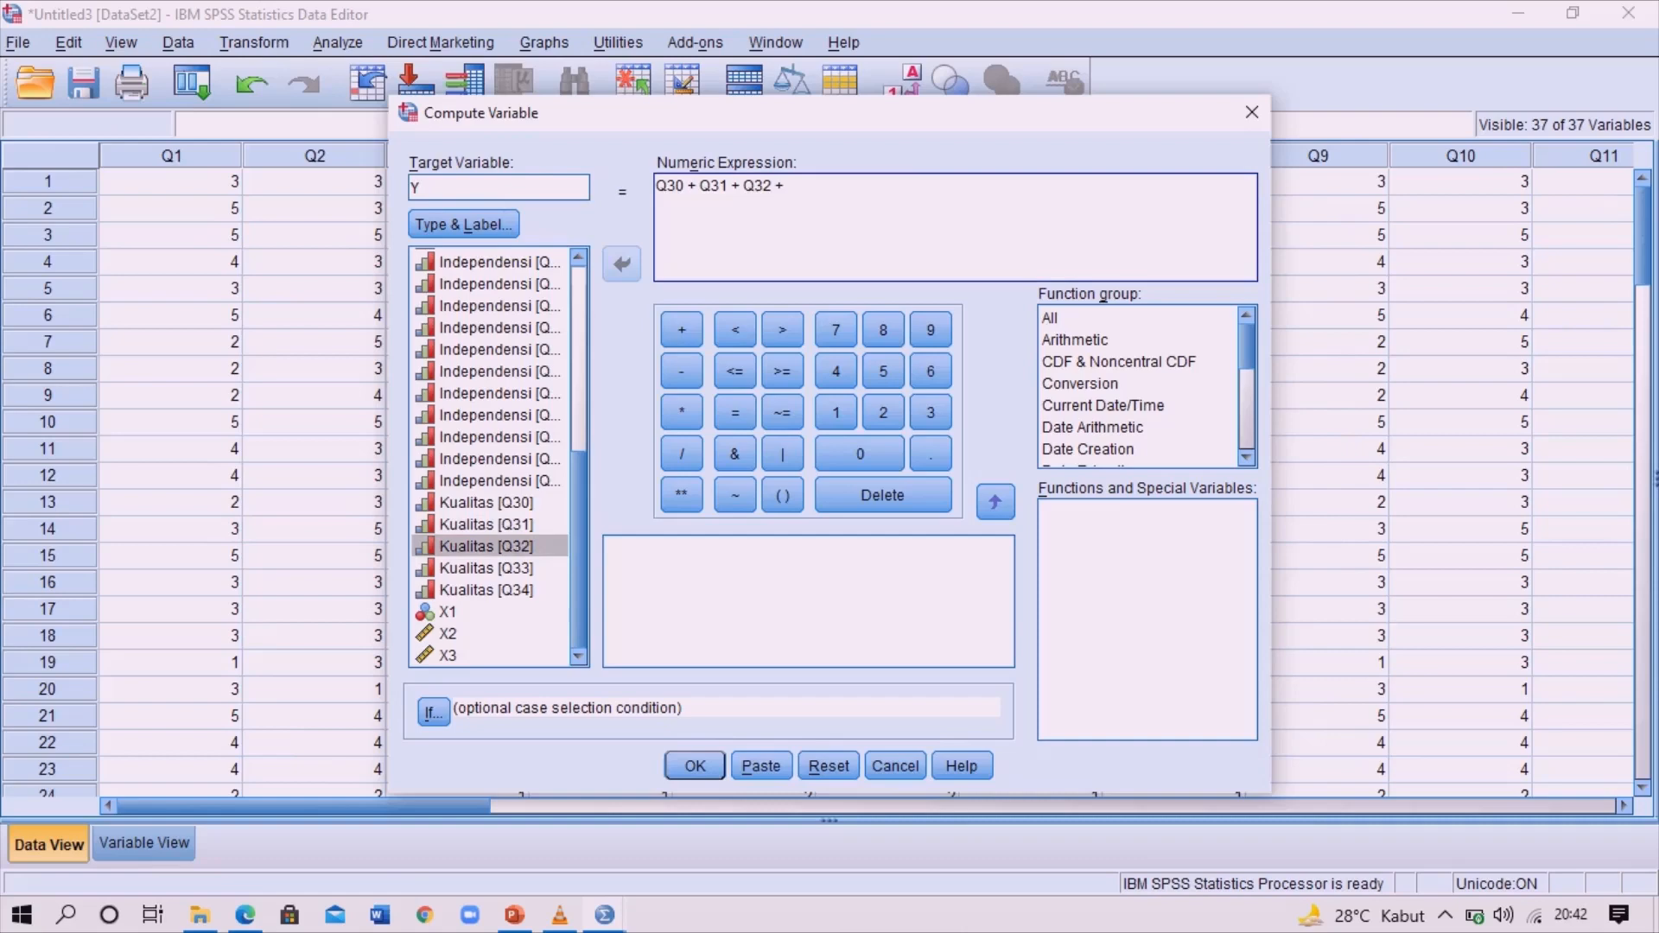
click(485, 569)
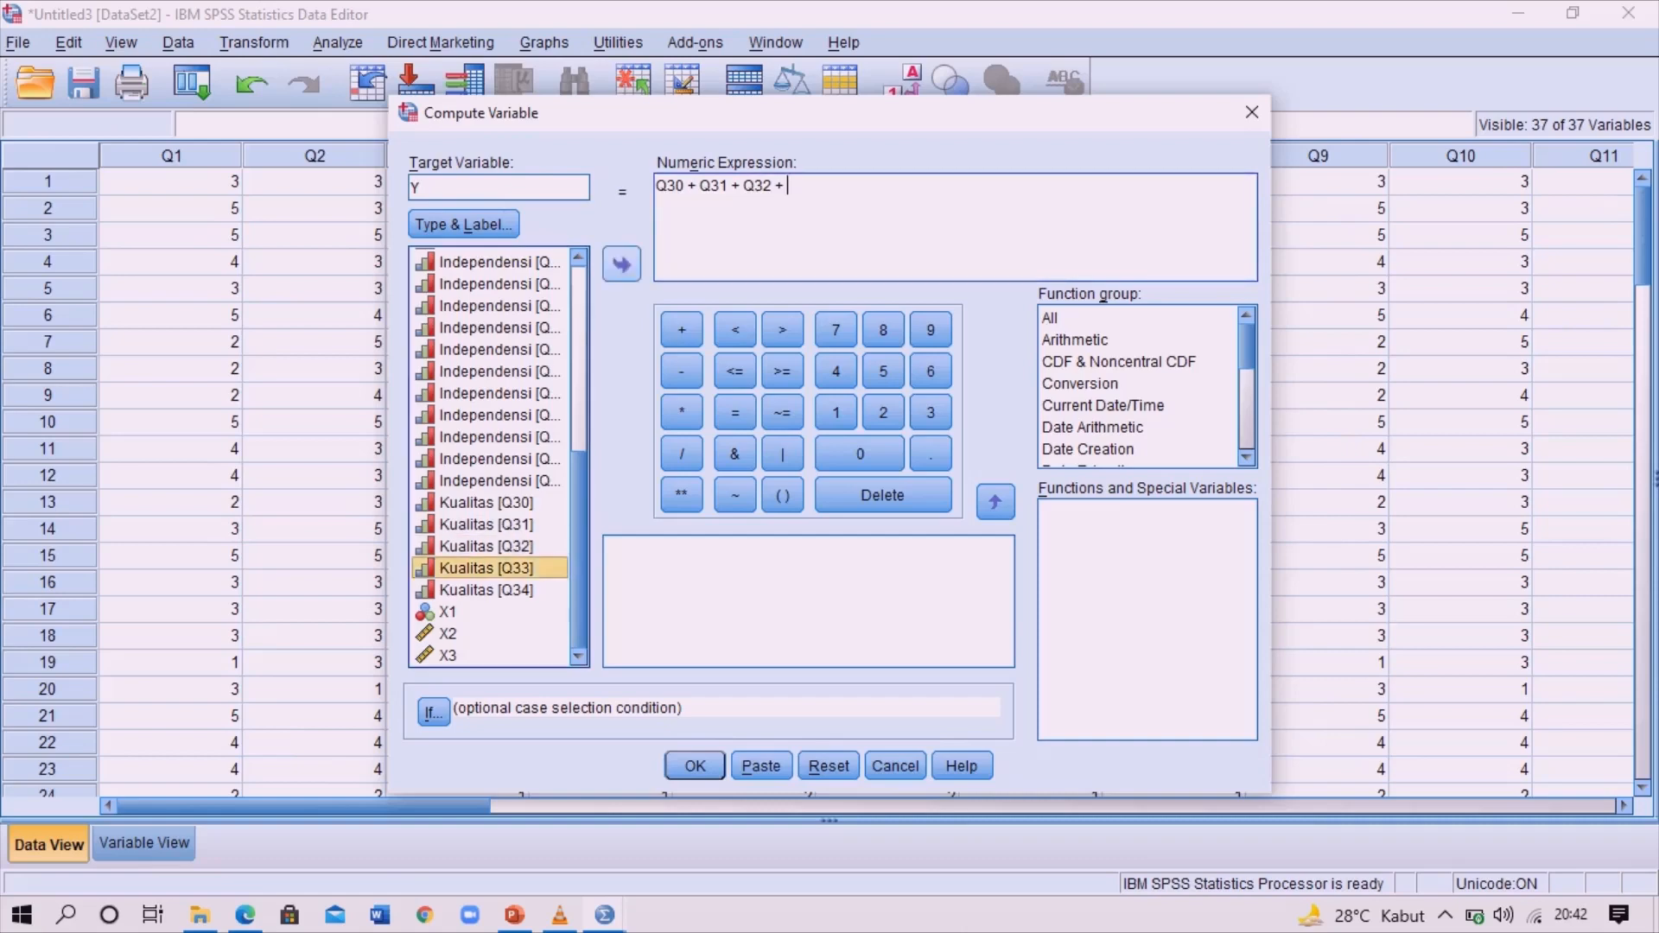
click(621, 265)
click(682, 330)
click(486, 590)
click(622, 264)
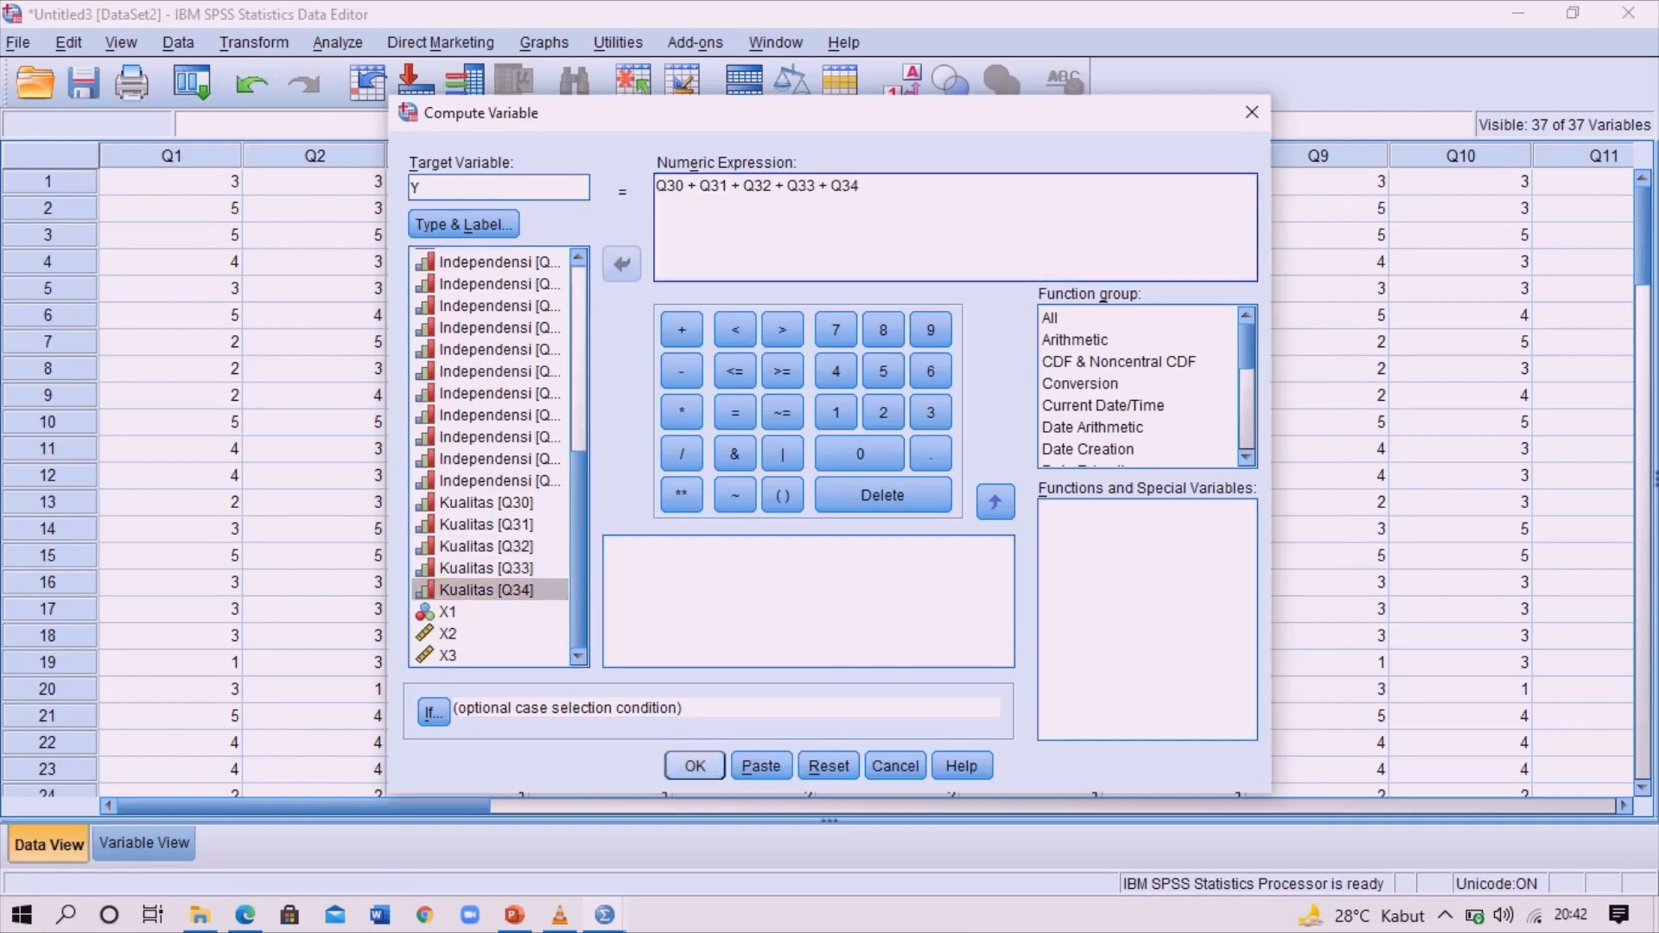
Run the Y computation and check the label cells of the computed totals X1 and X2 in the variable list
key(Return)
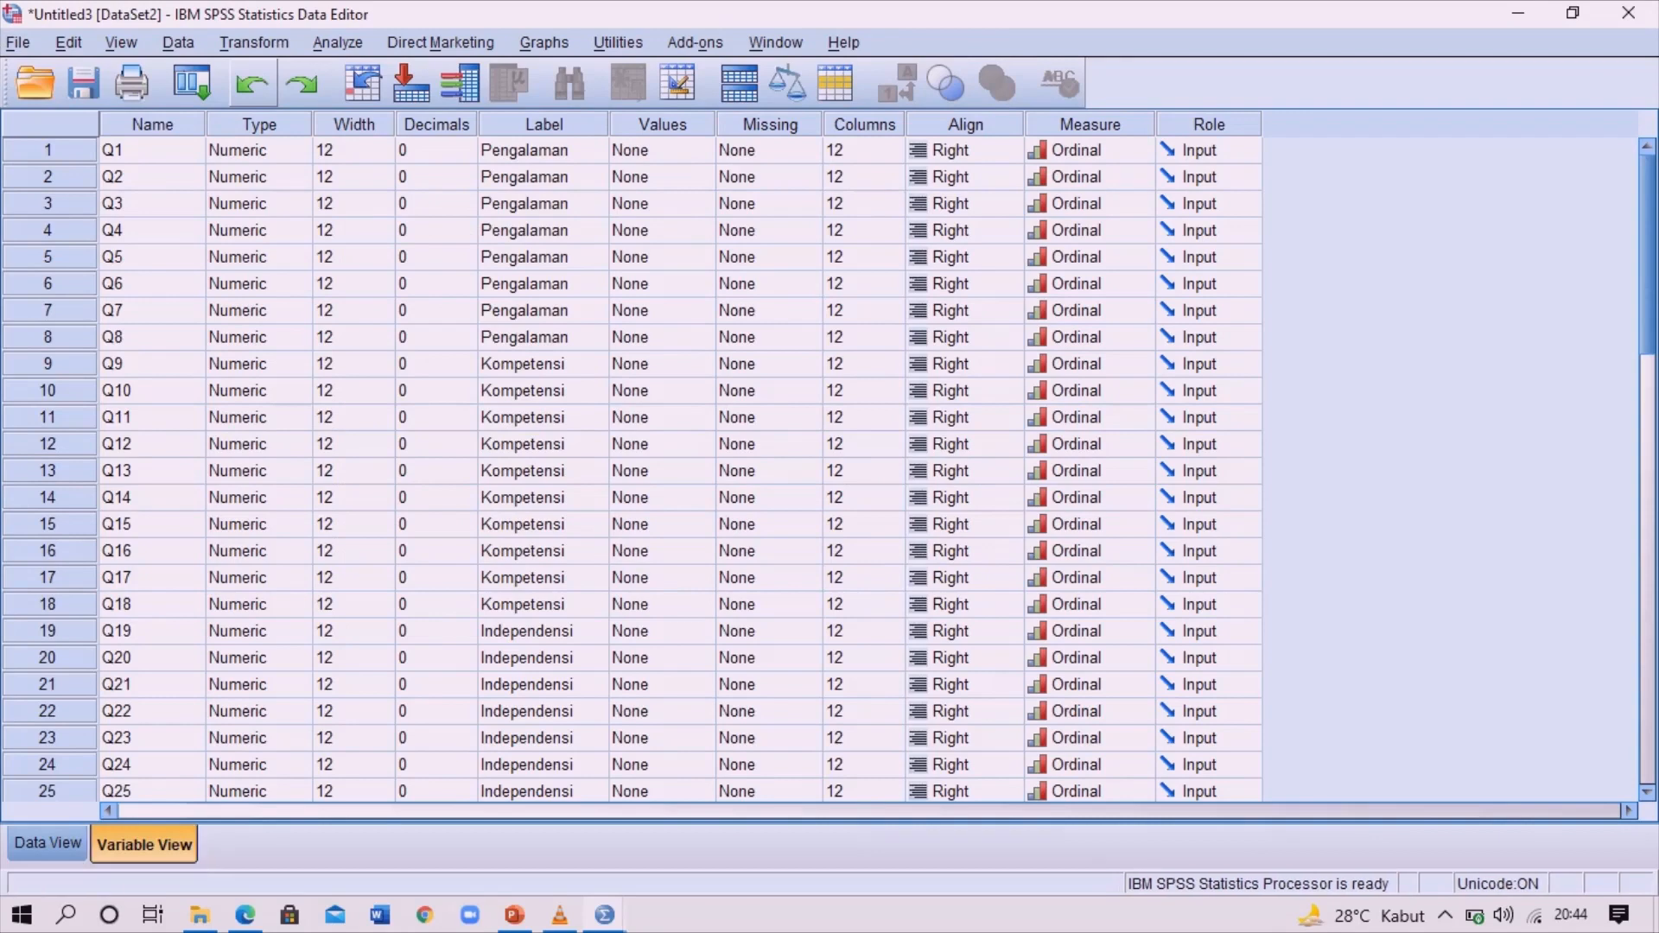
scroll(673, 466, down, 6)
click(543, 578)
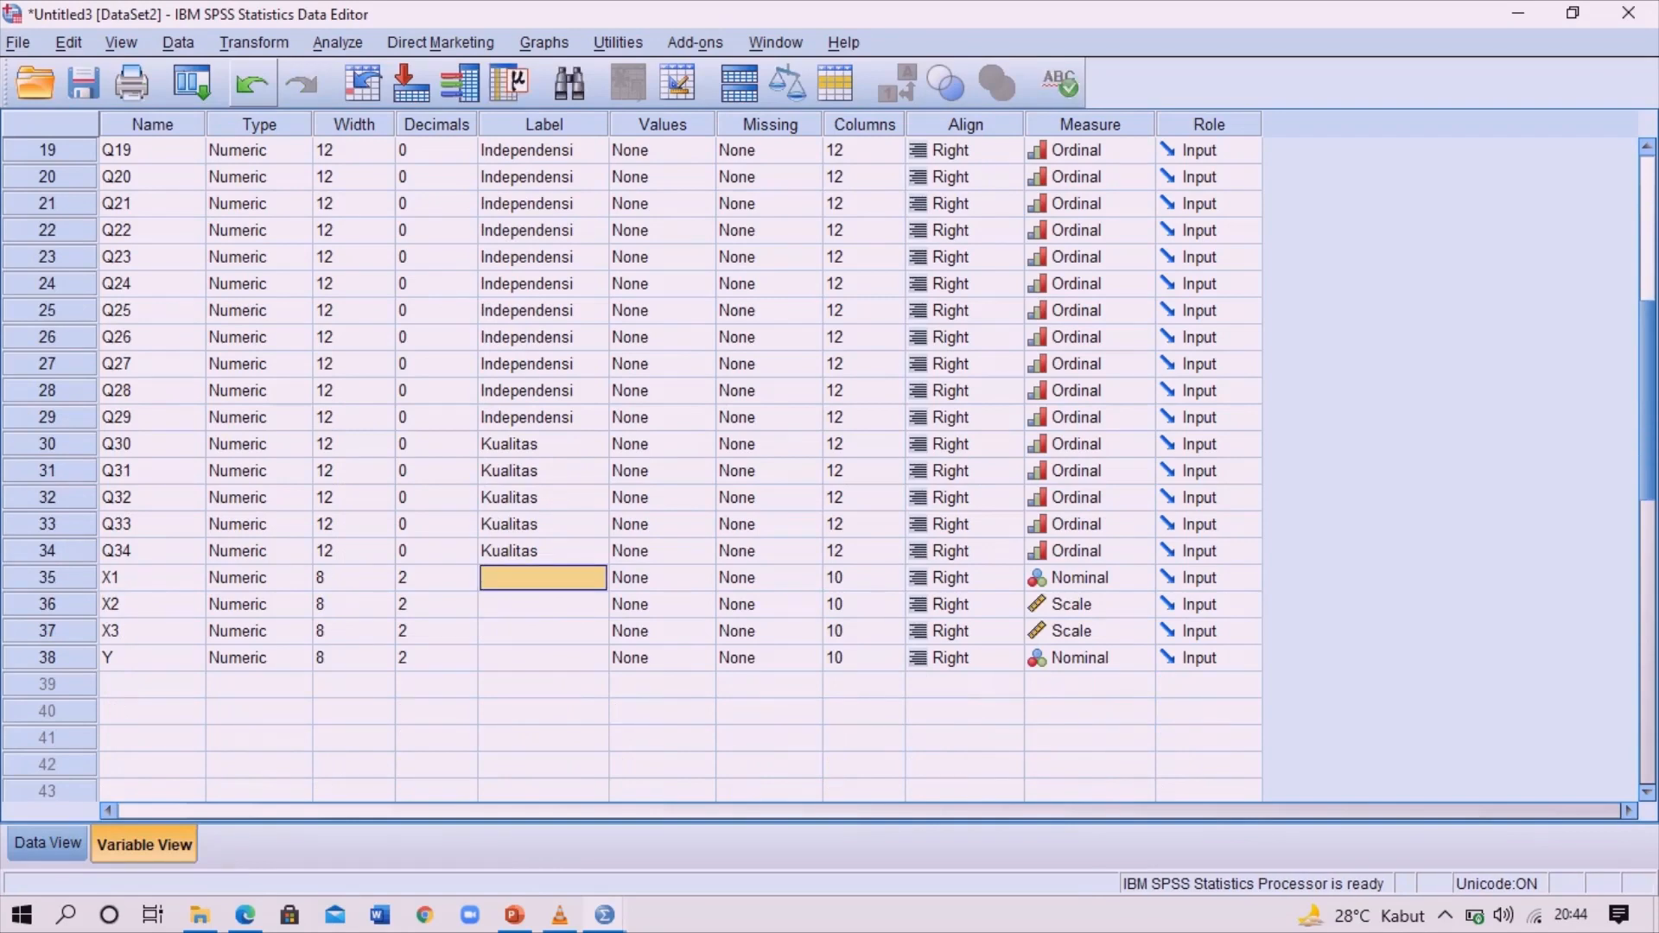
click(544, 605)
click(544, 578)
click(543, 605)
click(543, 578)
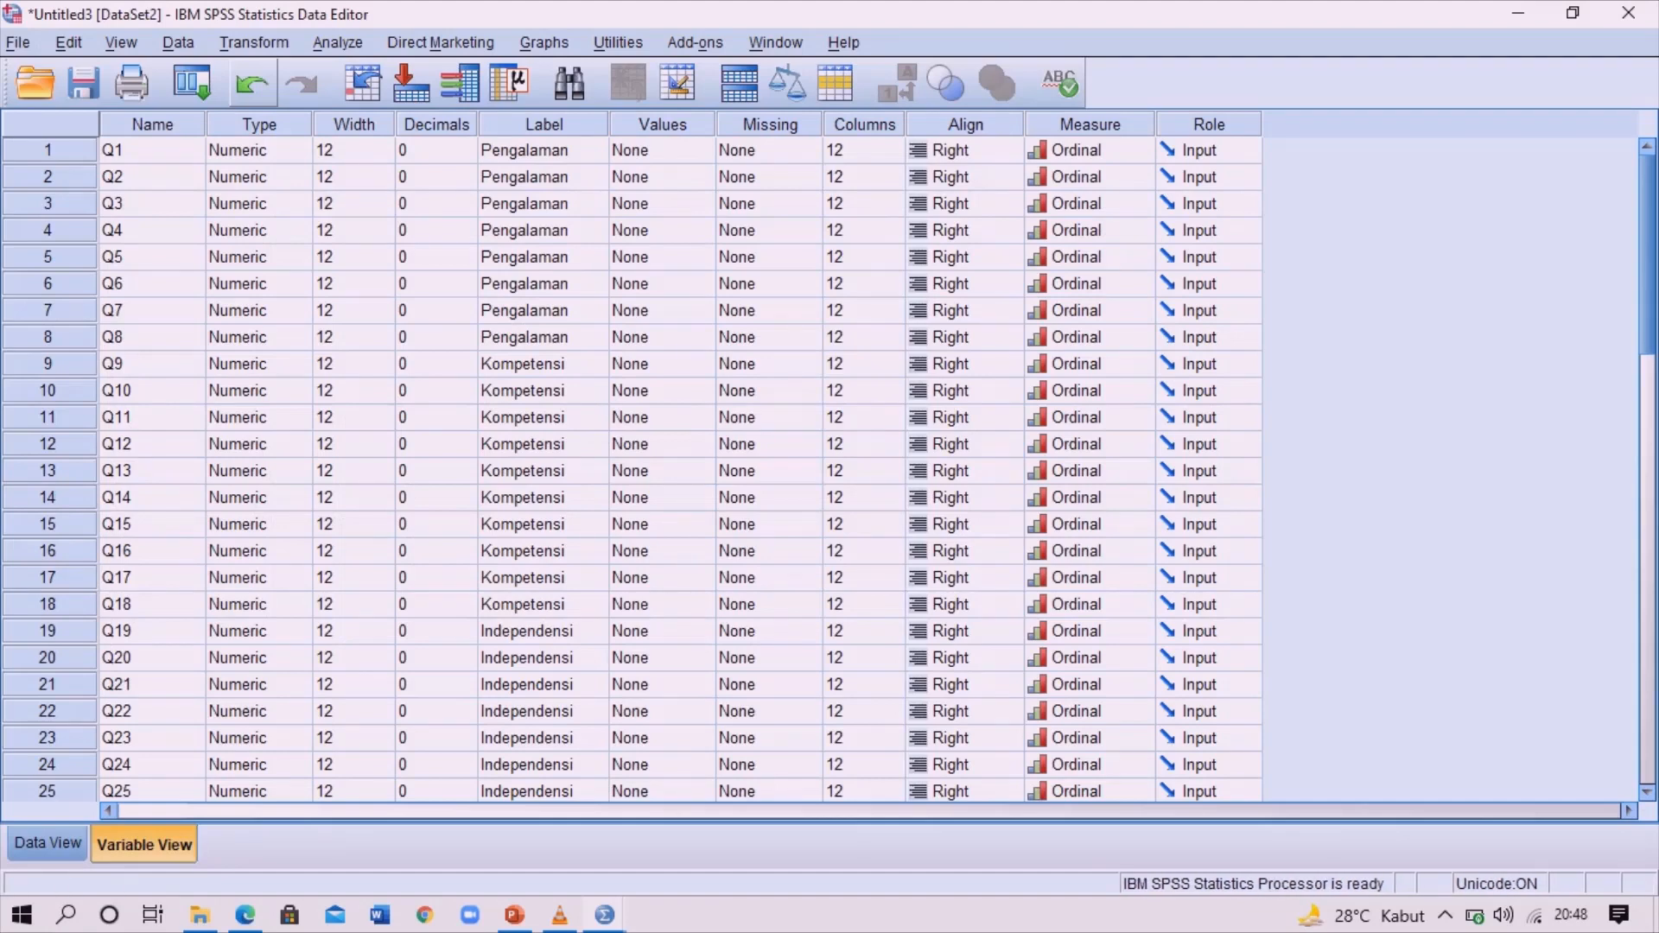
Start a Bivariate Correlations analysis and add the Pengalaman items Q1 to Q8 as its variables
click(338, 43)
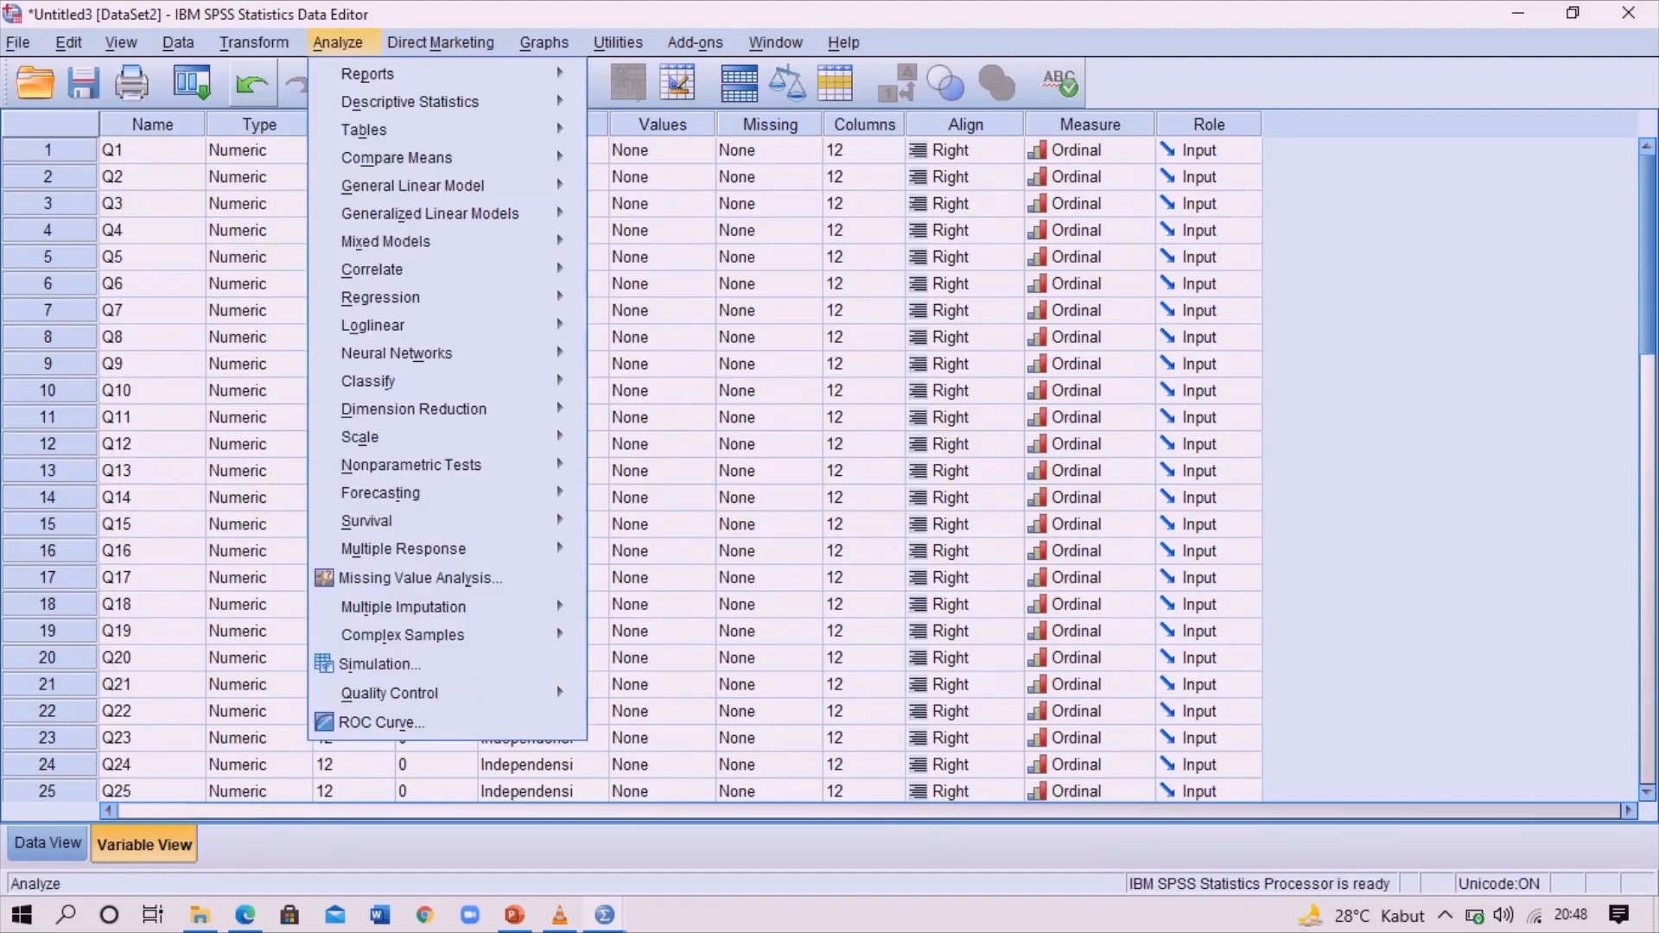
mouse_move(371, 269)
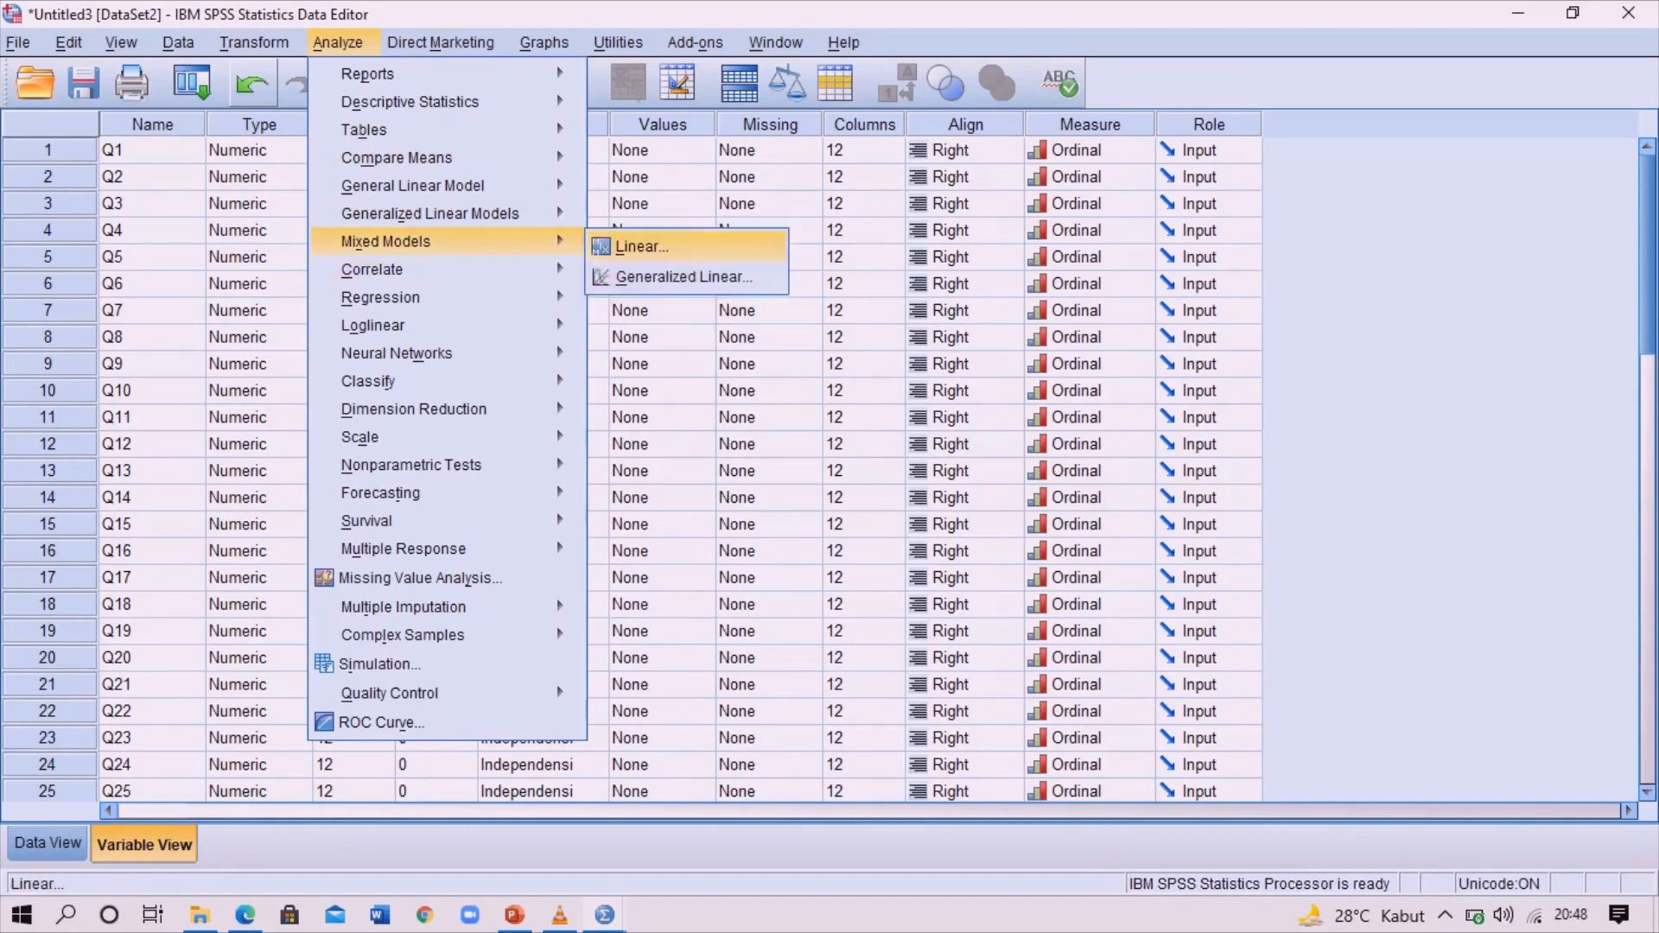
click(648, 274)
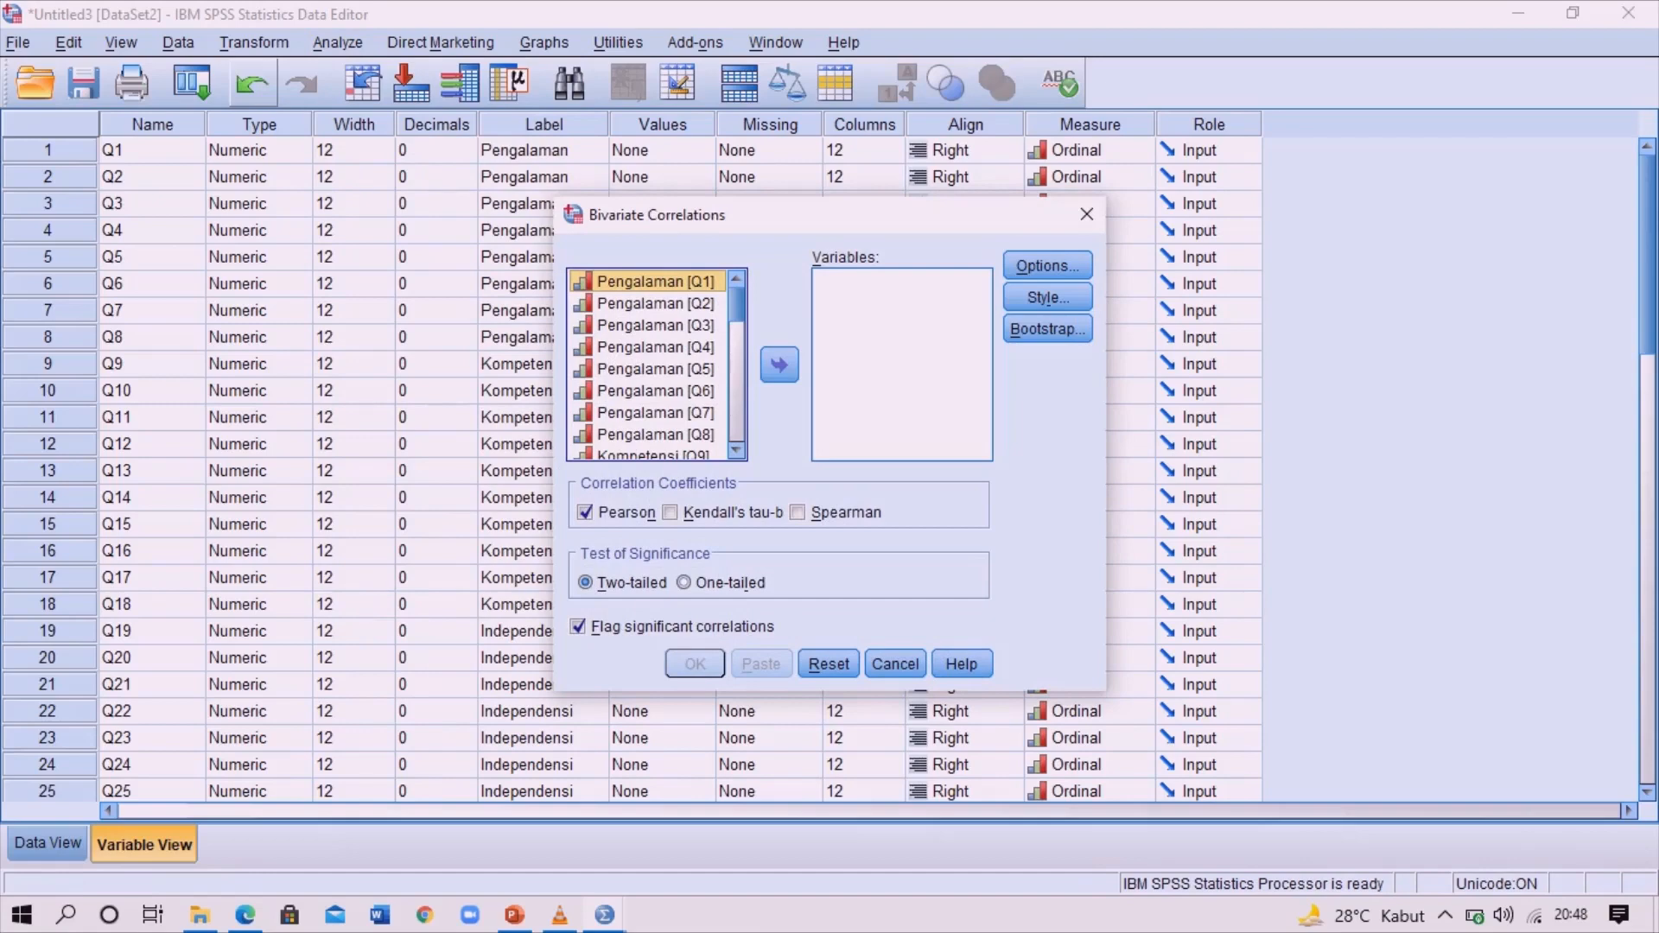
key(shift+Down)
key(shift+Down)
key(shift+Down)
key(shift+Down)
key(shift+Down)
key(shift+Down)
key(shift+Down)
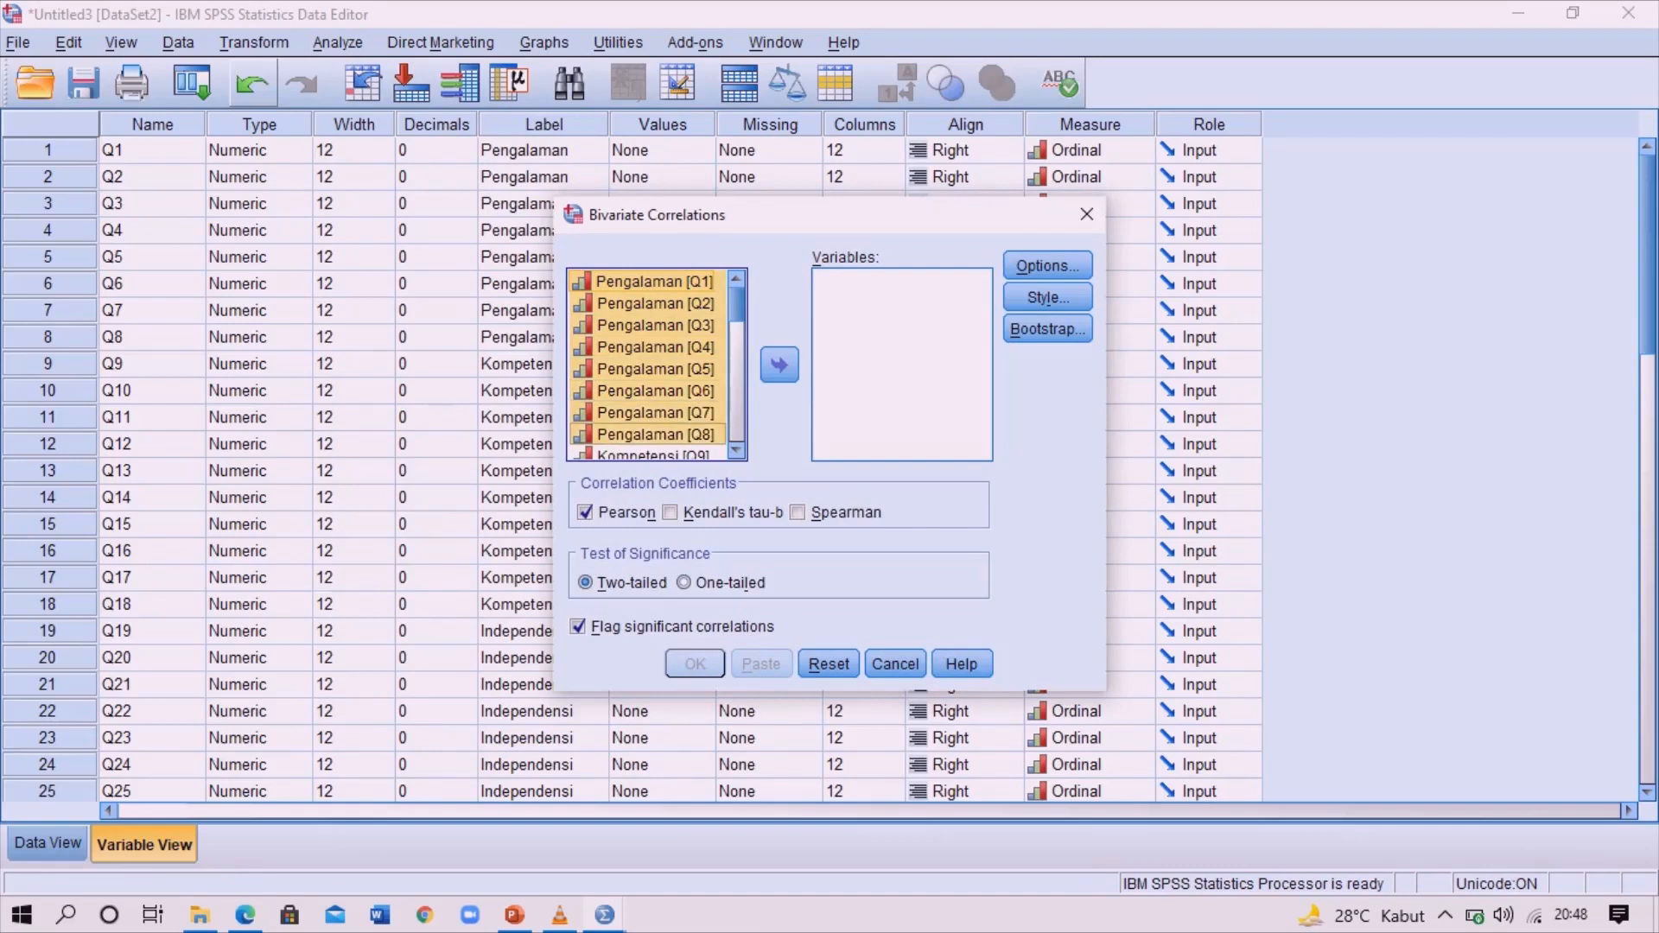
click(780, 365)
Add the X1 total to the correlation variables and run the two-tailed Pearson correlation with the Pengalaman items
click(736, 406)
click(736, 425)
click(736, 425)
click(606, 383)
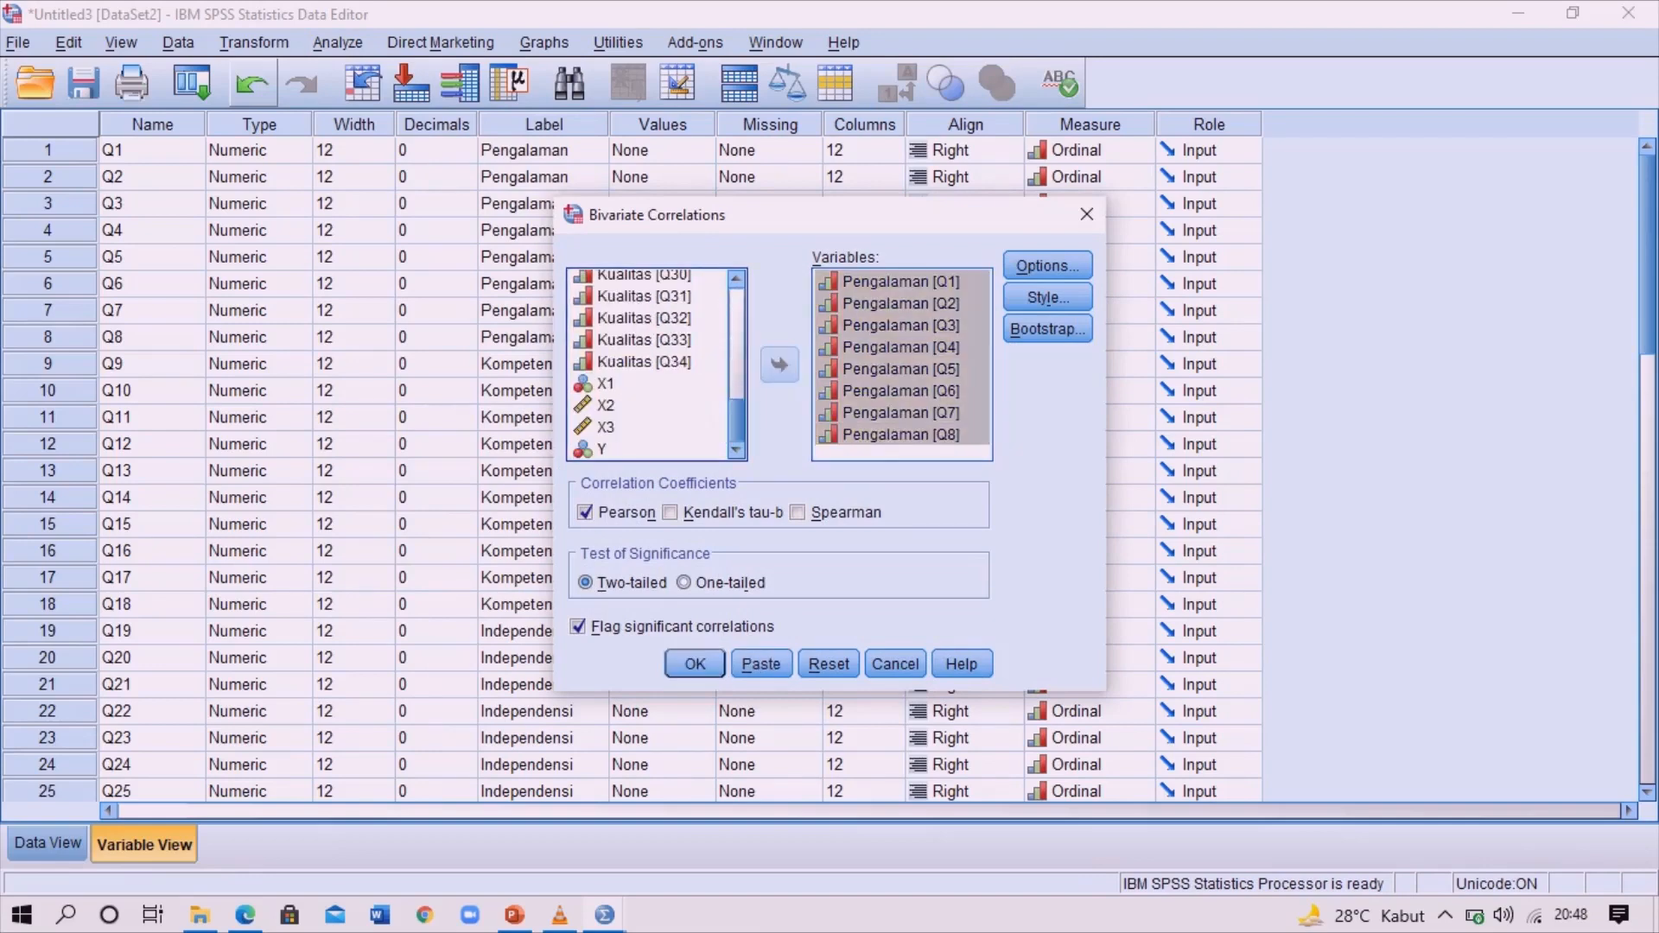
click(779, 364)
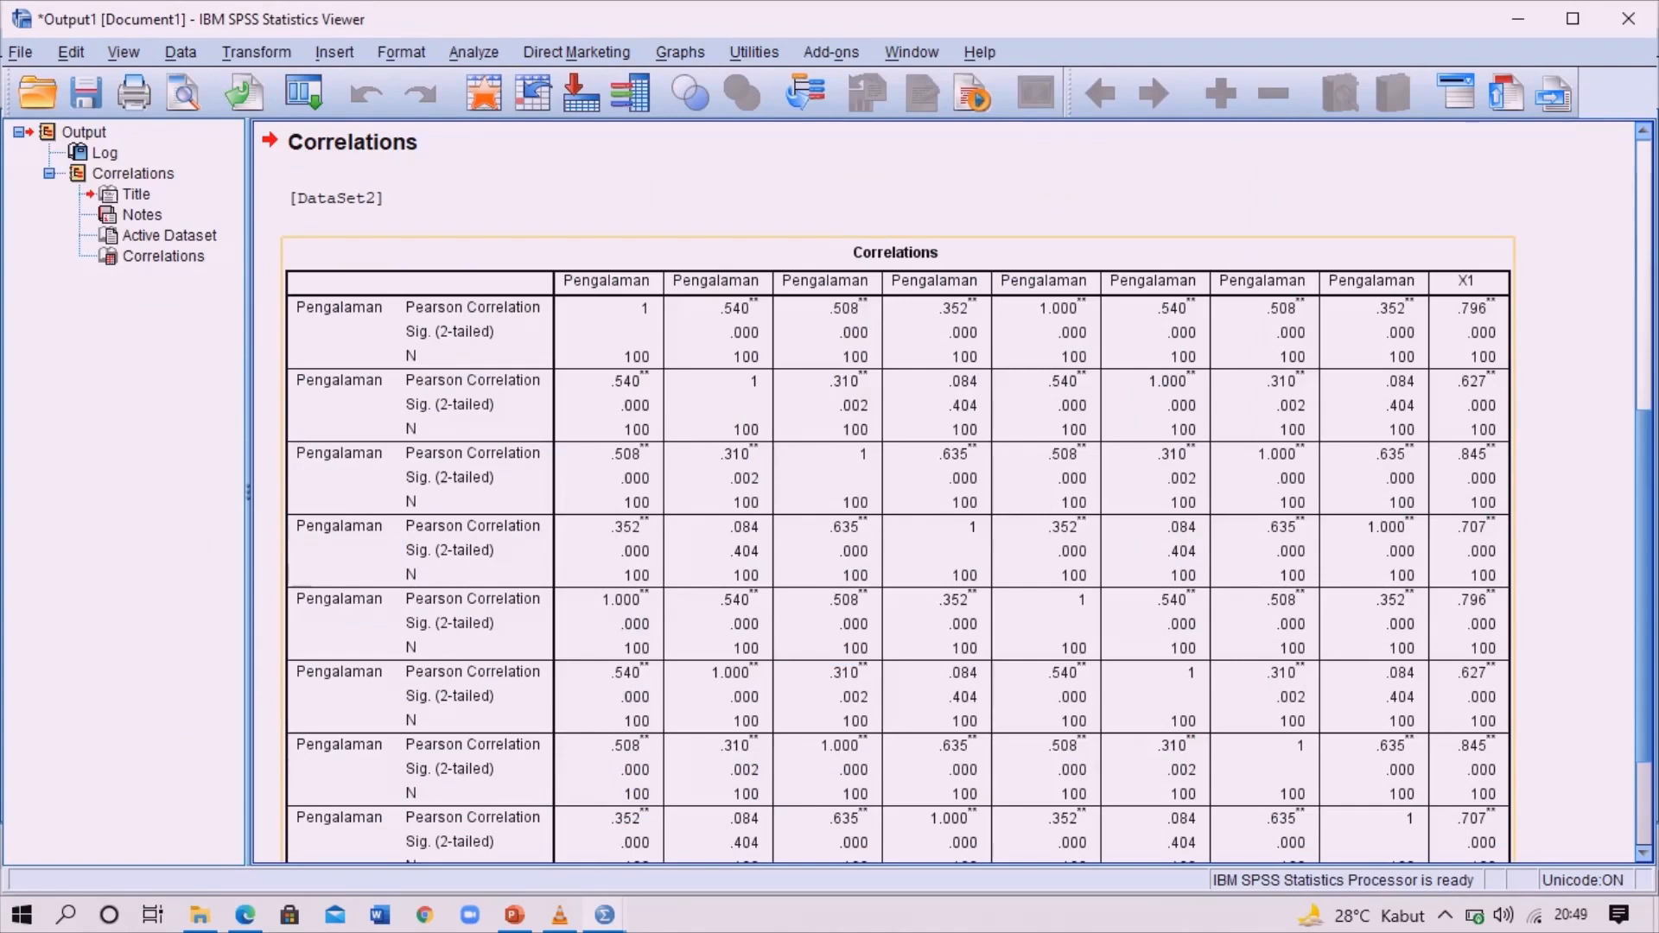
scroll(950, 493, down, 3)
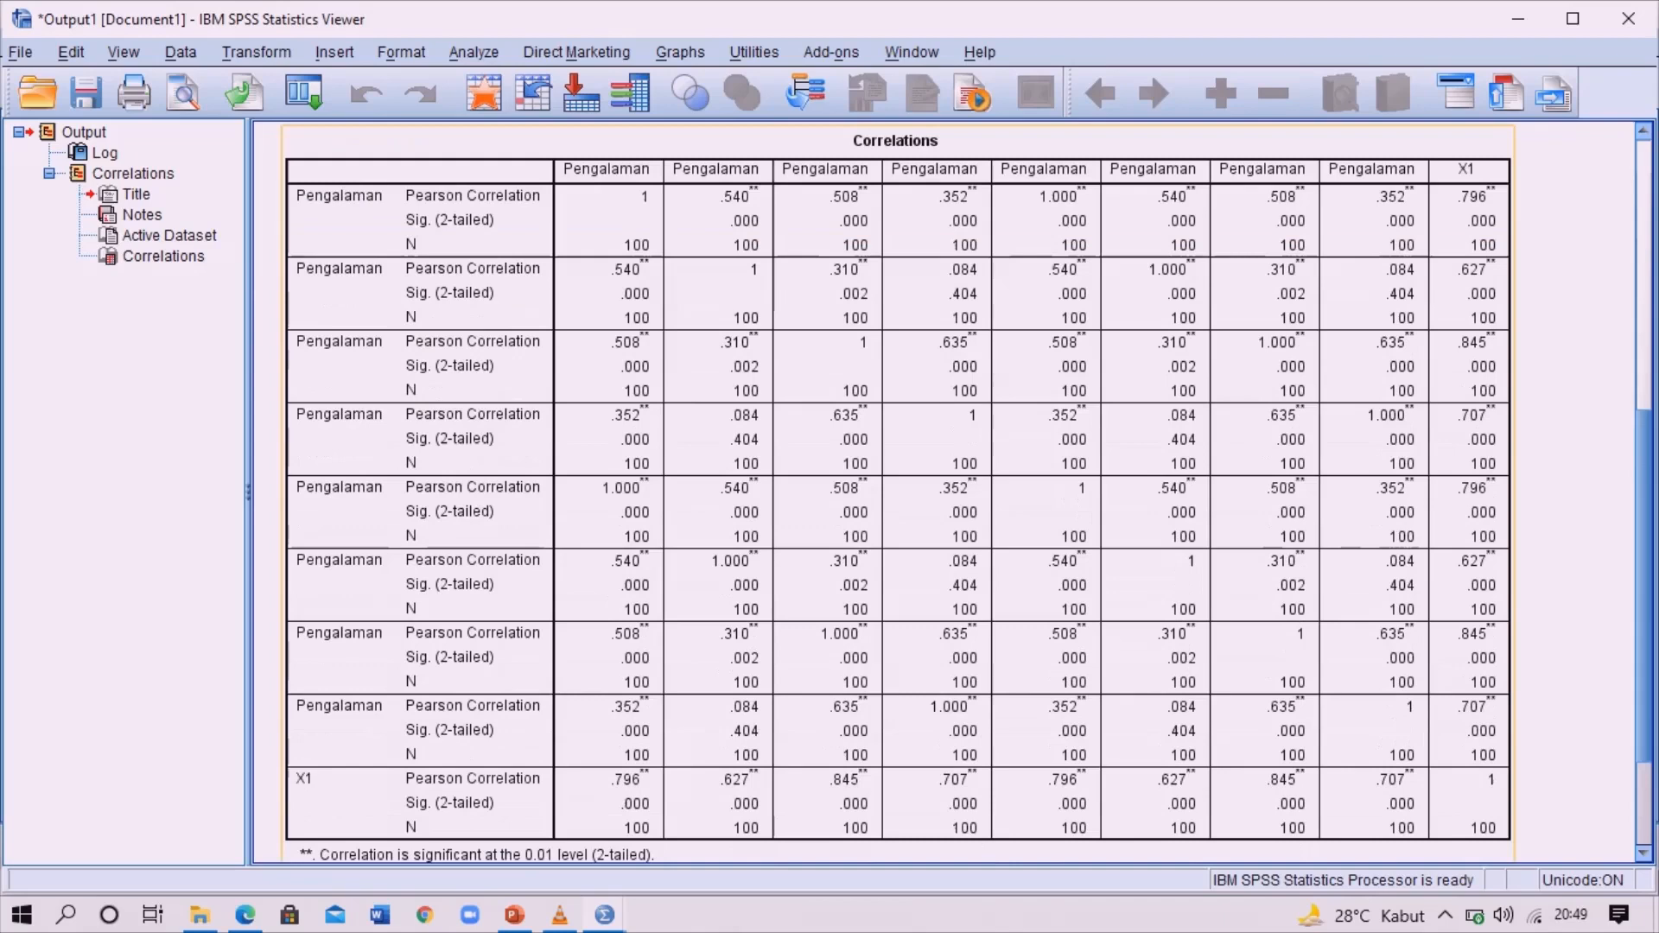
click(899, 494)
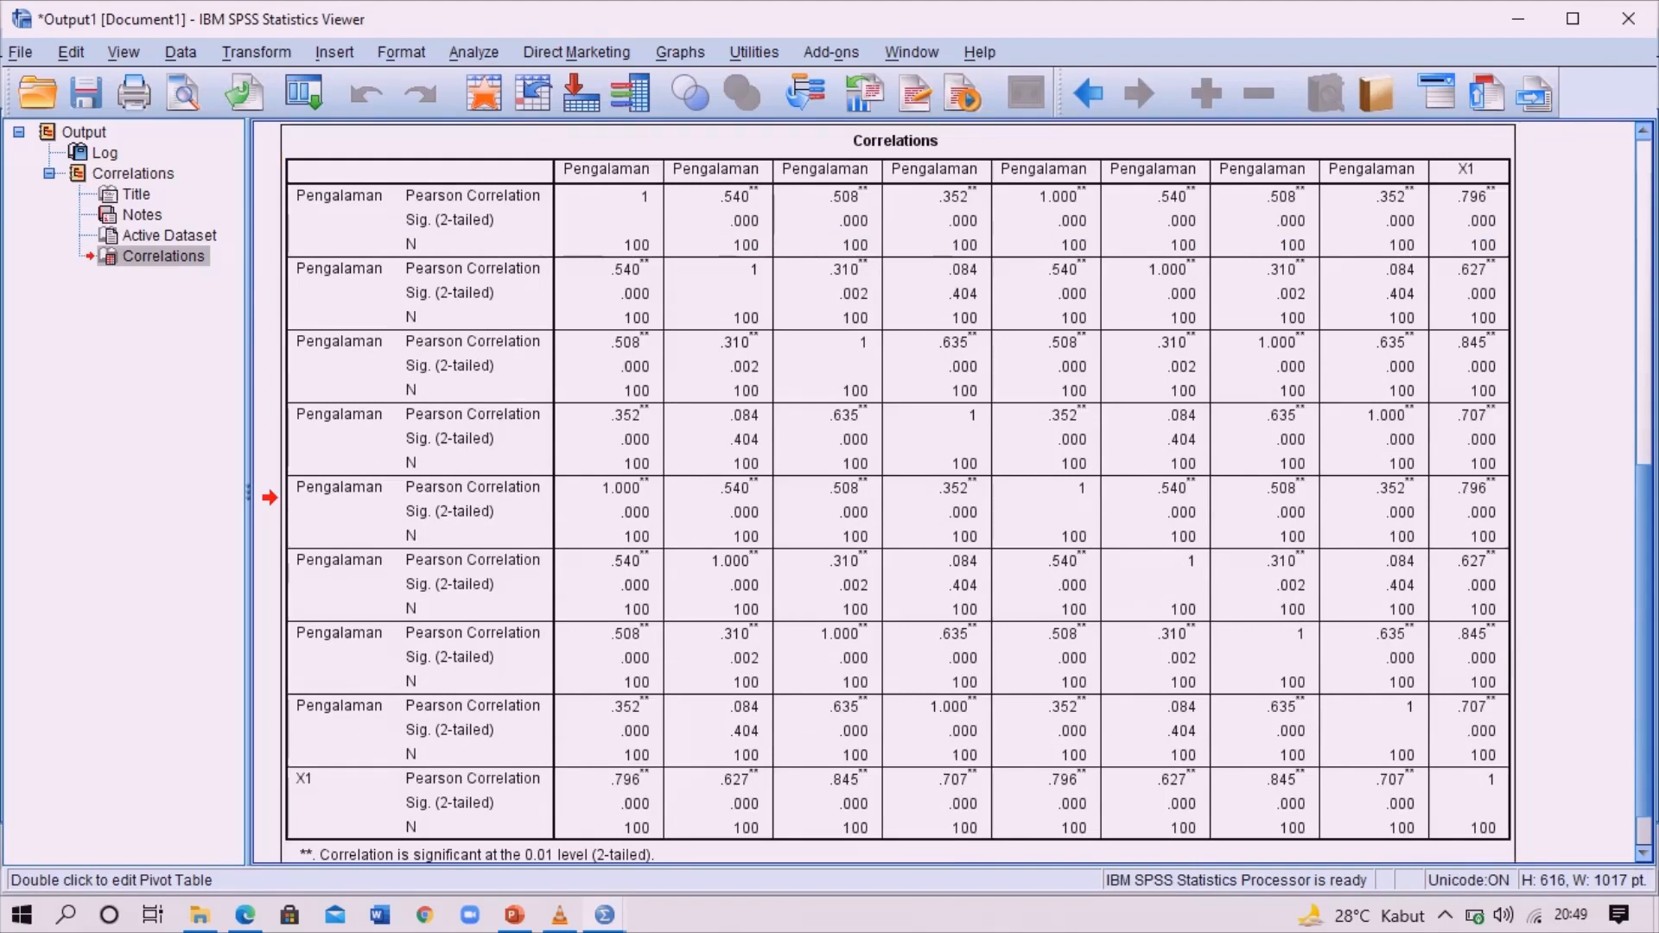
Reopen Bivariate Correlations on the Untitled3 dataset and remove Pengalaman items Q1 to Q8 and X1 from the variables
click(604, 914)
click(870, 799)
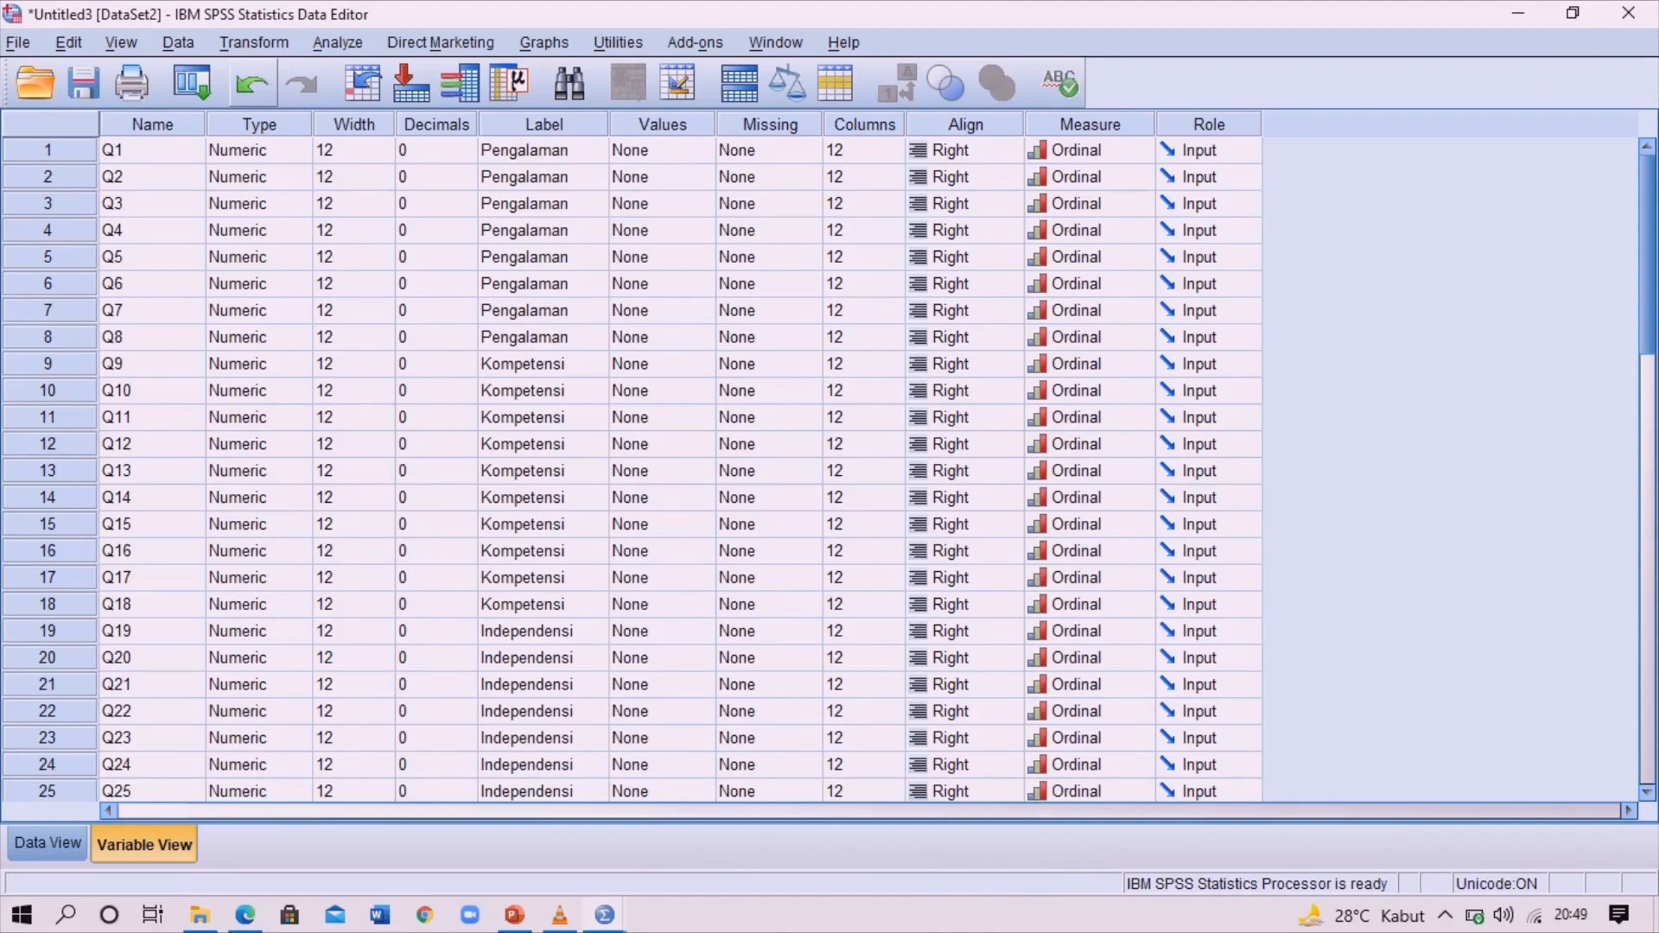
click(338, 42)
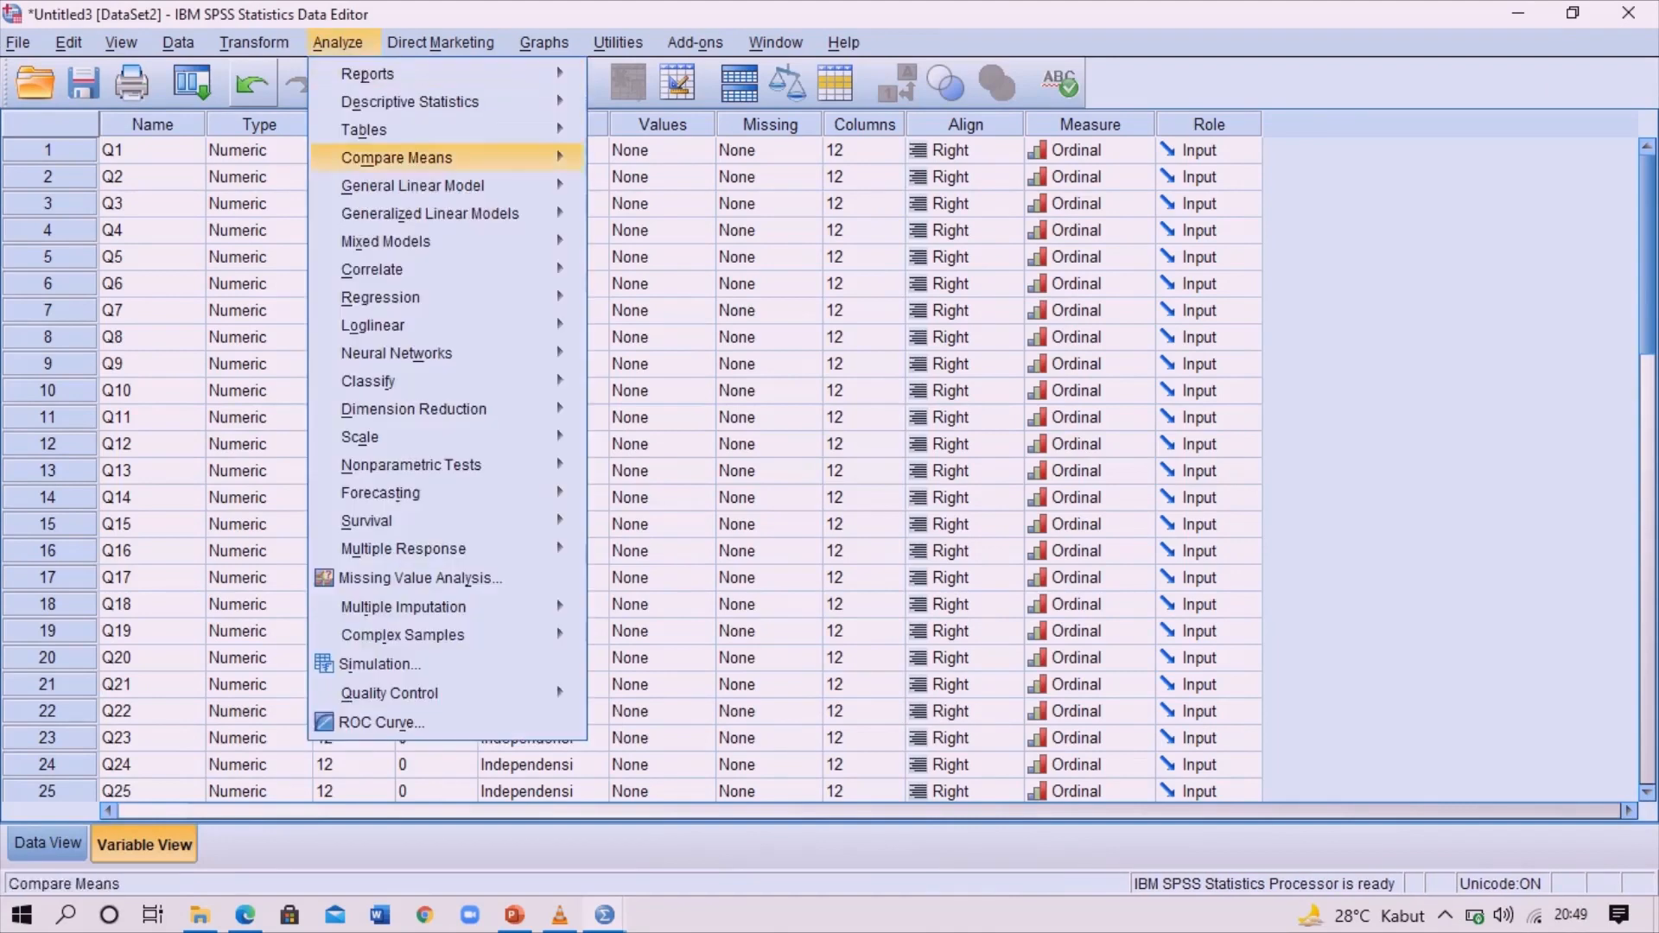
mouse_move(372, 269)
click(644, 274)
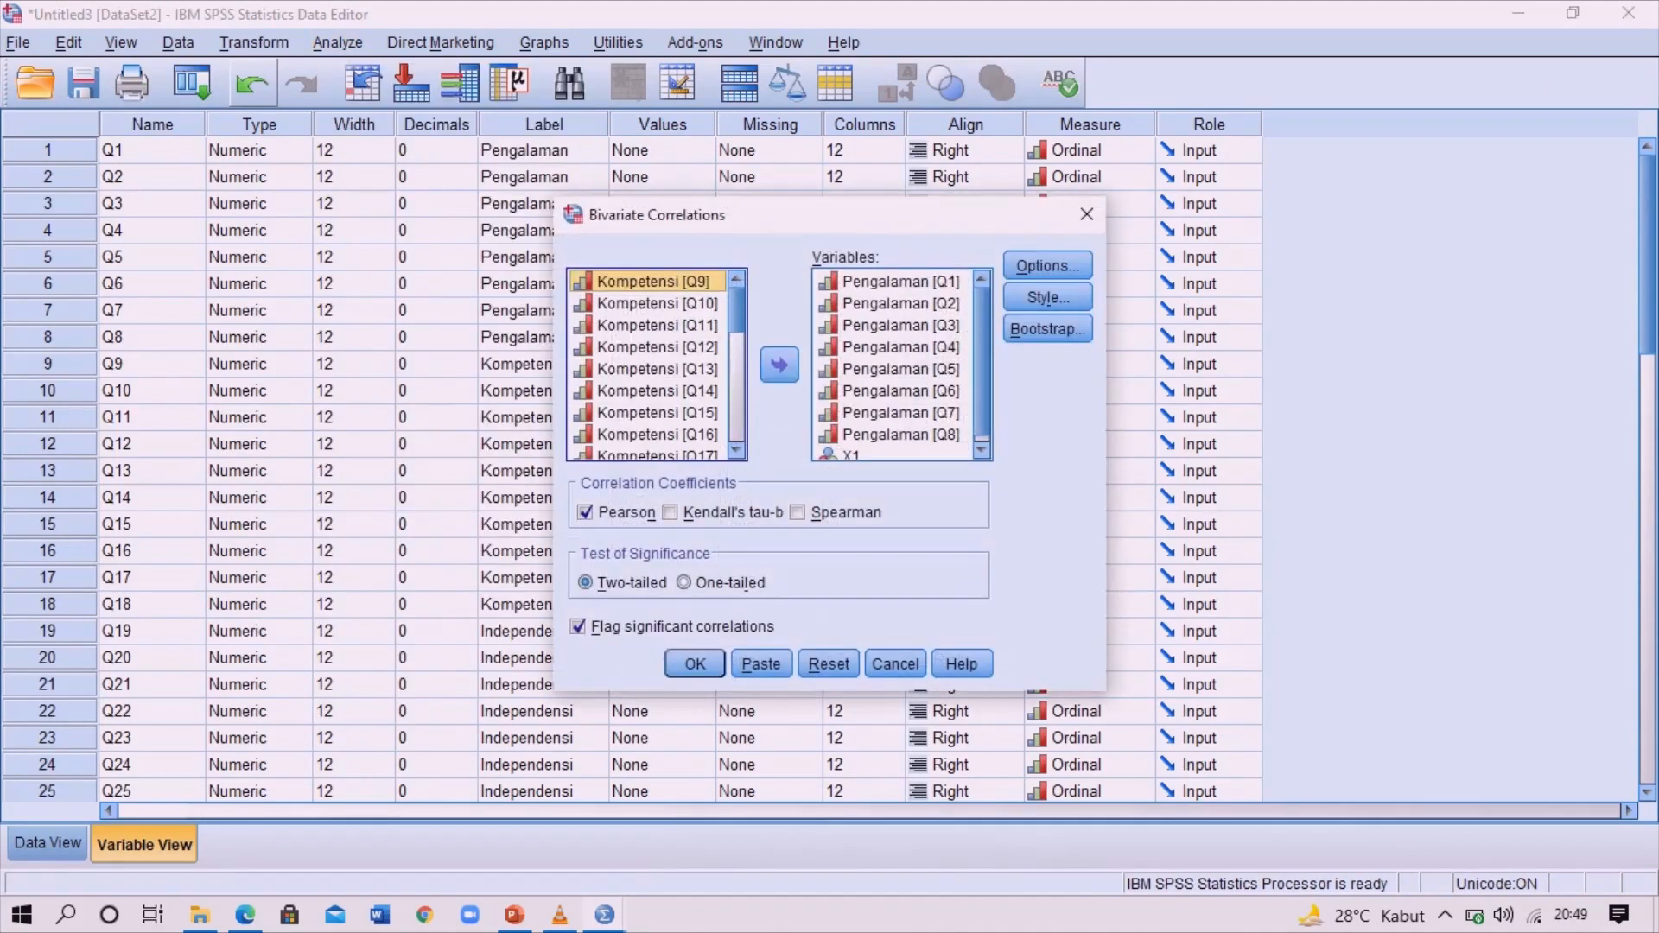
click(900, 281)
key(Down)
key(Up)
key(shift+Down)
key(shift+Down)
key(shift+Down)
key(shift+Down)
key(shift+Down)
key(shift+Down)
key(shift+Down)
key(shift+Down)
click(779, 365)
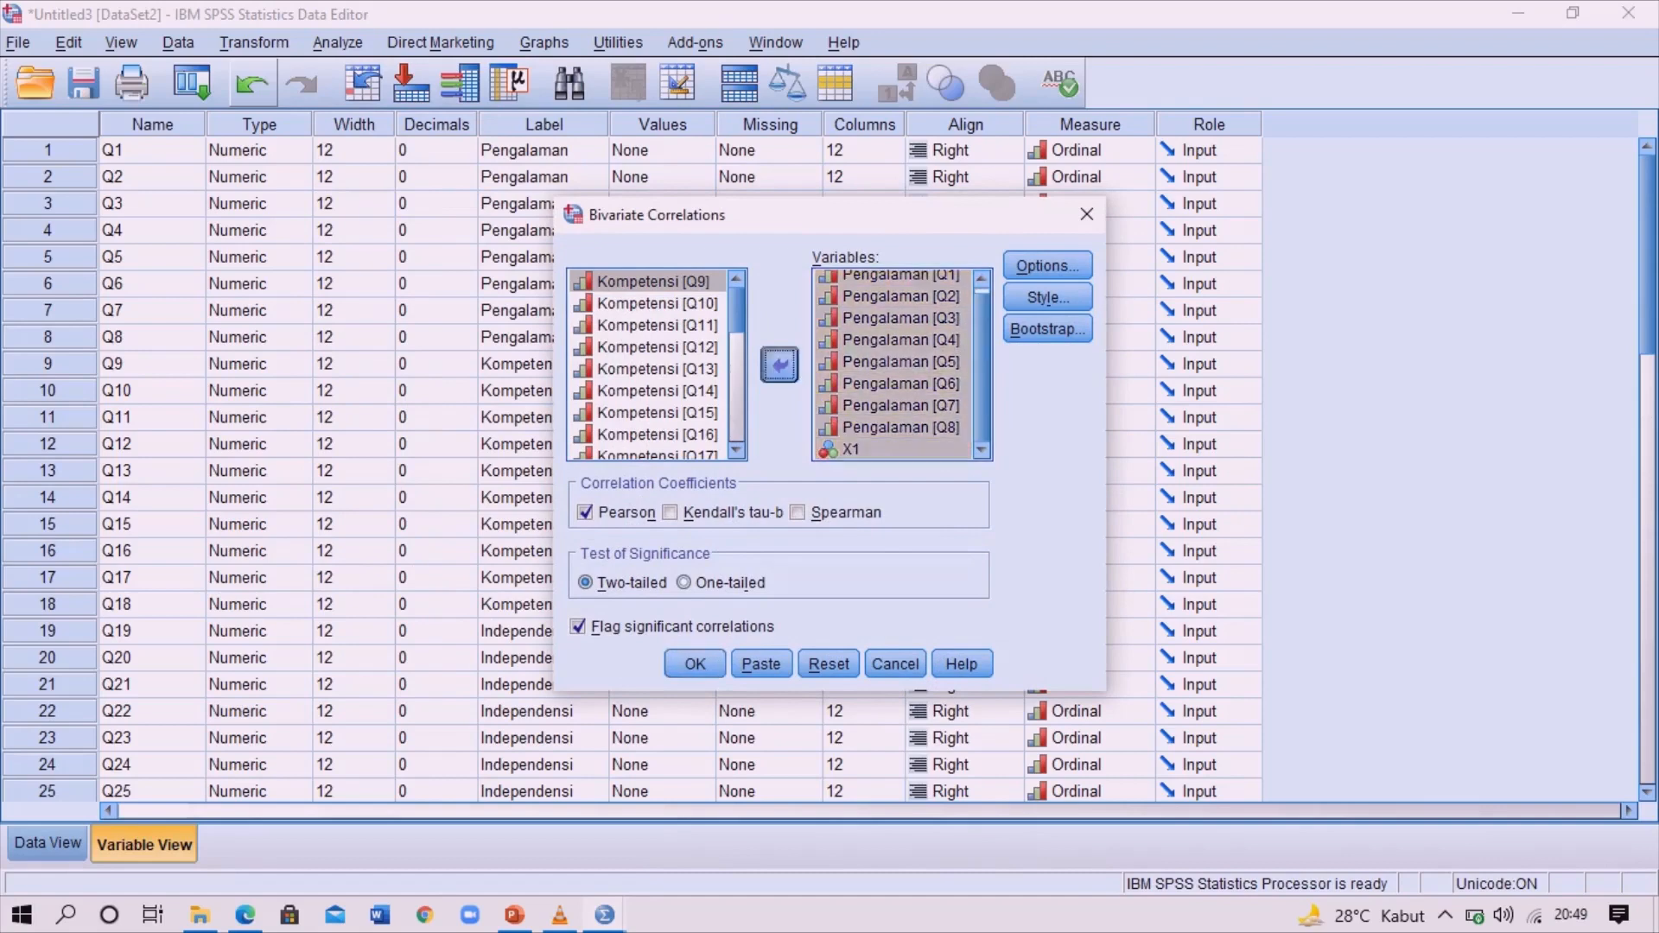
Add the Kompetensi items Q9 to Q18 to the correlation variables
scroll(656, 364, down, 8)
scroll(656, 365, up, 3)
scroll(657, 365, up, 3)
key(Down)
key(Down)
key(Down)
key(Down)
key(Down)
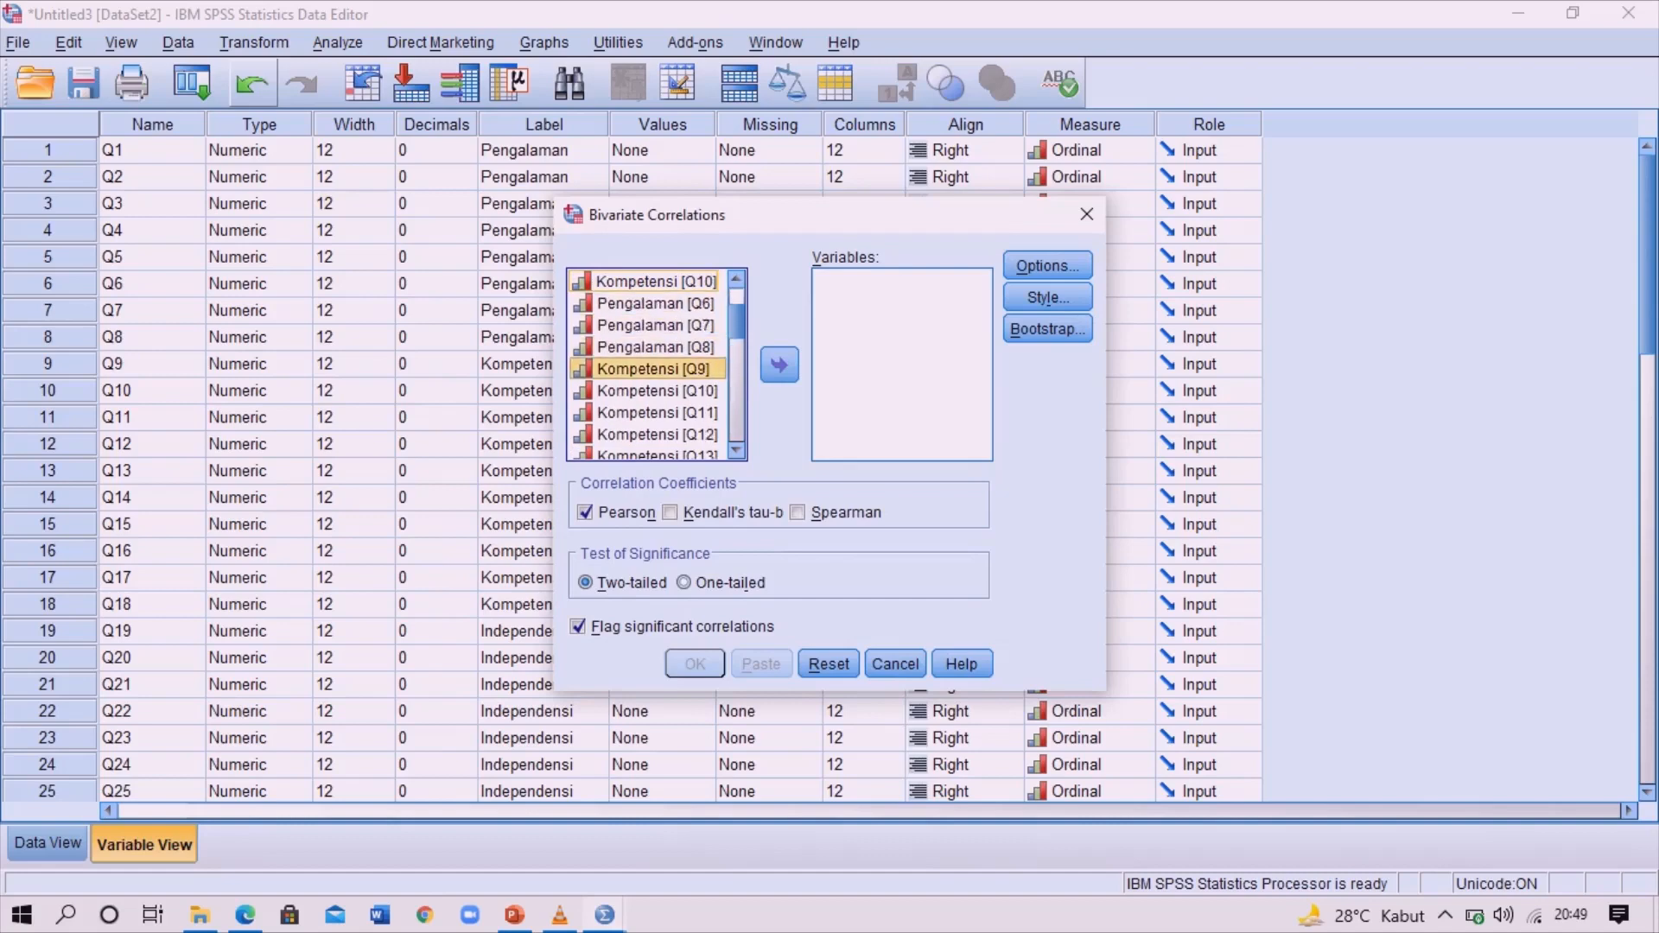
key(shift+Down)
key(shift+Down)
key(shift+Down)
key(shift+Down)
key(shift+Down)
key(shift+Down)
key(shift+Down)
key(shift+Down)
key(shift+Down)
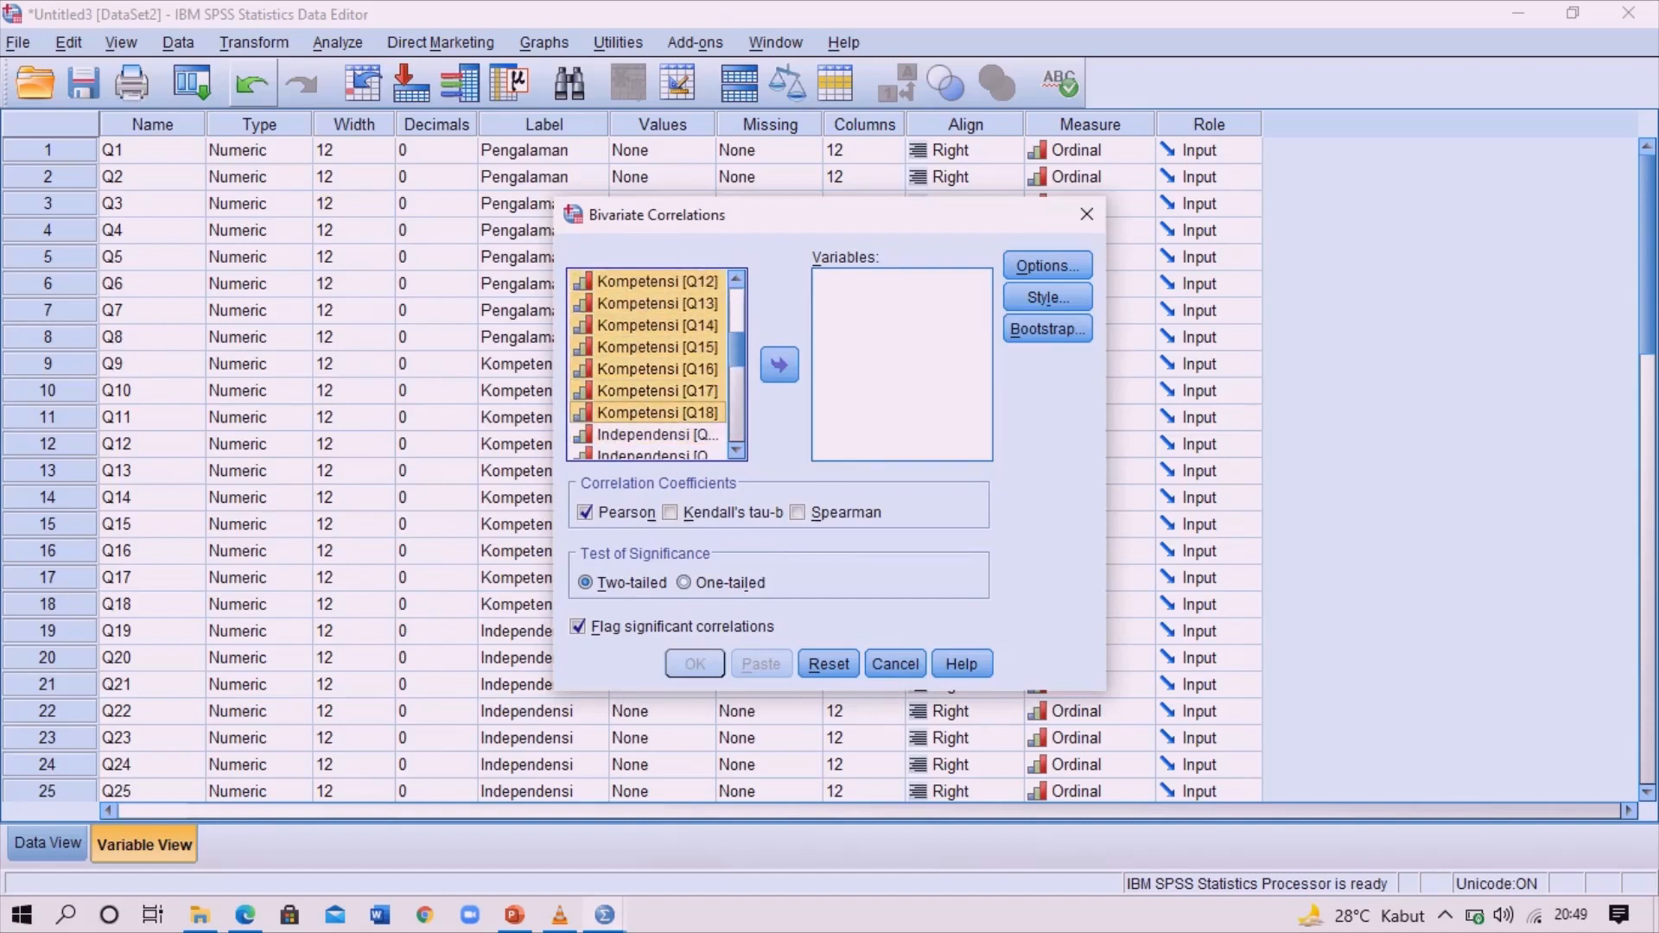
click(779, 364)
Add the X2 total to the correlation variables and run the Pearson correlation with the Kompetensi items
scroll(657, 365, down, 3)
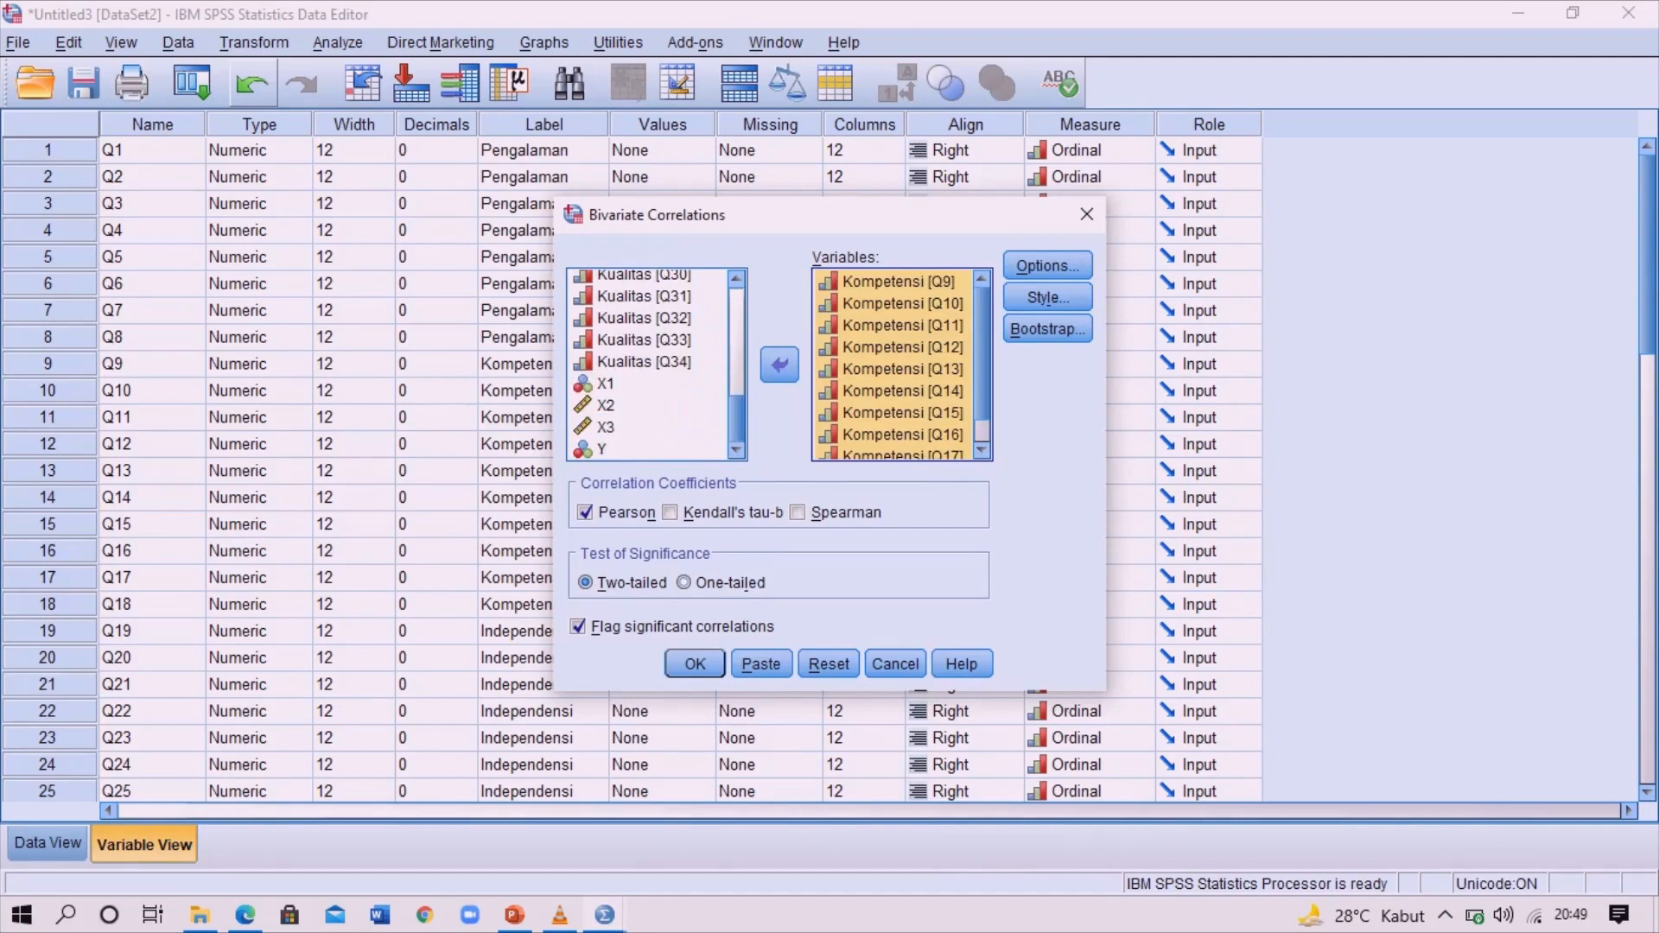
click(605, 405)
click(779, 364)
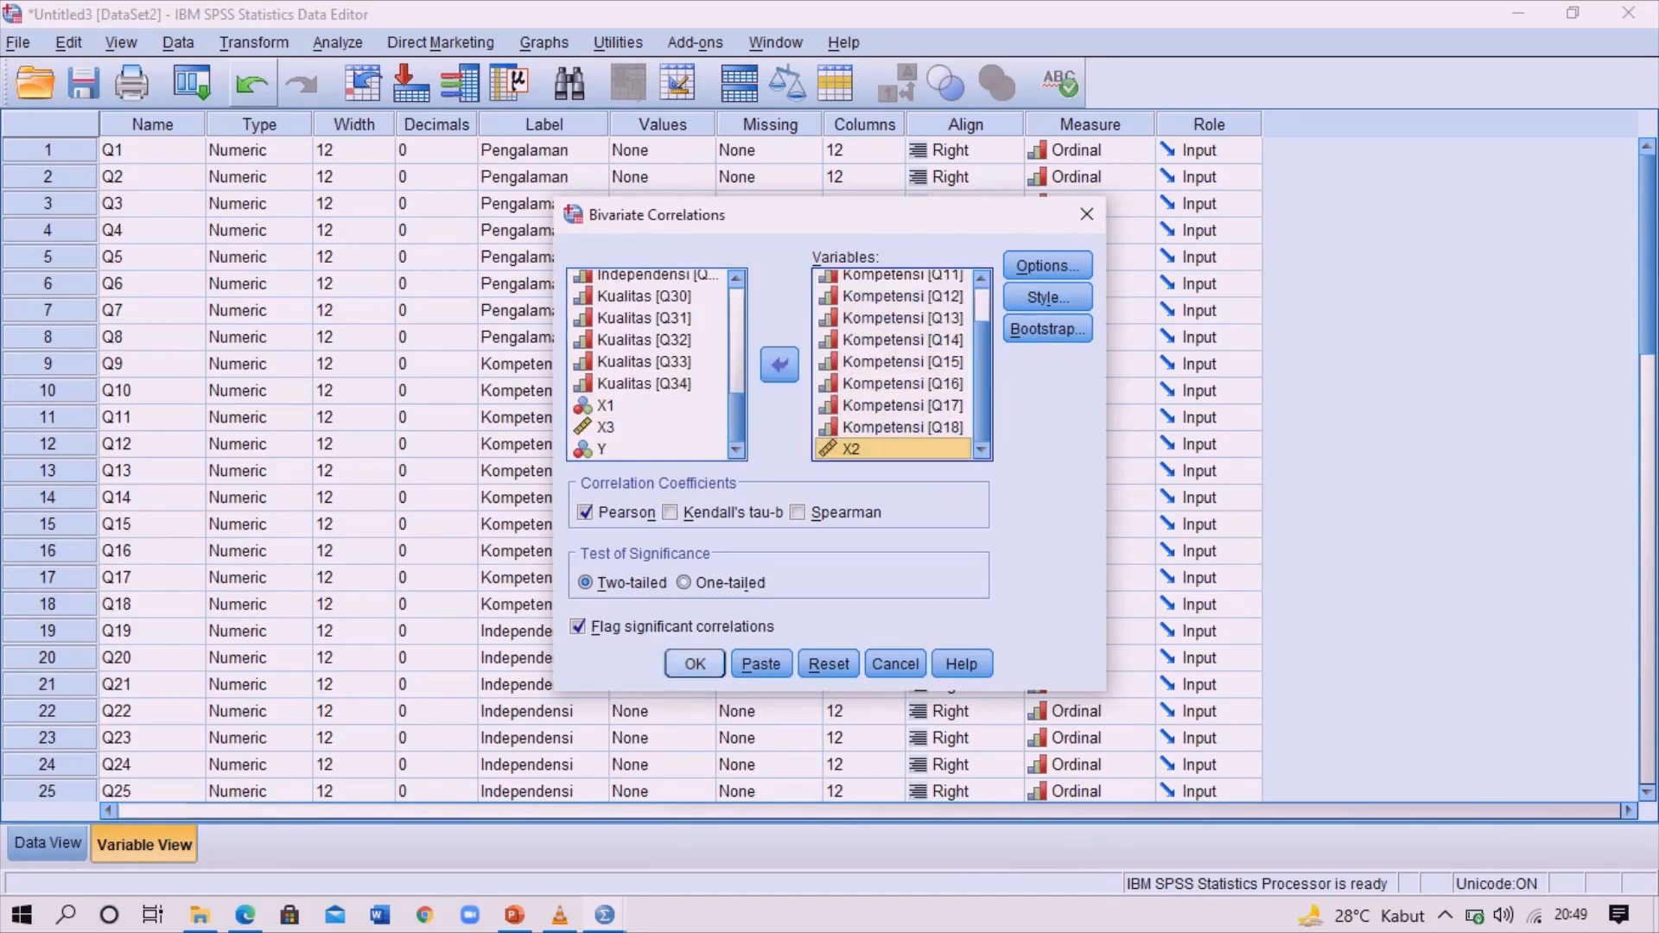
key(Return)
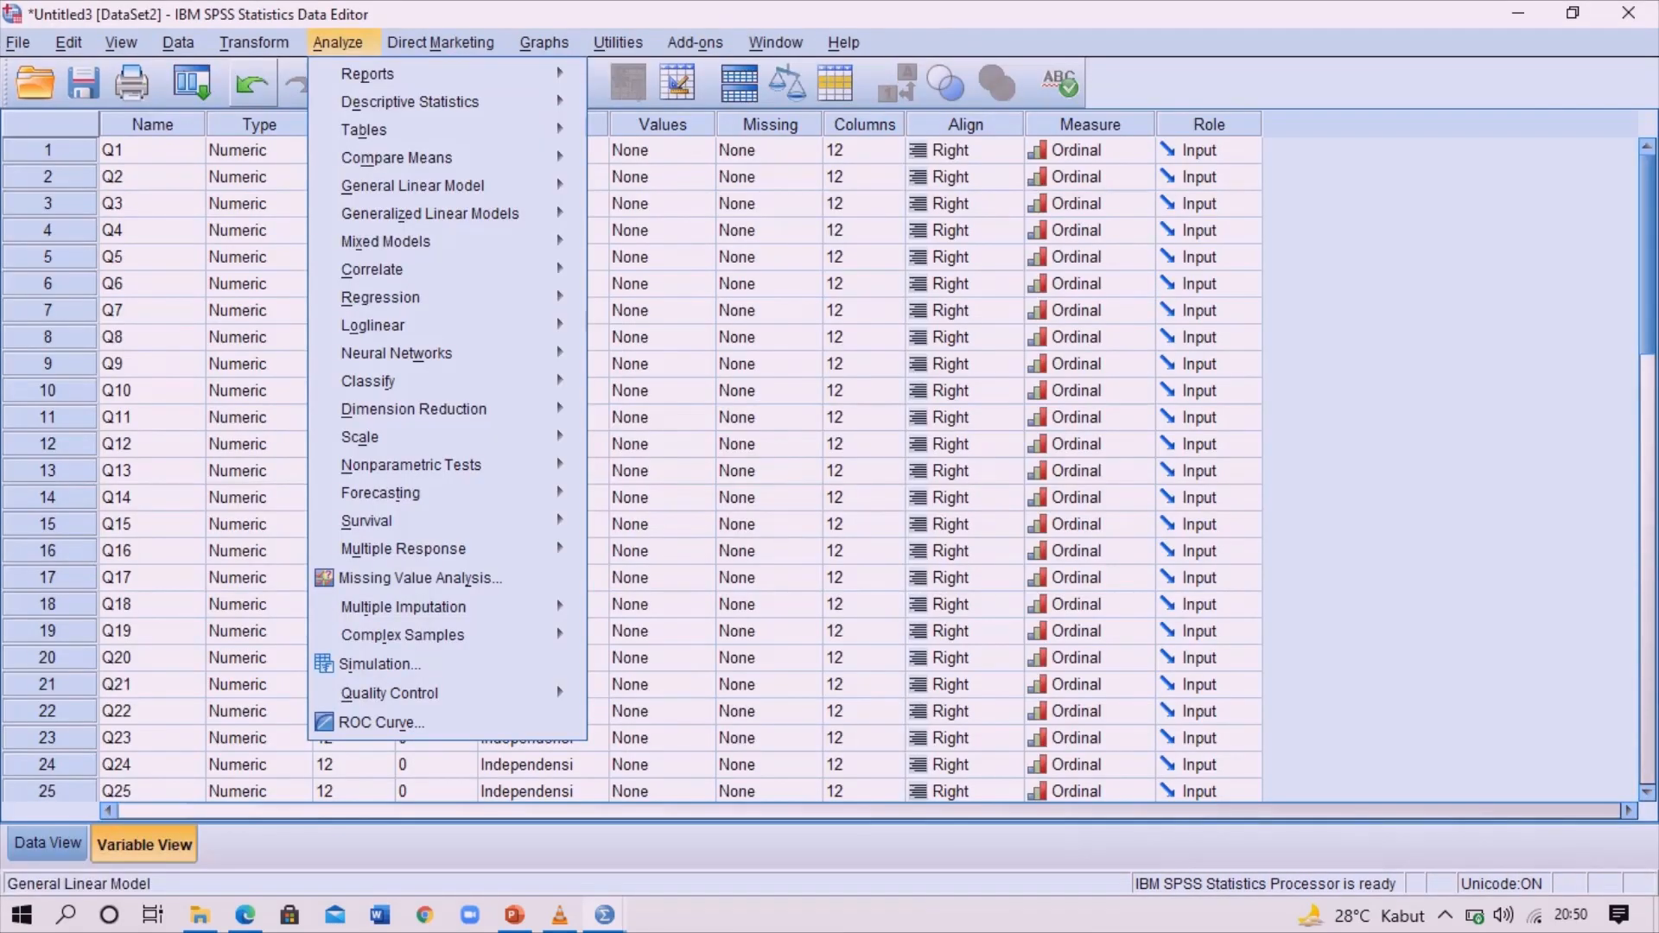
Reopen Bivariate Correlations, replace the Kompetensi items and X2 with the Independensi items and X3, and run the Pearson correlation
mouse_move(373, 269)
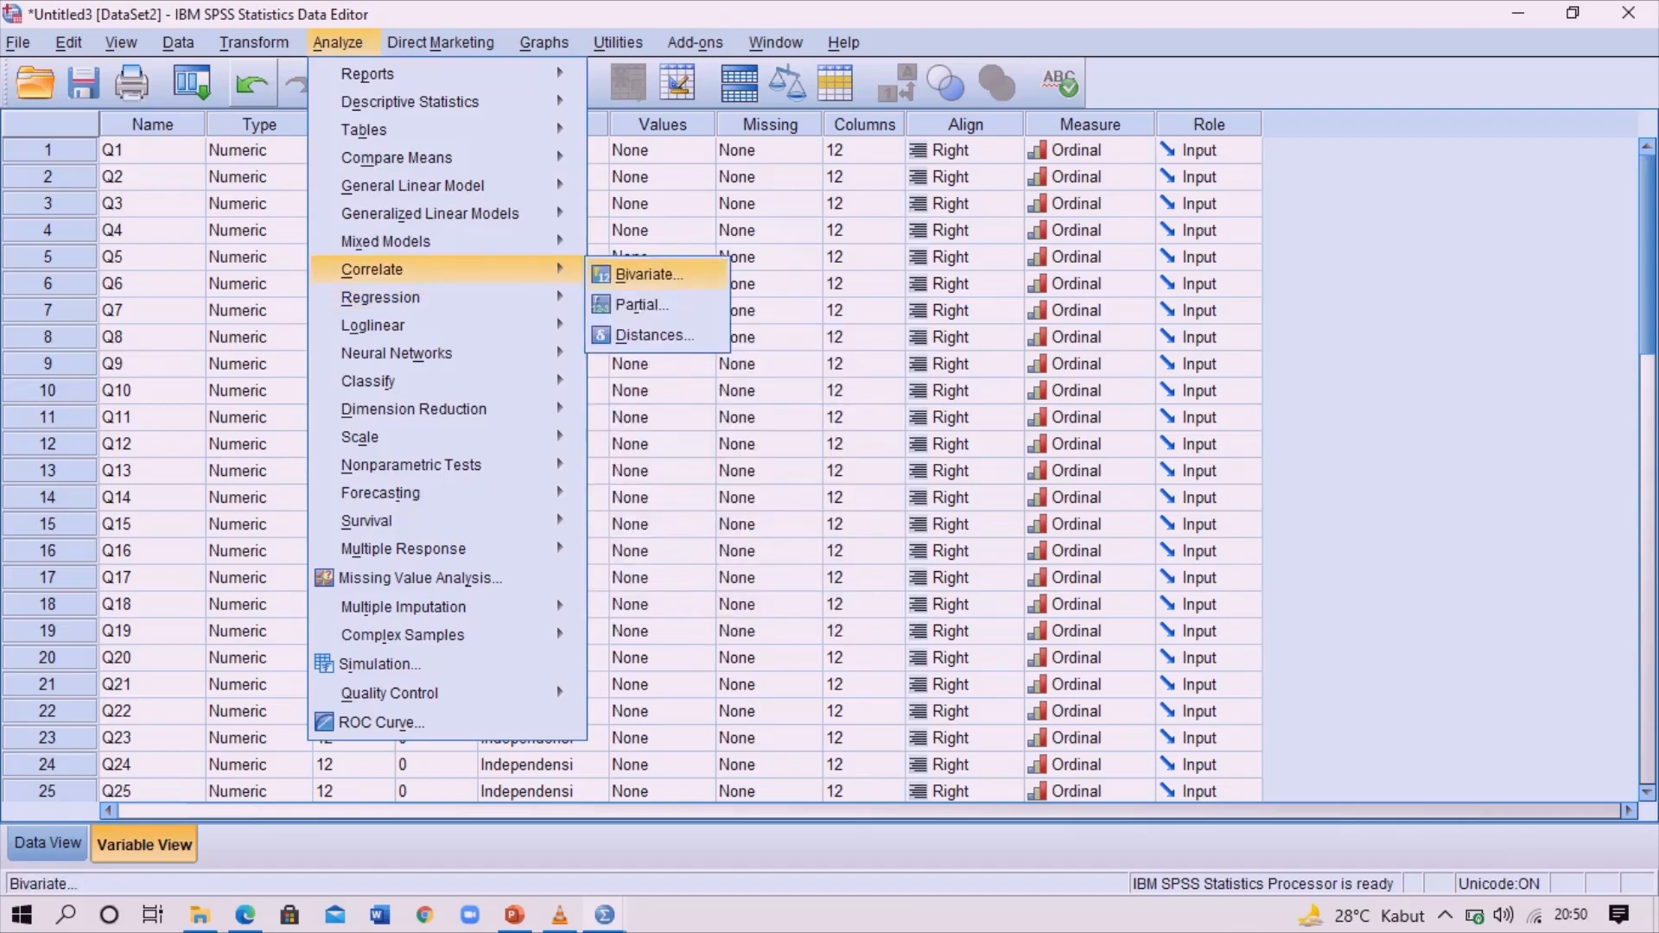
click(646, 274)
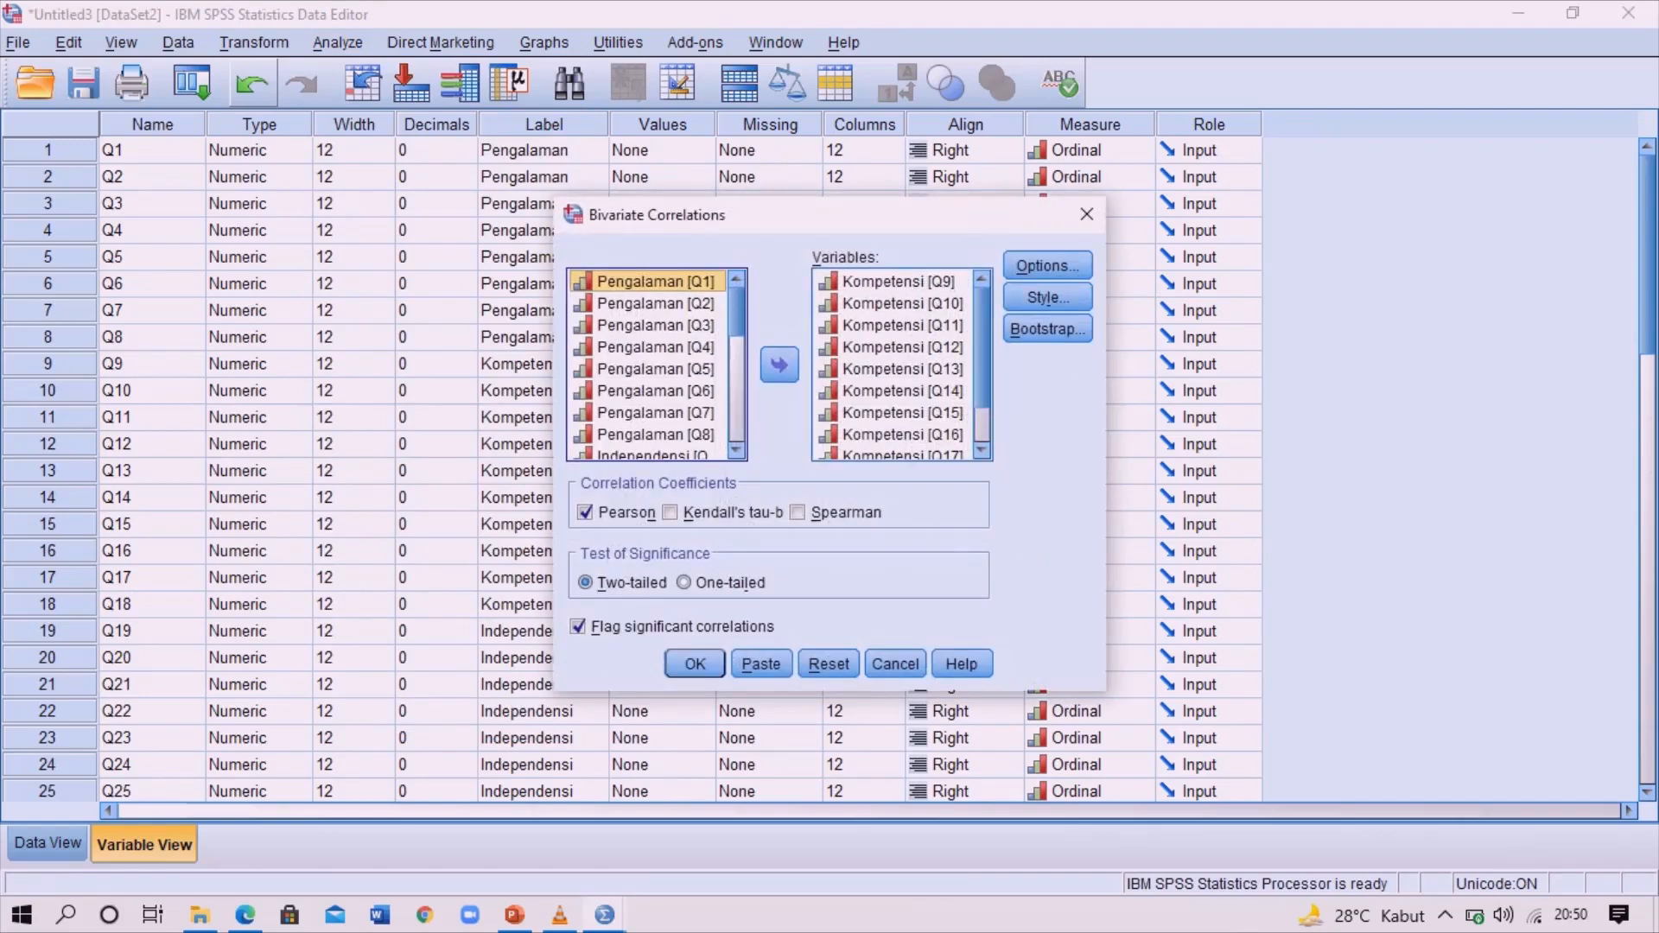
click(898, 281)
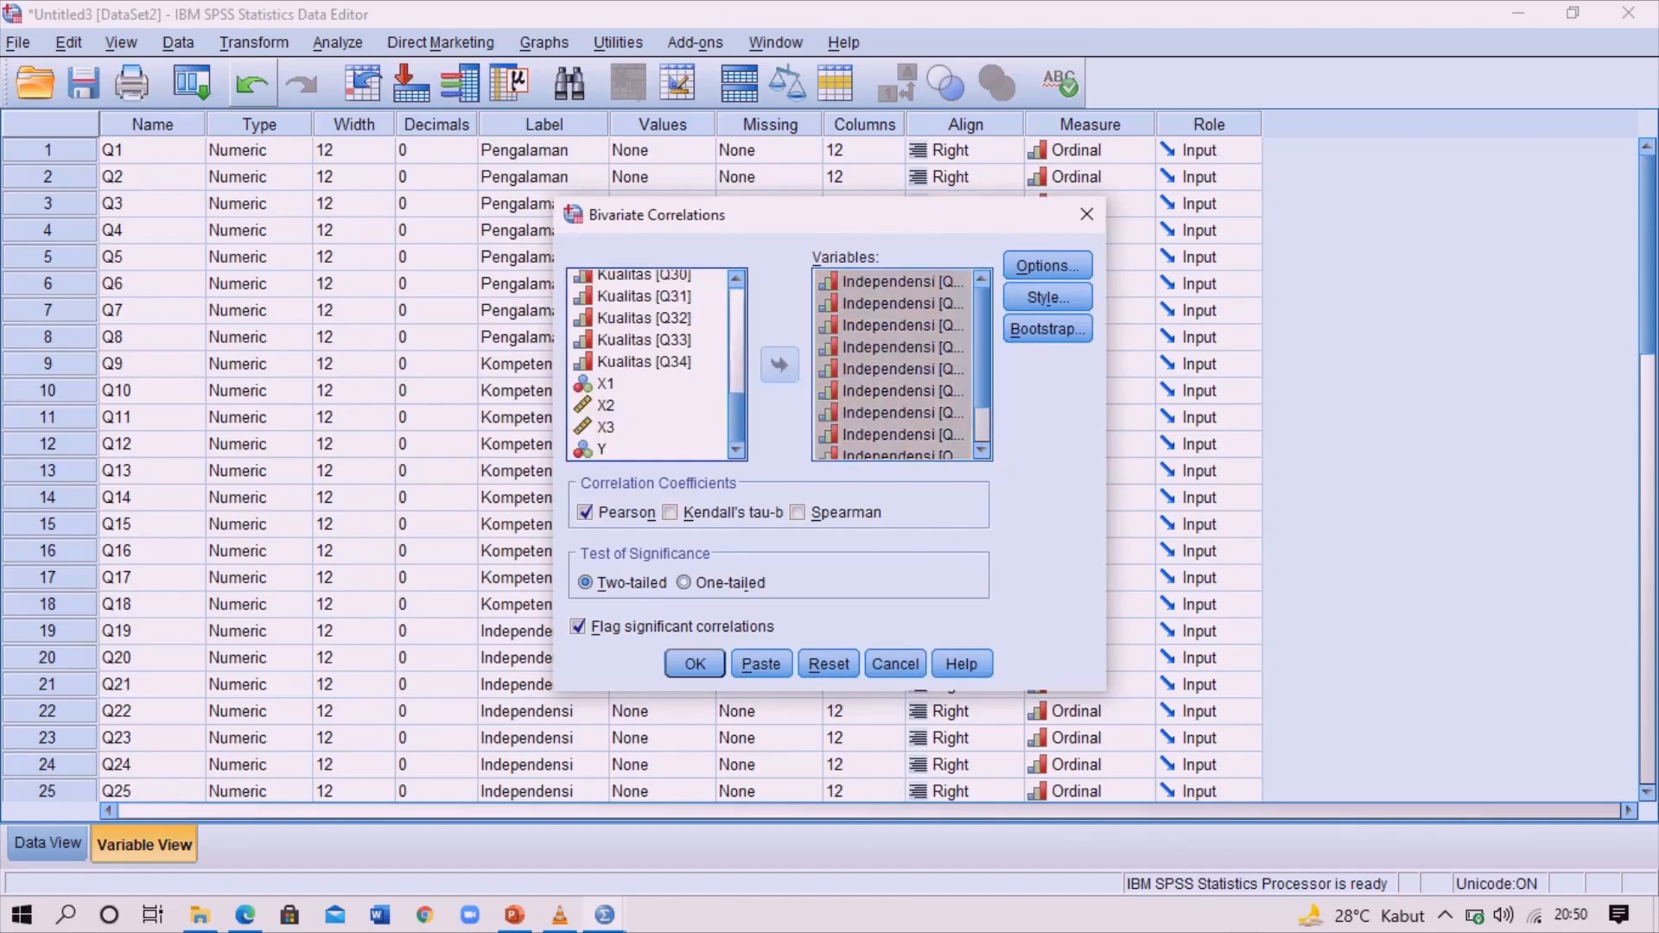
click(648, 426)
click(779, 365)
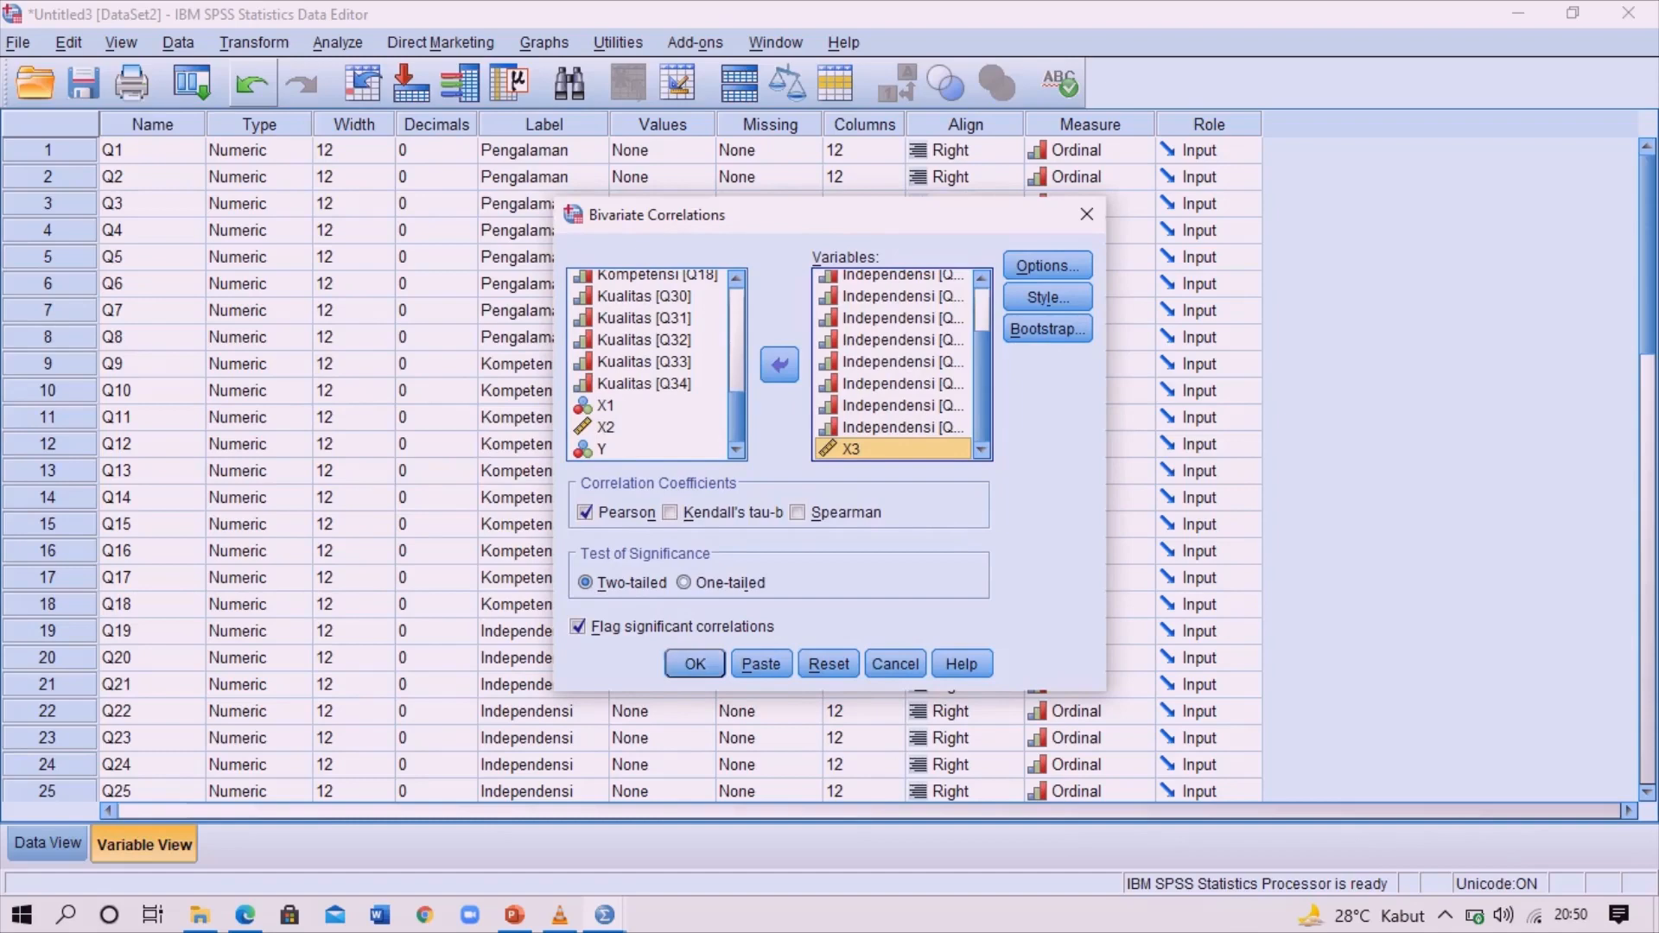
key(Return)
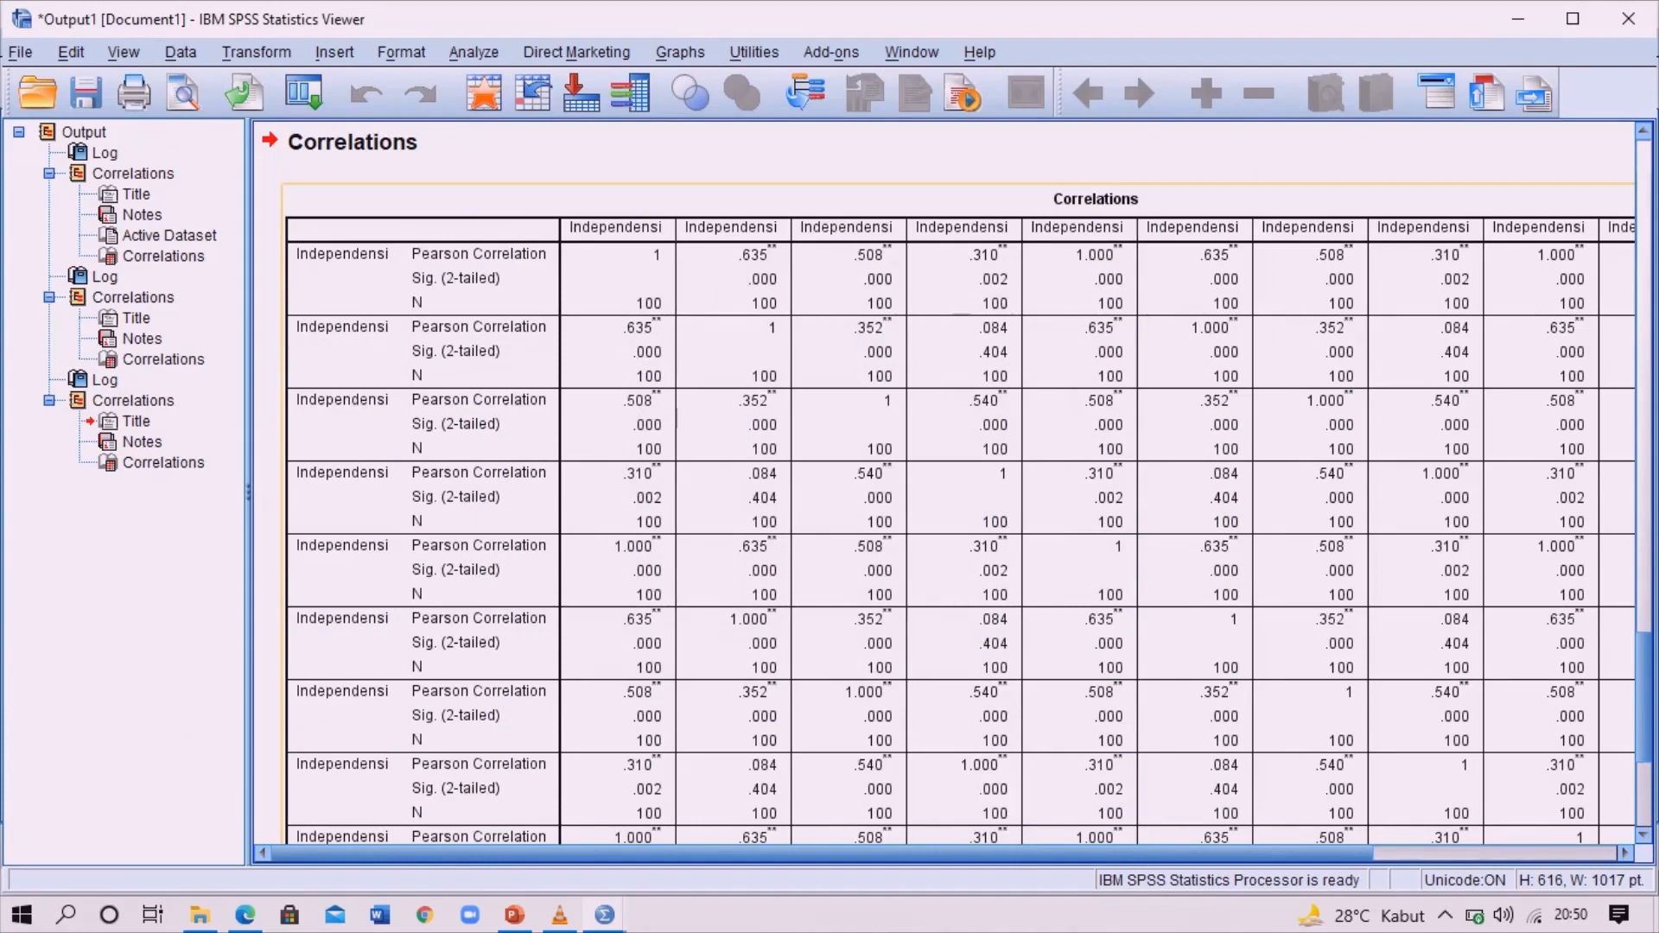
scroll(943, 482, right, 5)
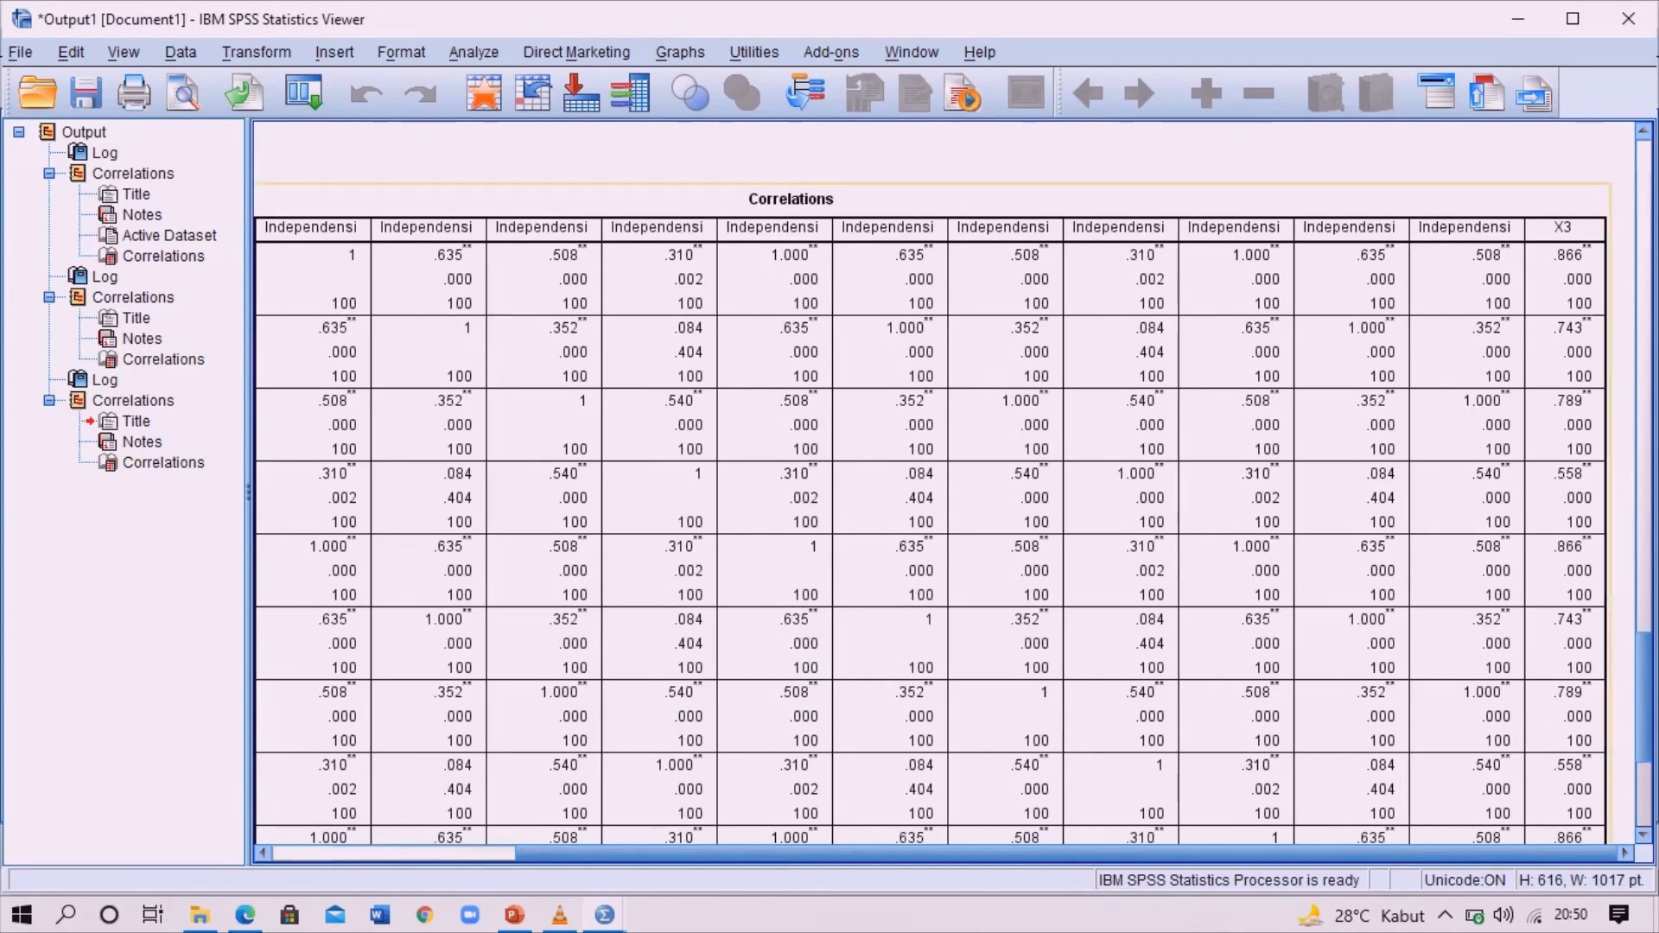
scroll(943, 482, down, 3)
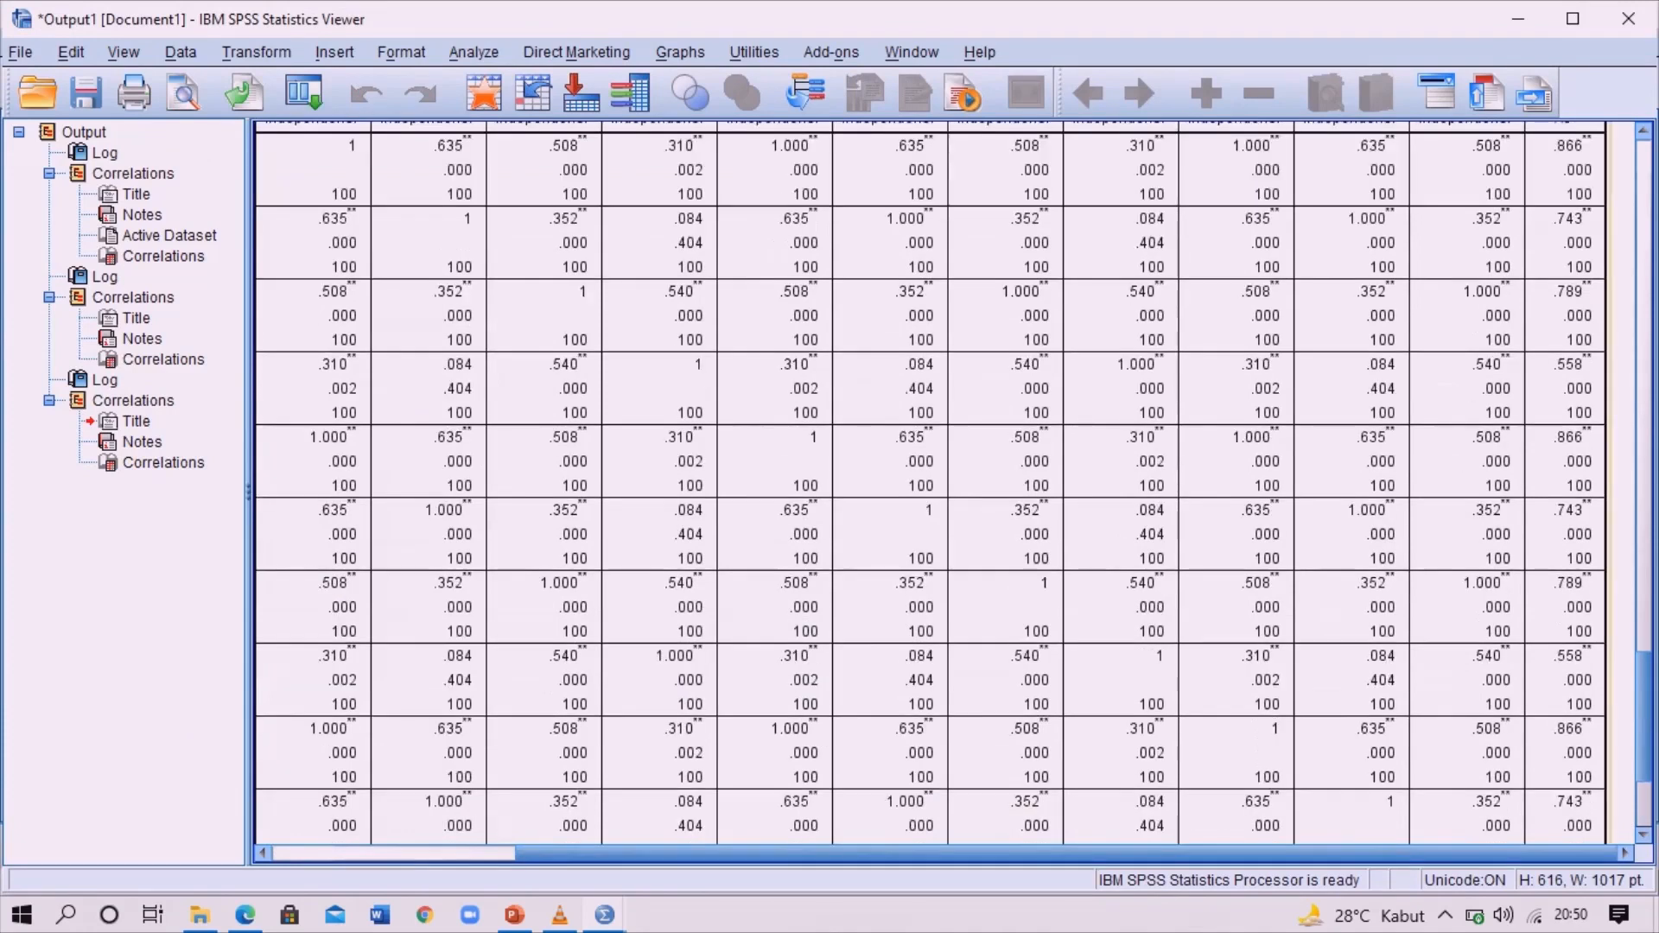
Reopen Bivariate Correlations on the Untitled3 dataset and clear the Independensi items and X3 from the variables
mouse_move(605, 914)
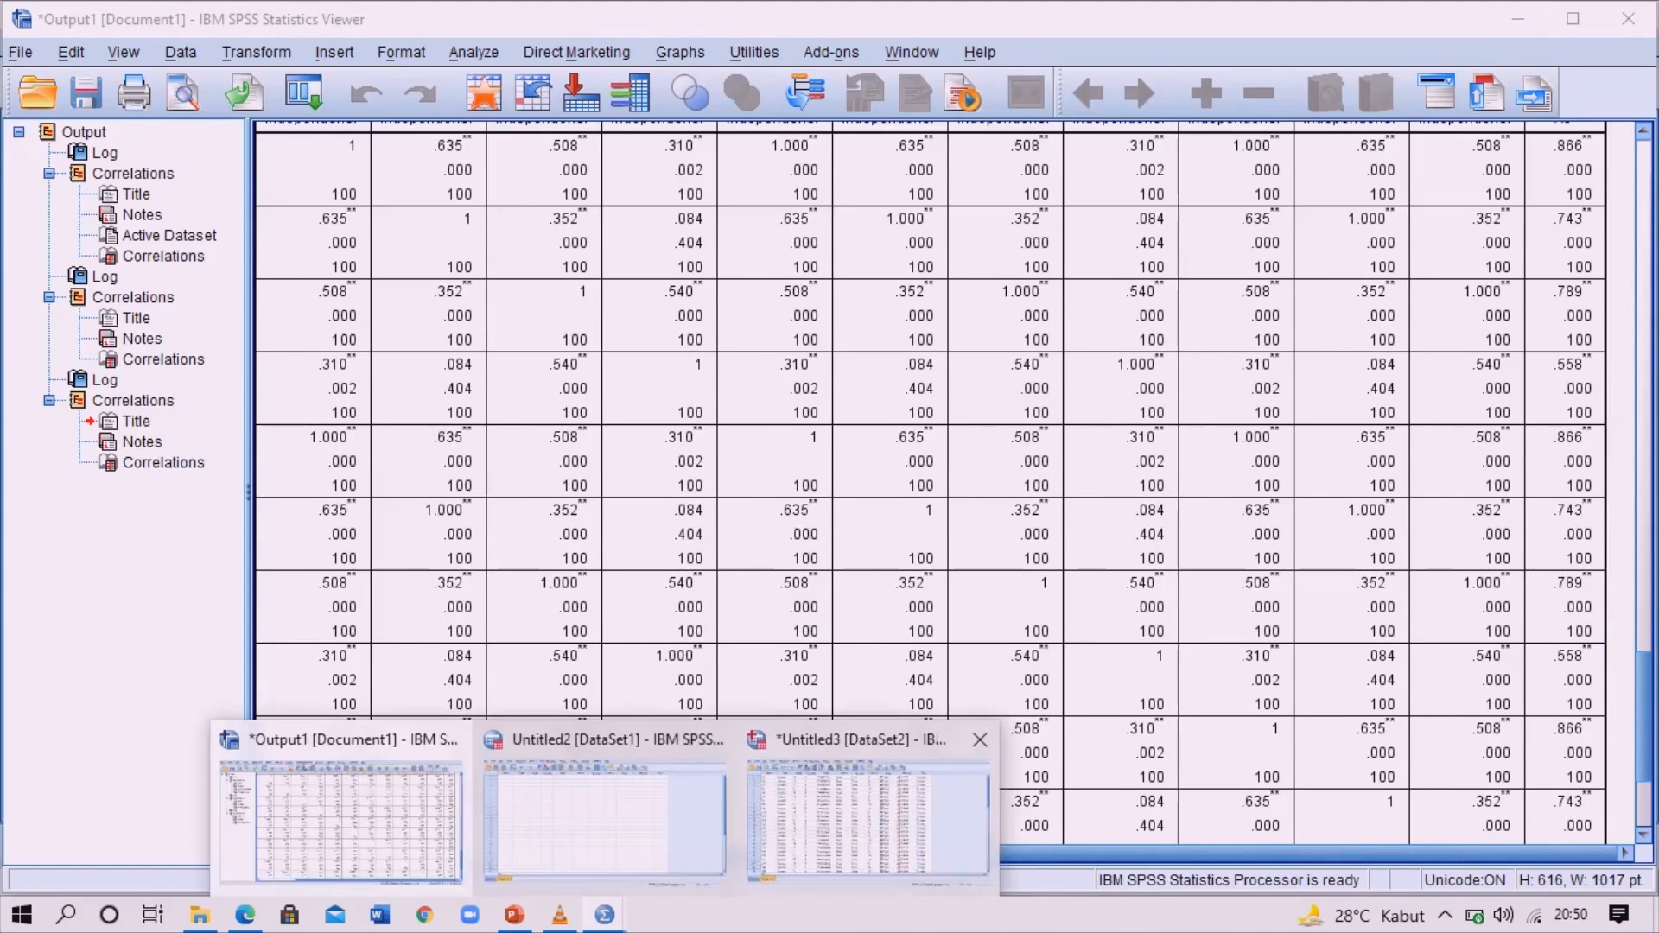
click(1028, 795)
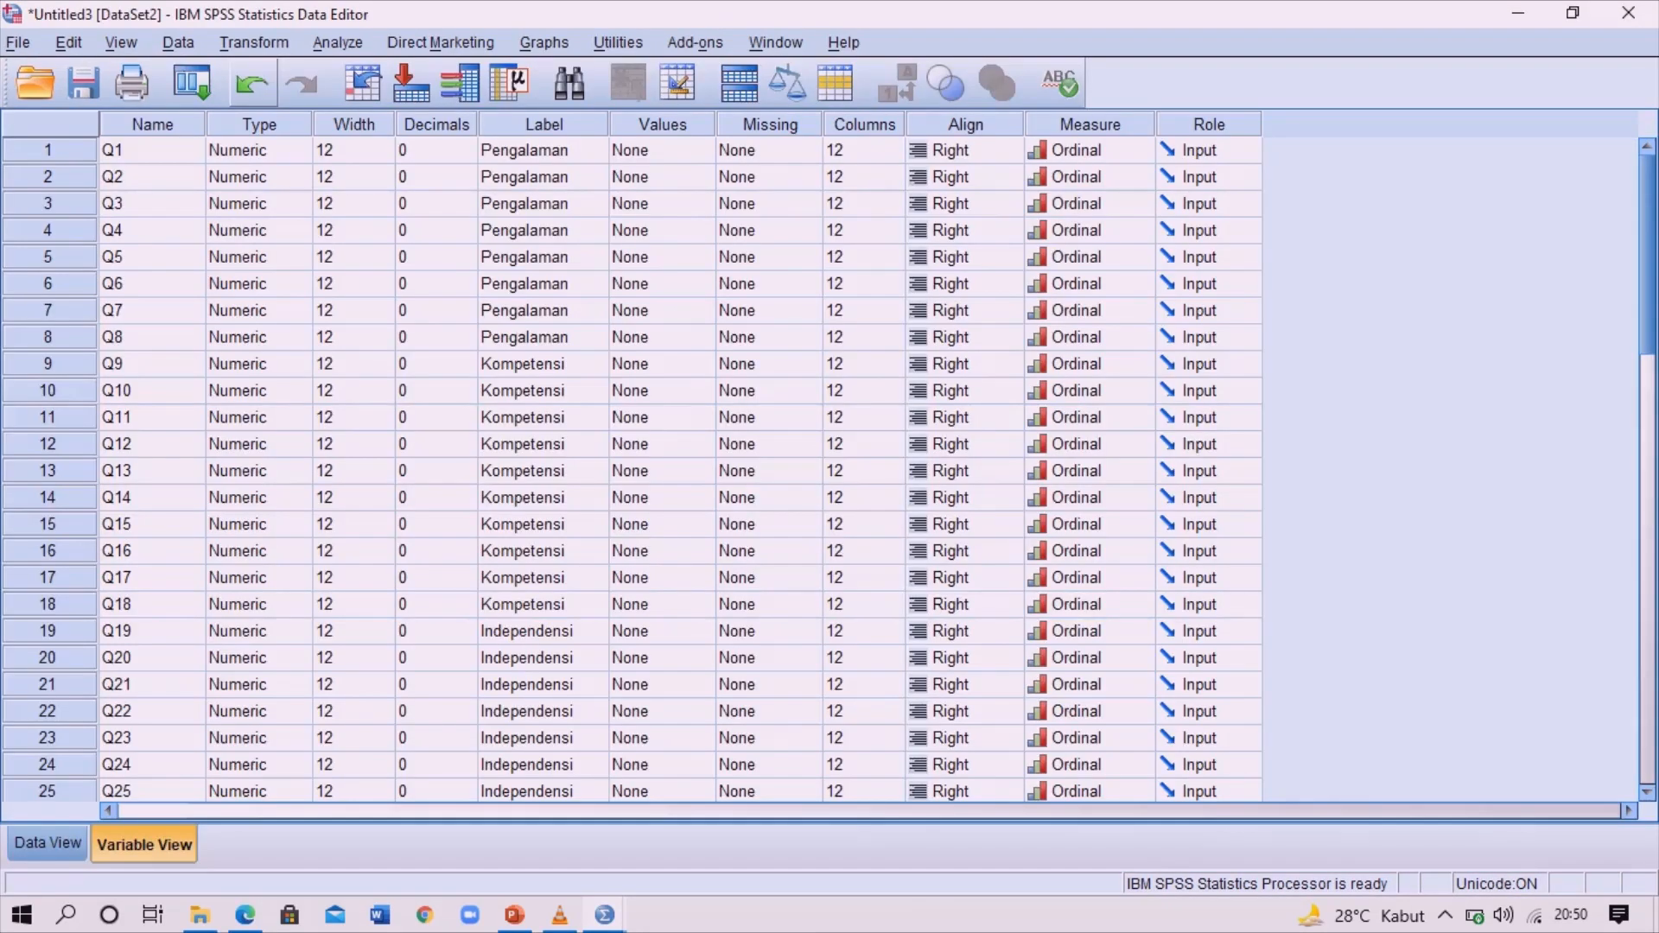
click(338, 42)
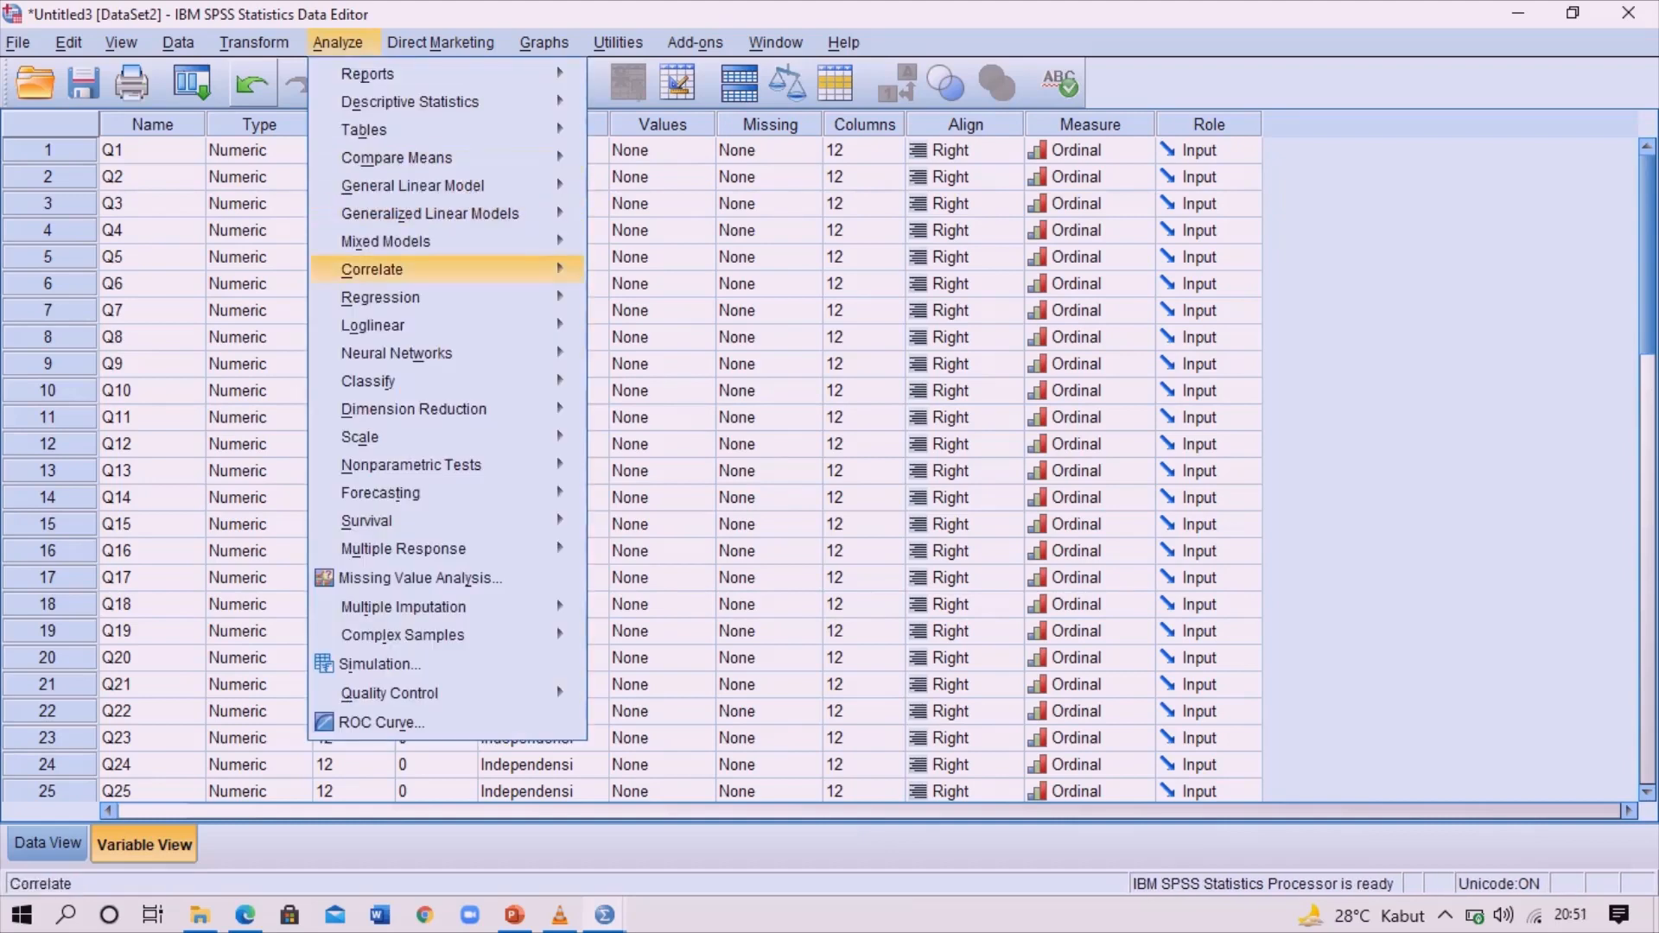
mouse_move(374, 269)
mouse_move(385, 241)
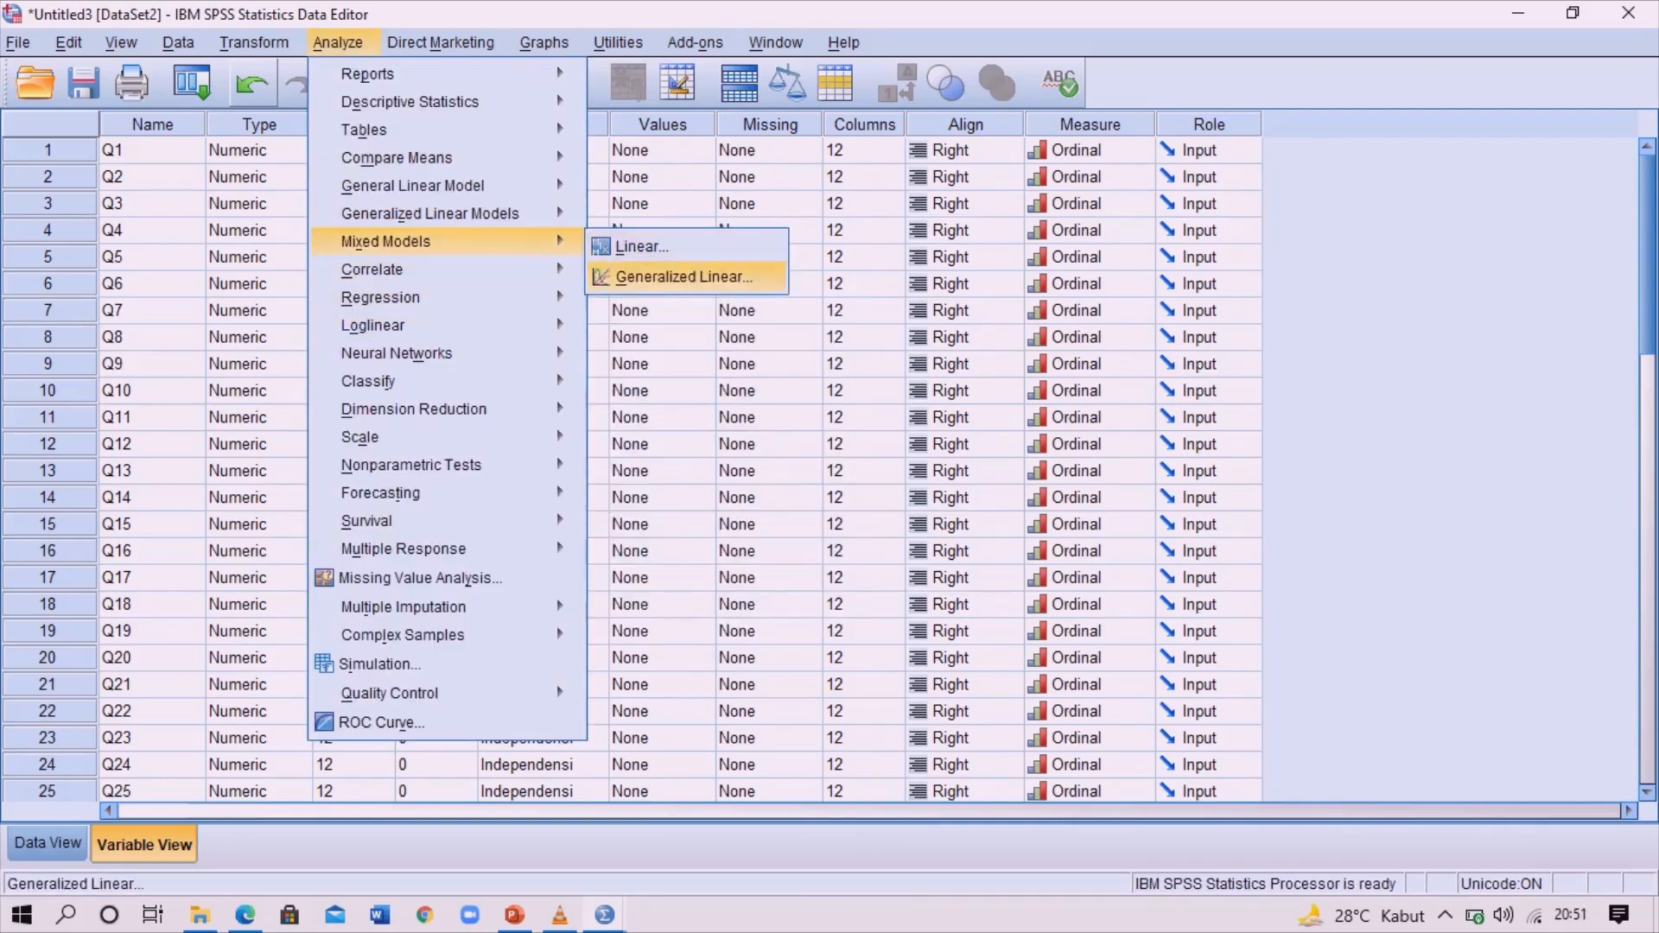
click(640, 269)
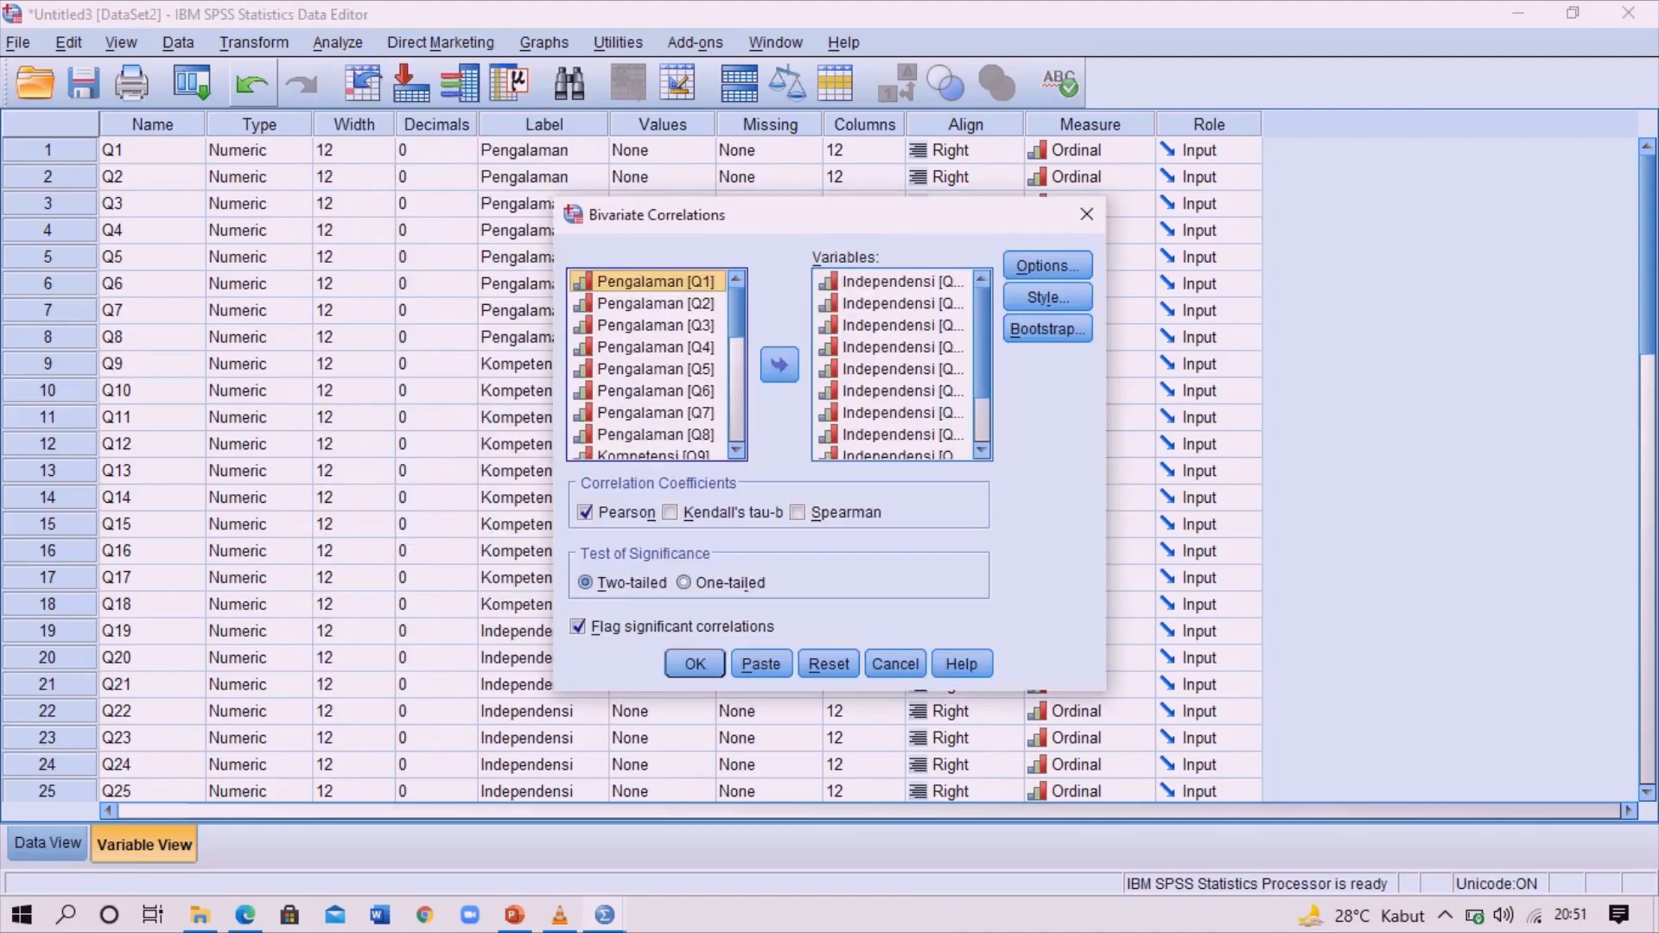
click(902, 281)
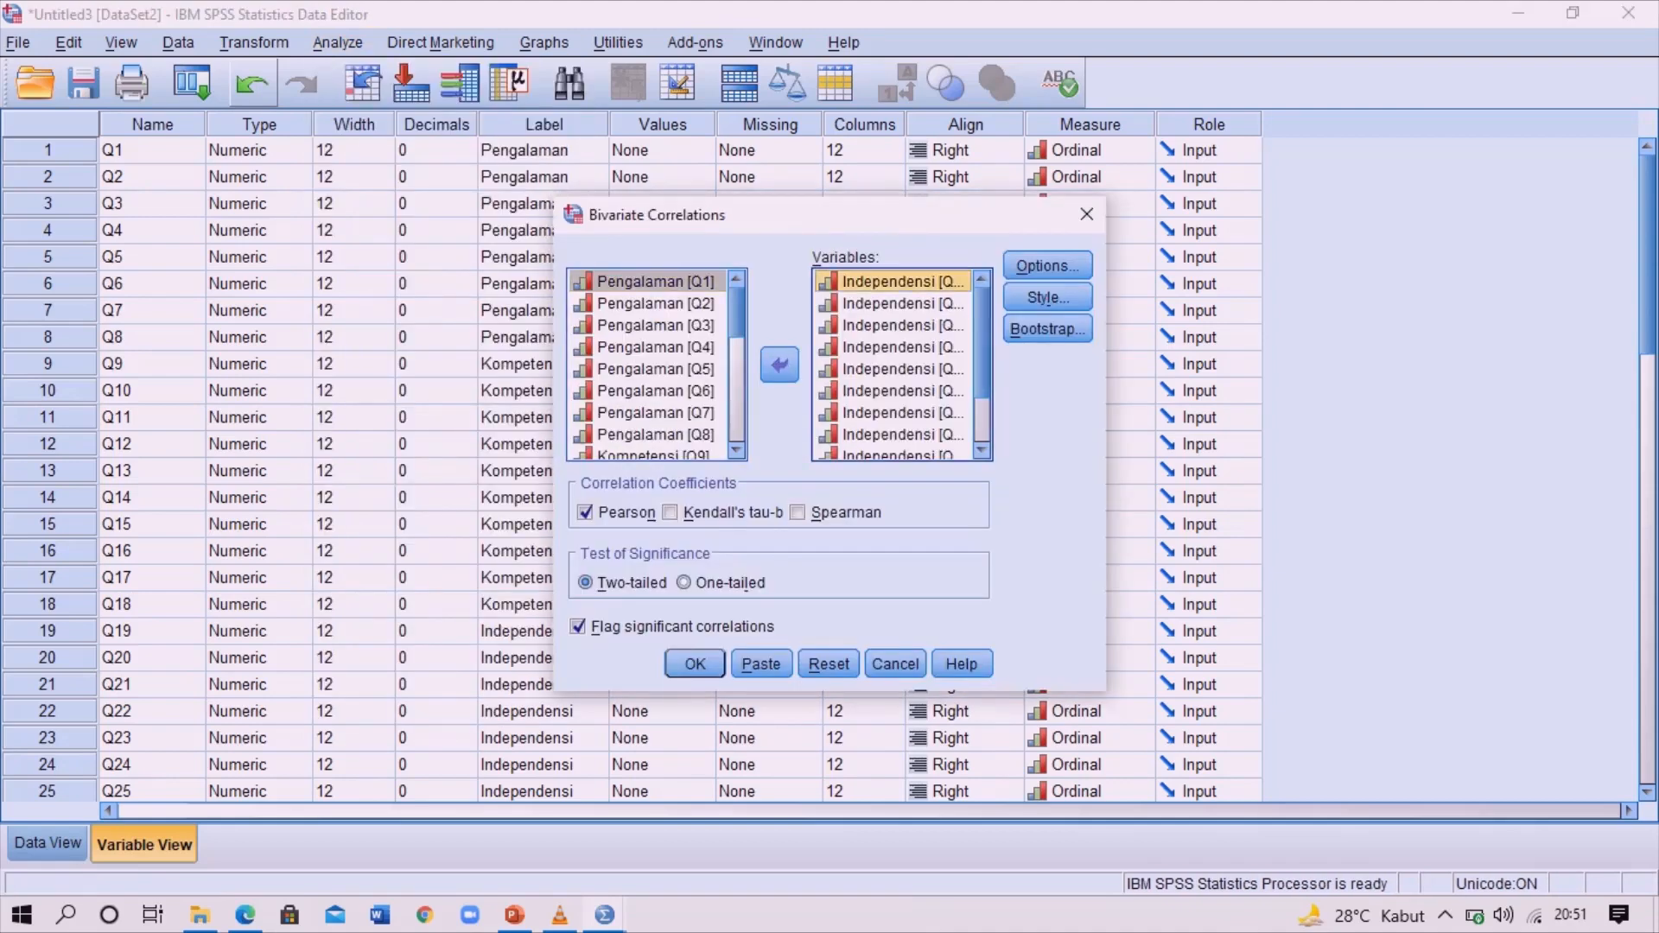
key(shift+Down)
key(shift+Down)
key(shift+Down)
key(shift+Down)
key(shift+Down)
key(shift+Down)
key(shift+Down)
key(shift+Down)
key(shift+Down)
key(shift+Down)
key(shift+Down)
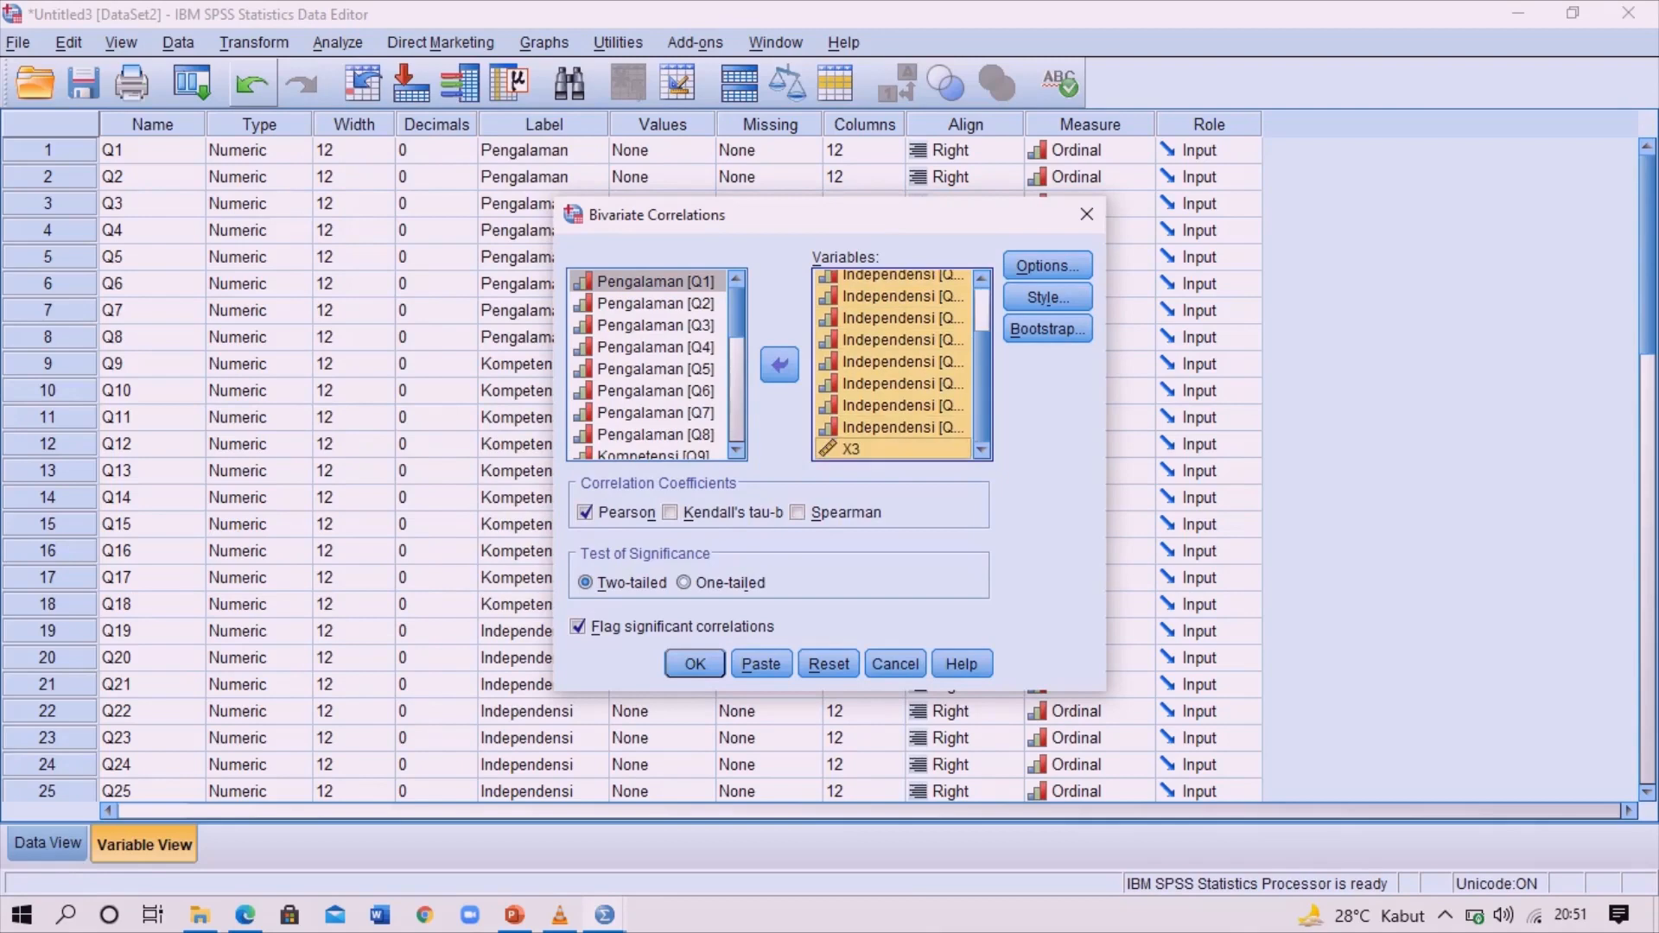
Add the Kualitas items Q30 to Q34 to the correlation variables
key(shift+Down)
key(shift+Down)
key(shift+Down)
key(shift+Down)
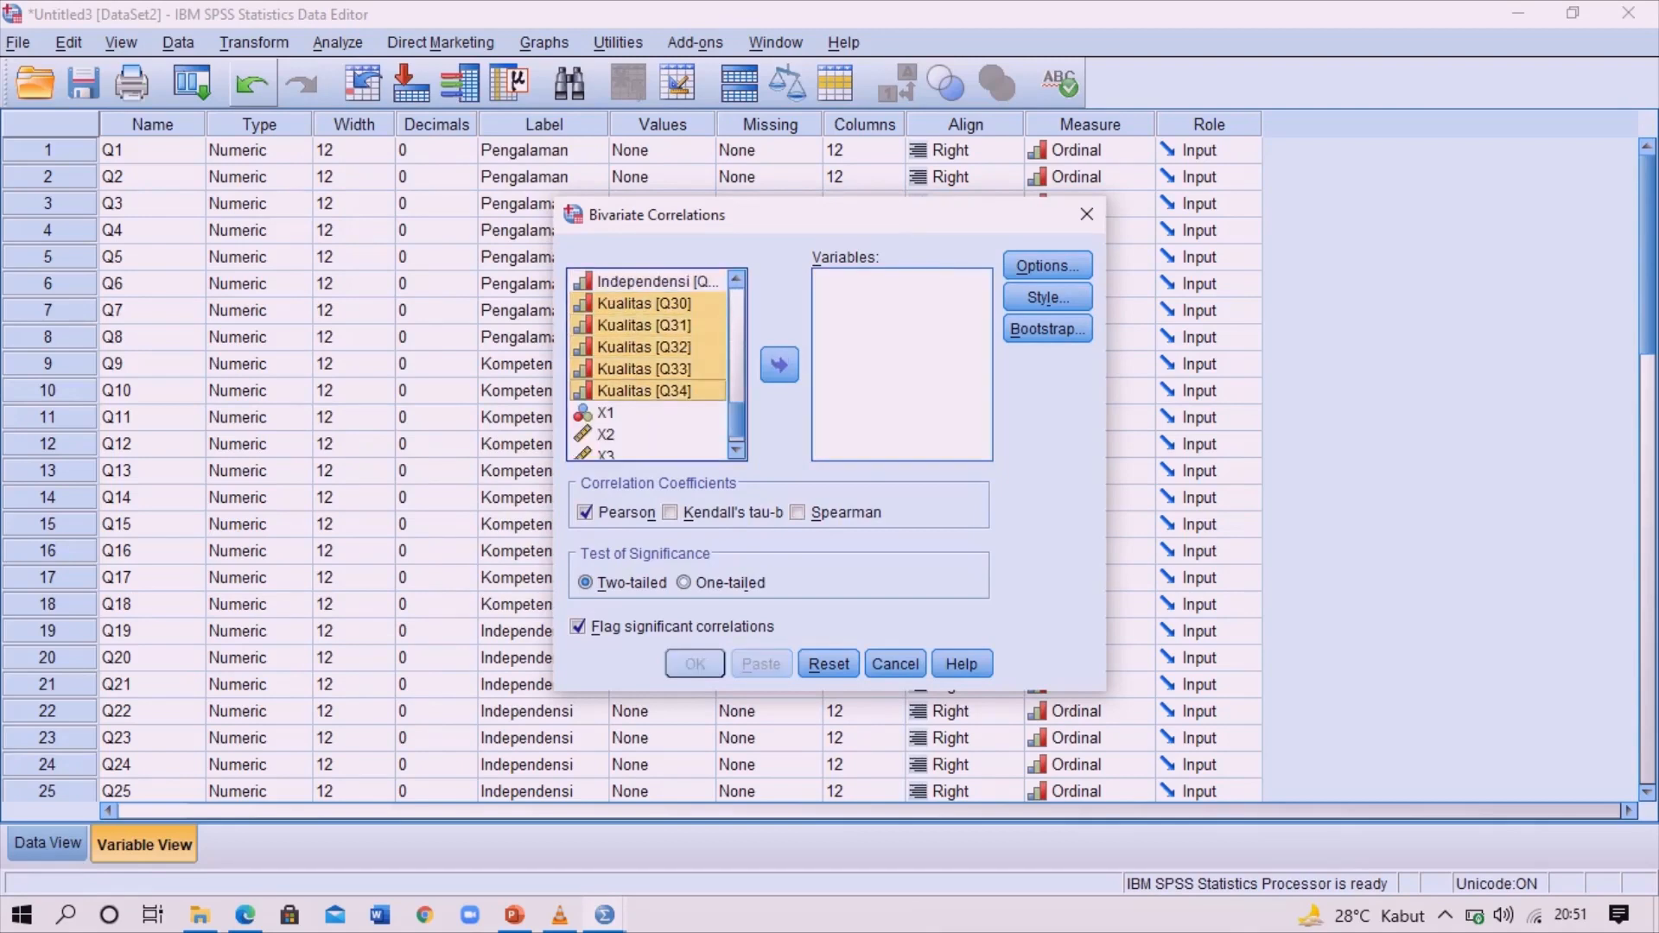
scroll(646, 365, down, 1)
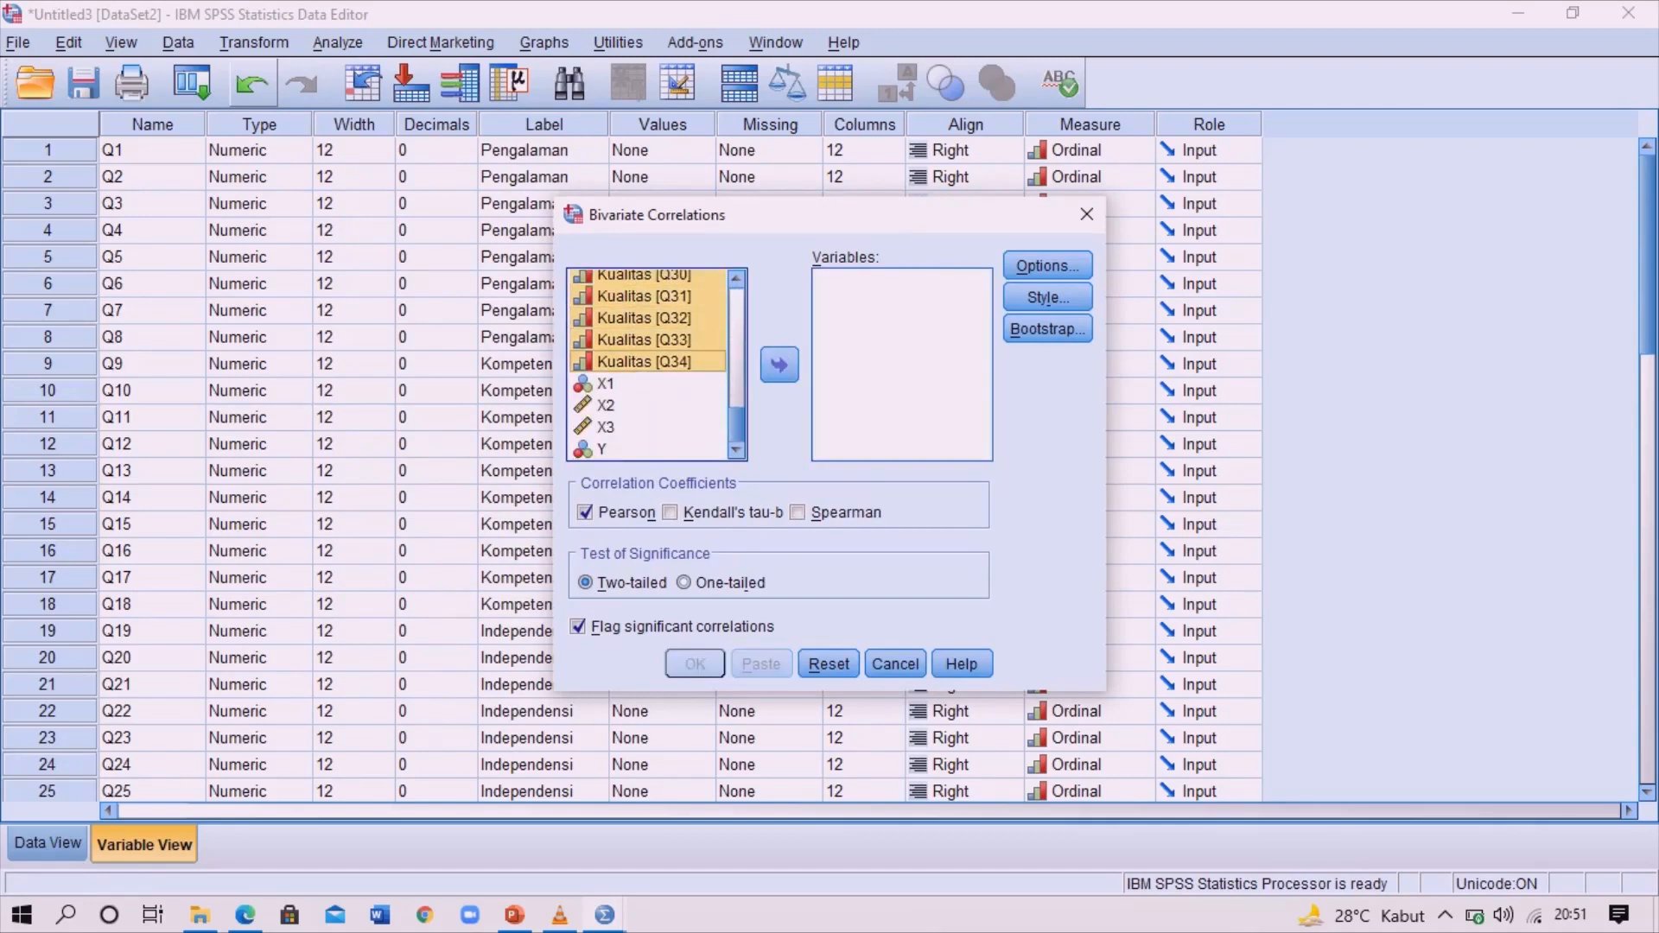
click(602, 448)
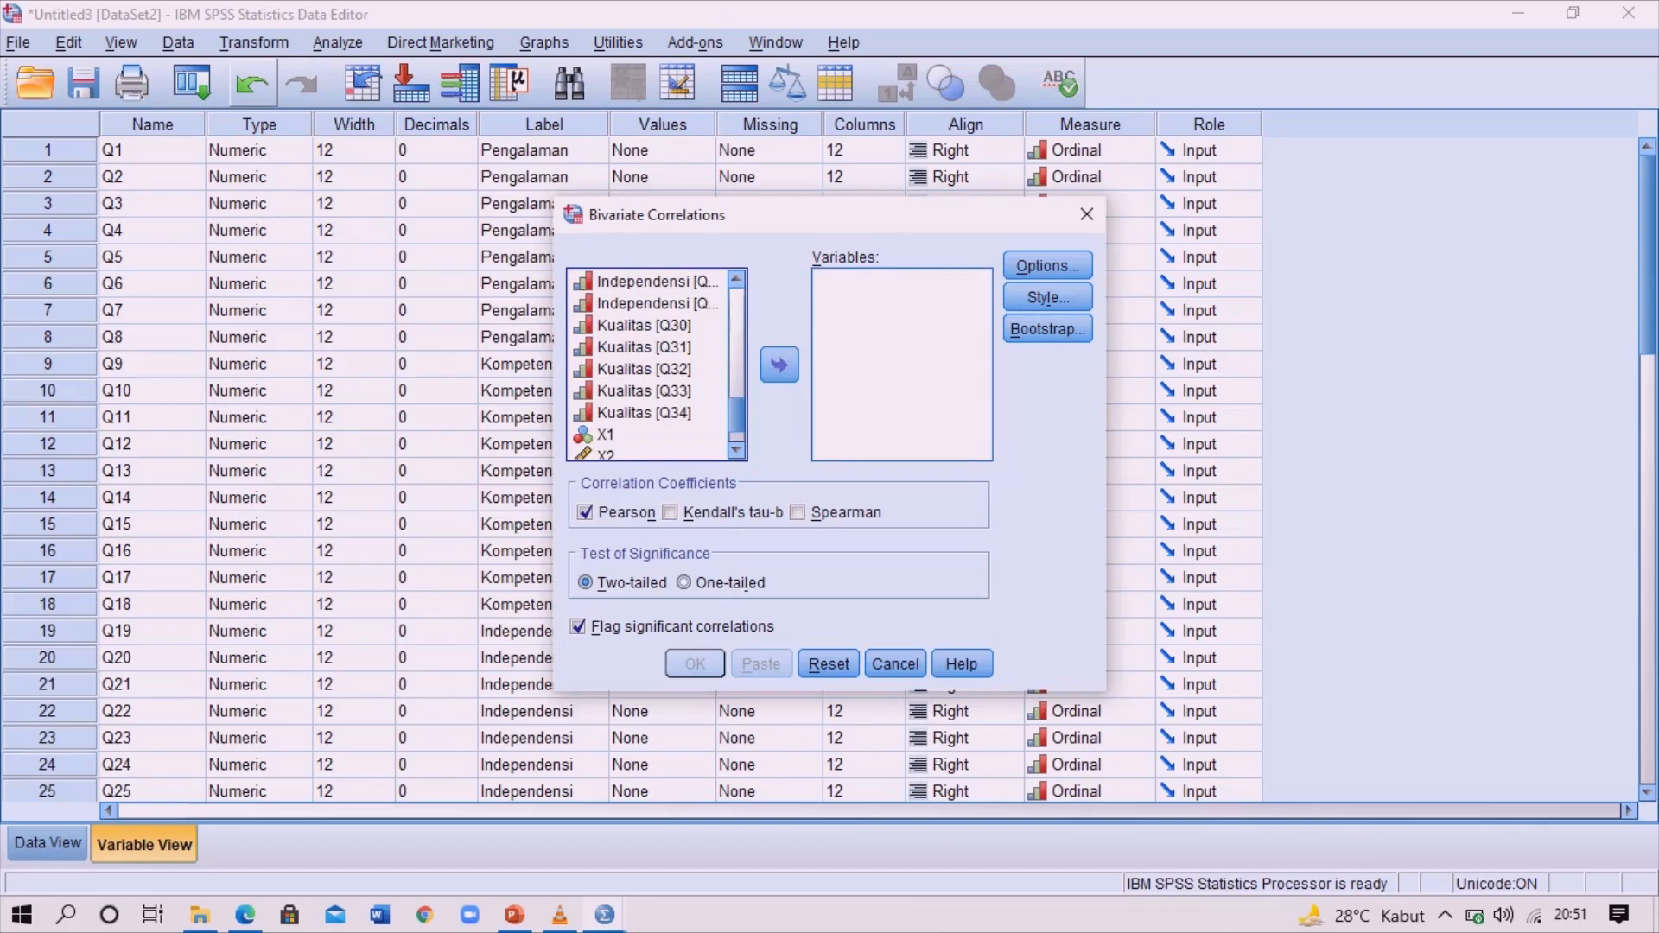
drag(643, 325, 643, 413)
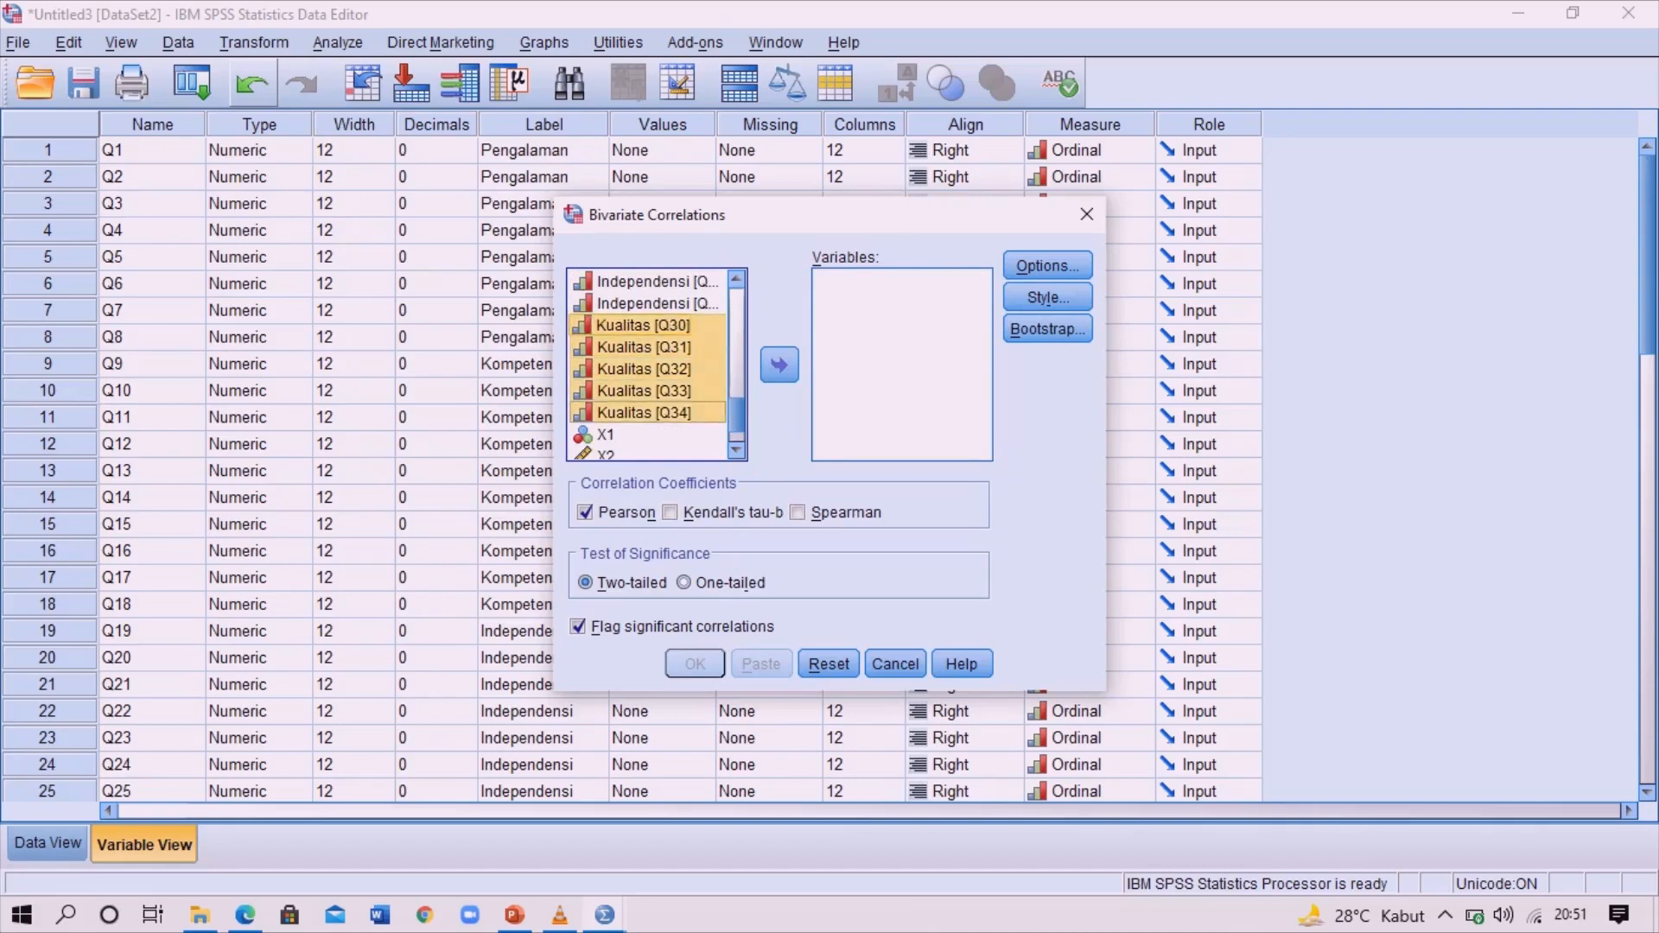
click(780, 364)
Add the Y total to the correlation variables, run the Pearson correlation with the Kualitas items, and view the resulting table
scroll(647, 364, down, 4)
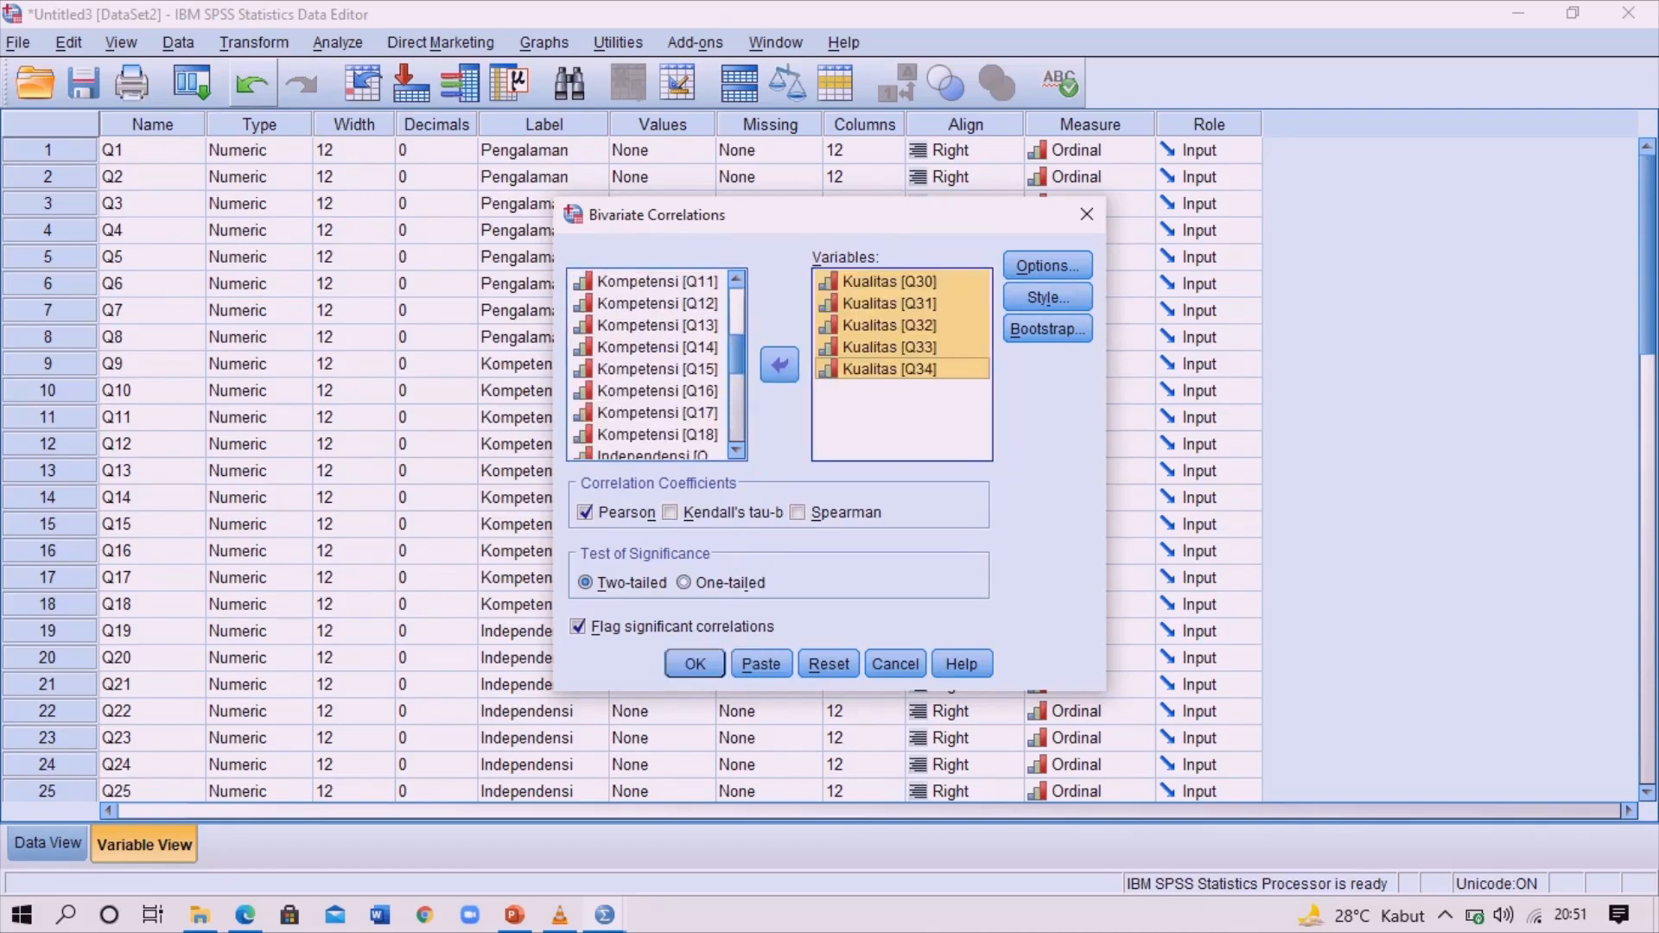
click(602, 449)
click(779, 364)
click(694, 663)
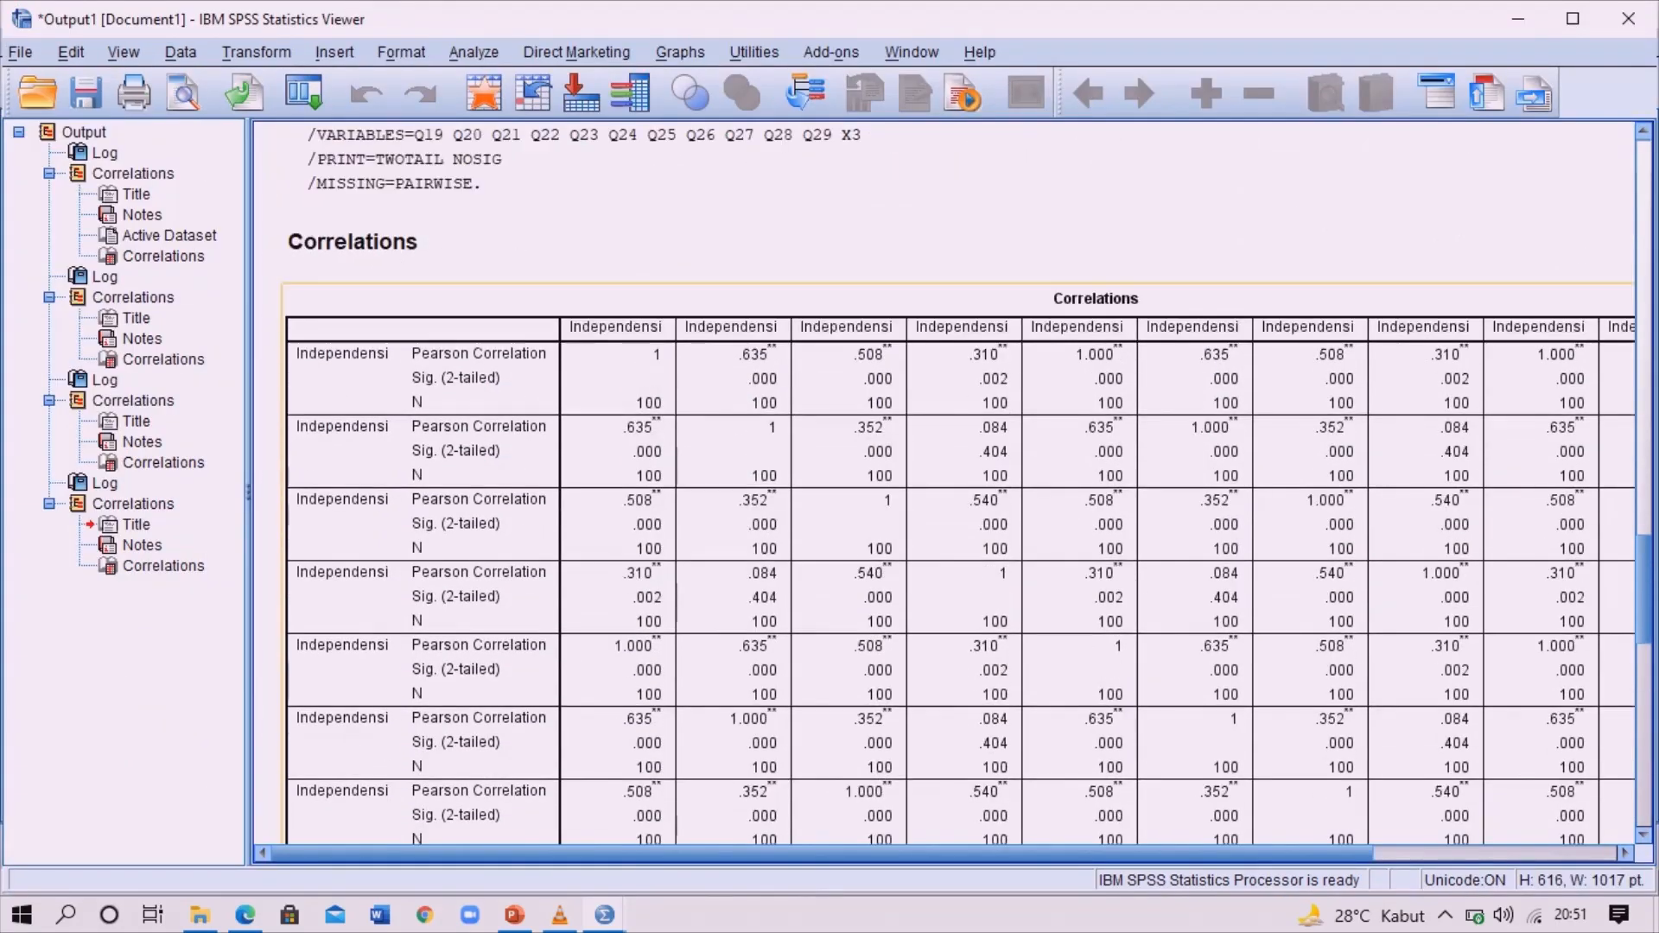
scroll(959, 484, down, 5)
drag(1643, 652, 1643, 721)
drag(950, 853, 1180, 853)
drag(1643, 722, 1643, 773)
drag(1477, 852, 1244, 855)
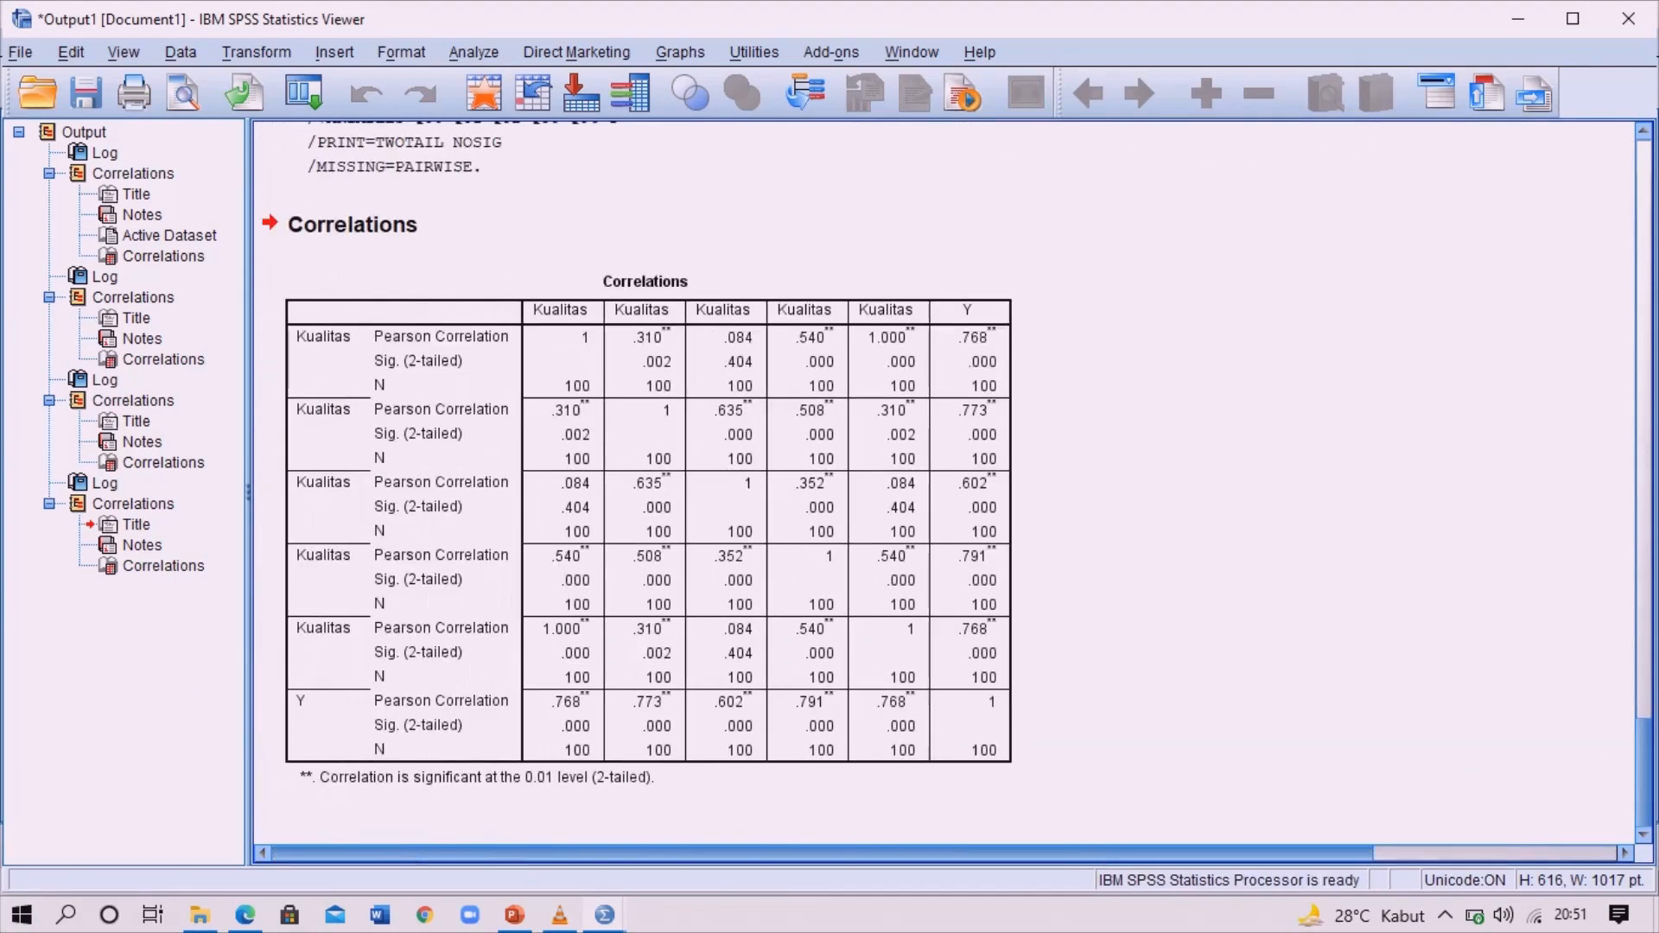
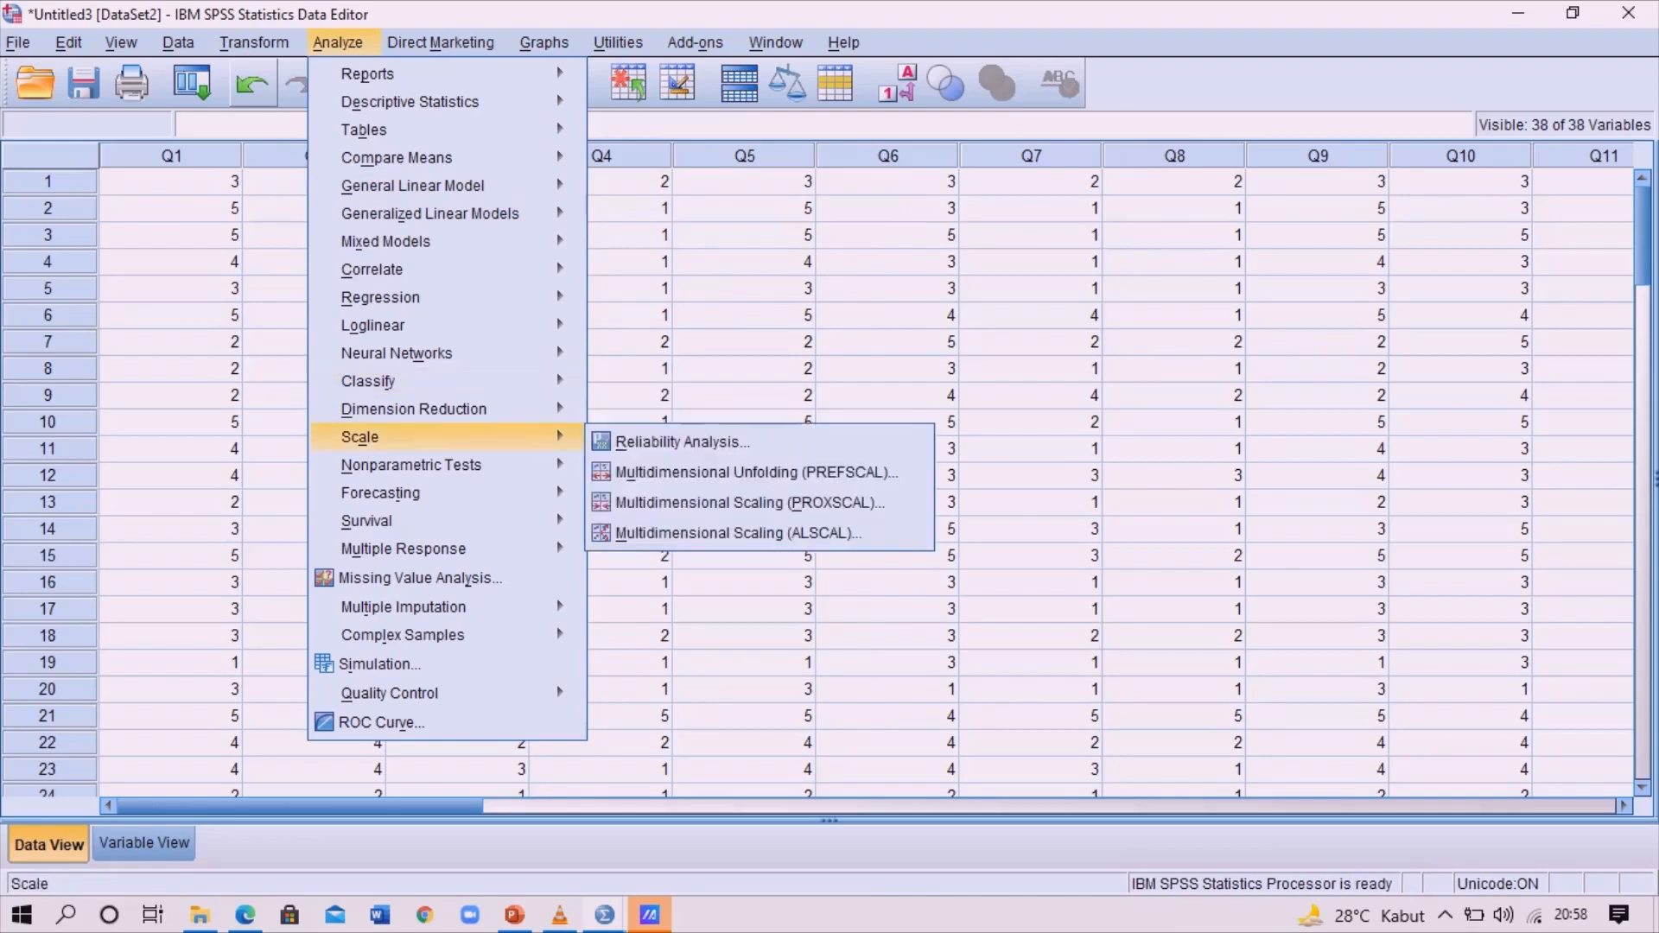
Run a Reliability Analysis with the Alpha model on the Pengalaman items Q1 to Q8
click(678, 441)
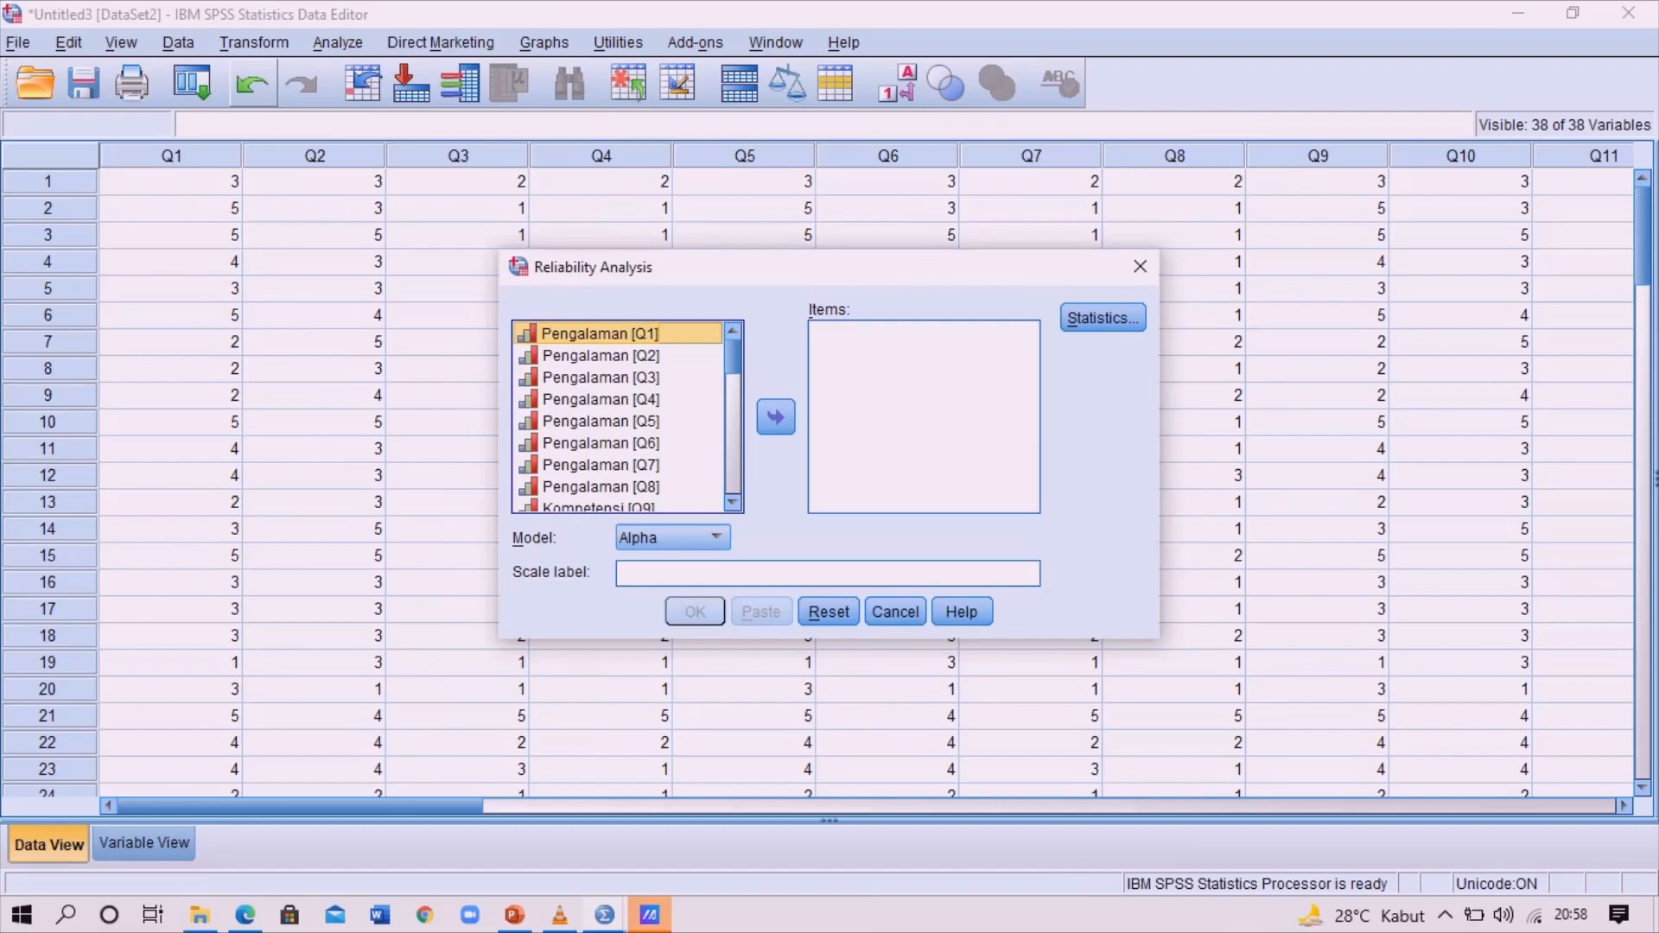
key(shift+Down)
key(shift+Down)
key(shift+Down)
key(shift+Down)
key(shift+Down)
key(shift+Down)
key(shift+Down)
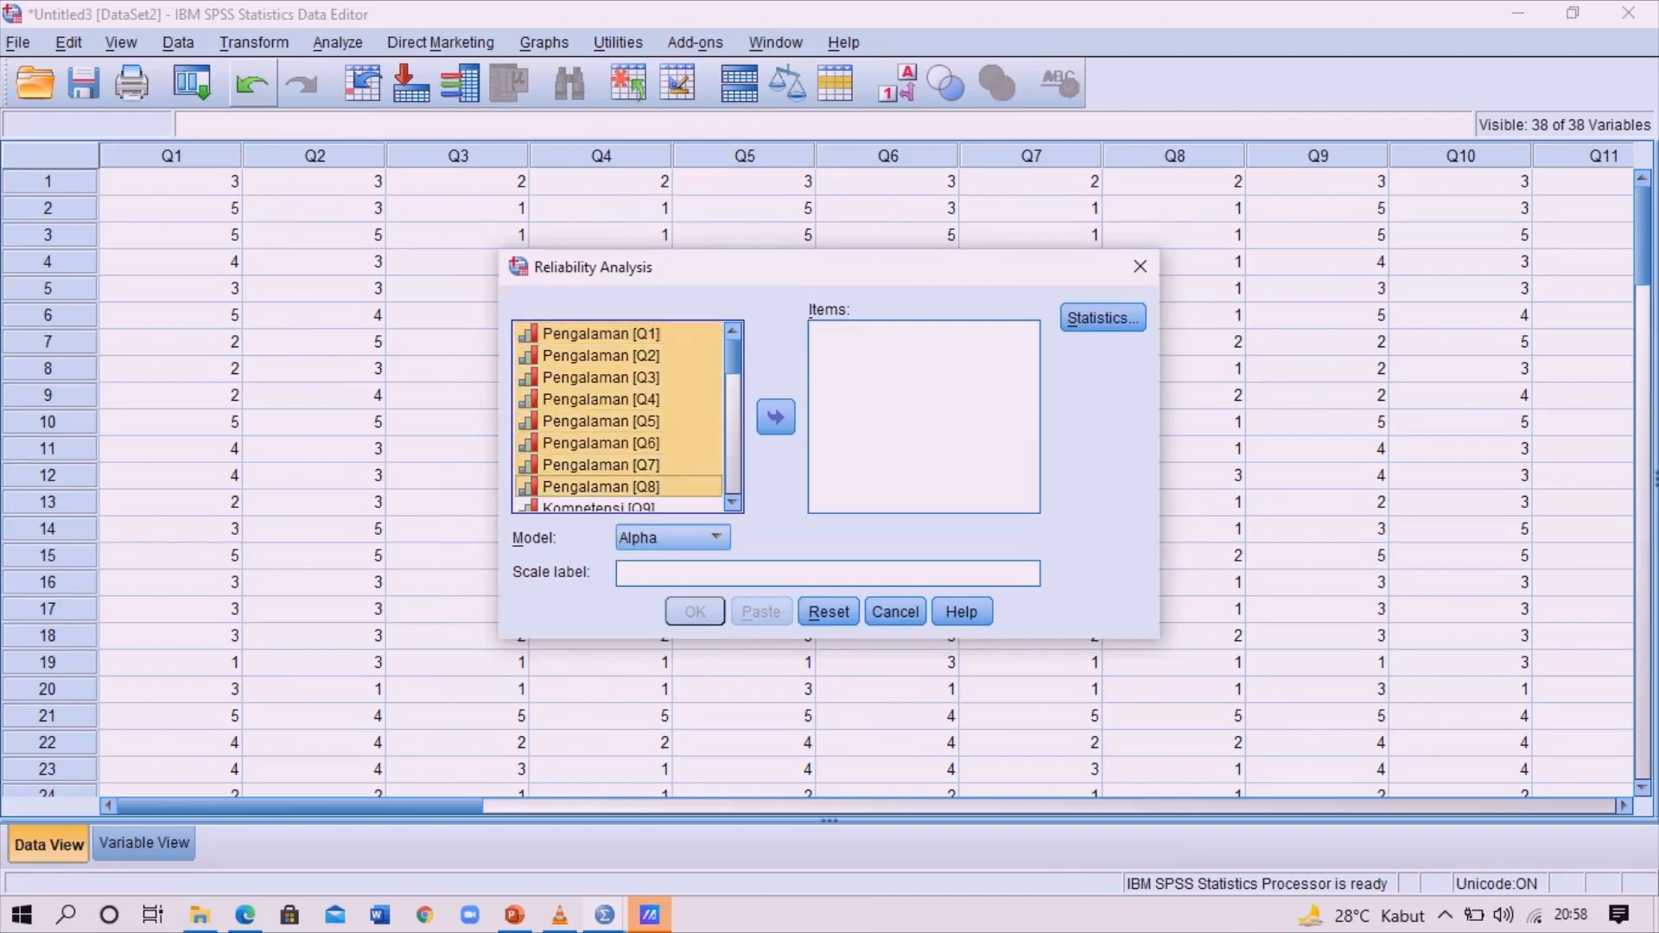
click(776, 418)
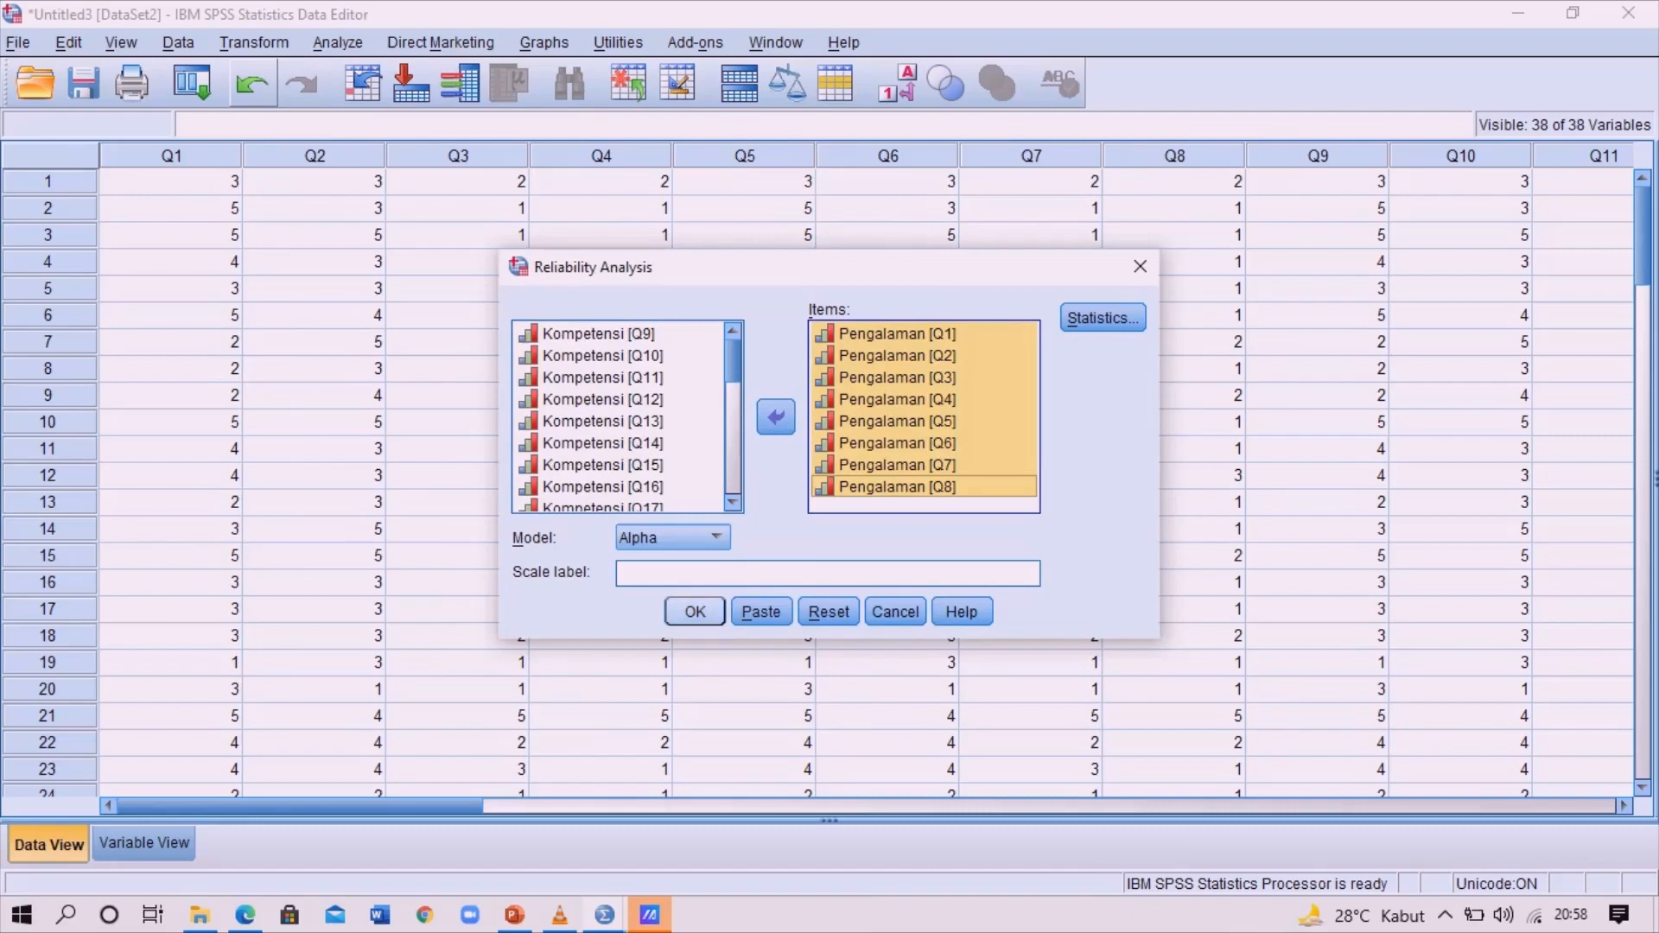
click(695, 611)
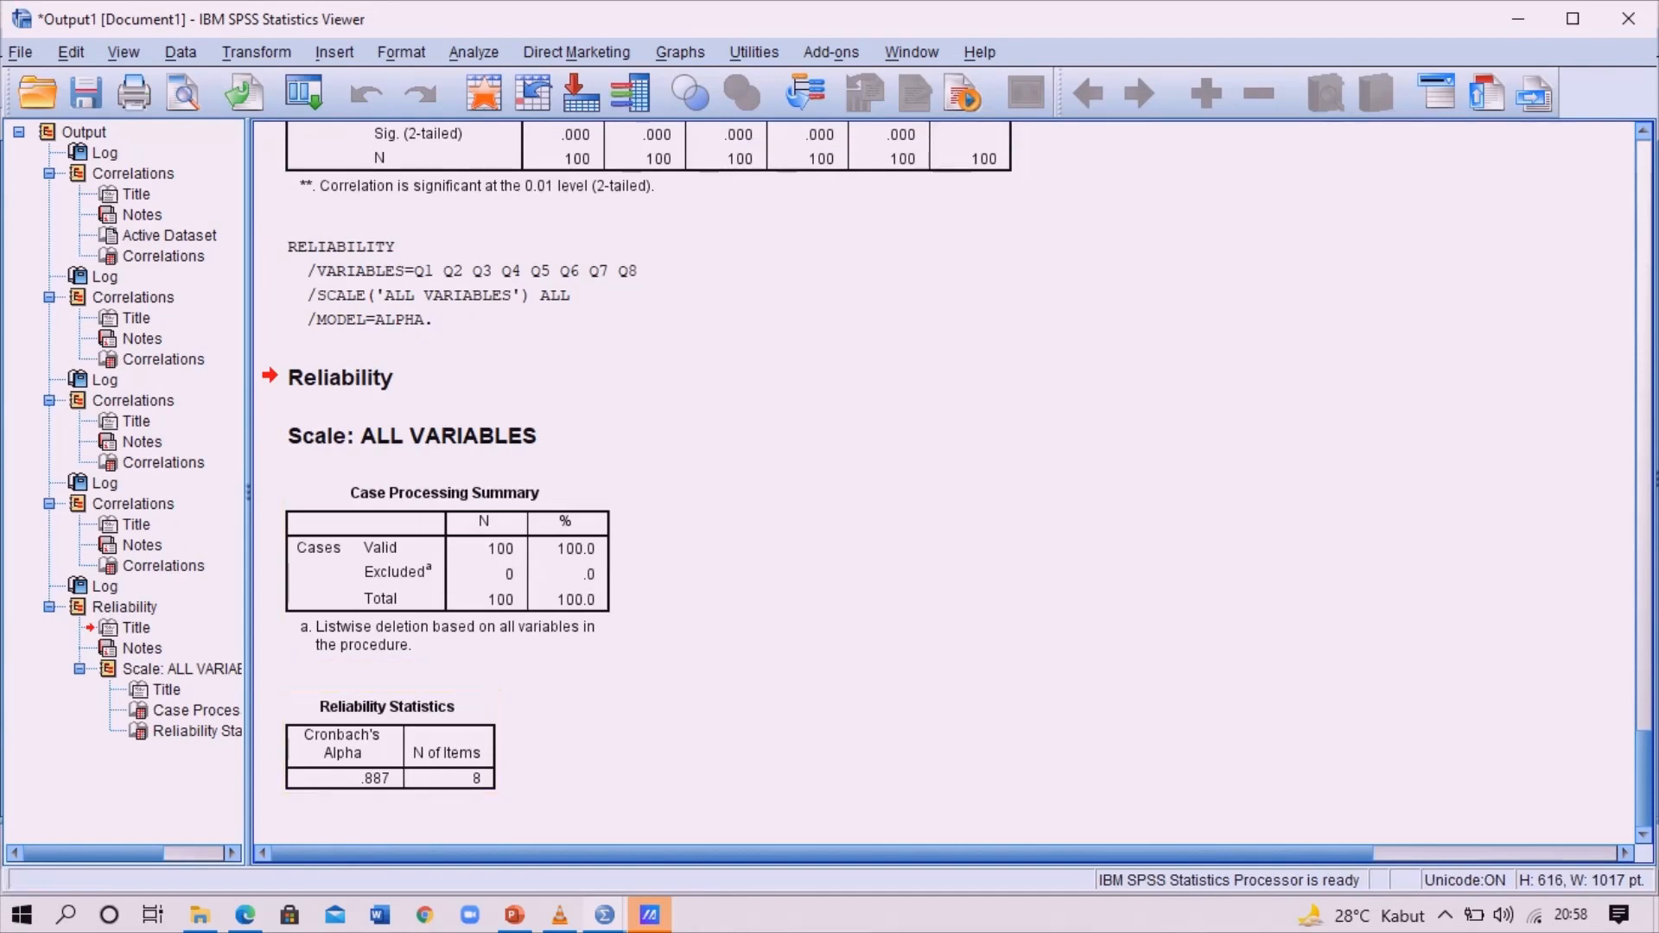
Return to the Untitled3 dataset and reopen the Reliability Analysis
click(605, 914)
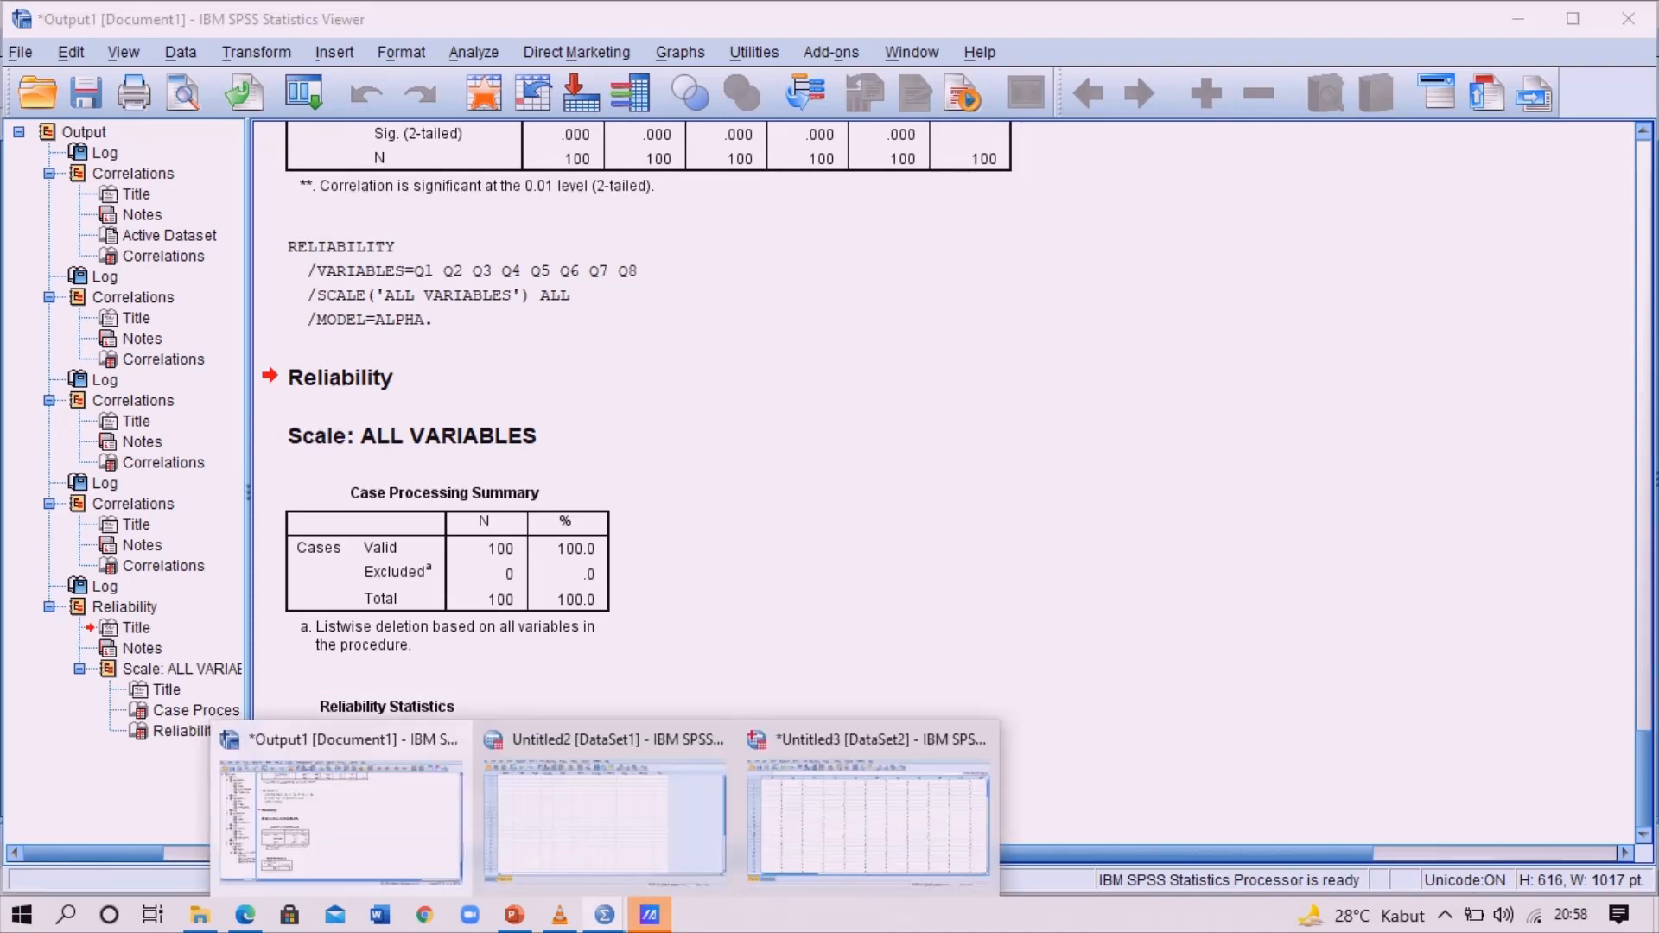
click(869, 812)
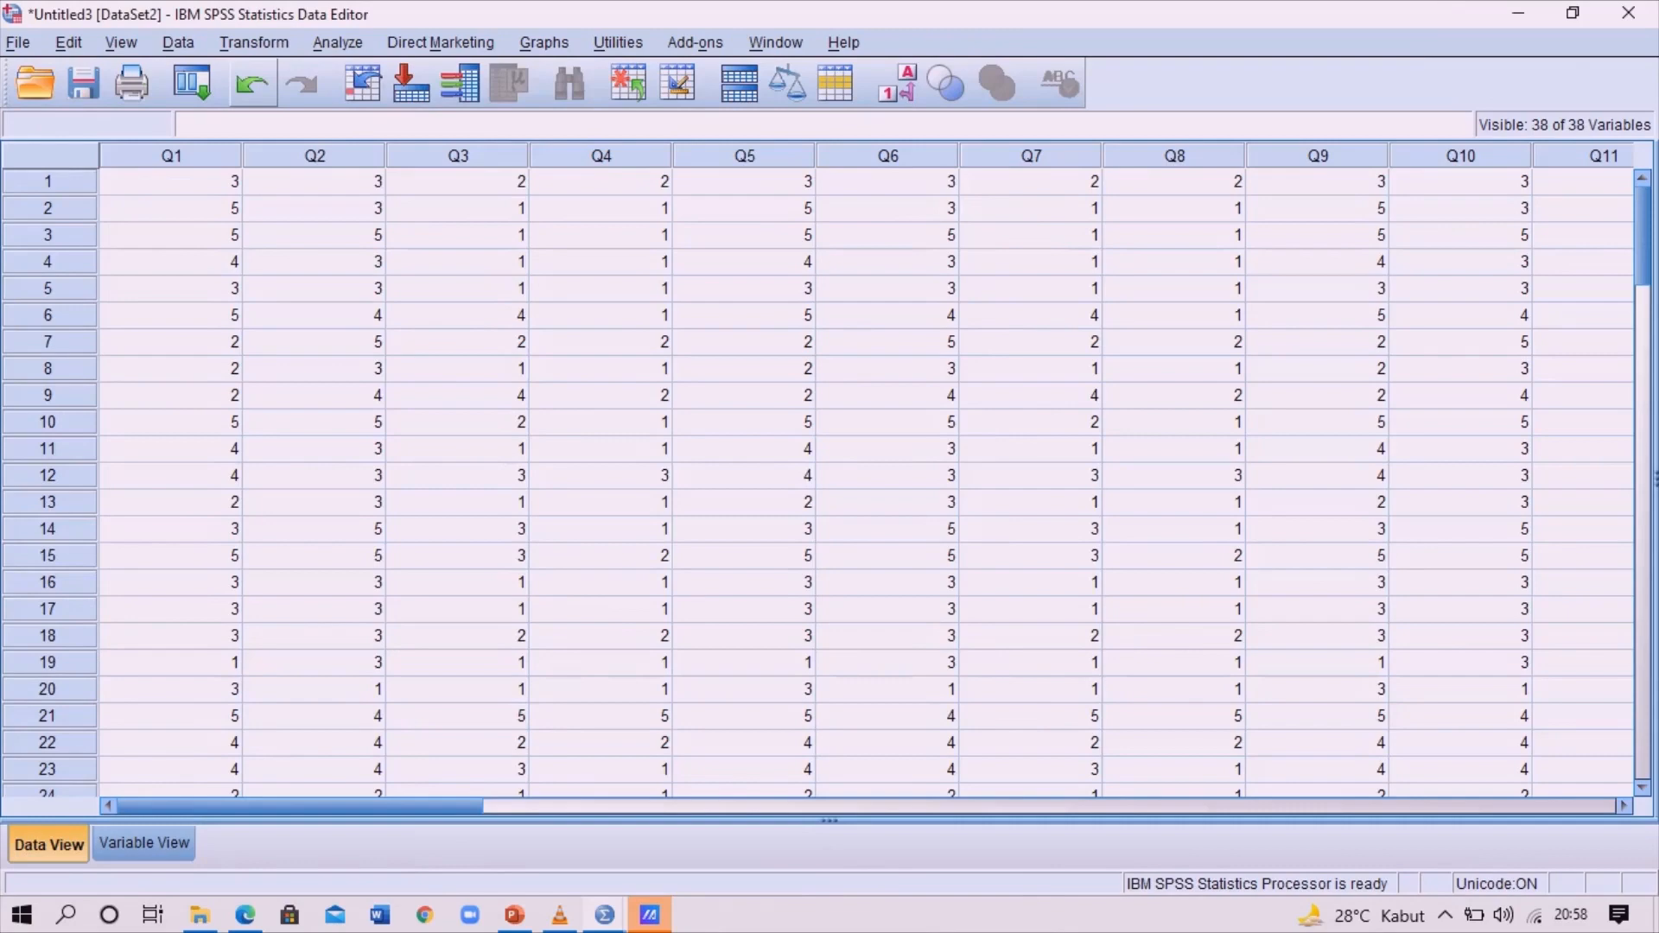
click(338, 42)
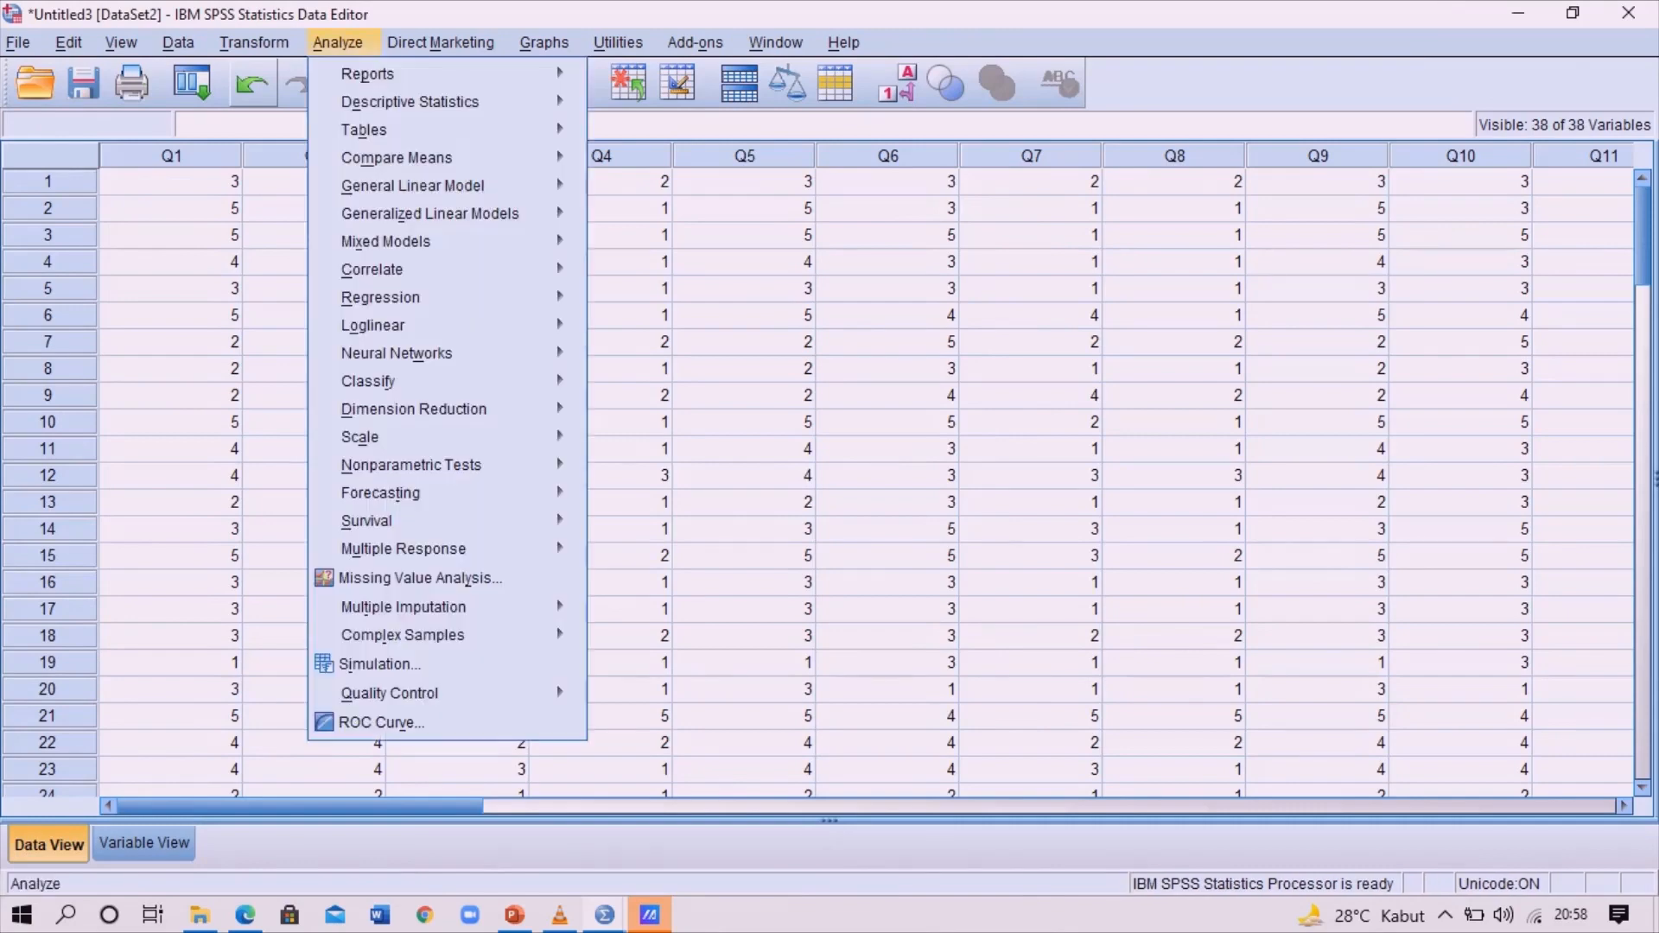
mouse_move(415, 408)
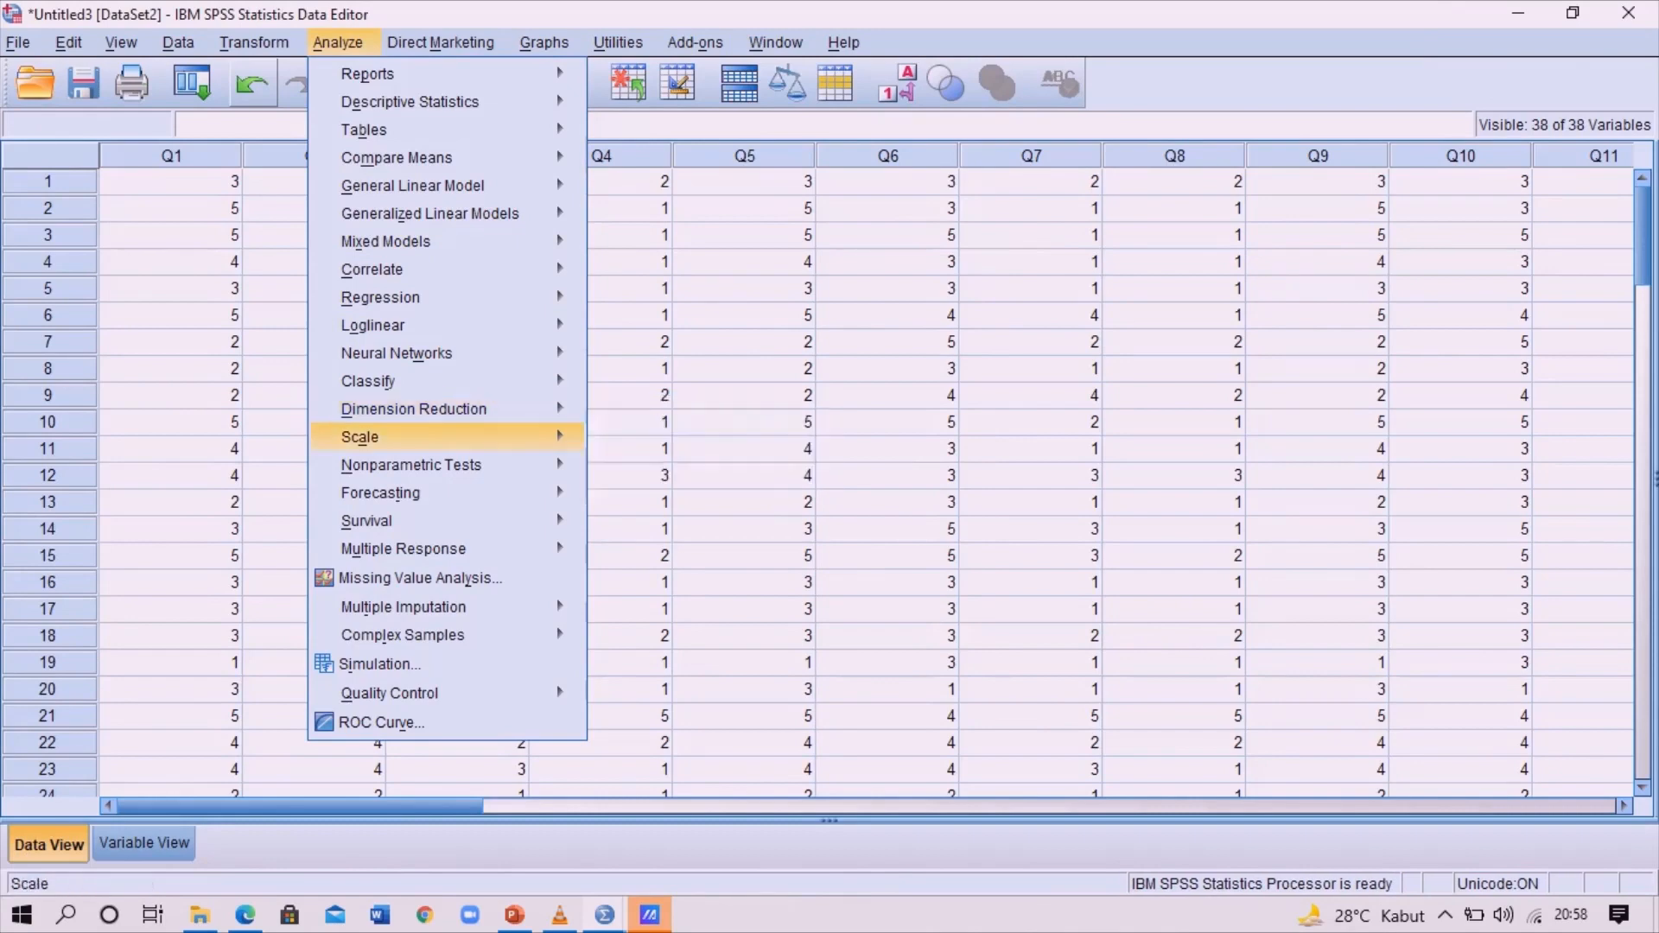
mouse_move(360, 436)
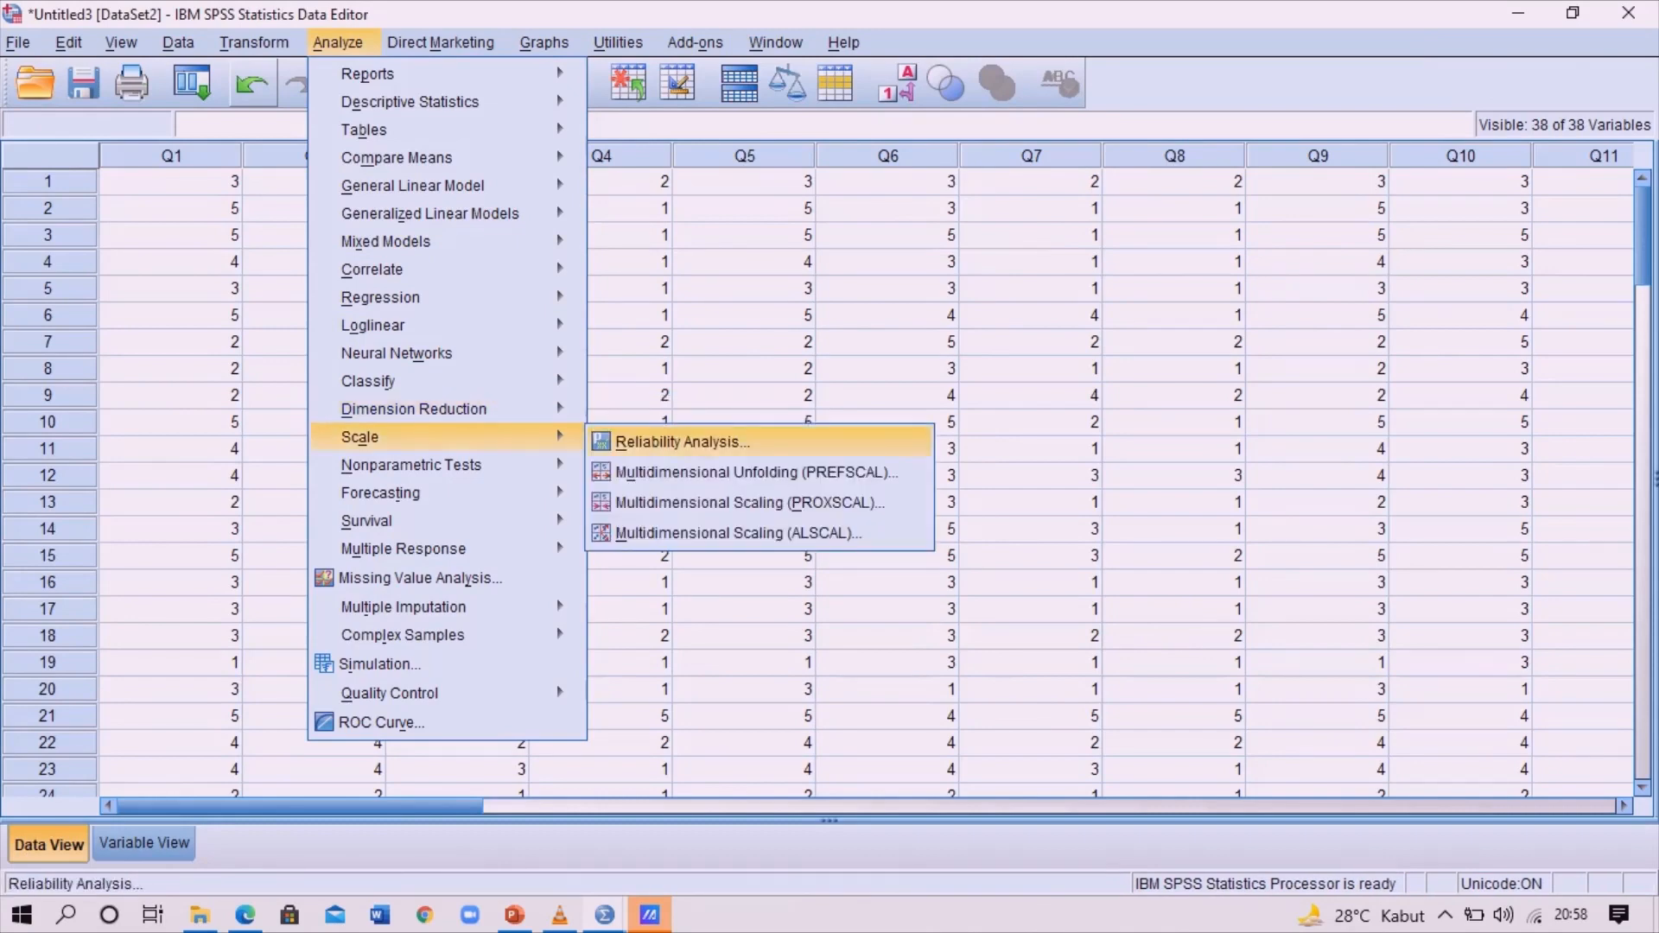
click(683, 443)
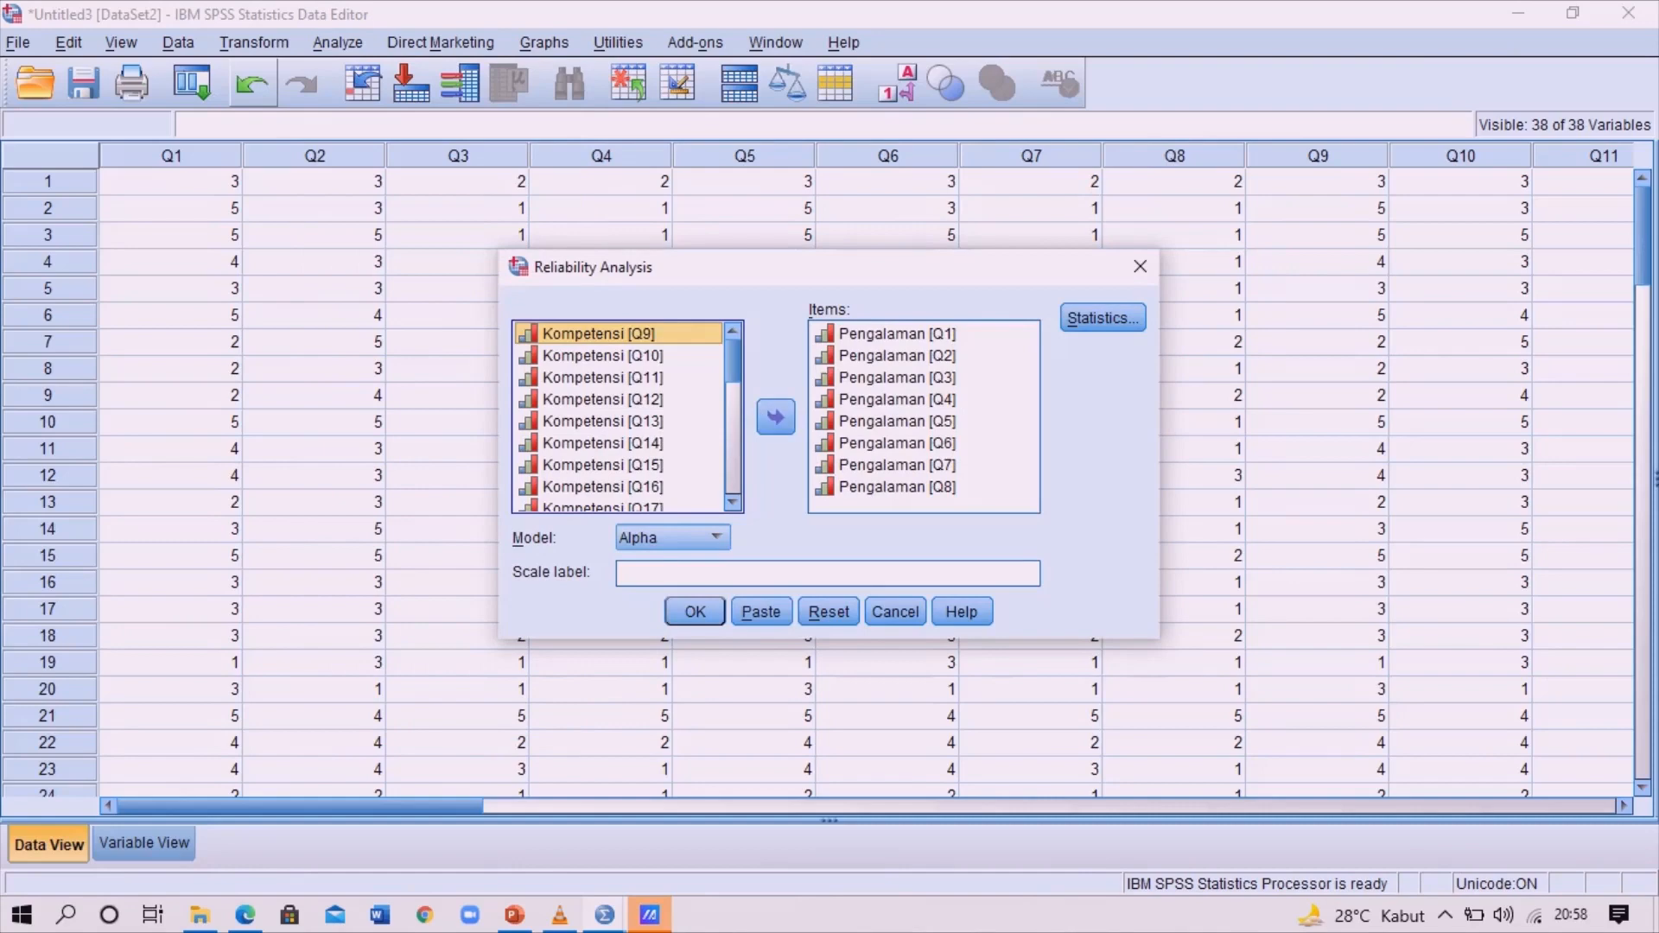
Remove the Pengalaman items Q1 to Q8 from the reliability items
click(897, 334)
key(shift+Down)
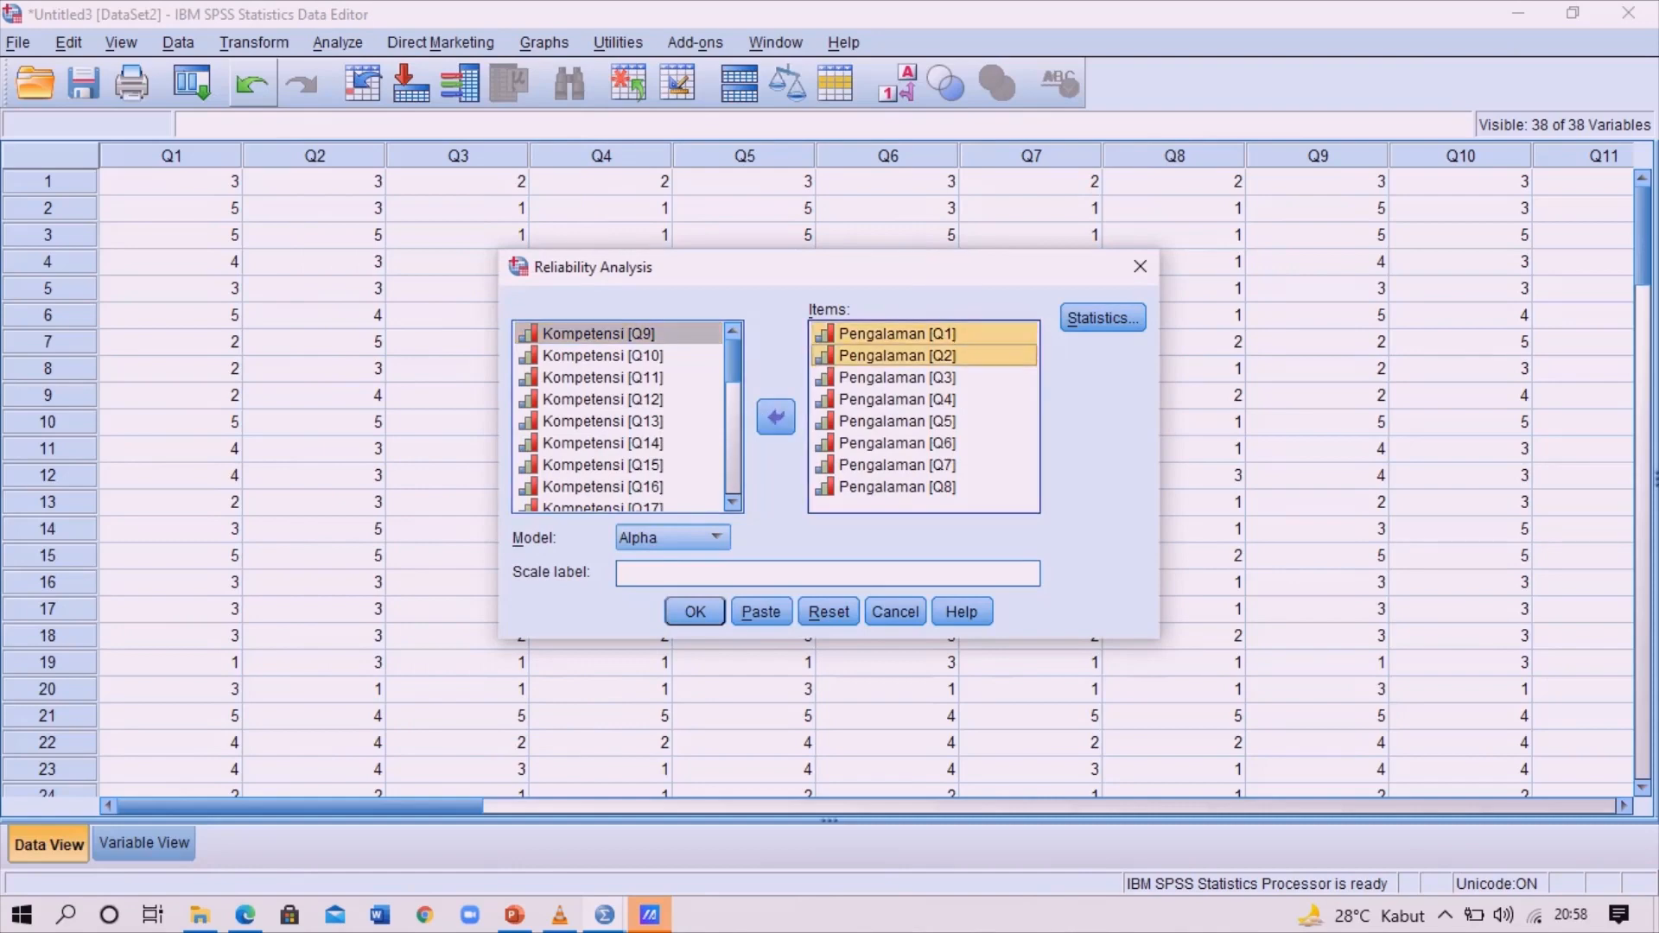
key(shift+Down)
key(shift+Down)
key(shift+Down)
key(shift+Down)
key(shift+Down)
key(shift+Down)
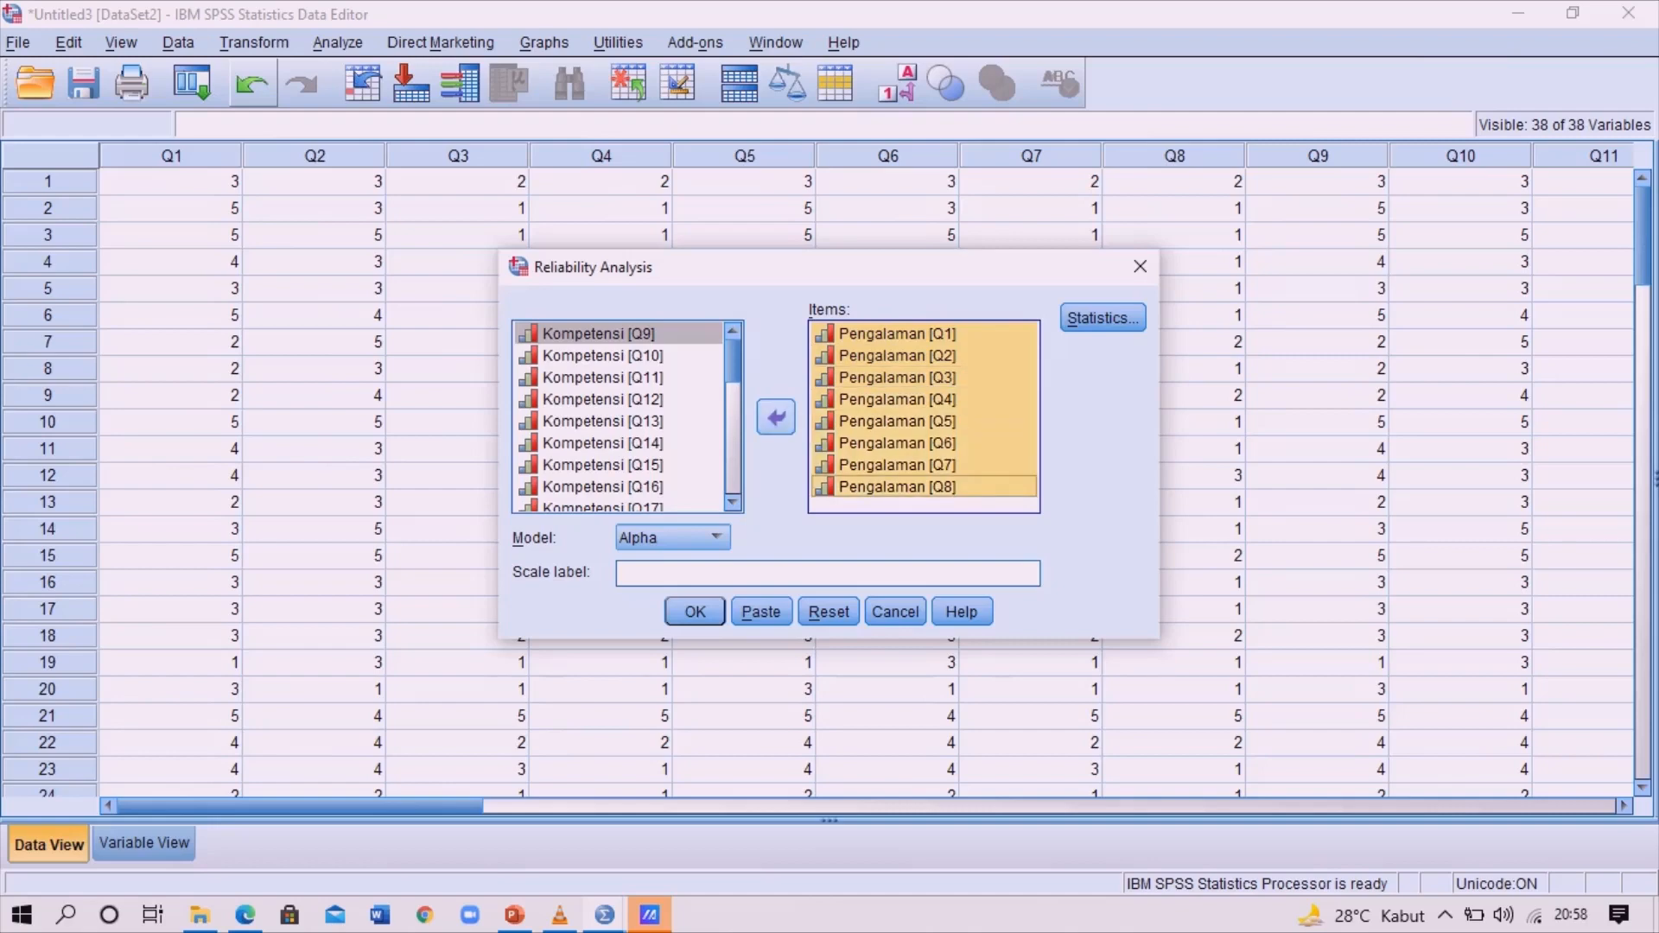
click(775, 417)
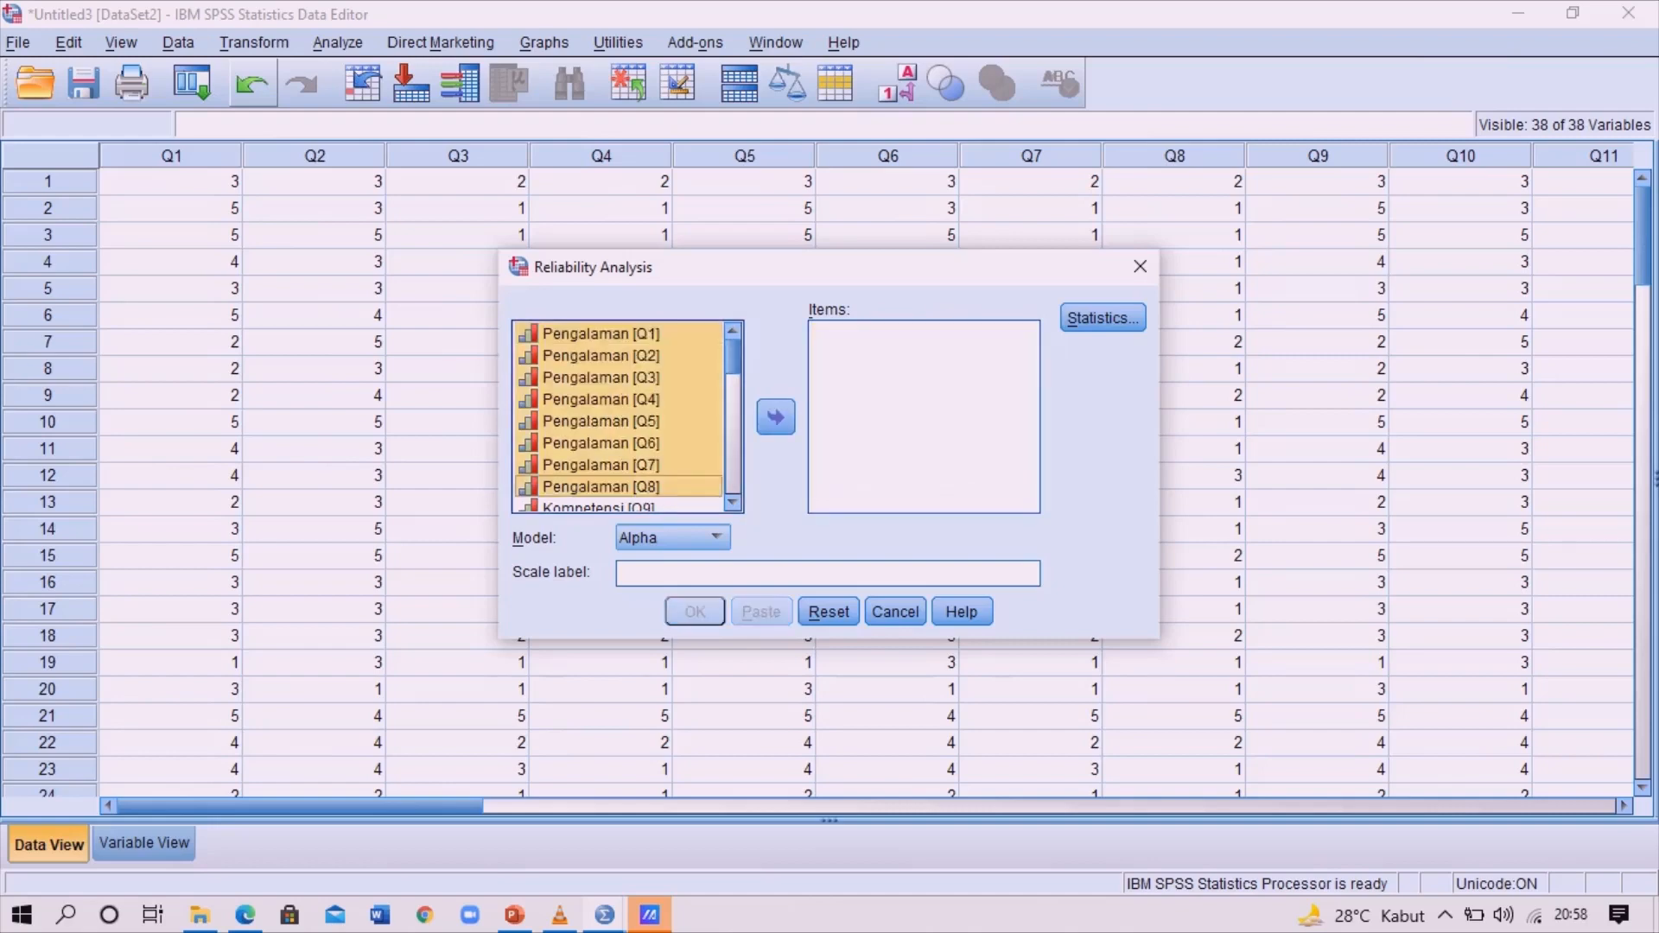
Add the Kompetensi items Q9 to Q18 to the reliability items and run the Alpha analysis
scroll(617, 415, down, 3)
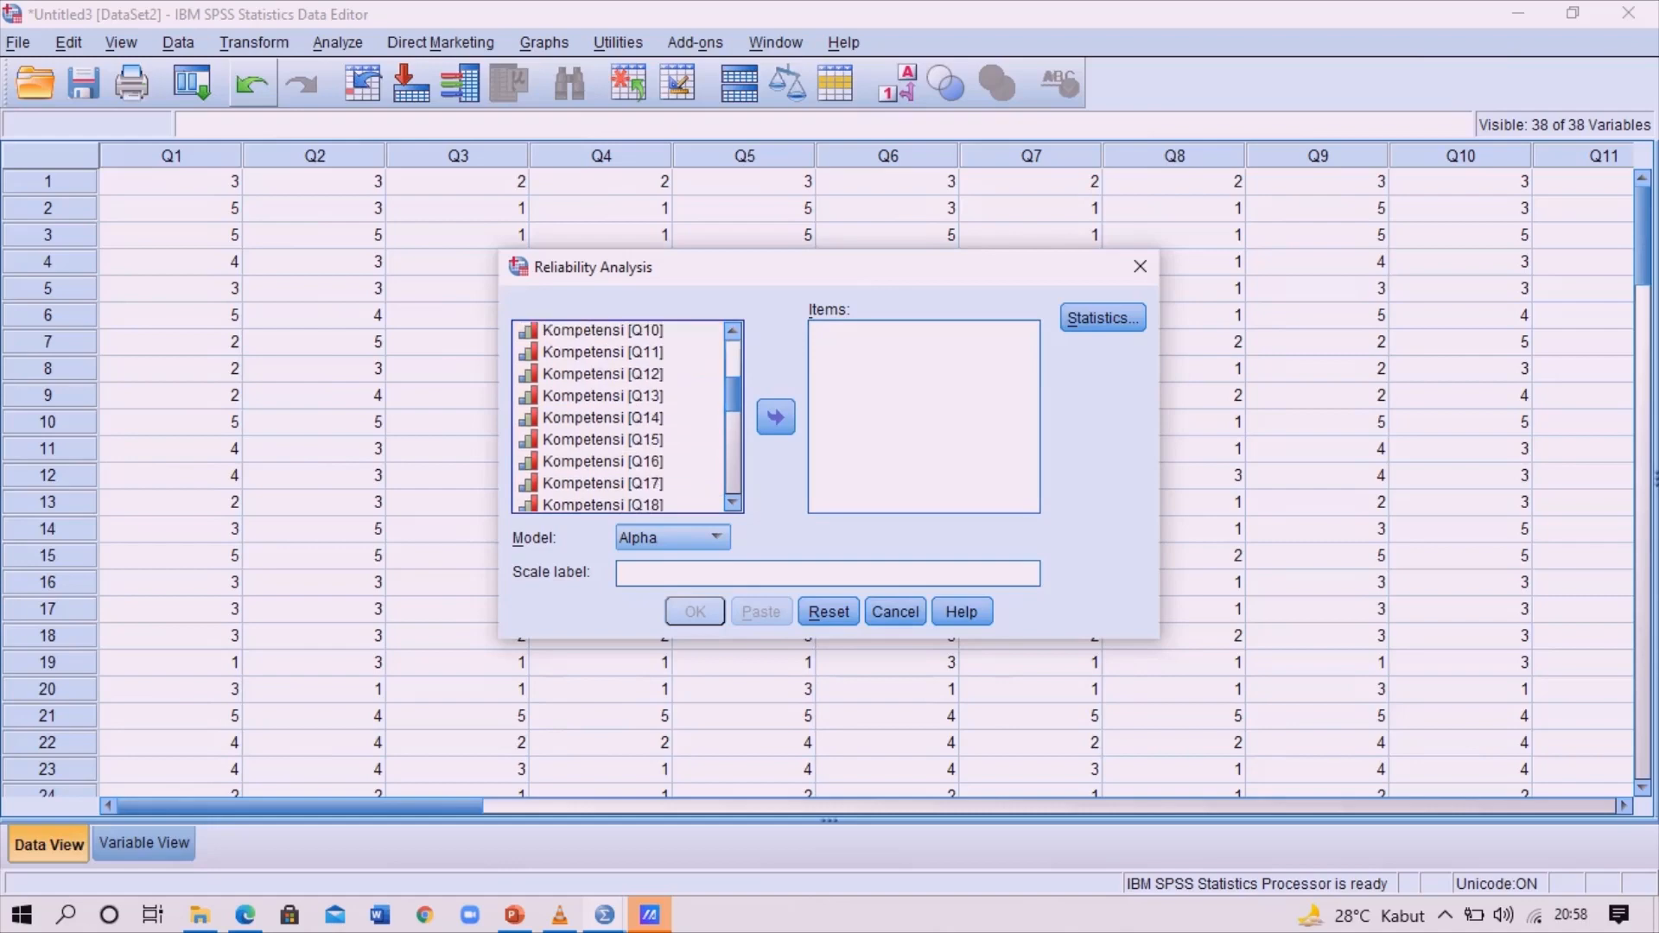
scroll(618, 415, up, 2)
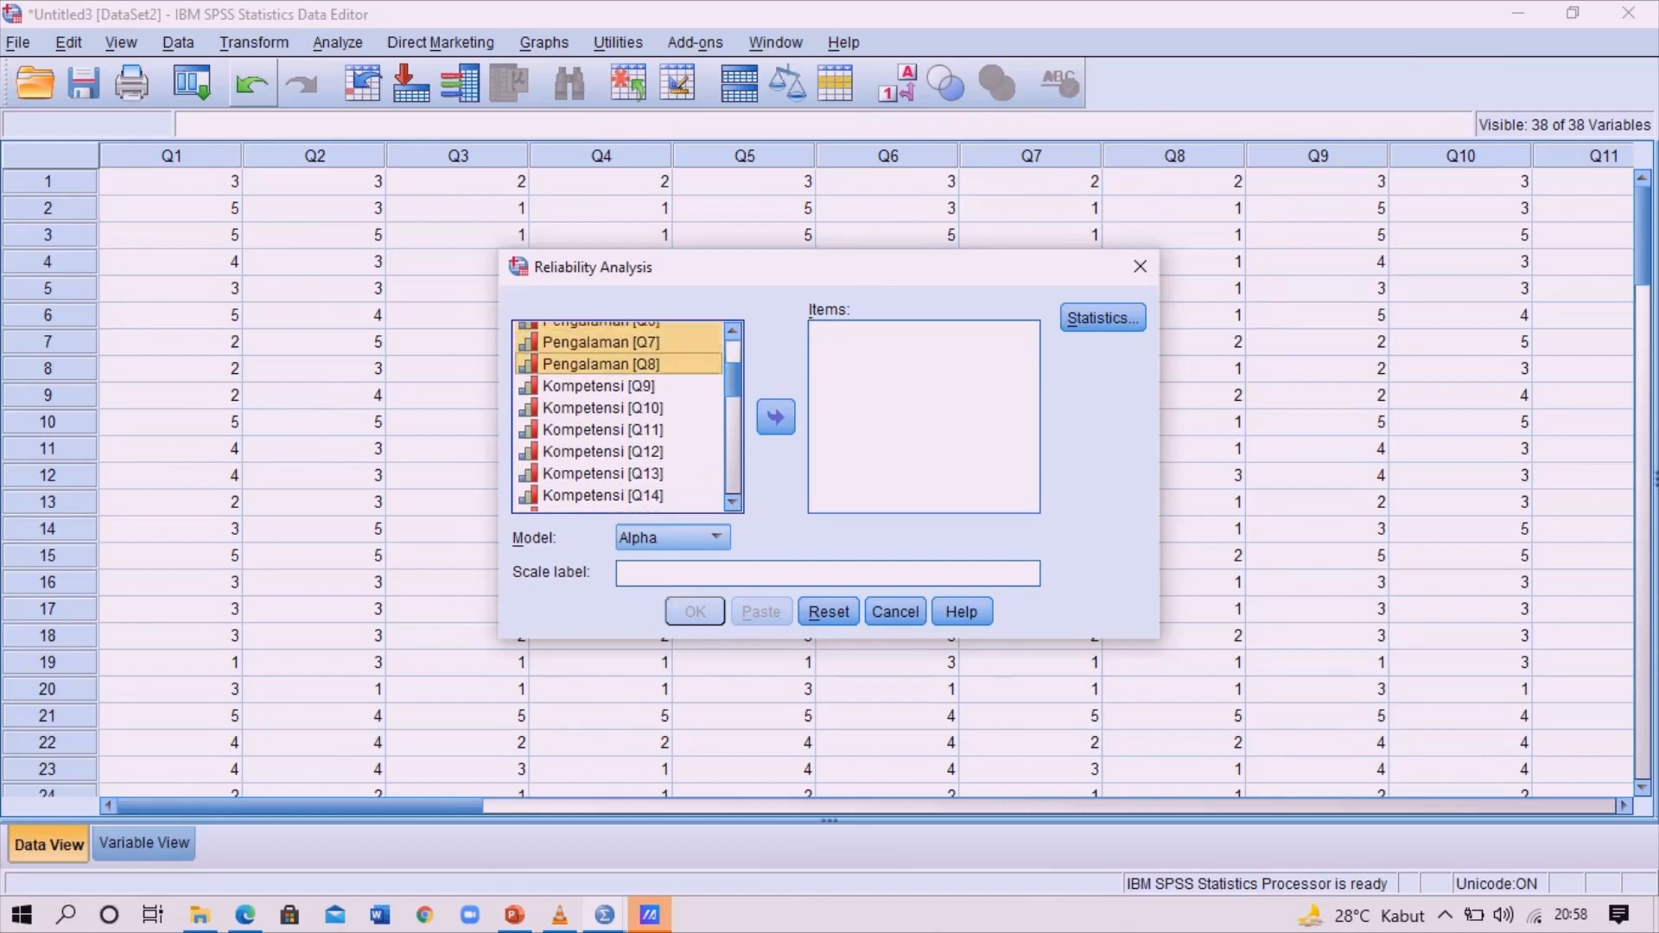
click(599, 386)
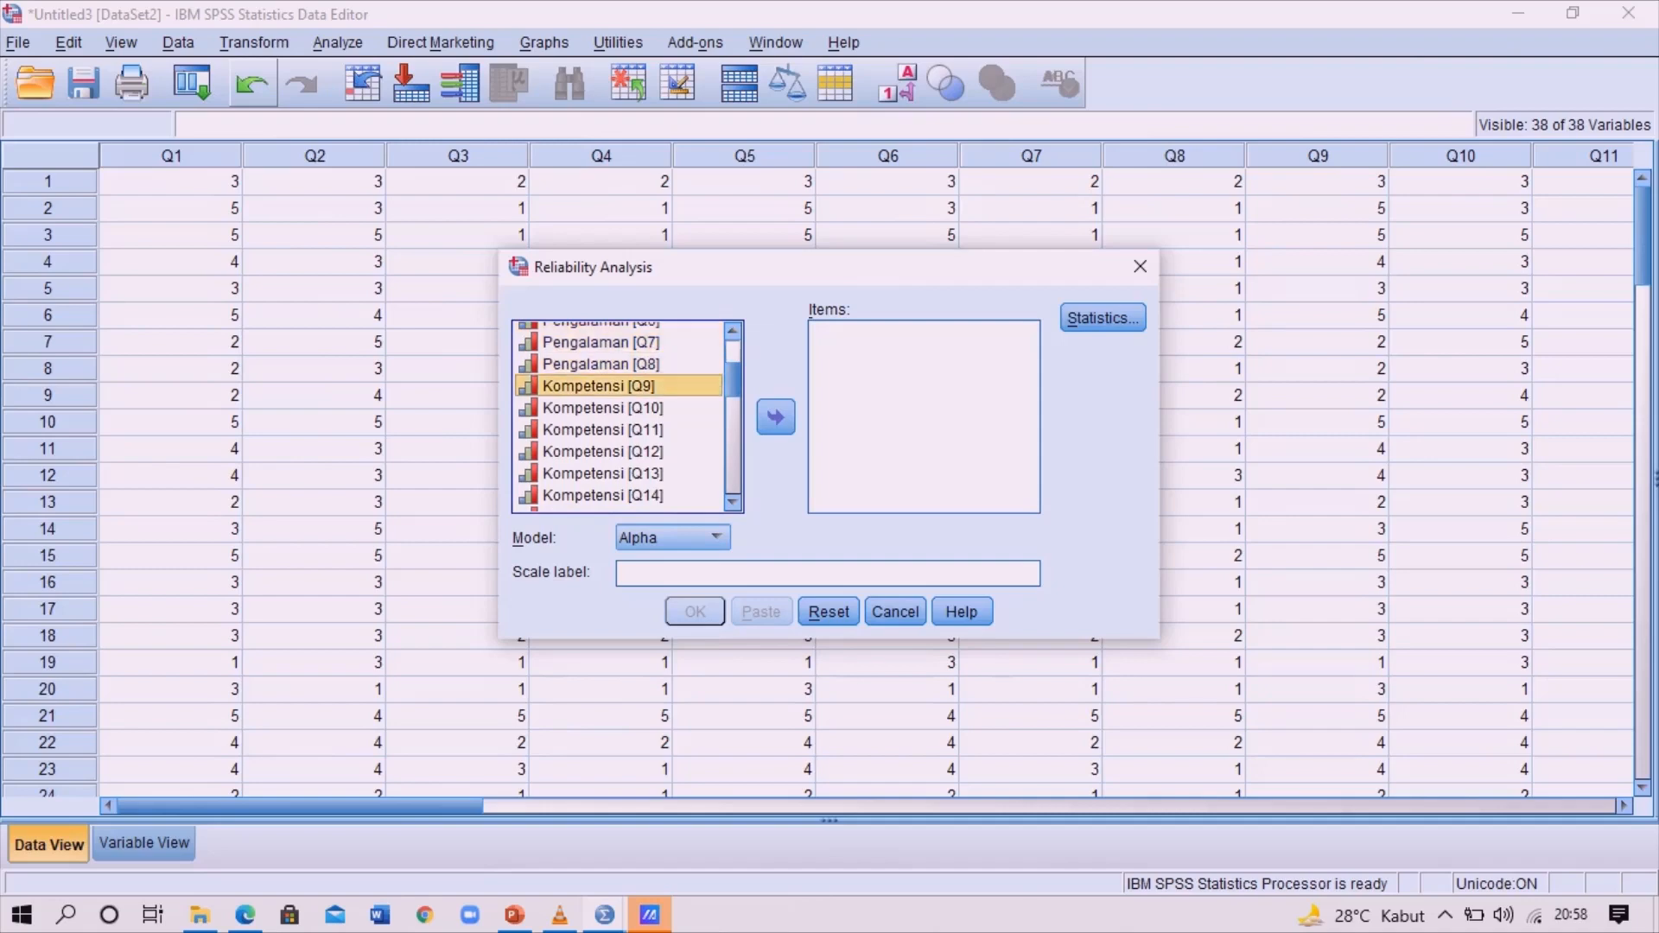
drag(598, 386, 598, 465)
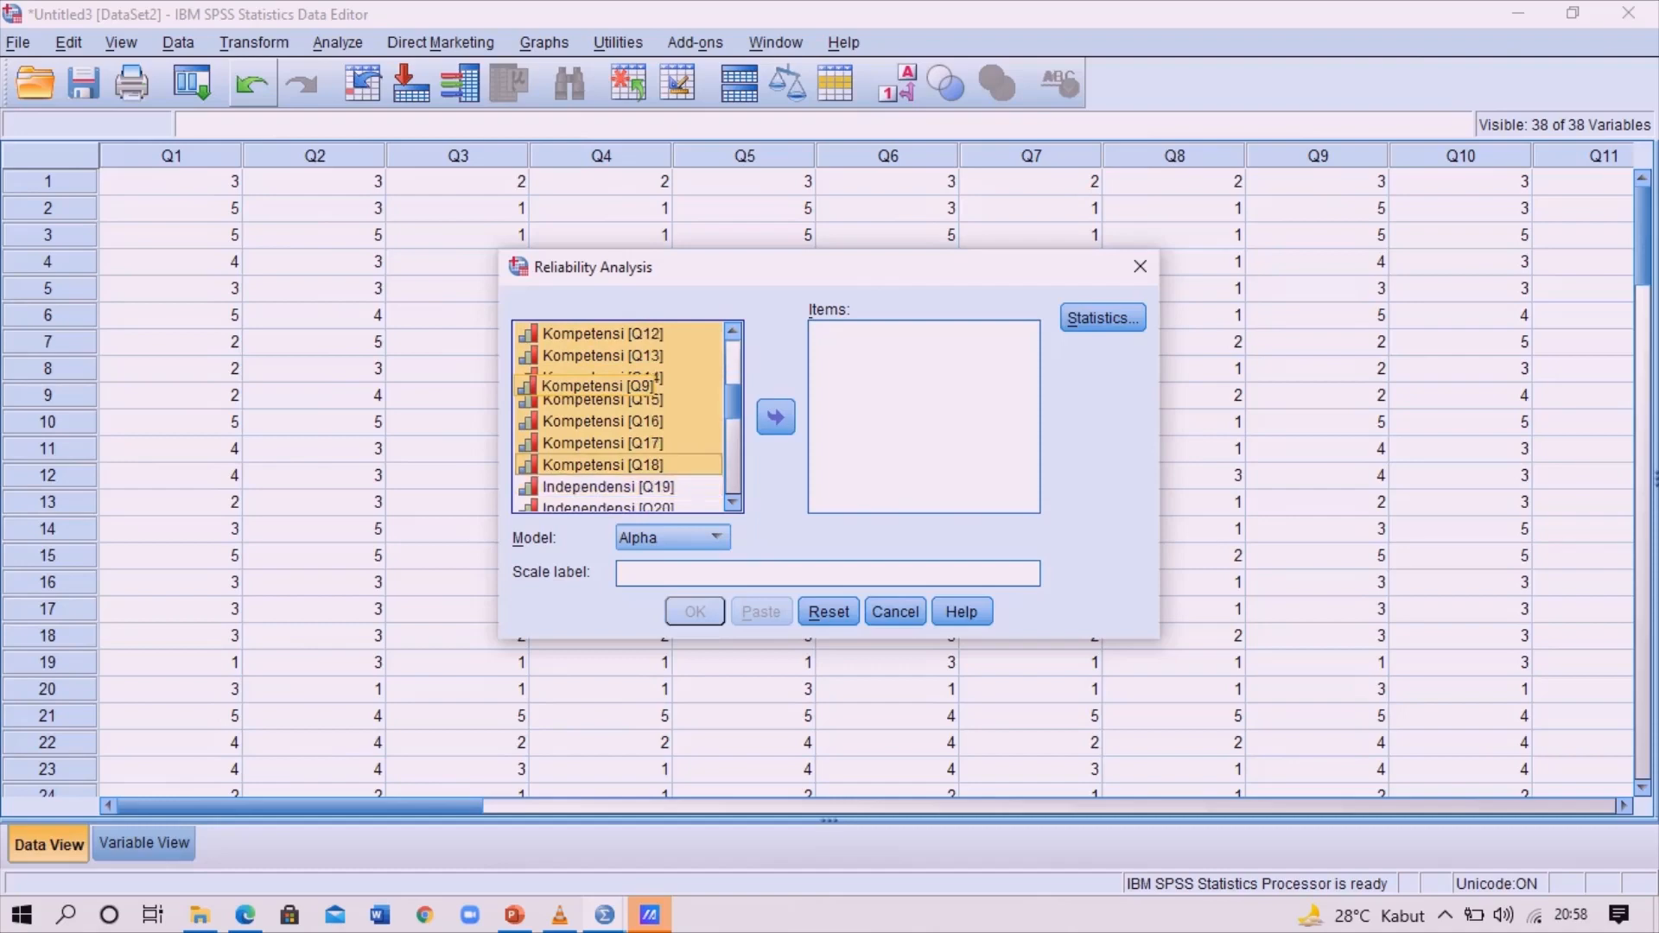
drag(596, 385, 596, 386)
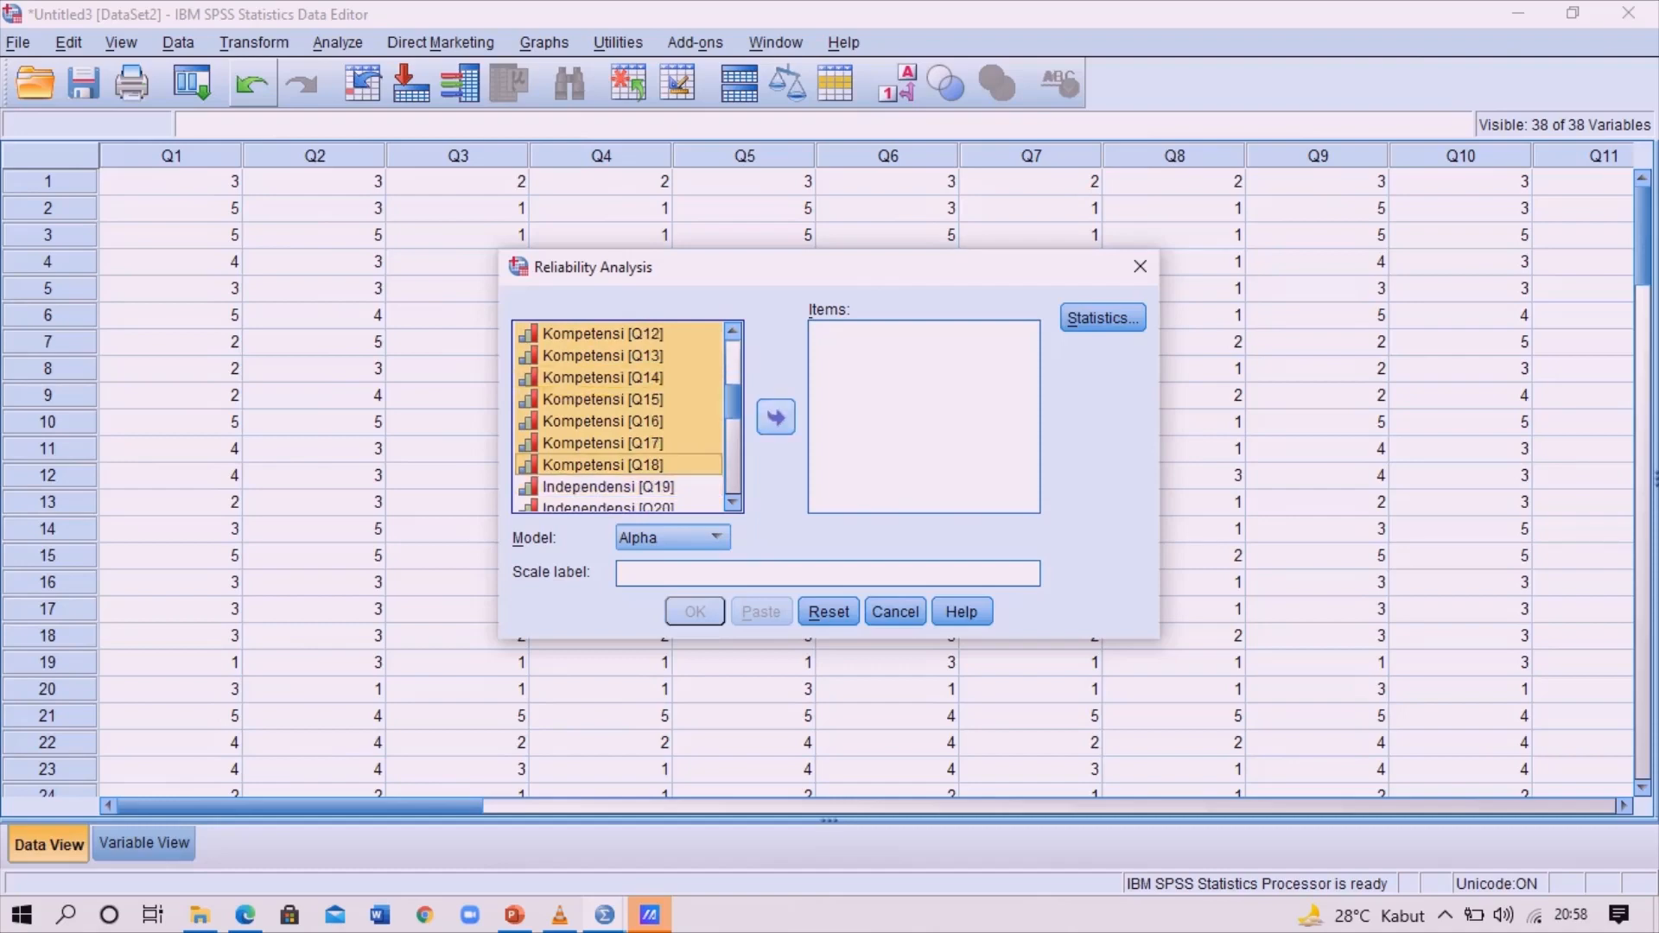
click(776, 417)
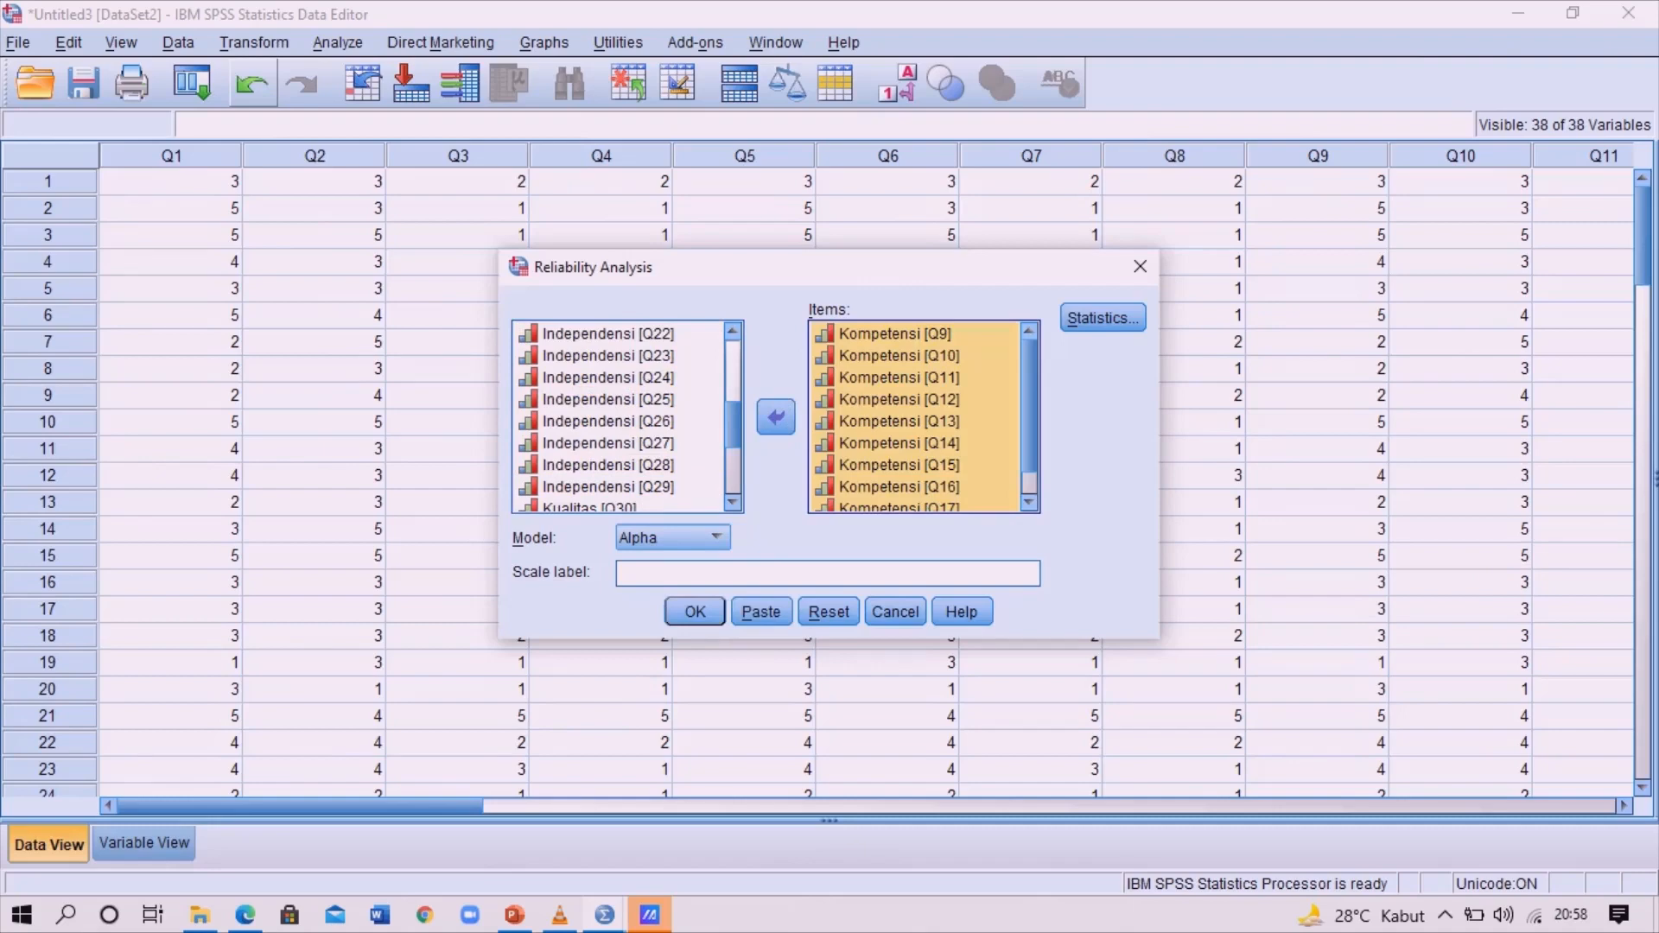
scroll(923, 417, down, 1)
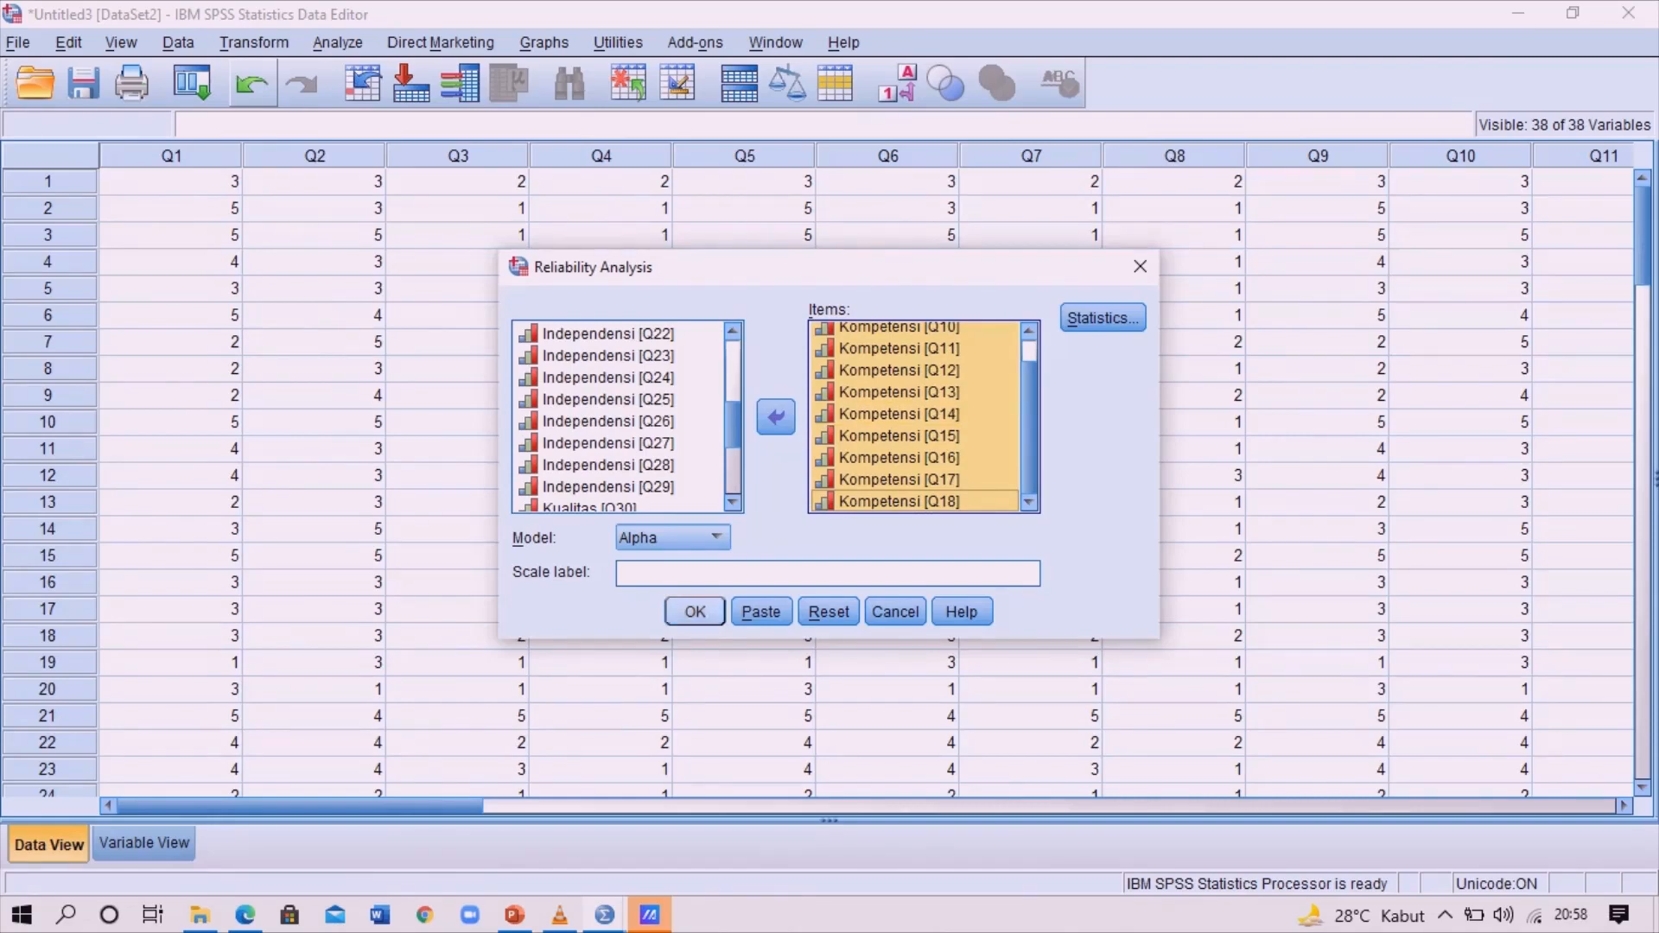
click(694, 612)
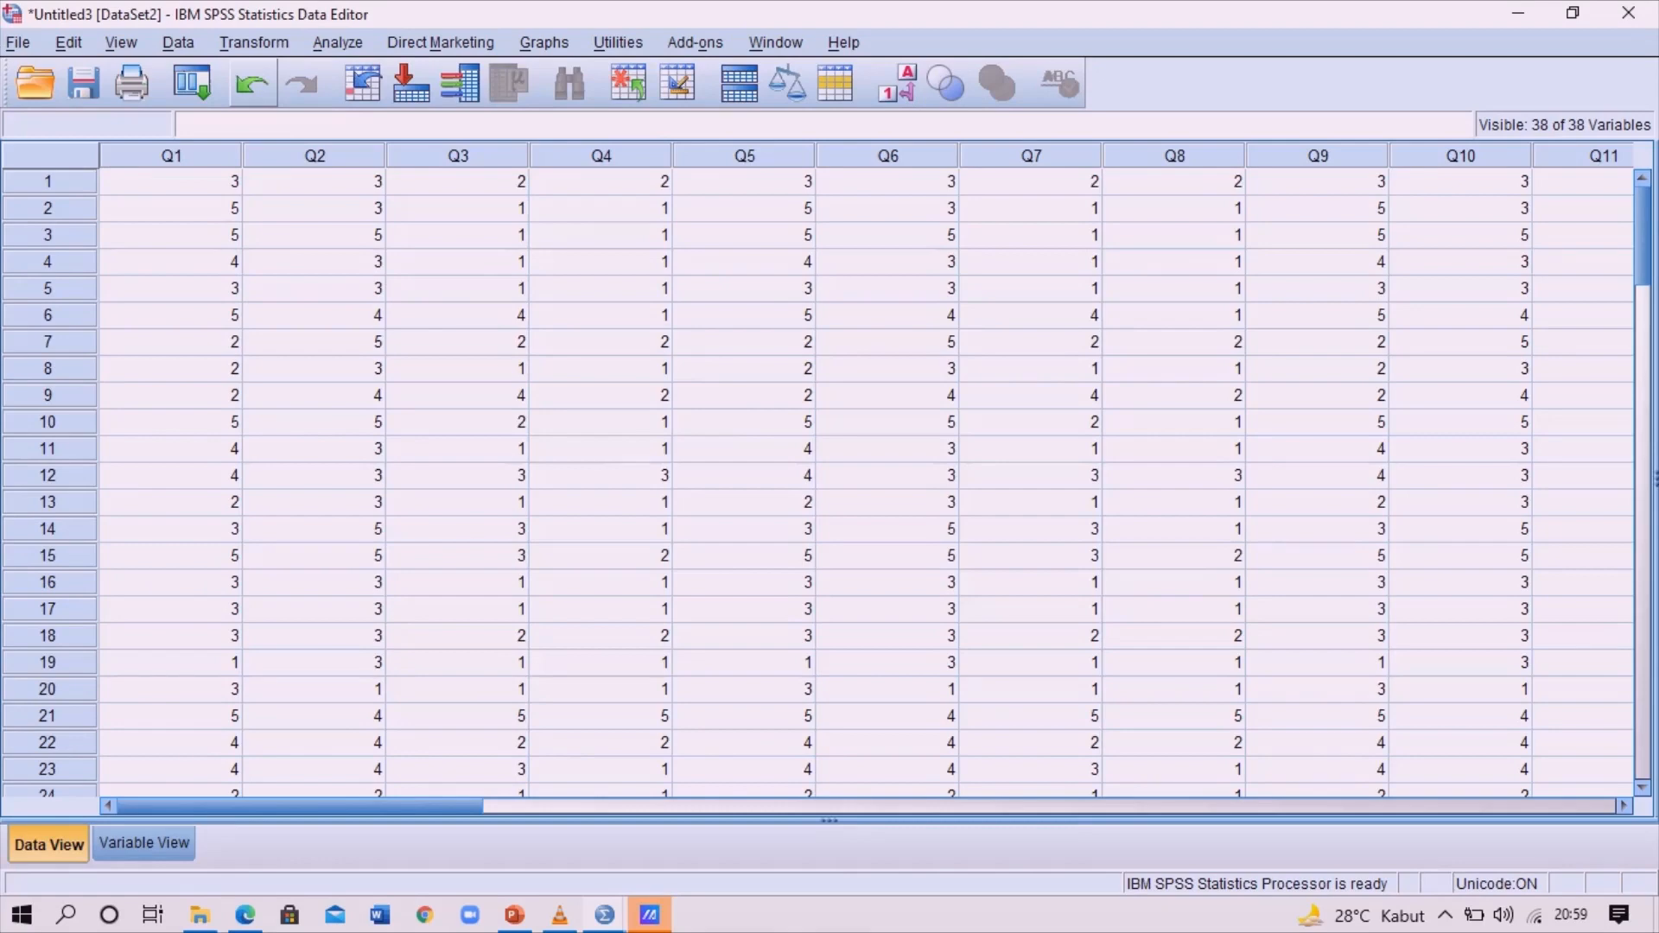
Reopen the Reliability Analysis and remove the Kompetensi items Q9 to Q18 from its items
click(337, 42)
click(666, 441)
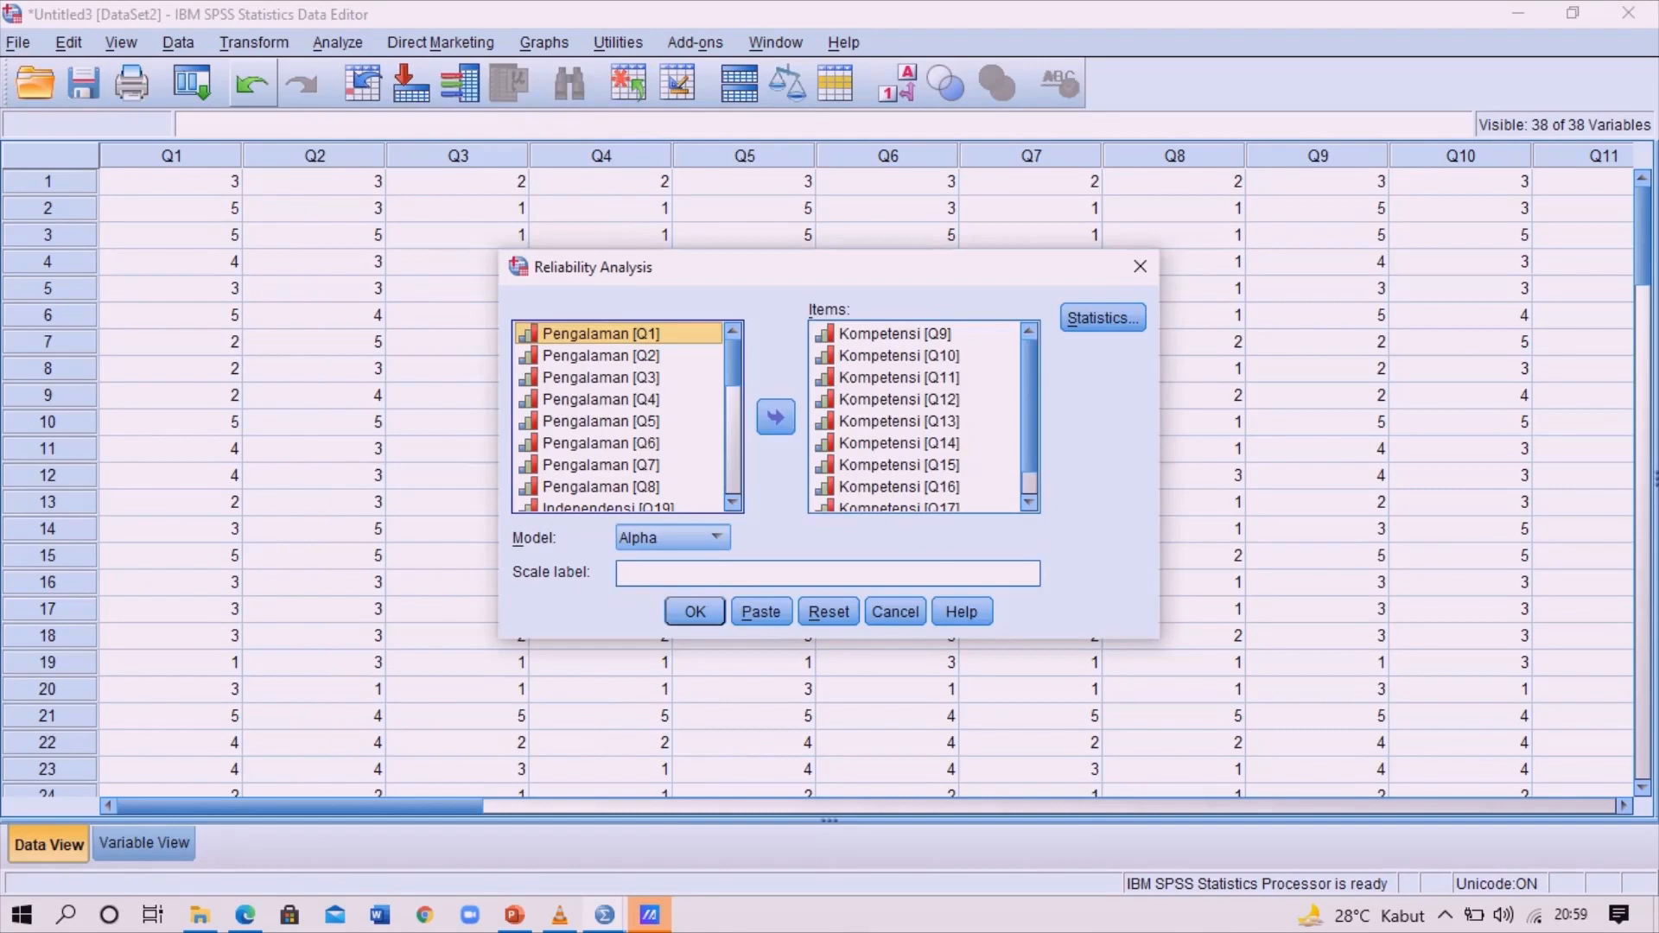
click(895, 335)
key(shift+Down)
key(shift+Down)
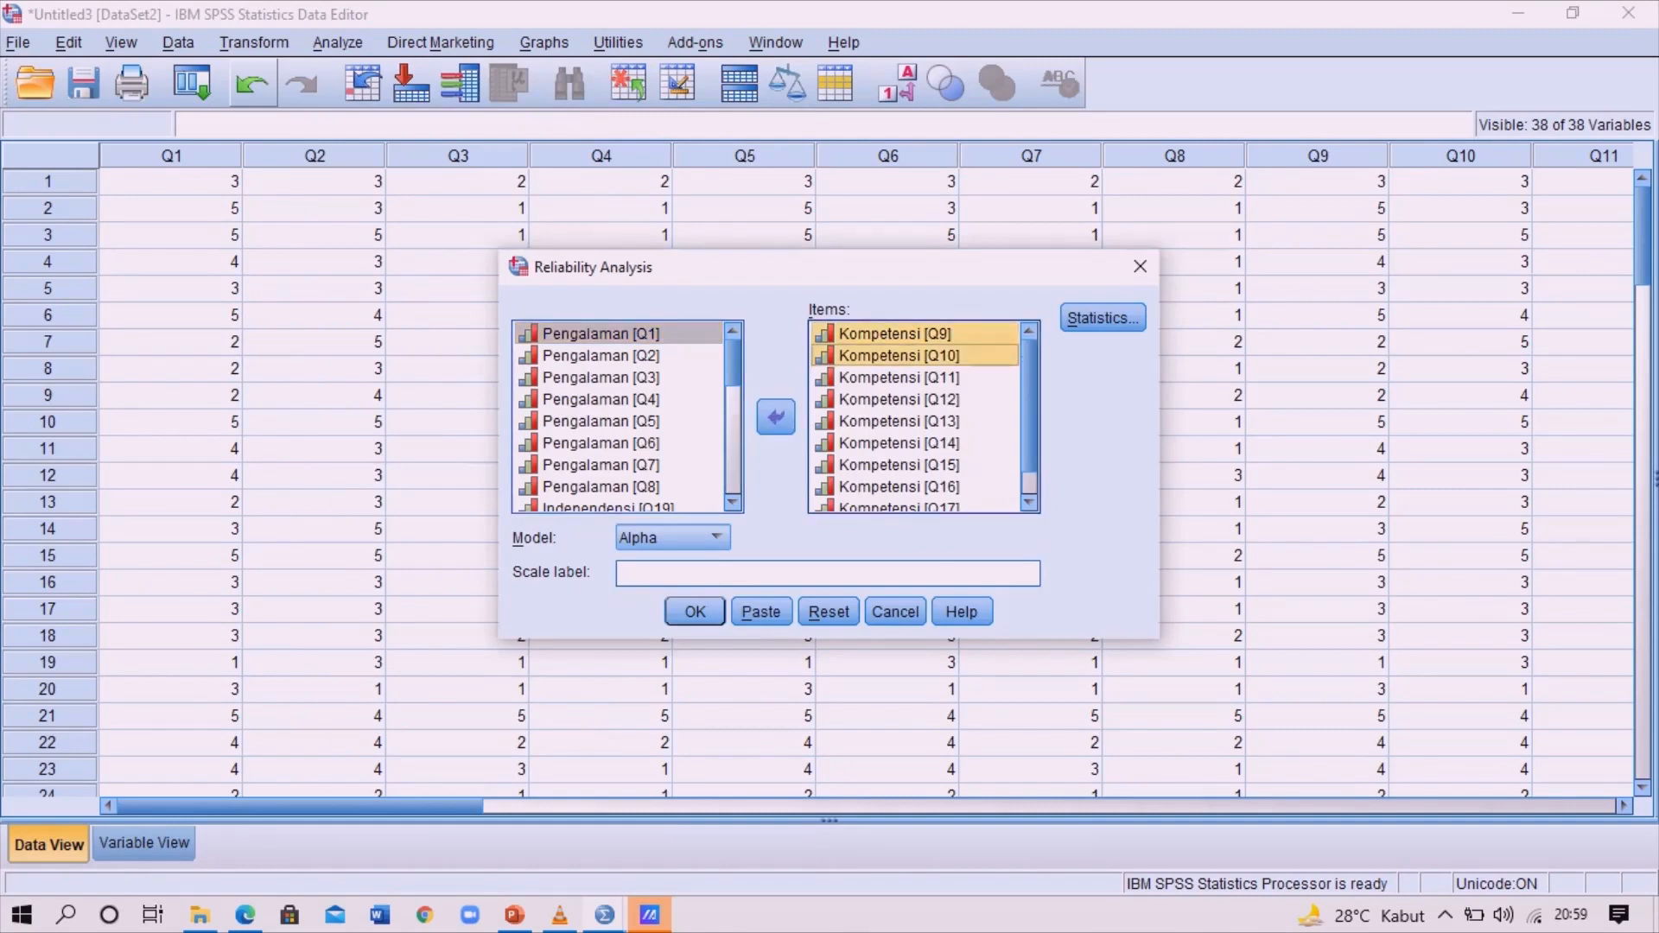
key(shift+Down)
key(shift+Down)
key(shift+Down)
key(shift+Down)
key(shift+Down)
key(shift+Down)
key(shift+Down)
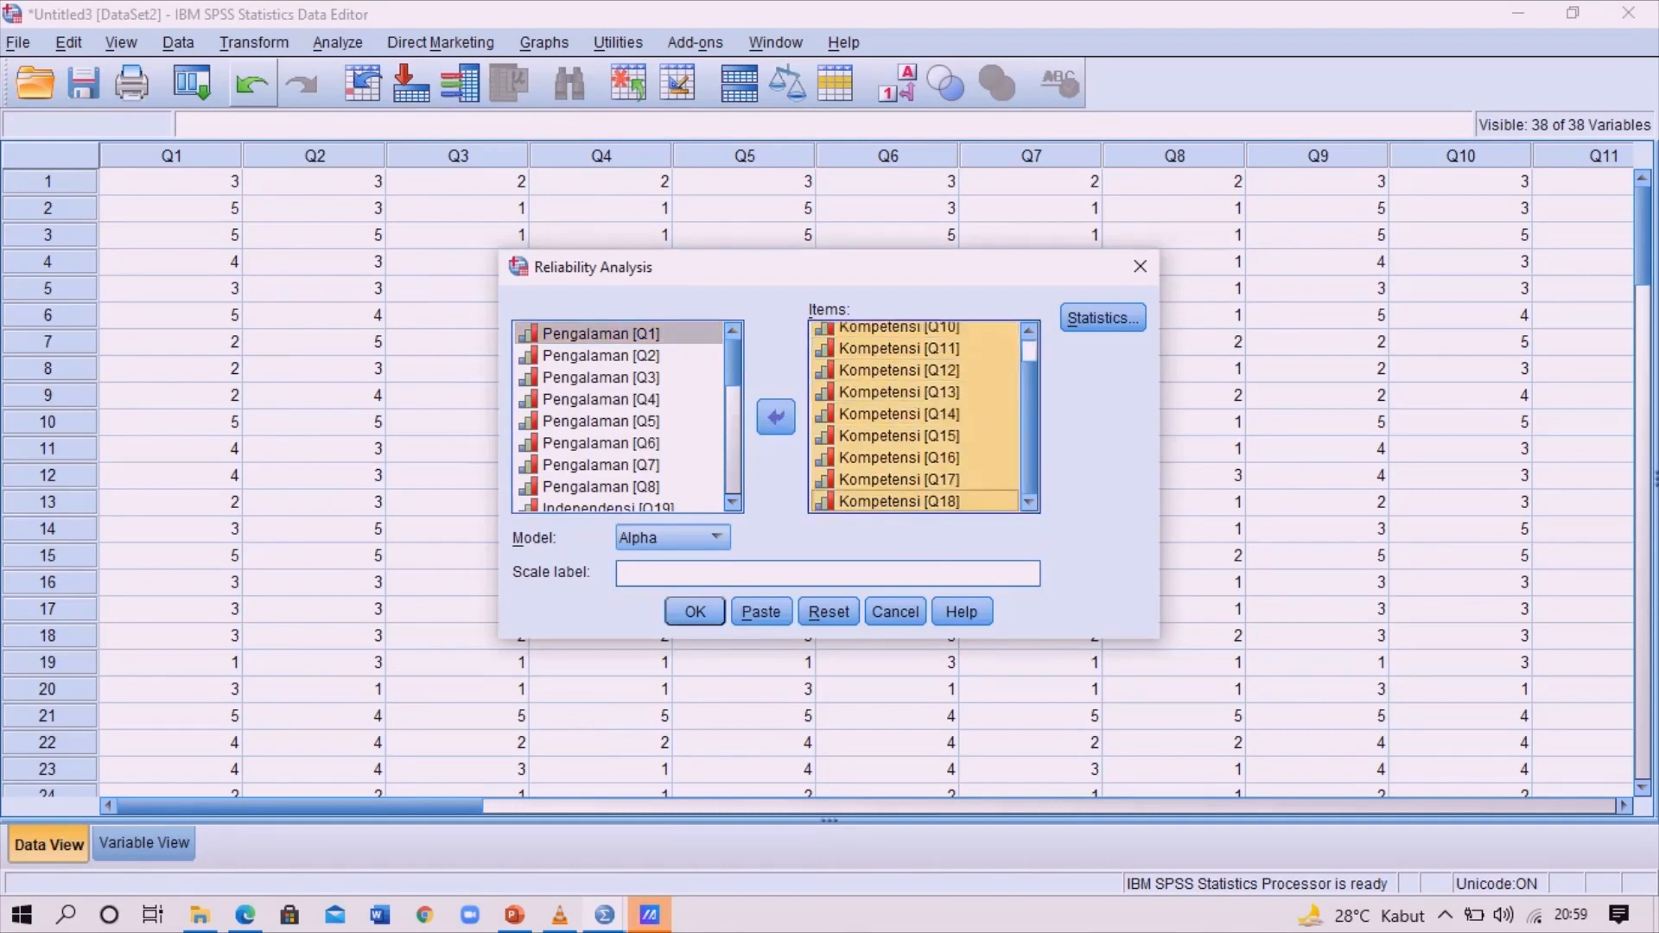
click(776, 417)
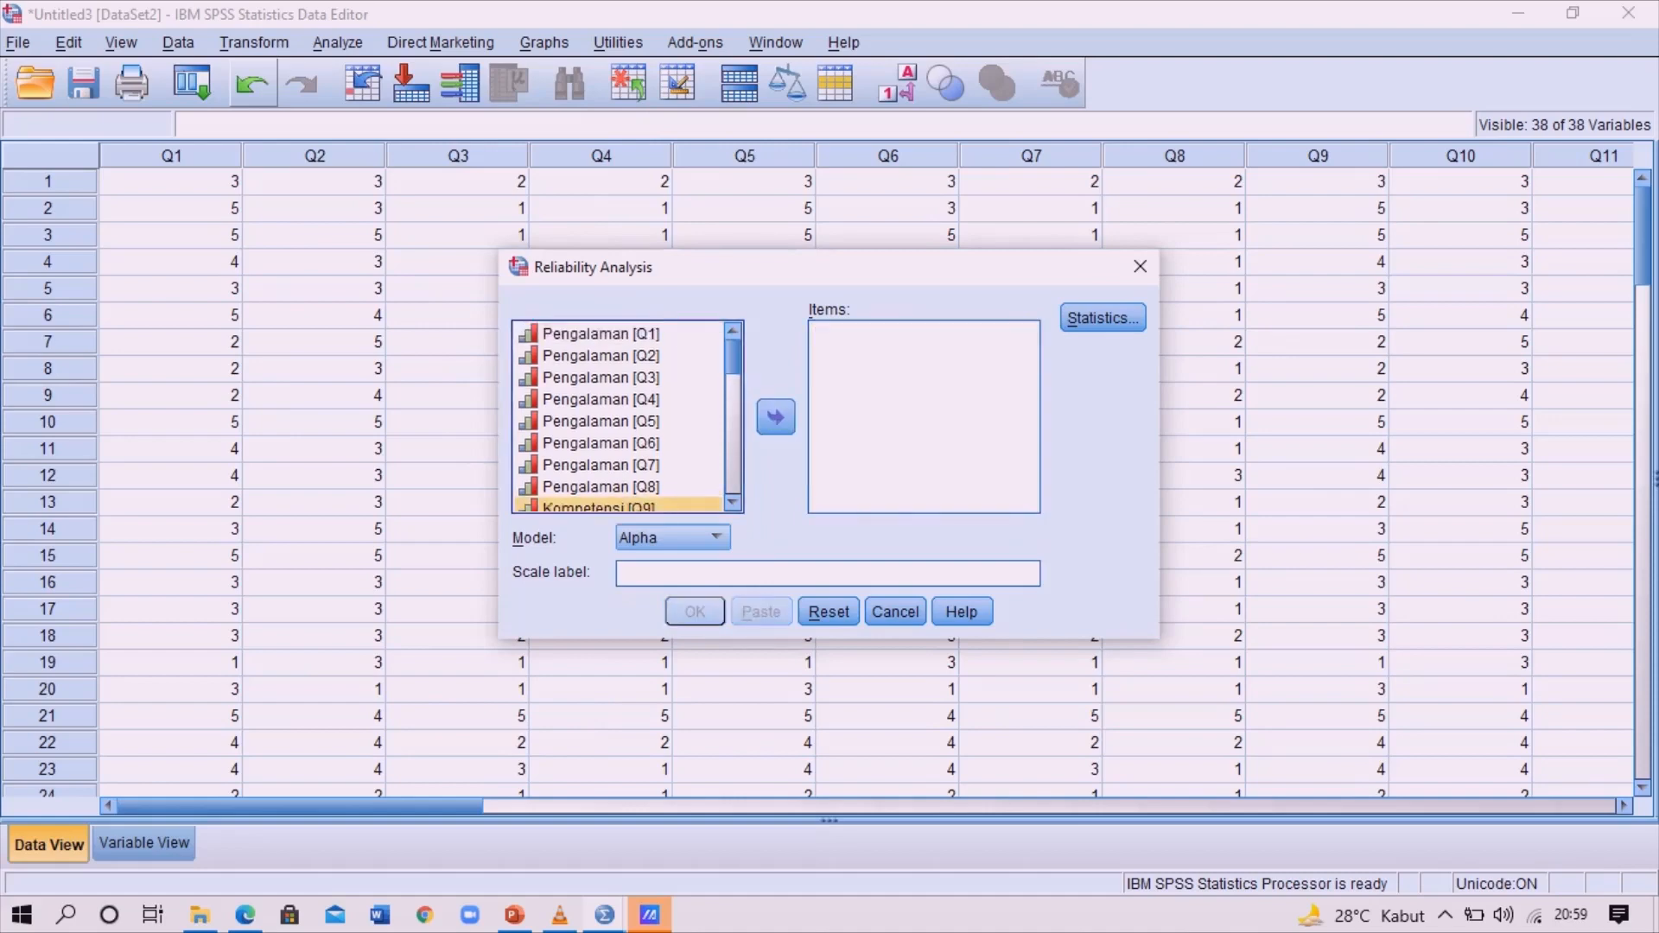
Add the Independensi items Q19 to Q29 to the reliability items and run the Alpha analysis
scroll(628, 417, down, 3)
scroll(628, 416, down, 2)
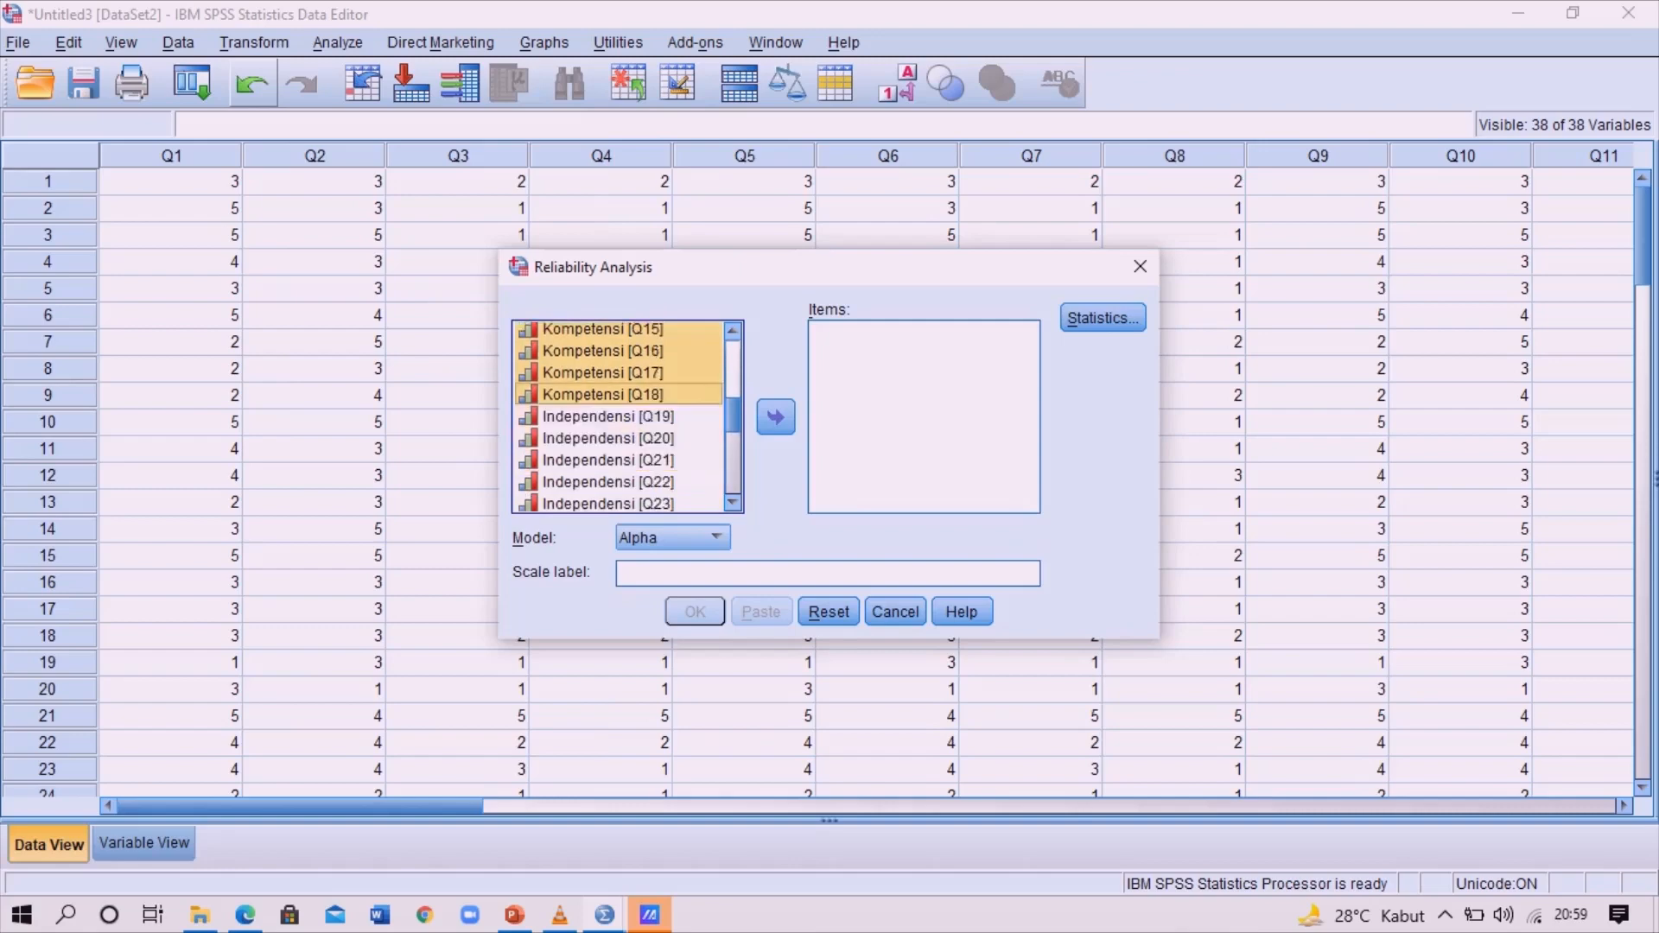
scroll(619, 417, down, 1)
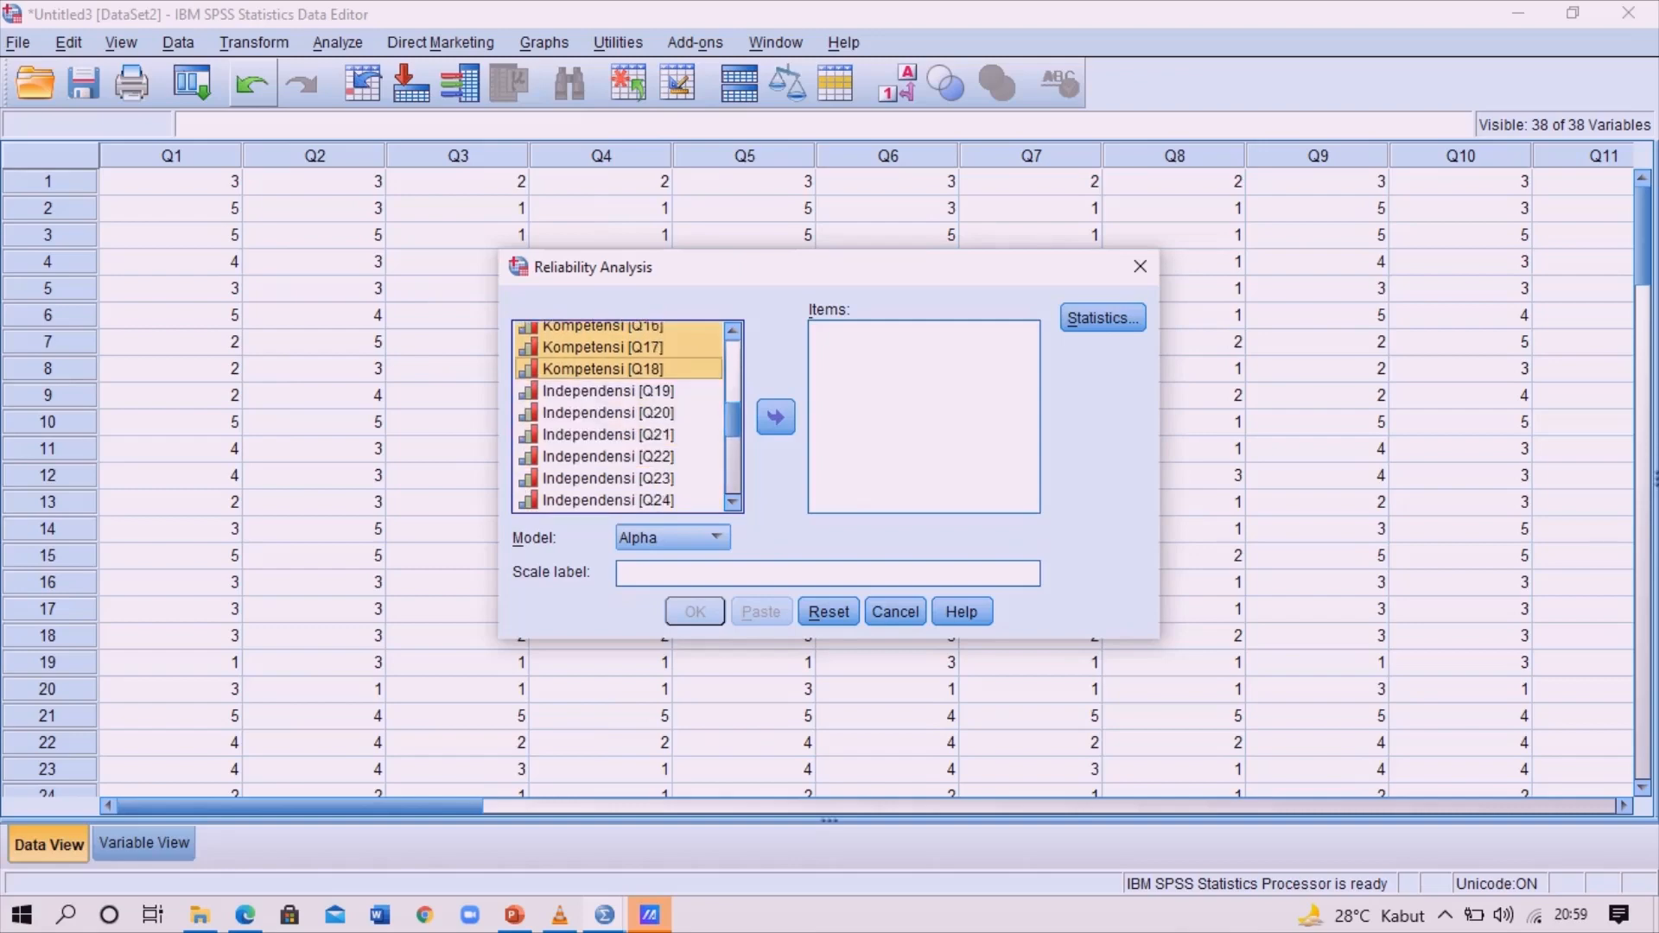
click(608, 391)
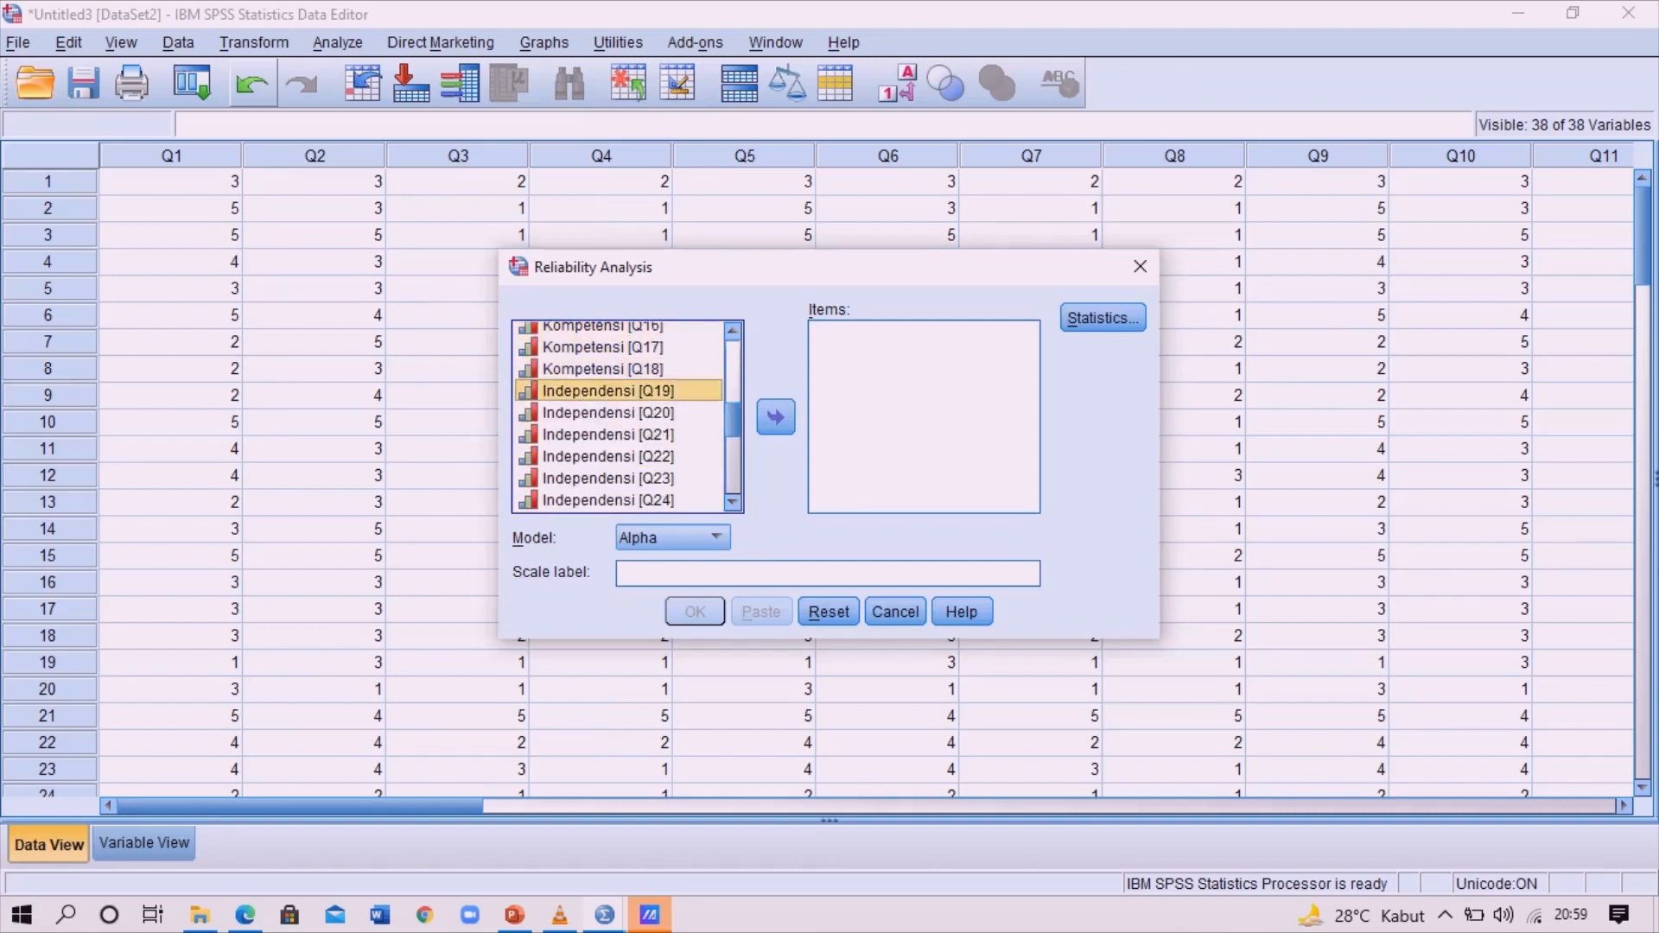
key(shift+Down)
key(shift+Down)
key(shift+Down)
key(shift+Down)
key(shift+Down)
key(shift+Down)
key(shift+Down)
key(shift+Down)
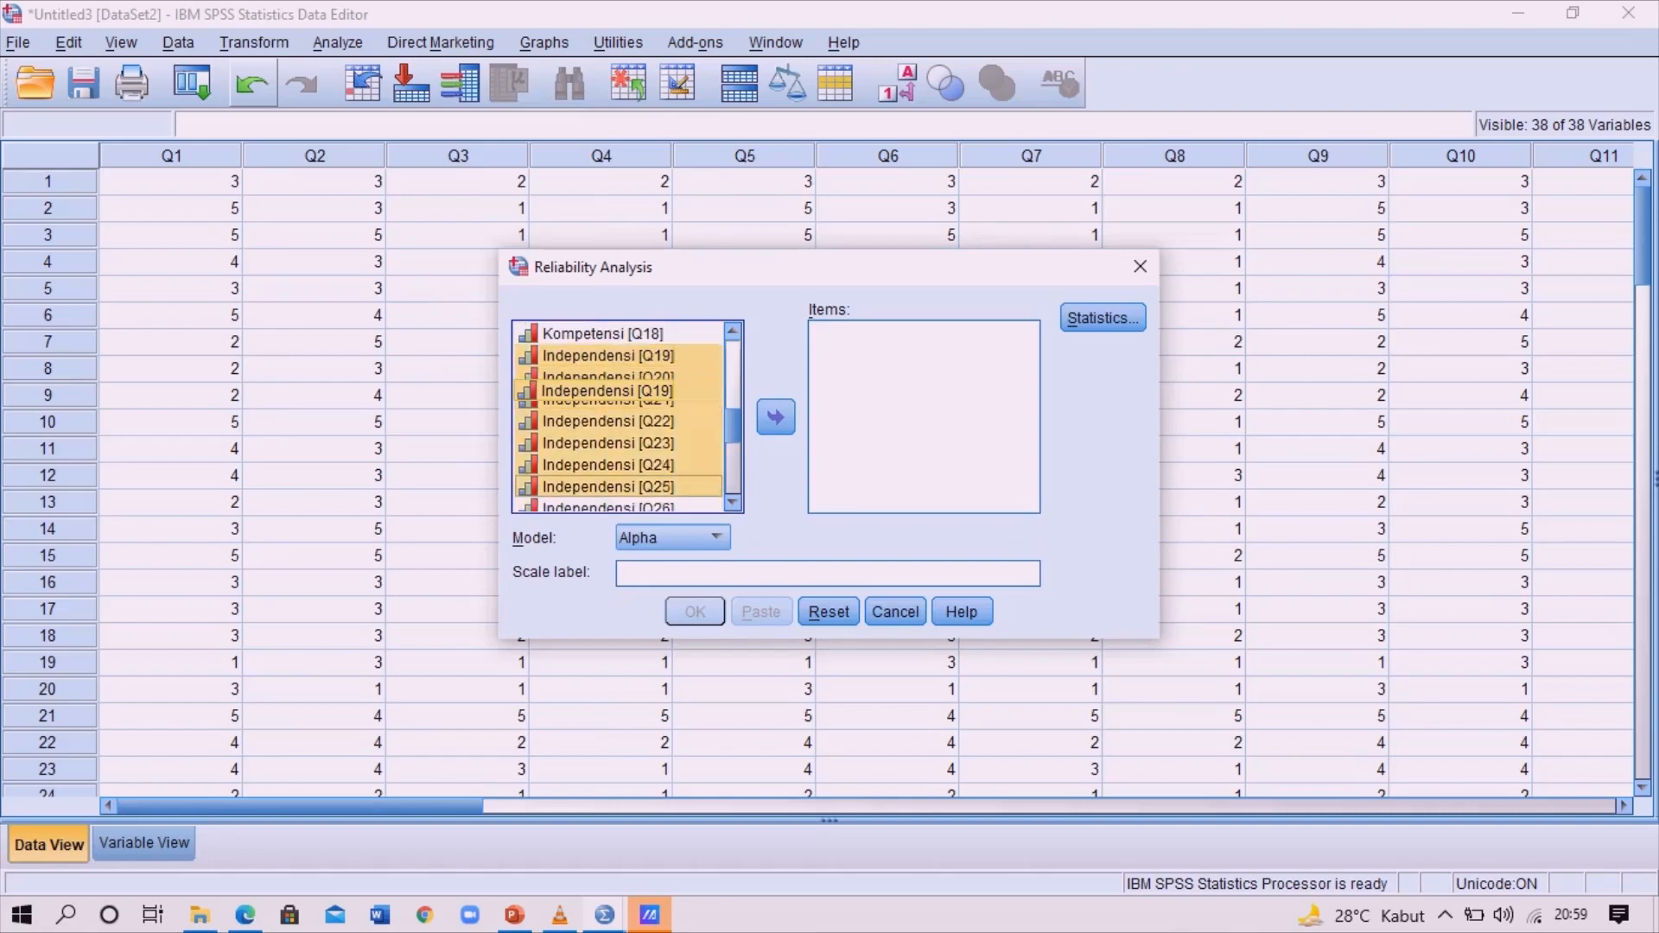
key(shift+Down)
key(shift+Down)
key(shift+Down)
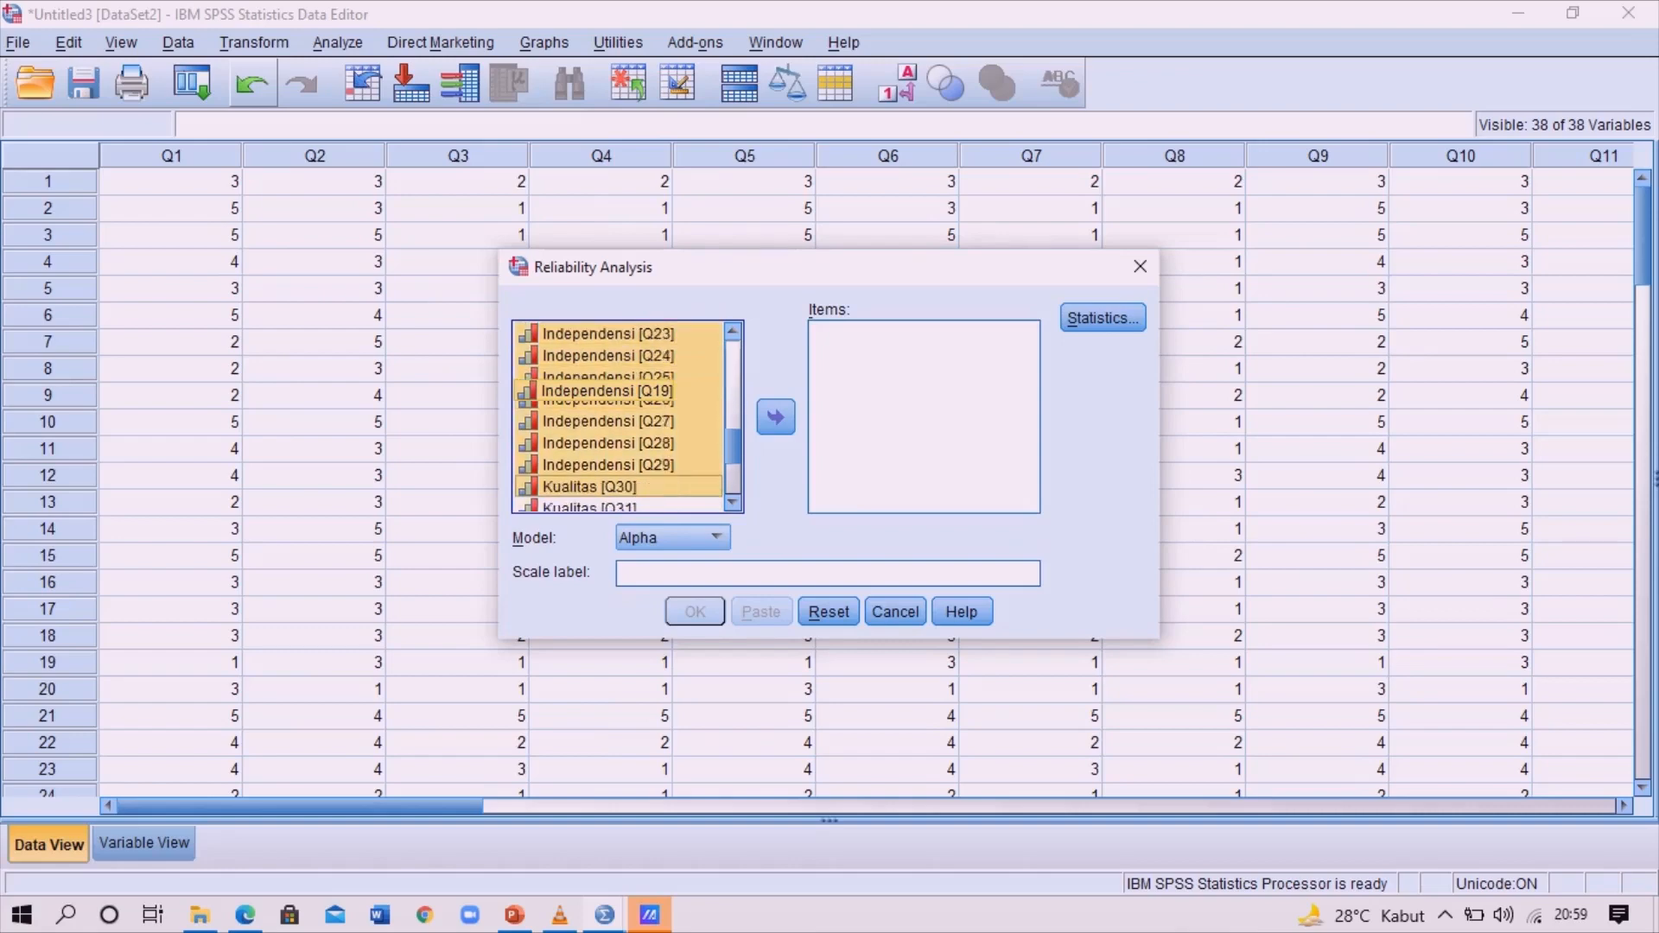
key(shift+Up)
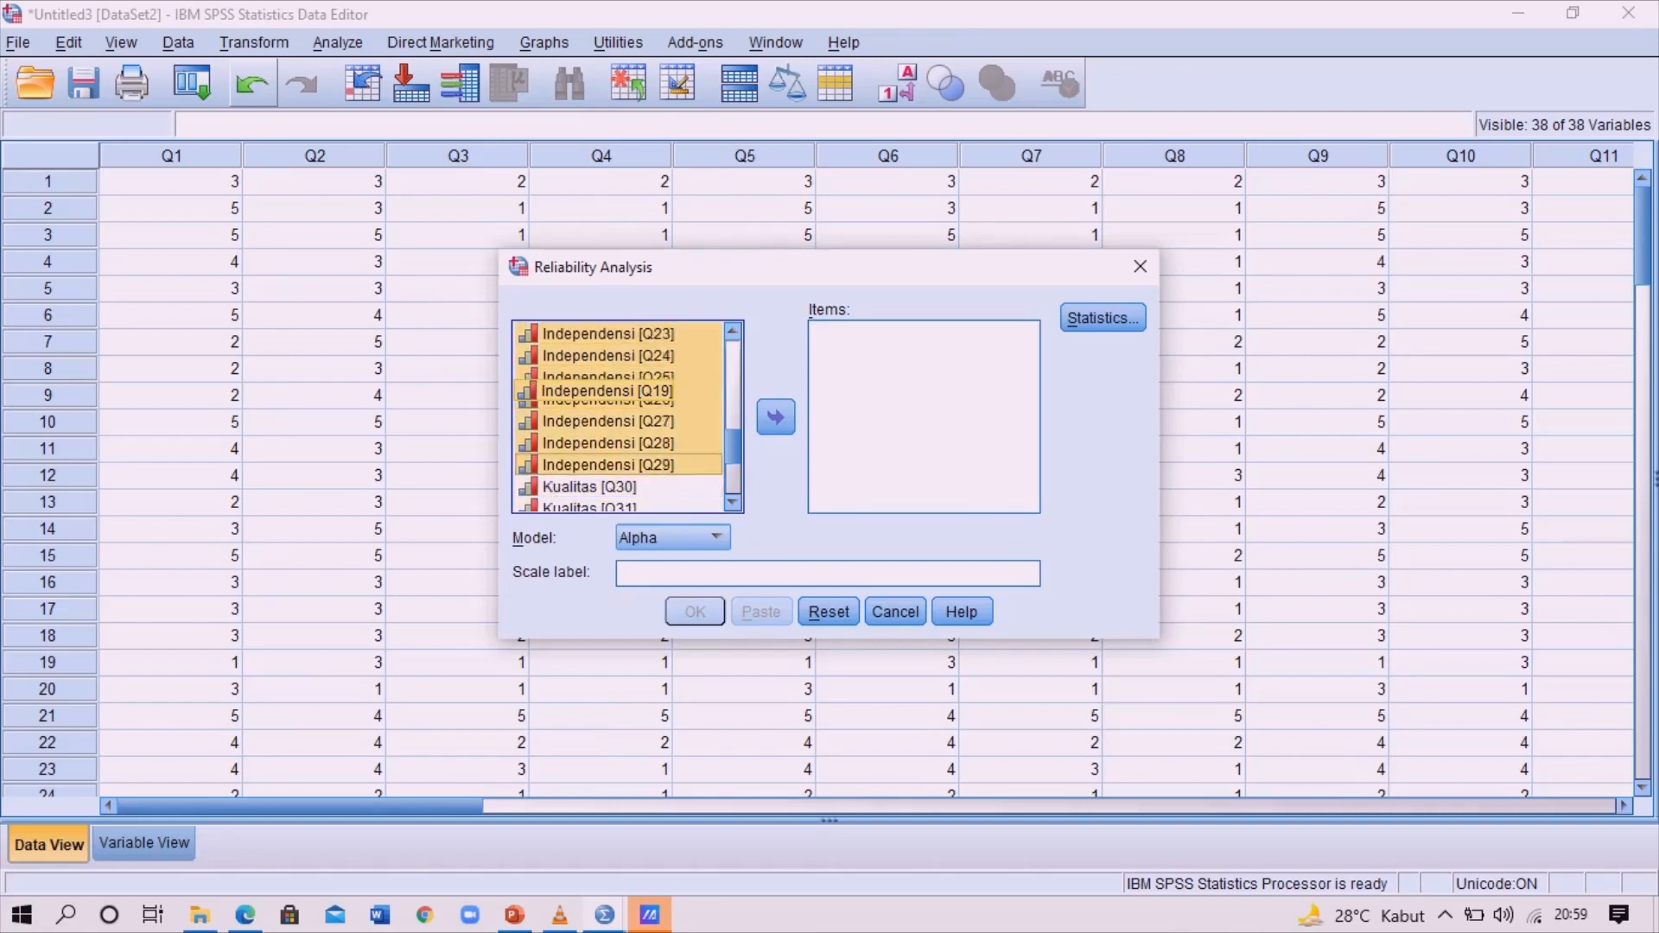
click(776, 418)
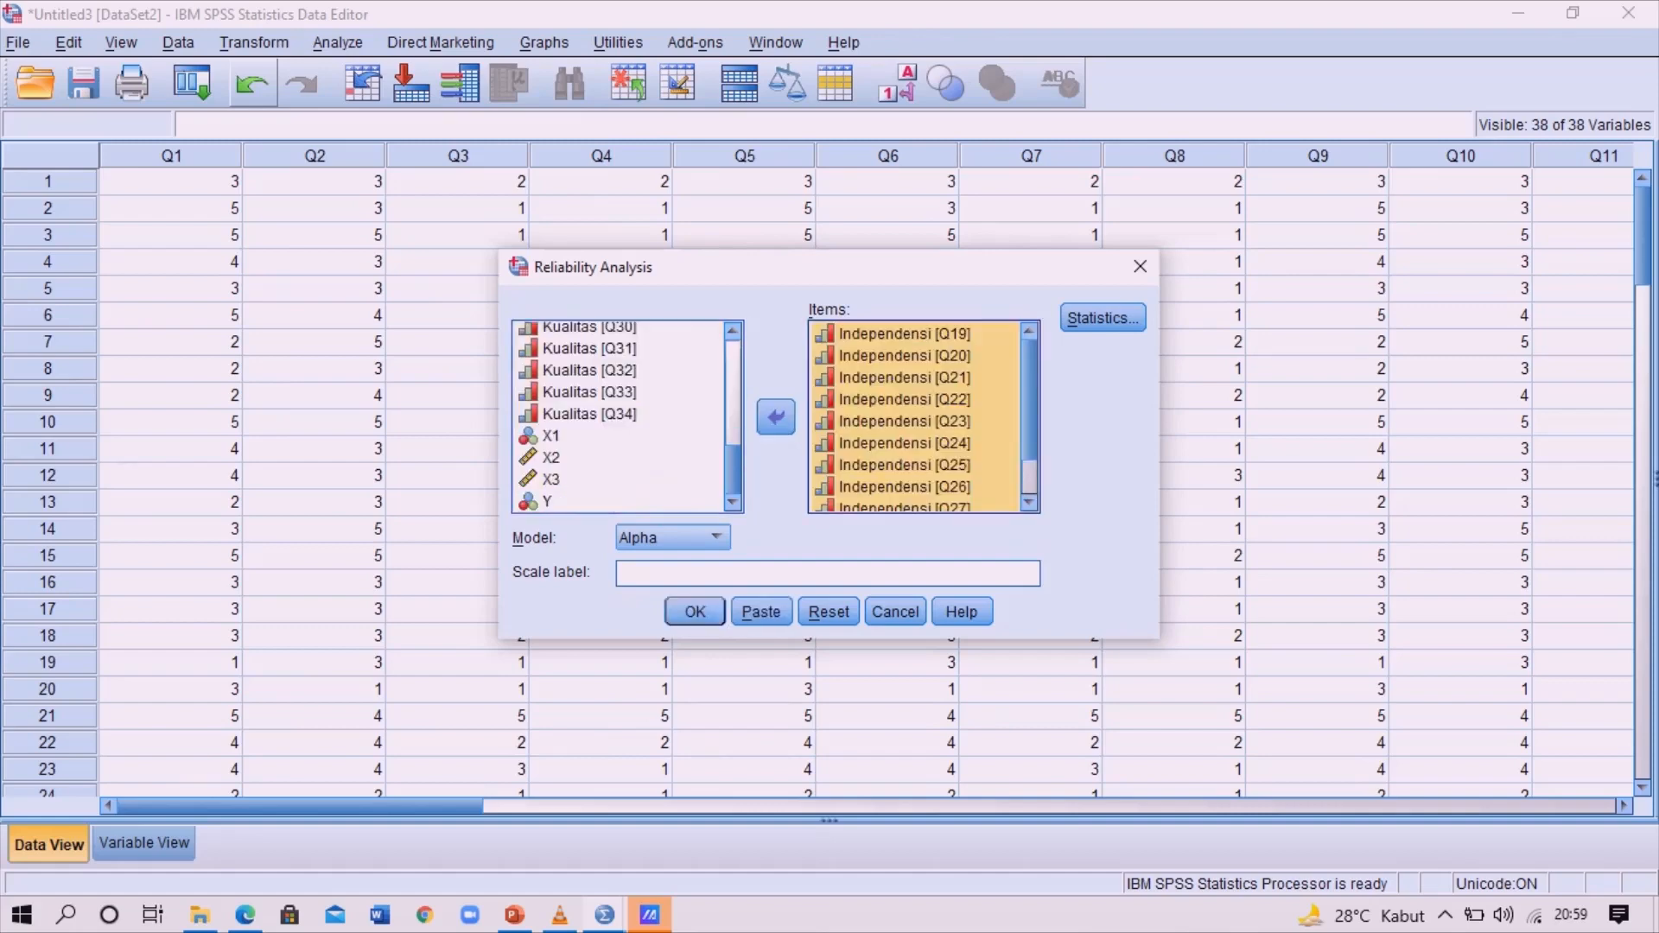
click(694, 611)
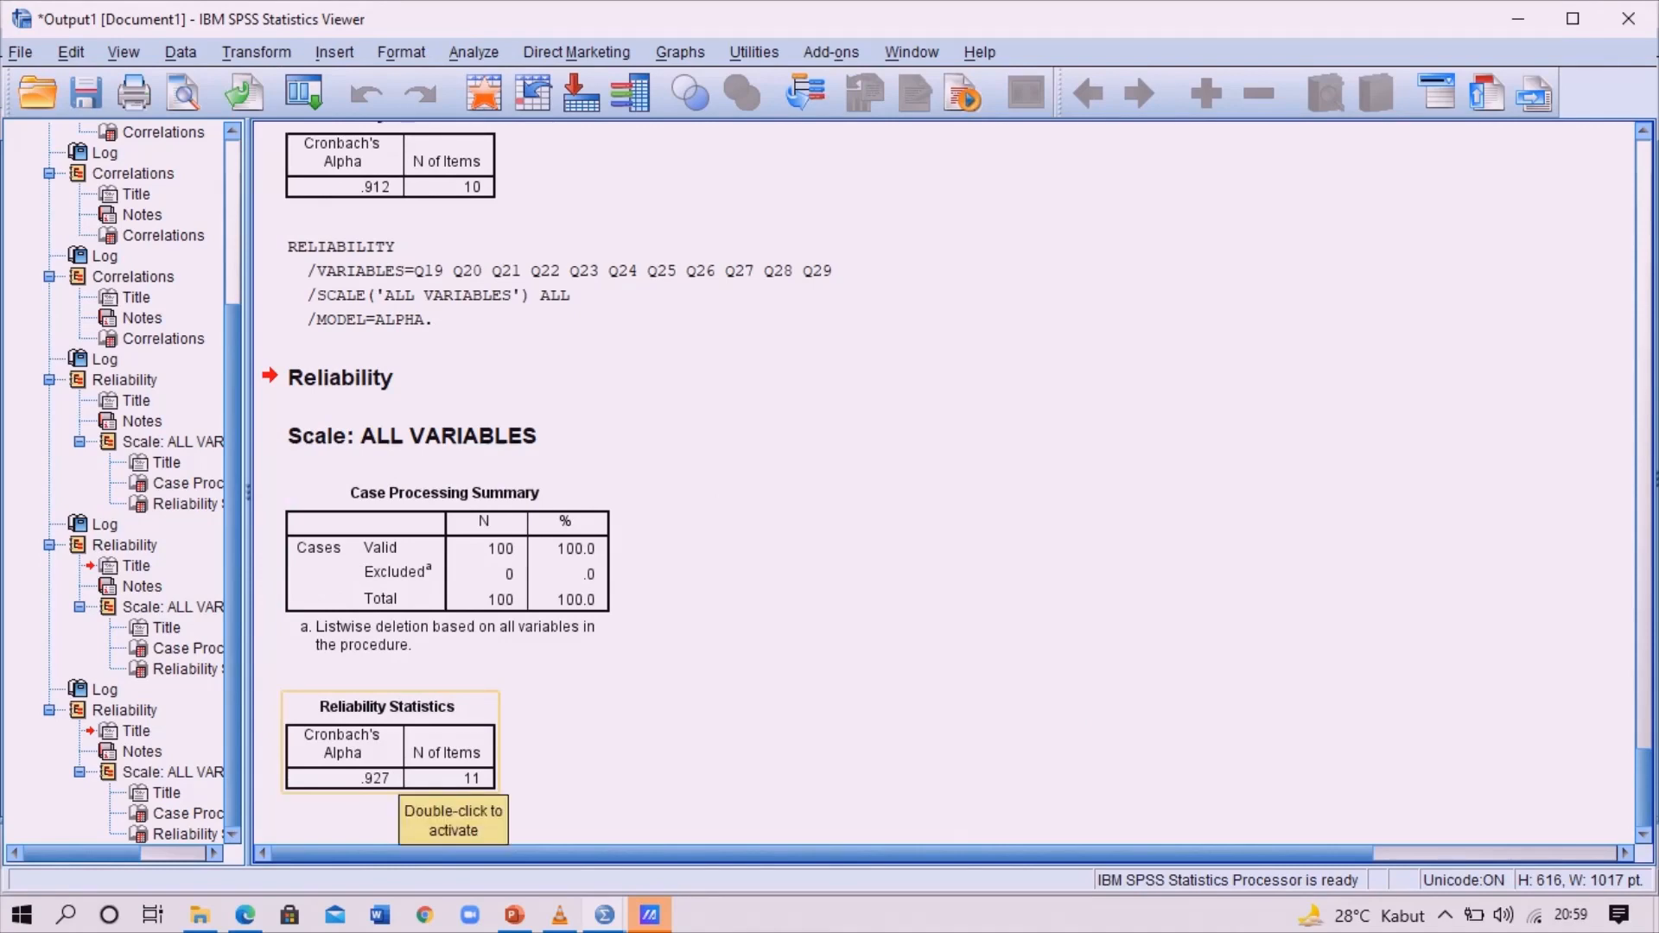
Go back to the Untitled3 dataset and open the Reliability Analysis again
mouse_move(649, 914)
click(877, 831)
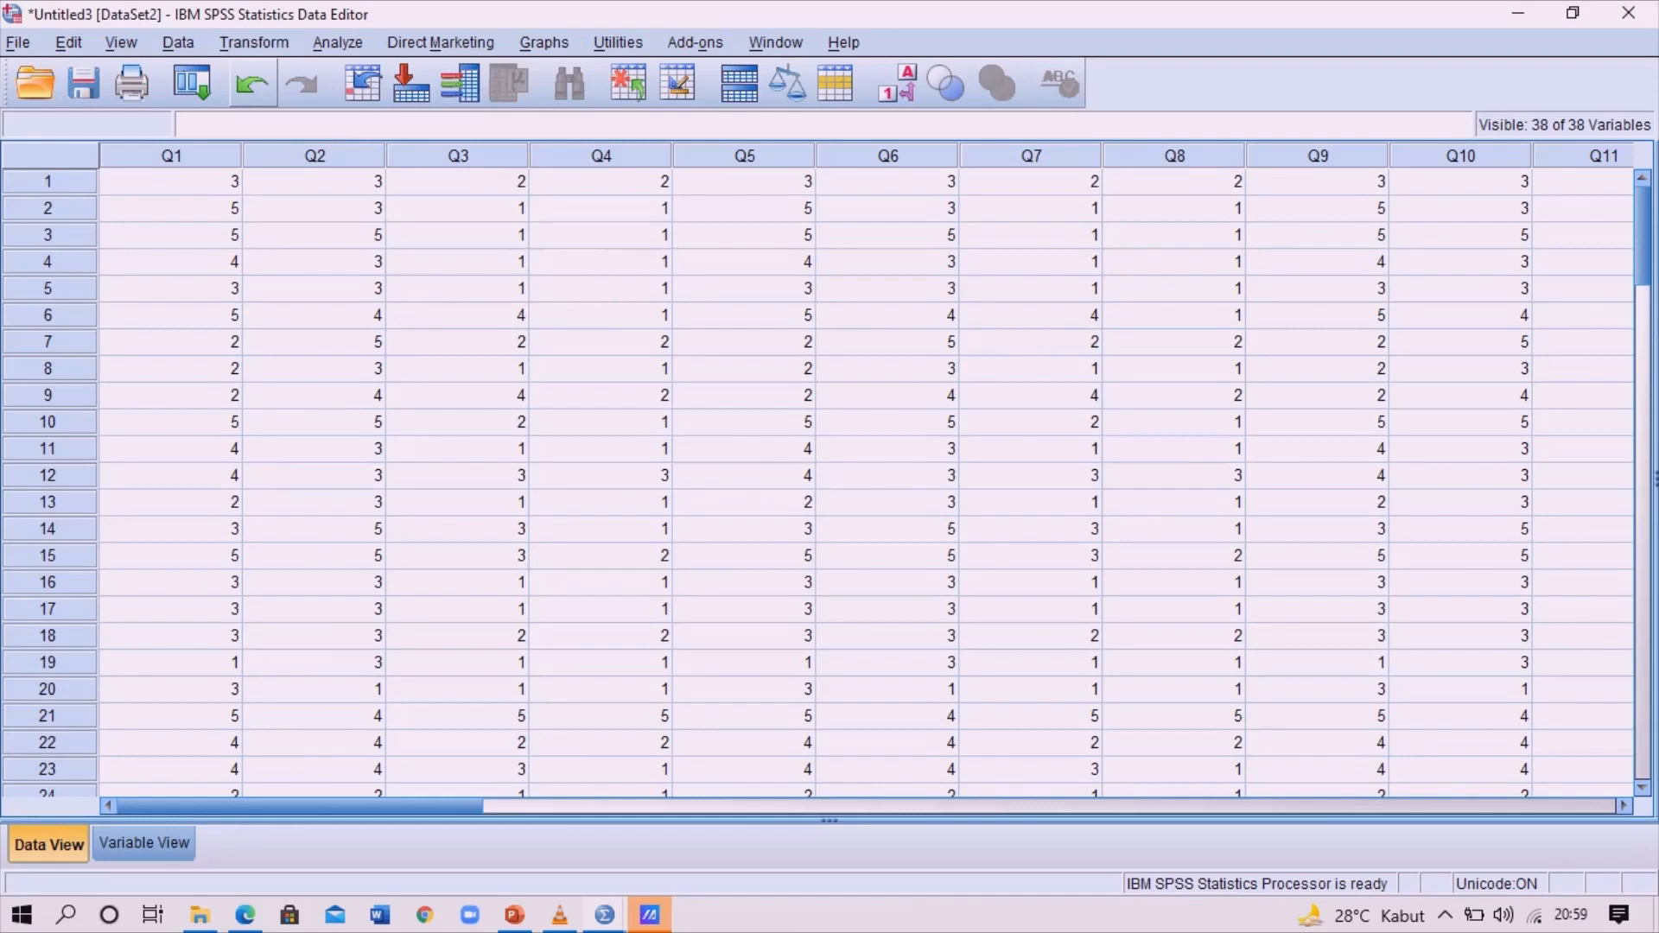
click(338, 42)
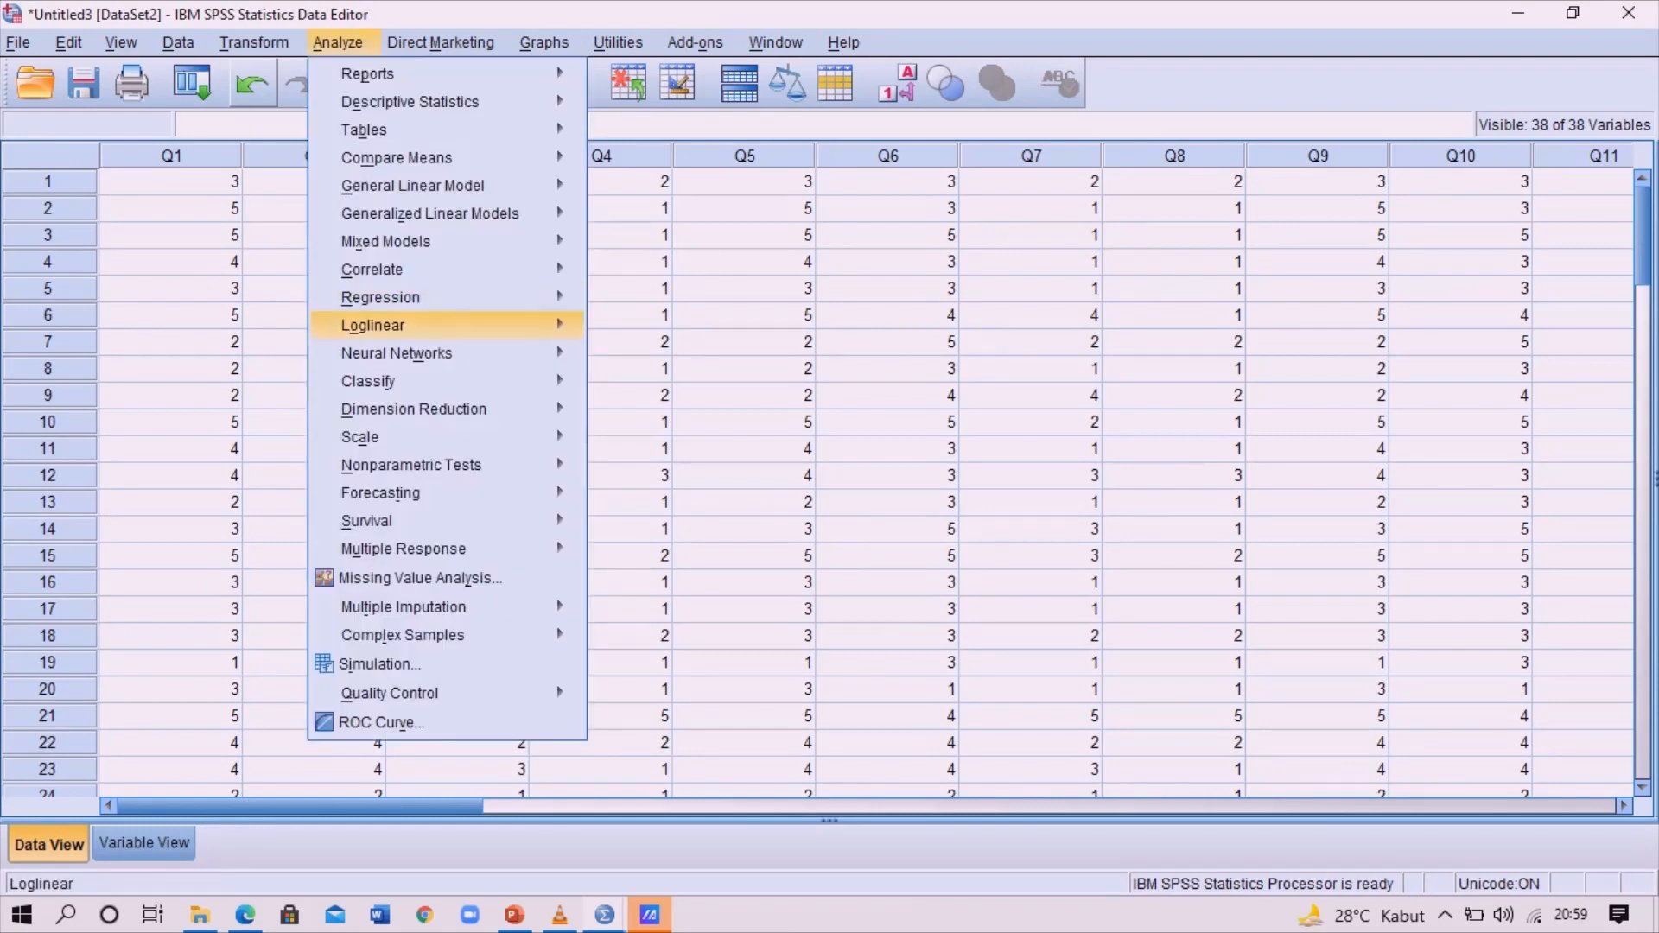
mouse_move(406, 352)
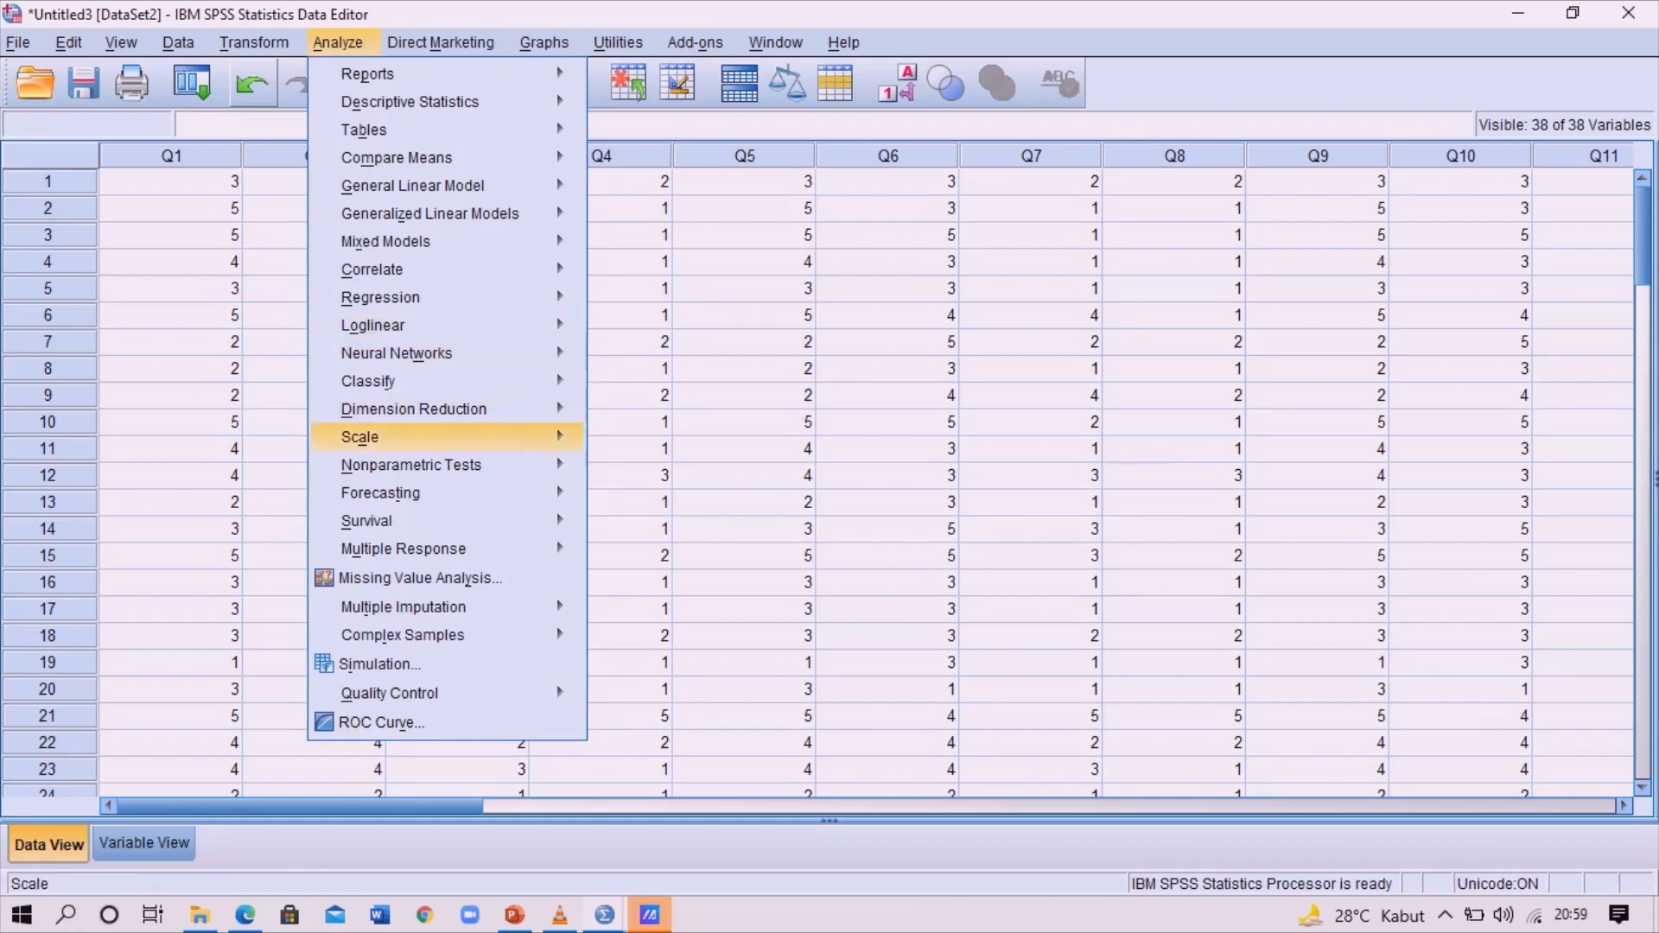
mouse_move(406, 436)
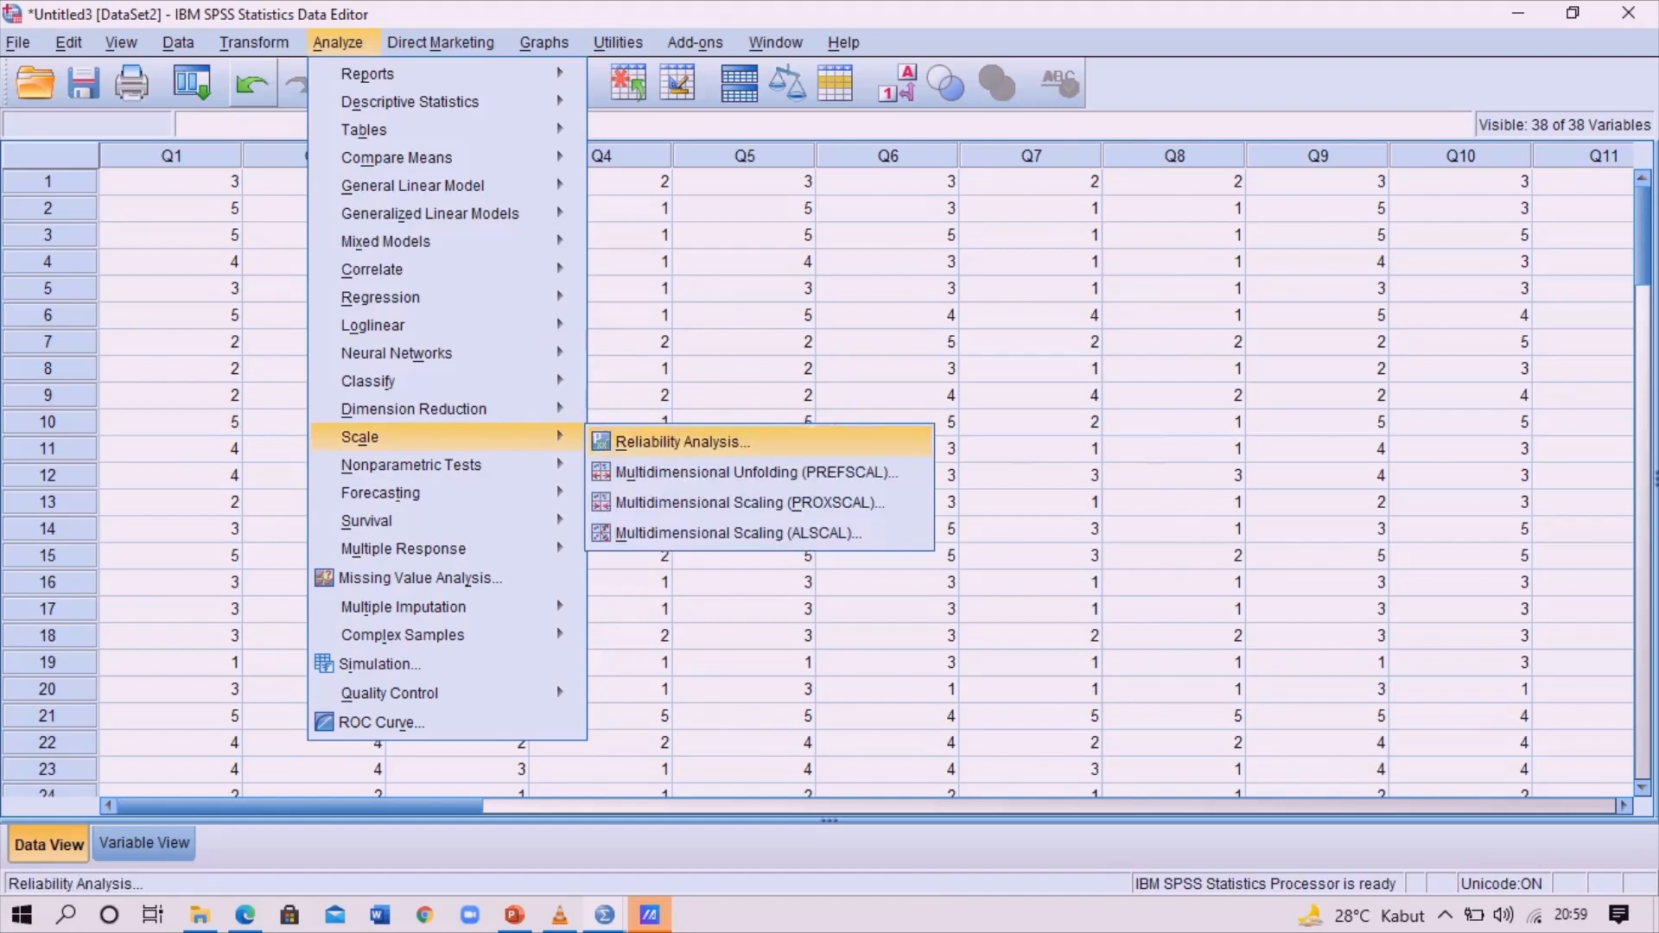
click(683, 441)
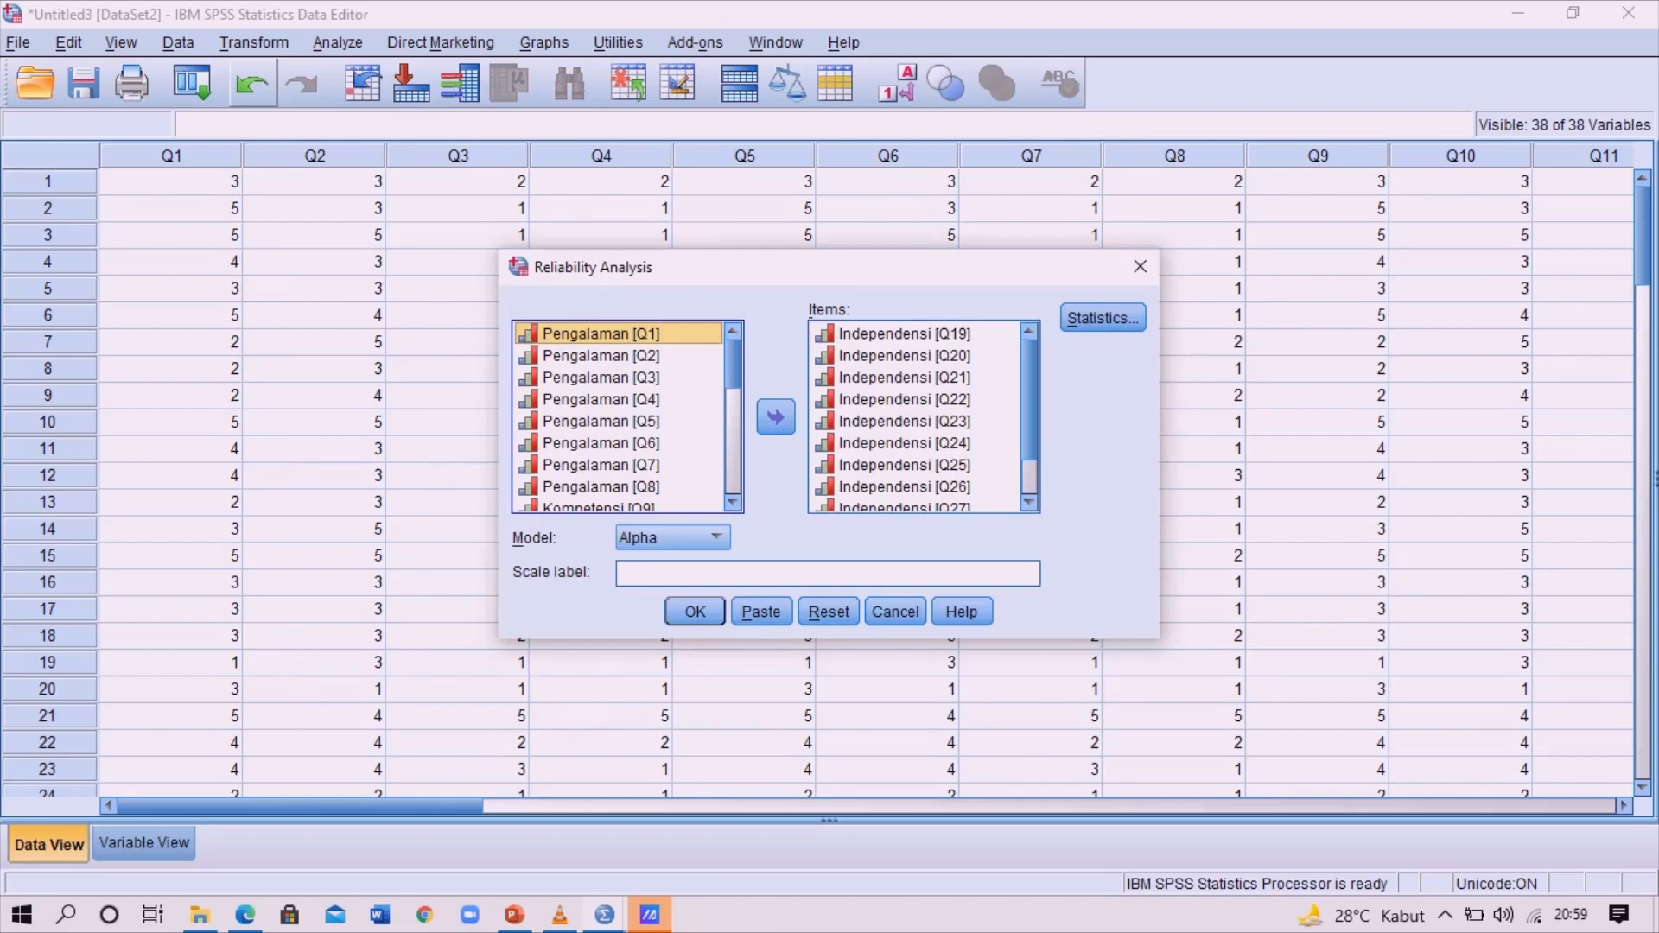
Remove the Independensi items Q19 to Q29 from the reliability items
click(905, 333)
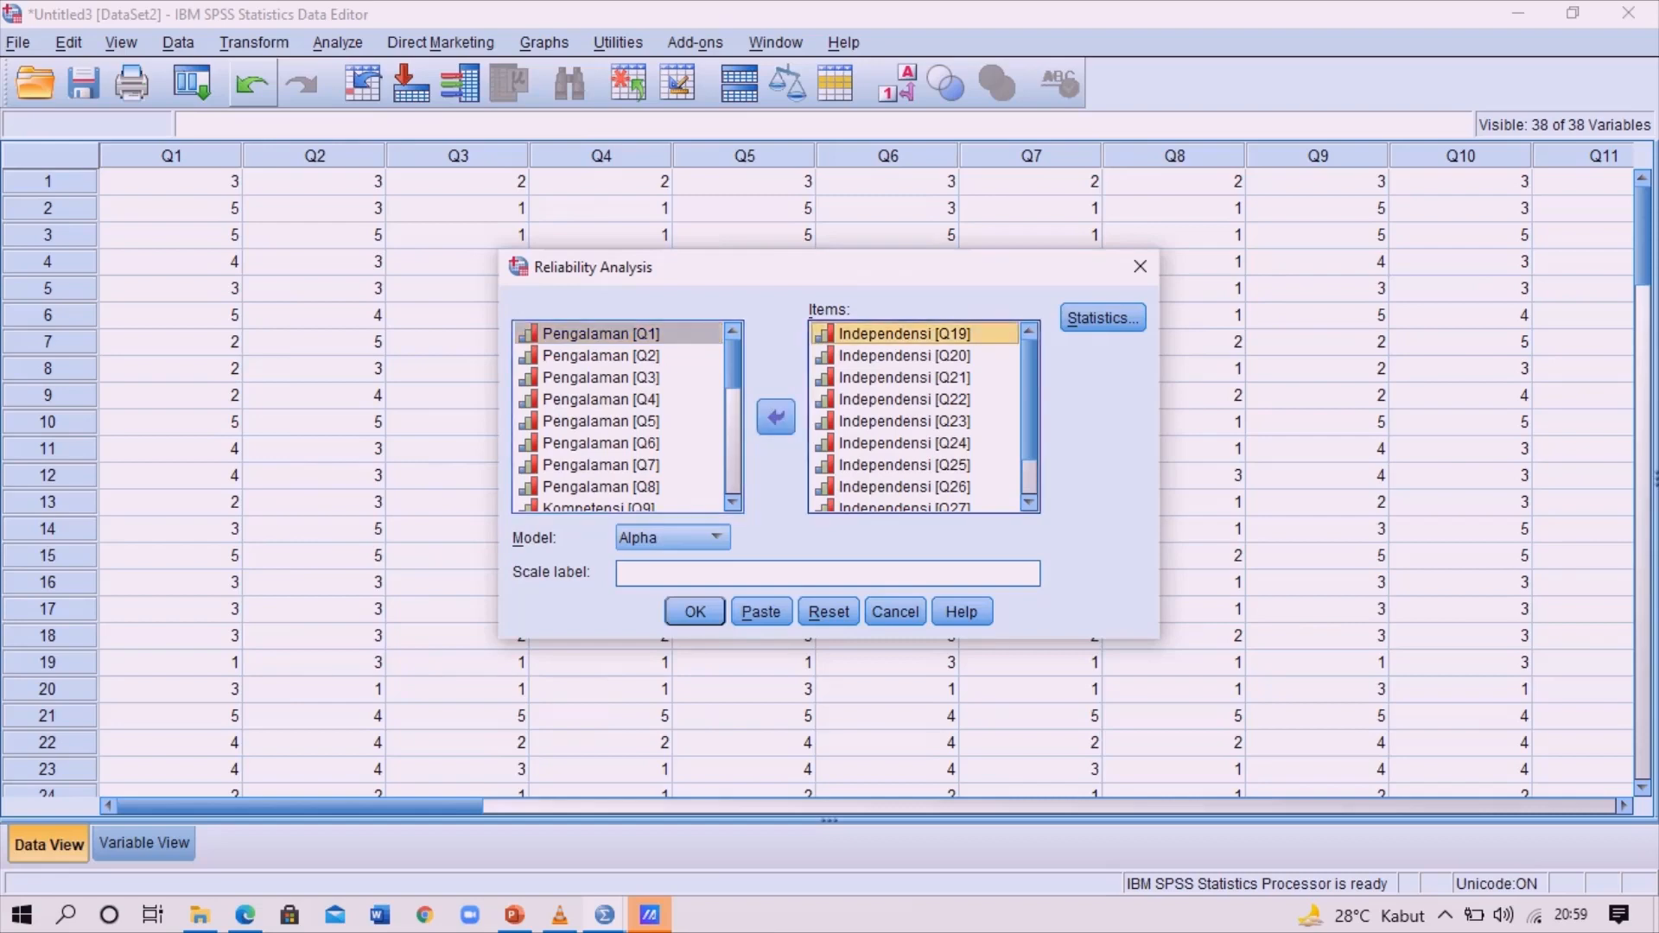
key(shift+Down)
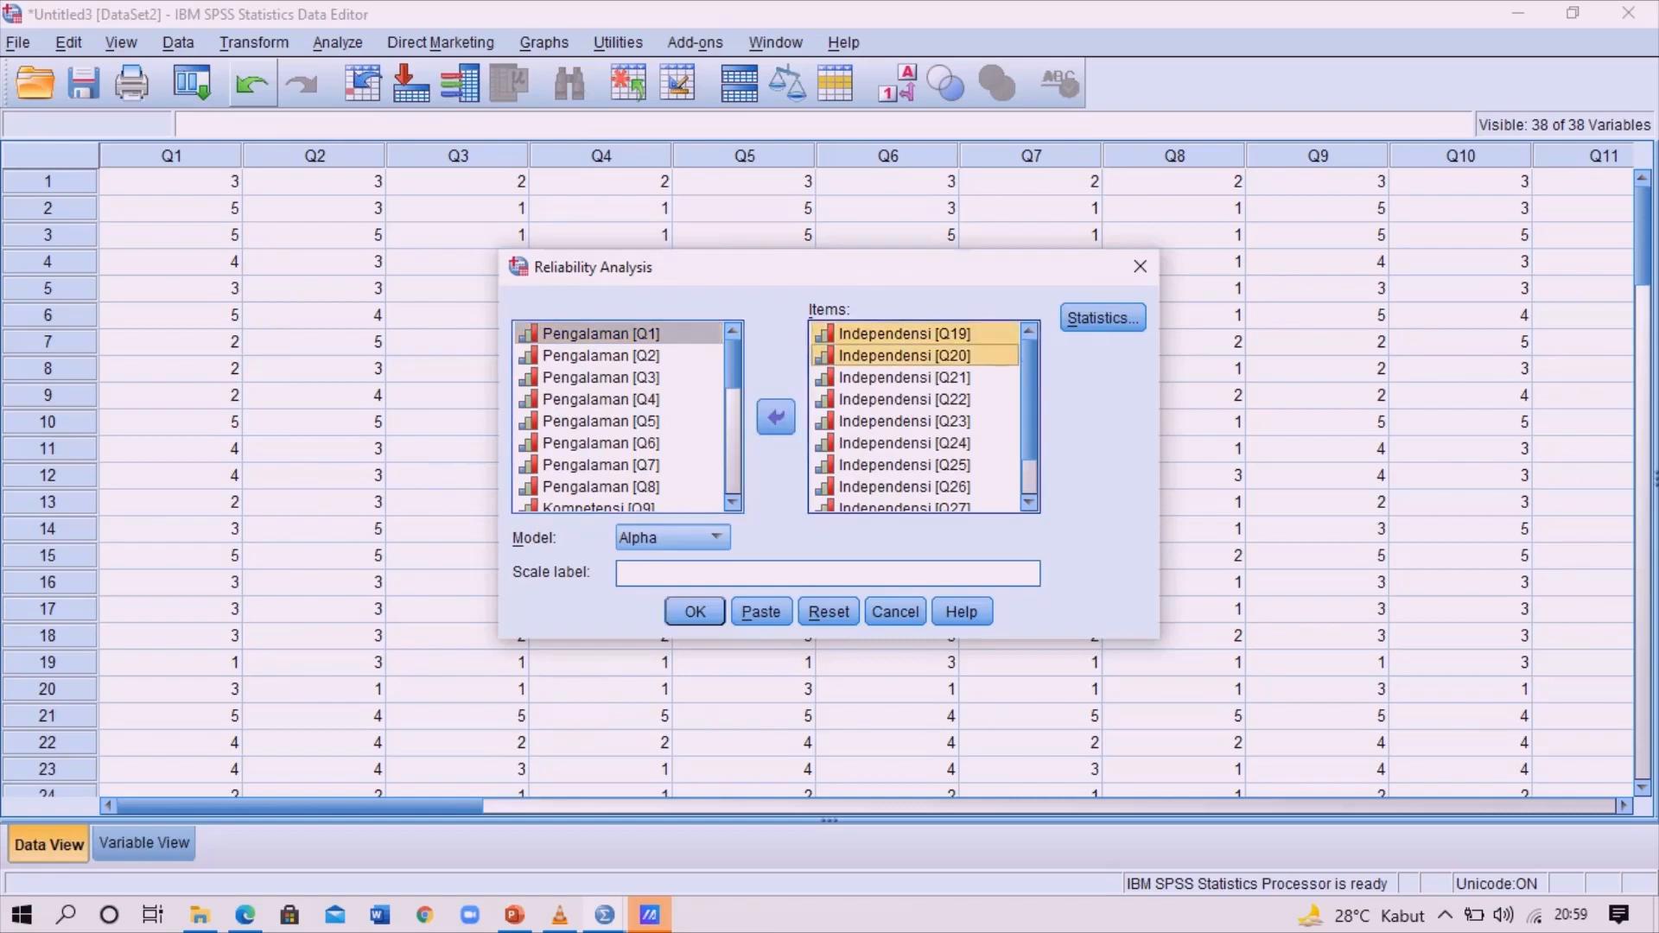
key(shift+Down)
key(shift+Down)
key(shift+Down)
key(shift+Down)
key(shift+Down)
key(shift+Down)
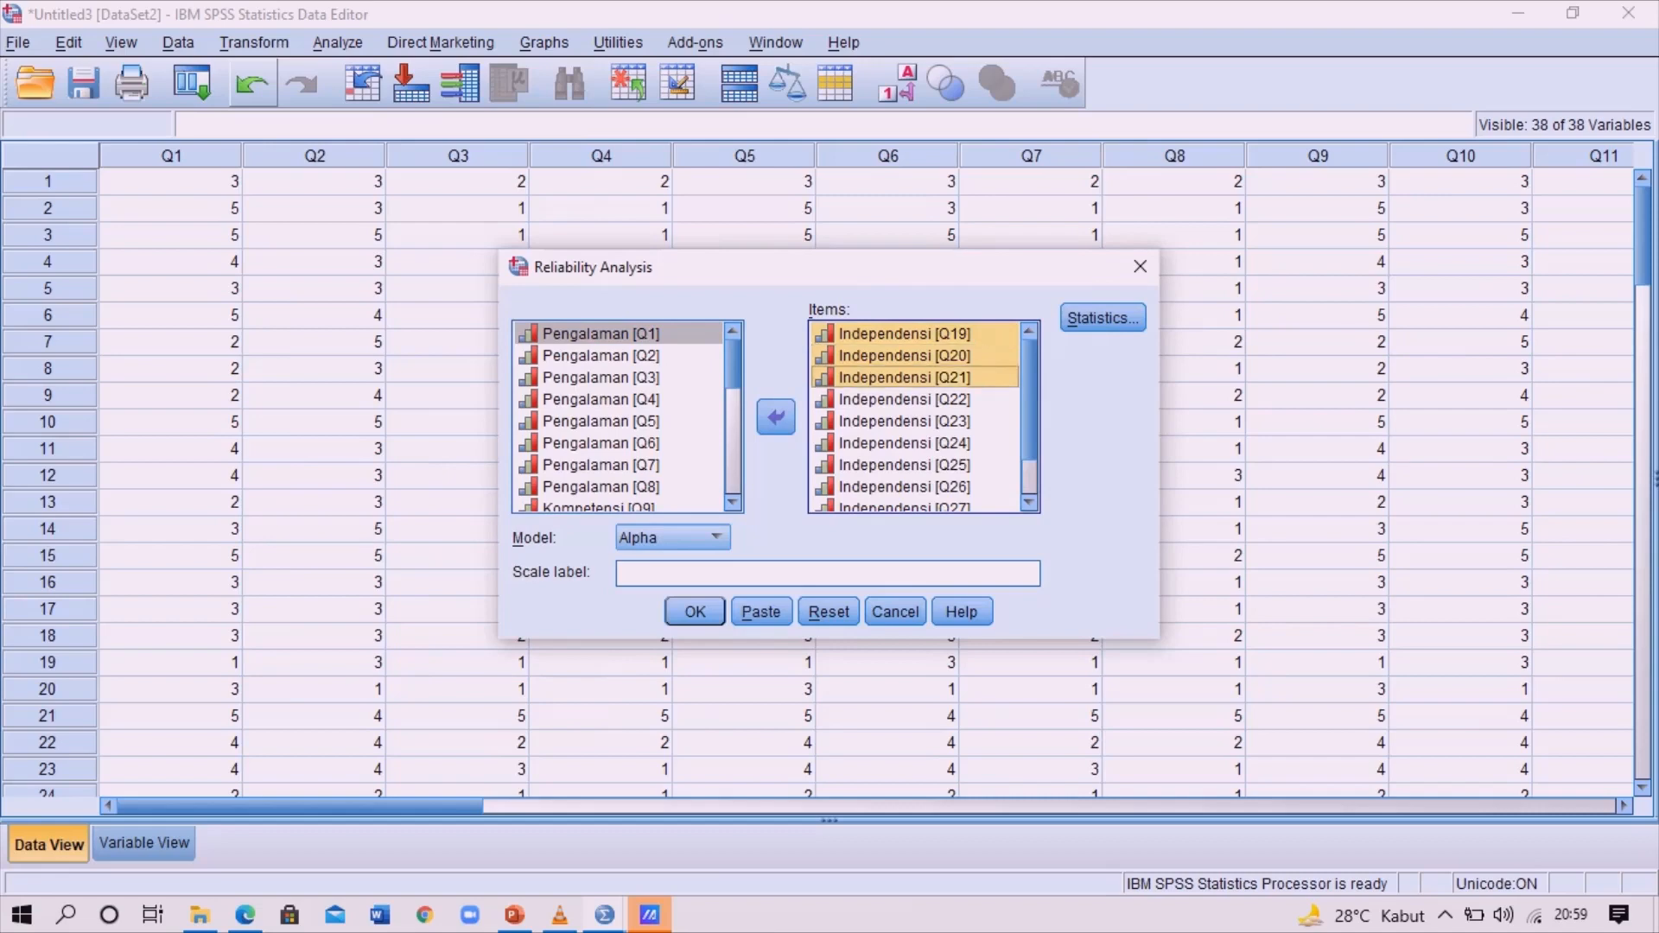
key(shift+Down)
key(shift+Down)
key(shift+Down)
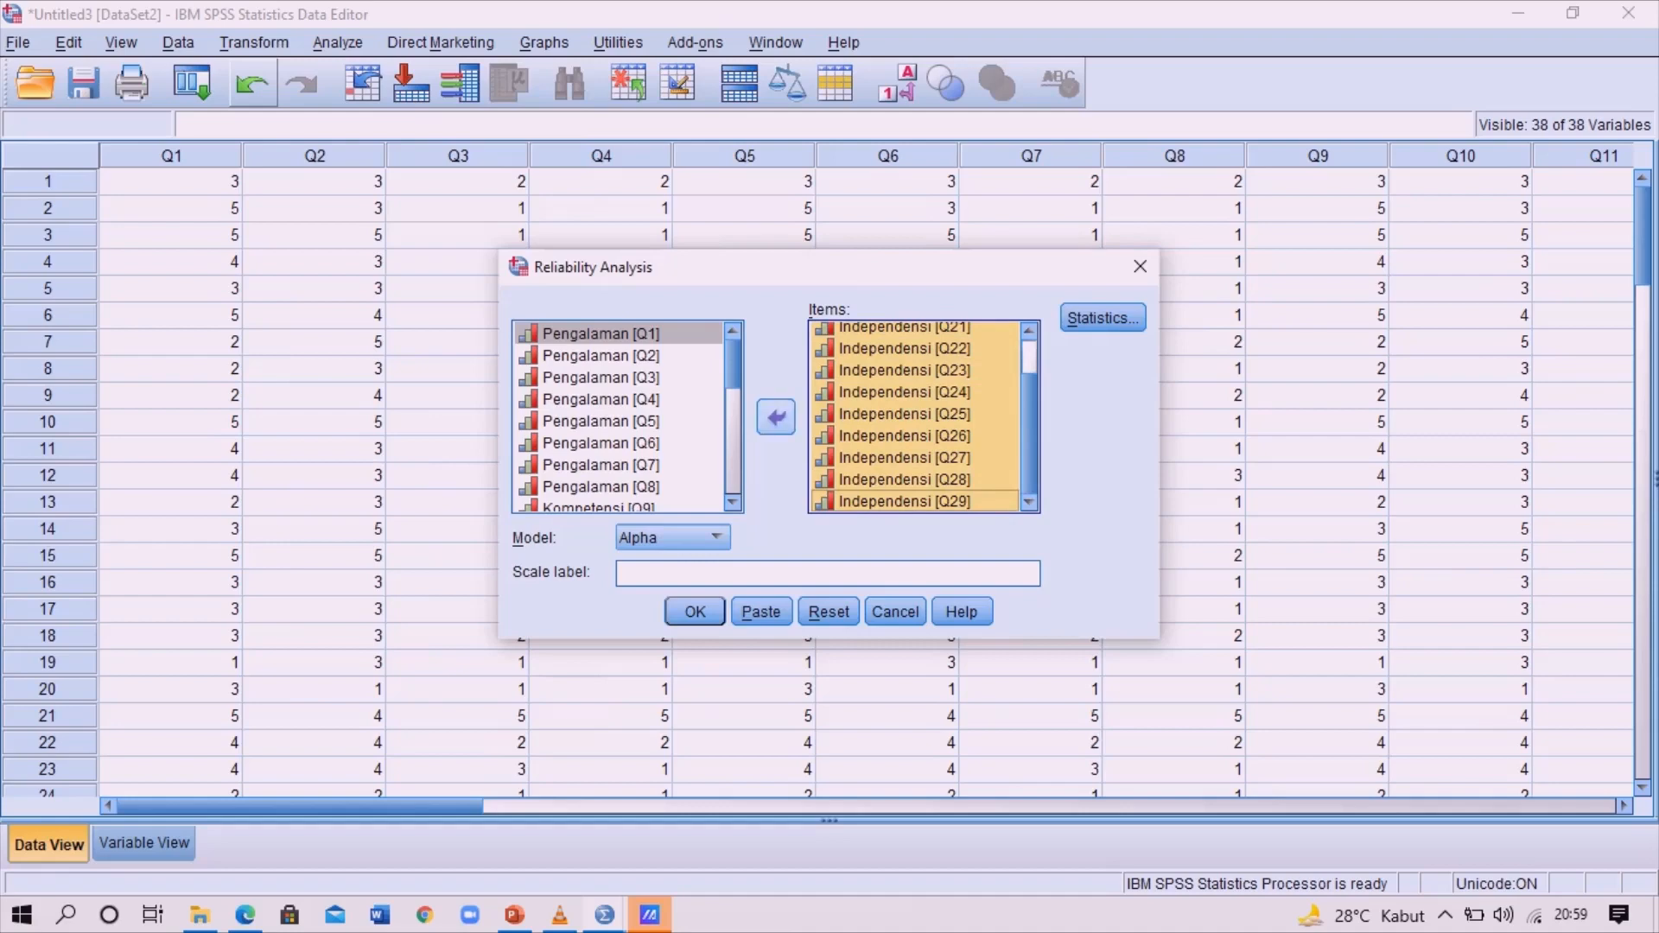
click(776, 417)
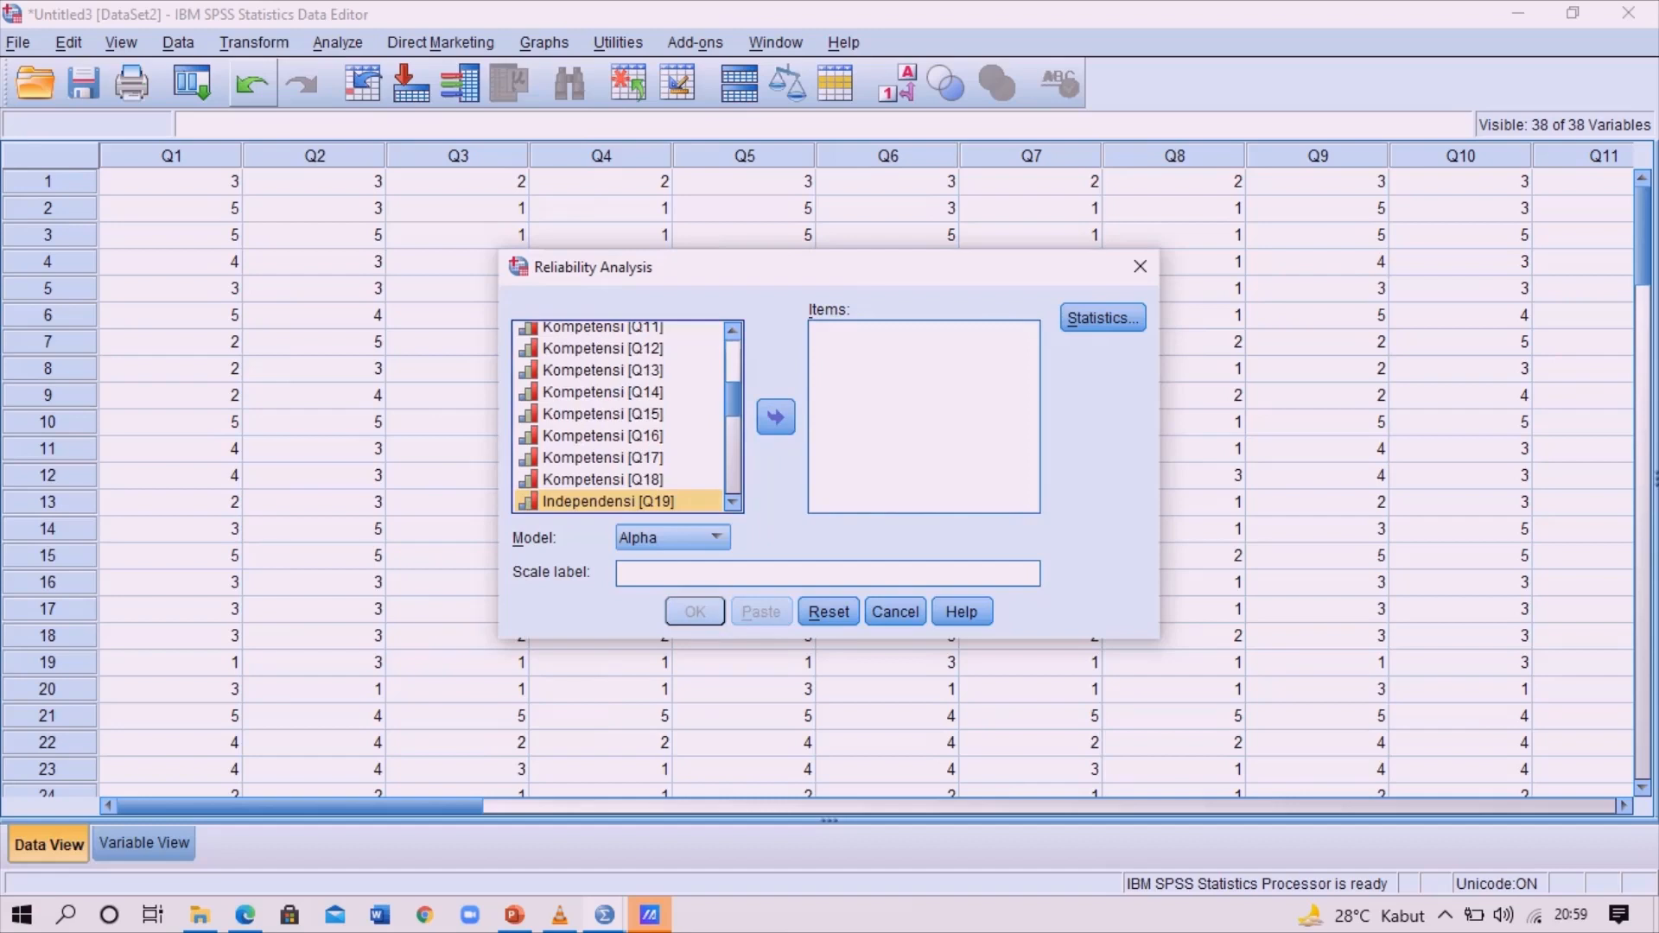
Add the Kualitas items Q30 to Q34 to the reliability items and run the Alpha analysis
key(shift+Down)
key(shift+Down)
key(shift+Down)
key(shift+Down)
key(shift+Down)
key(shift+Down)
key(shift+Down)
key(shift+Down)
key(shift+Down)
key(shift+Down)
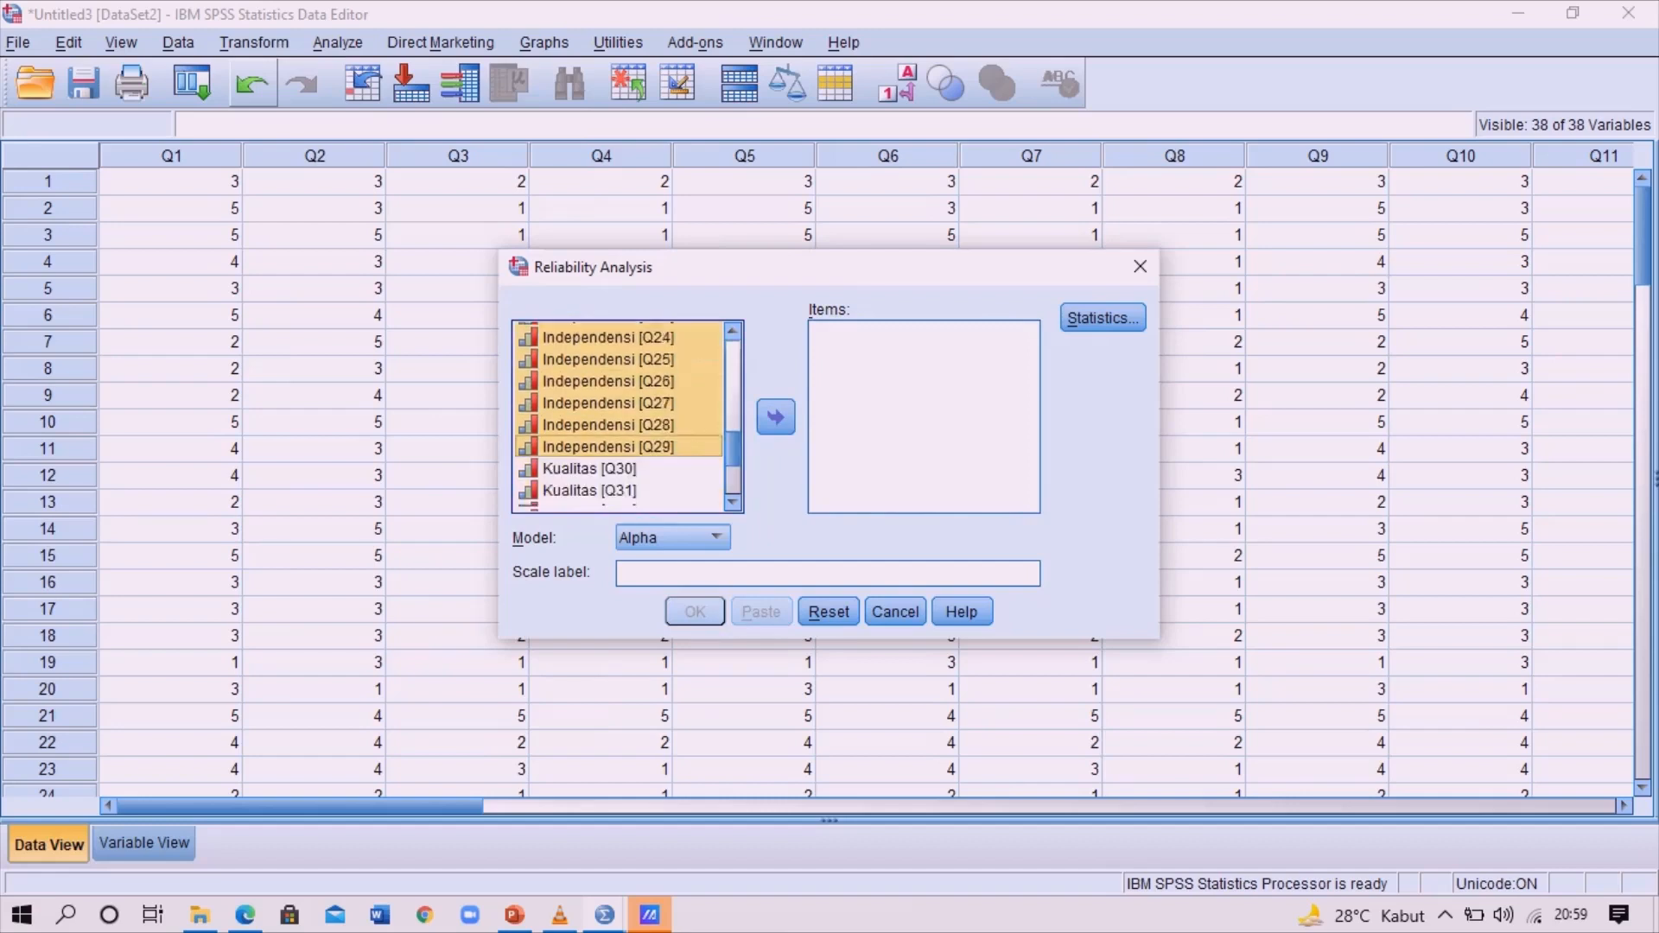
scroll(617, 417, down, 1)
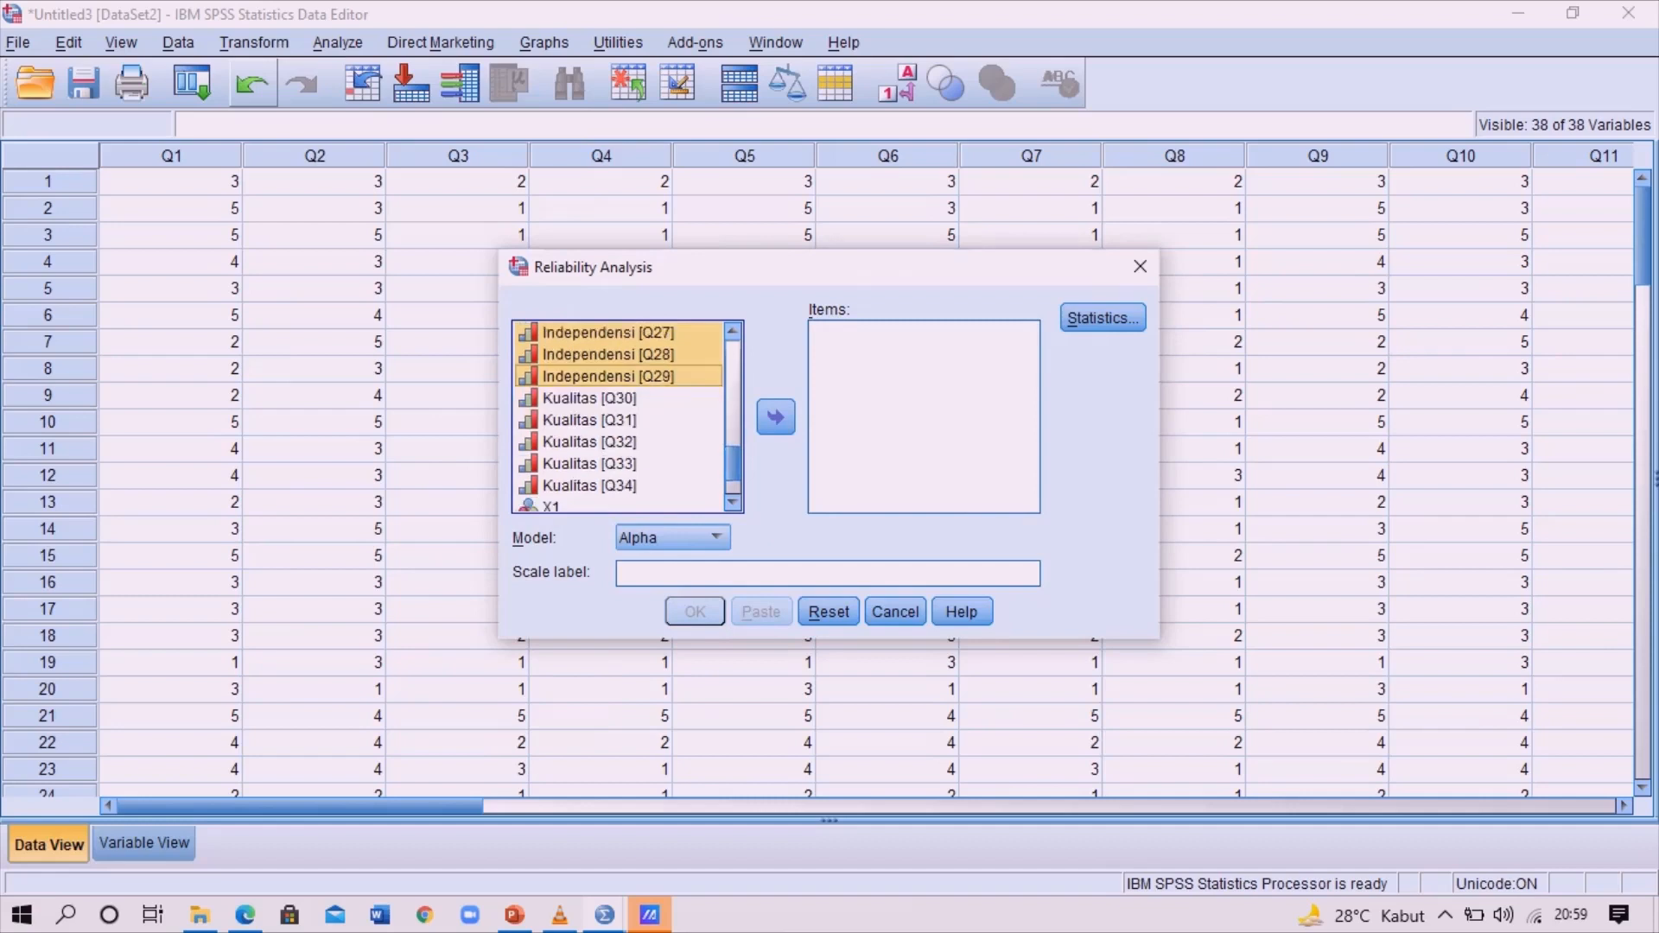
scroll(618, 417, down, 1)
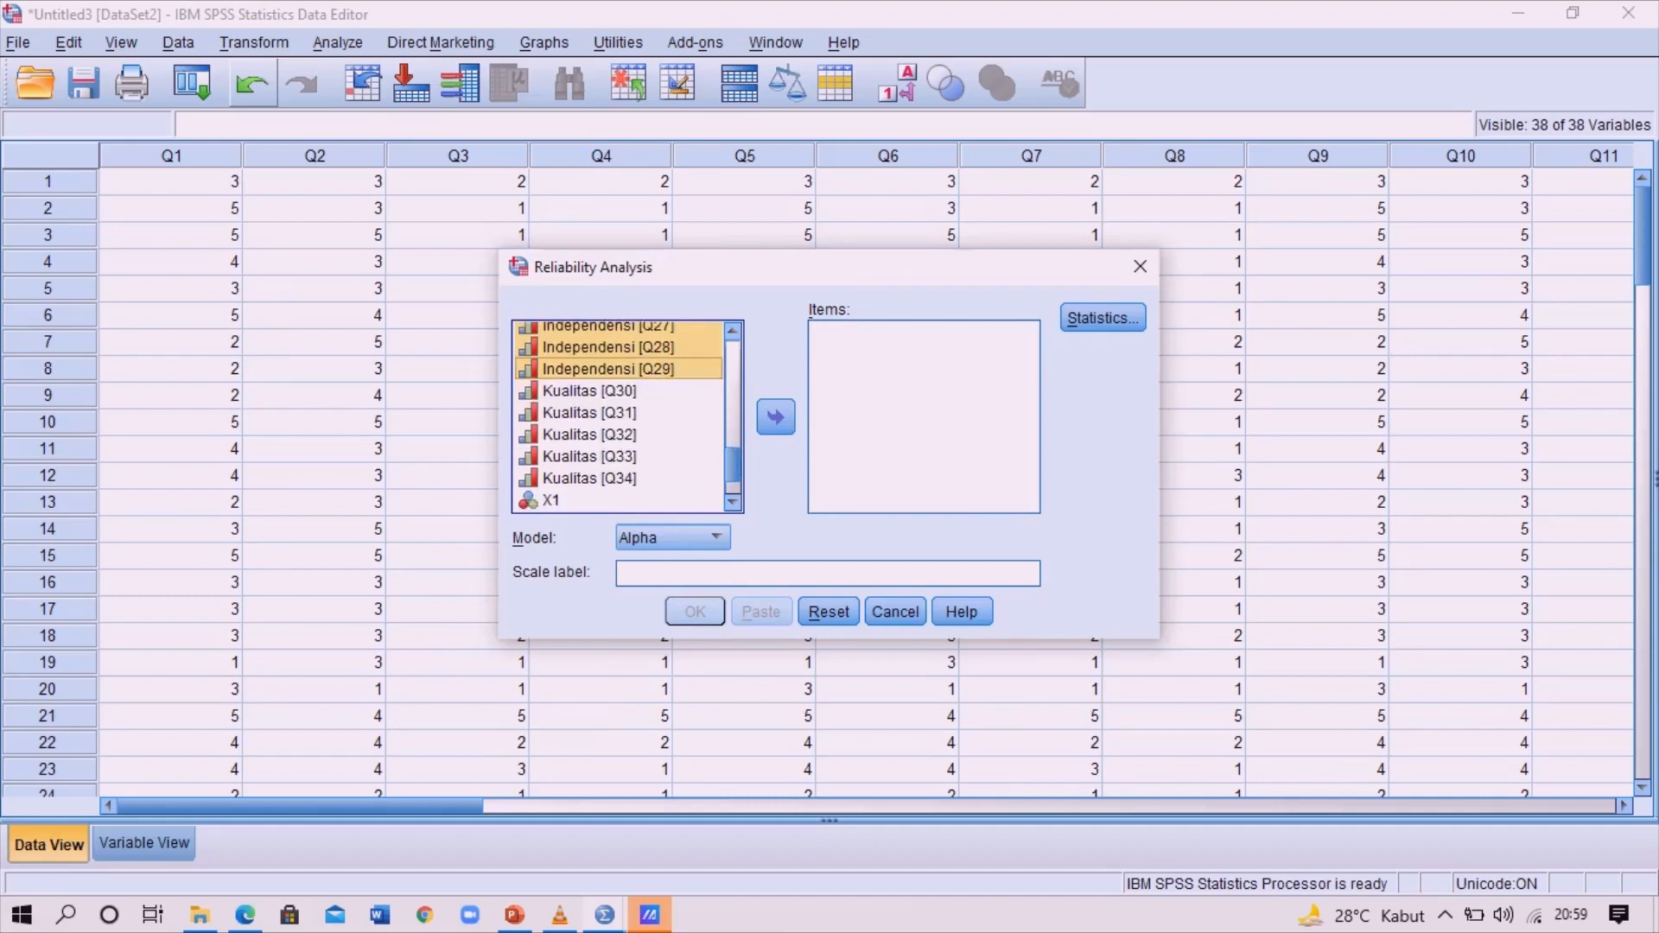
click(590, 391)
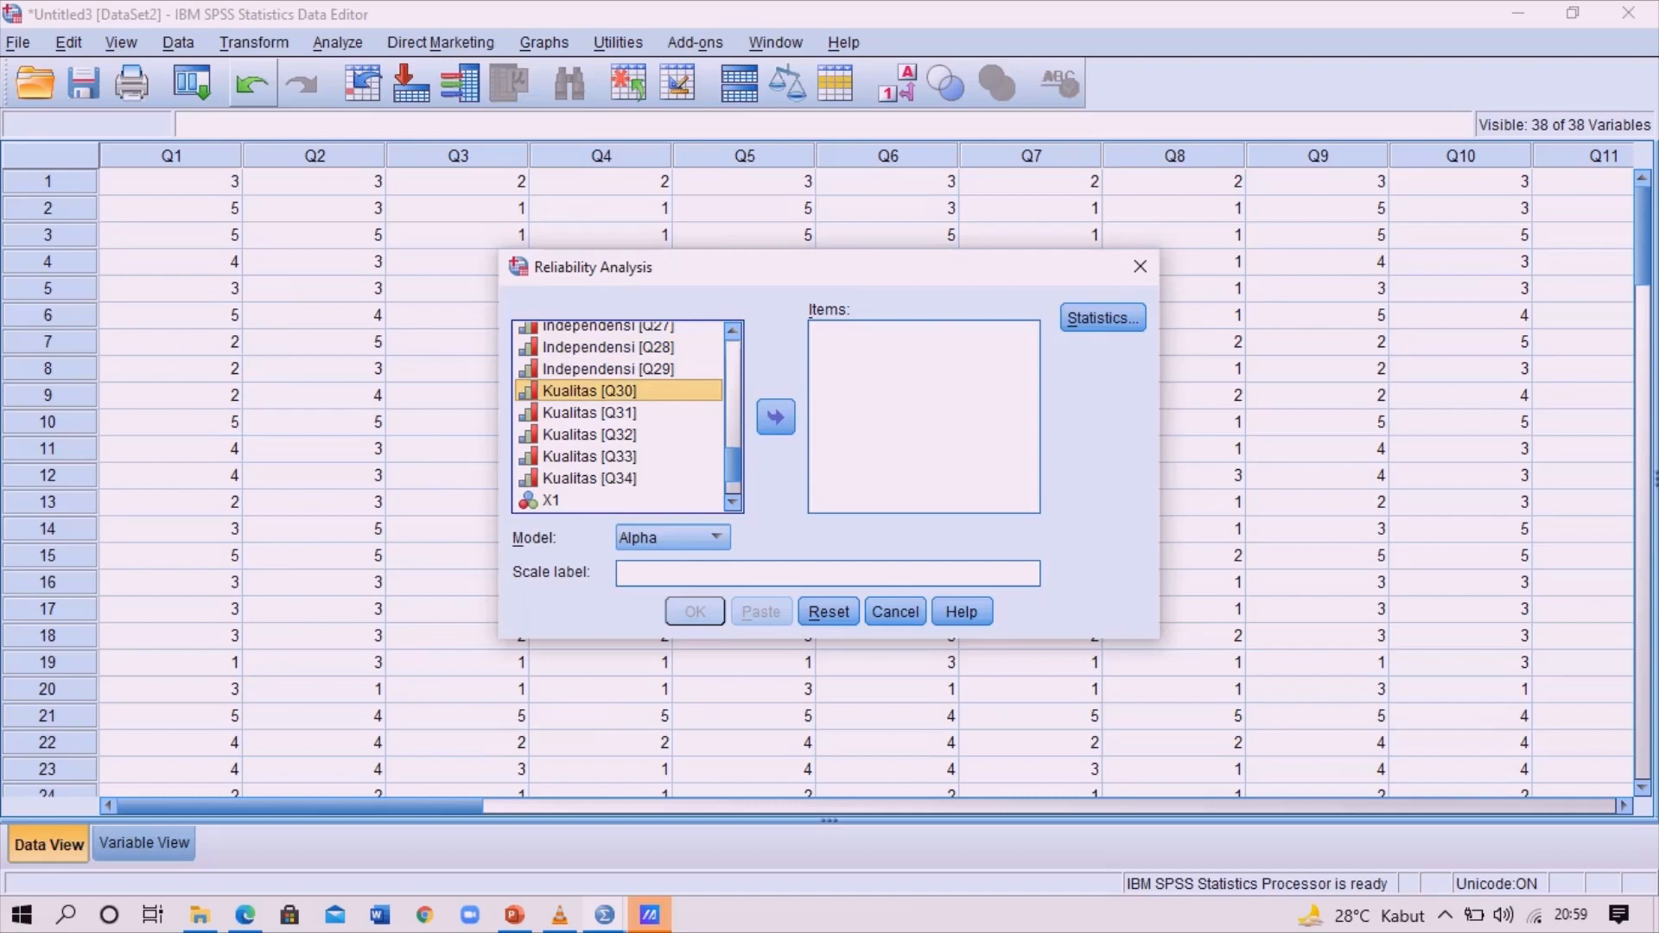
key(shift+Down)
key(shift+Down)
key(shift+Down)
key(shift+Down)
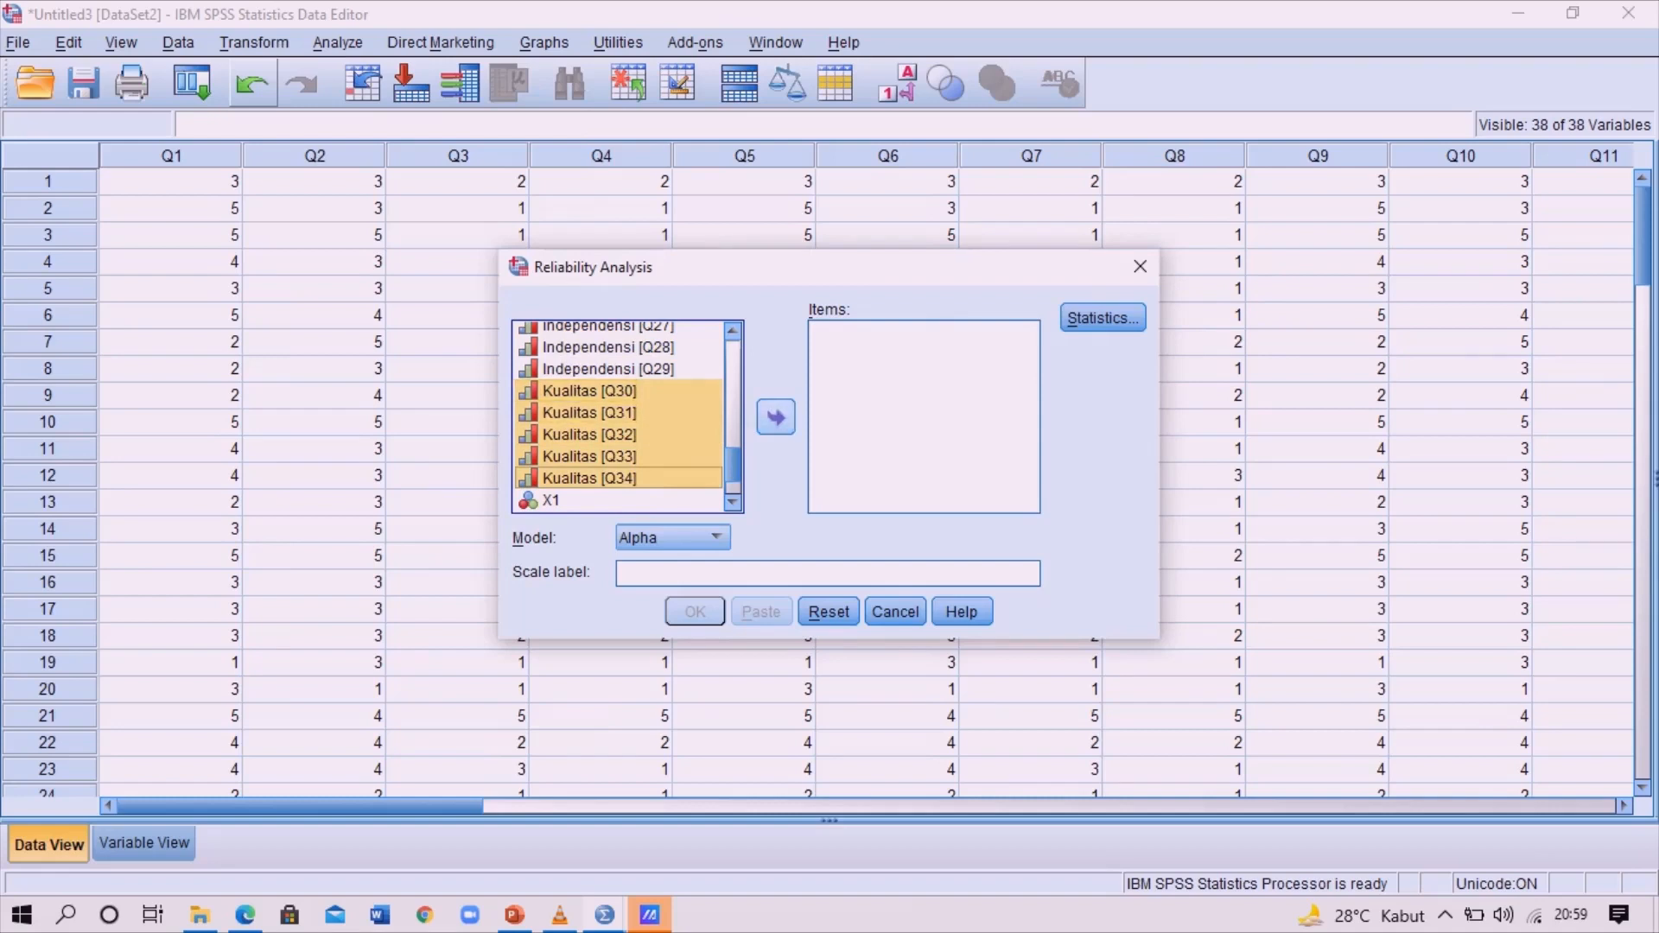
click(776, 417)
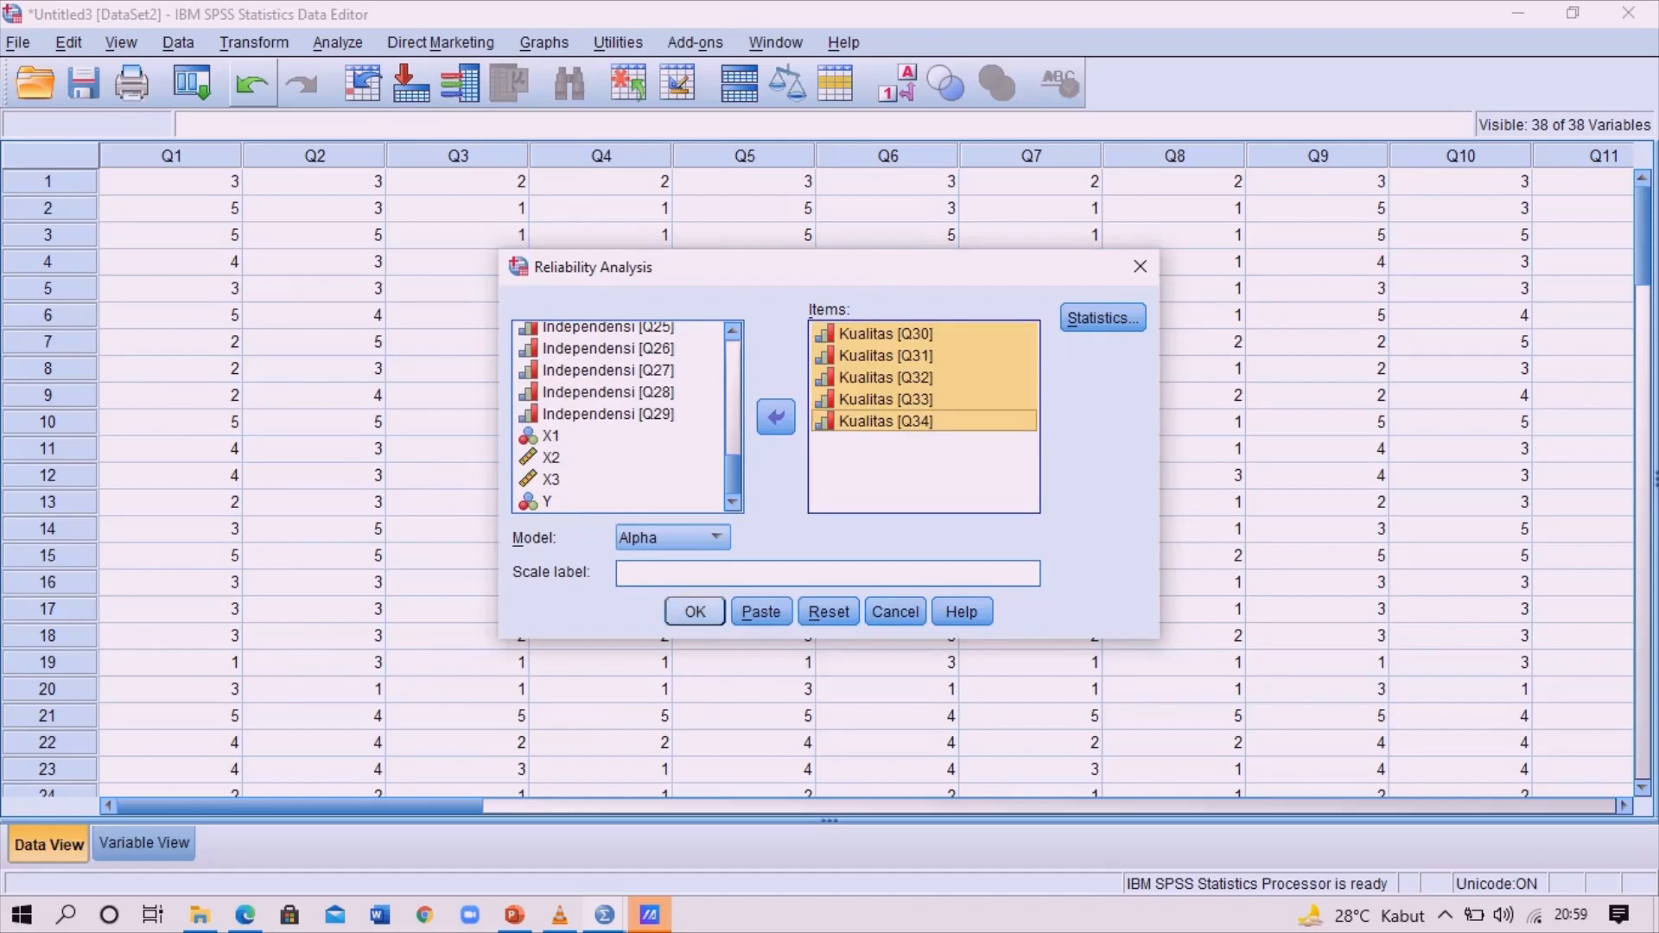
click(695, 612)
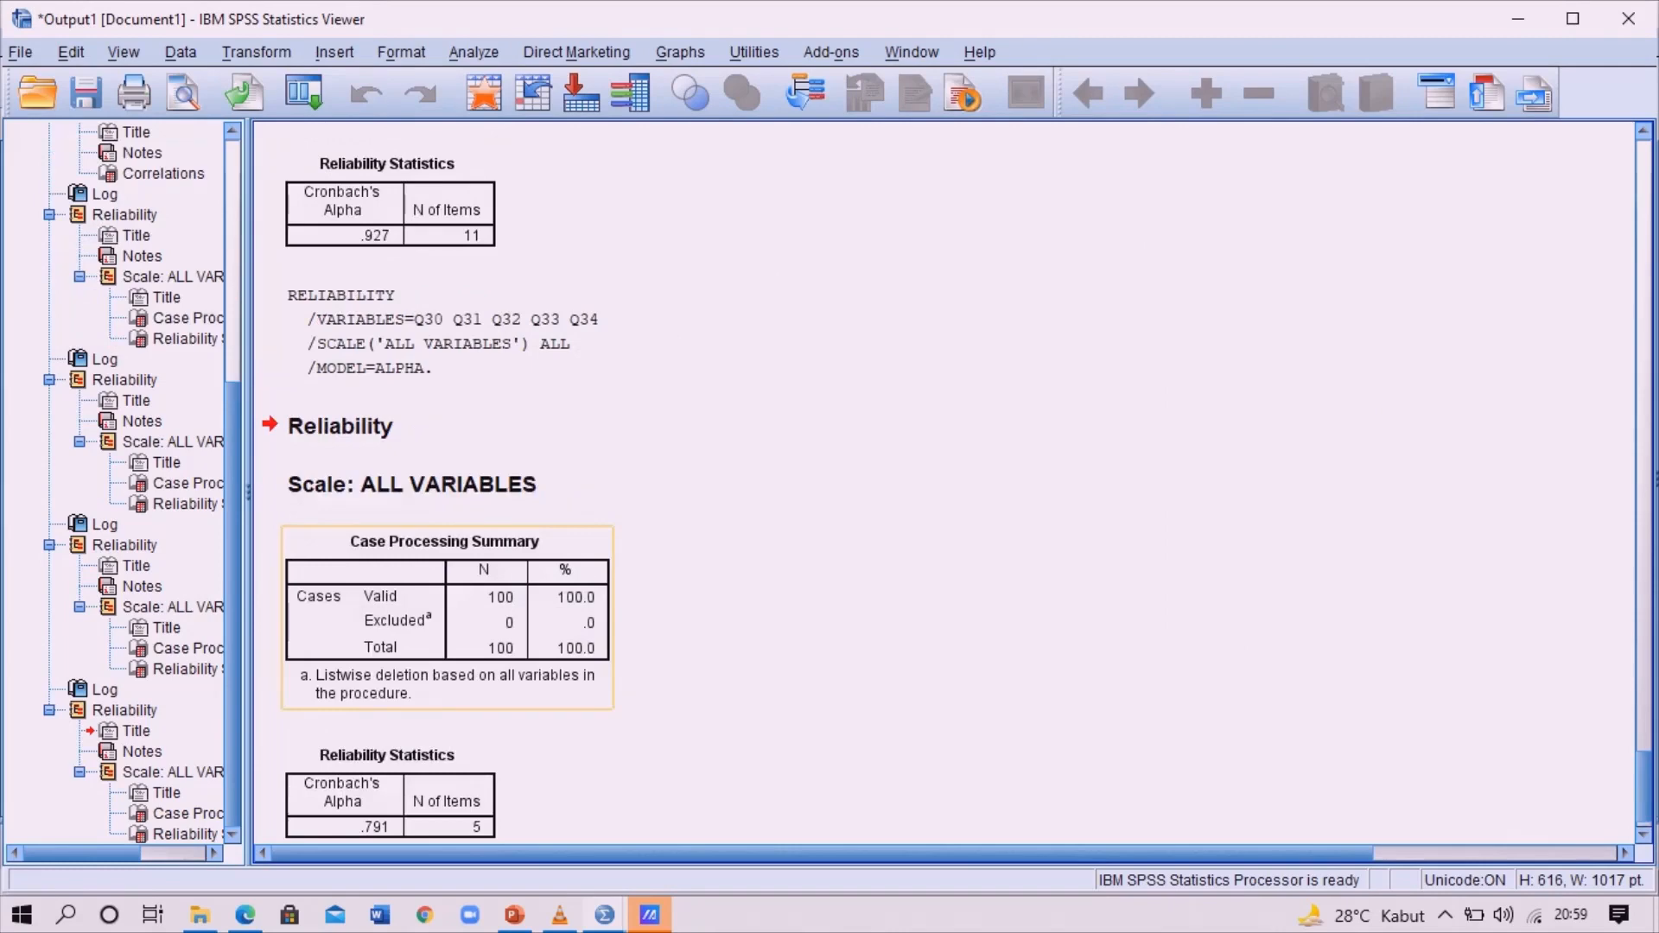
scroll(548, 648, down, 1)
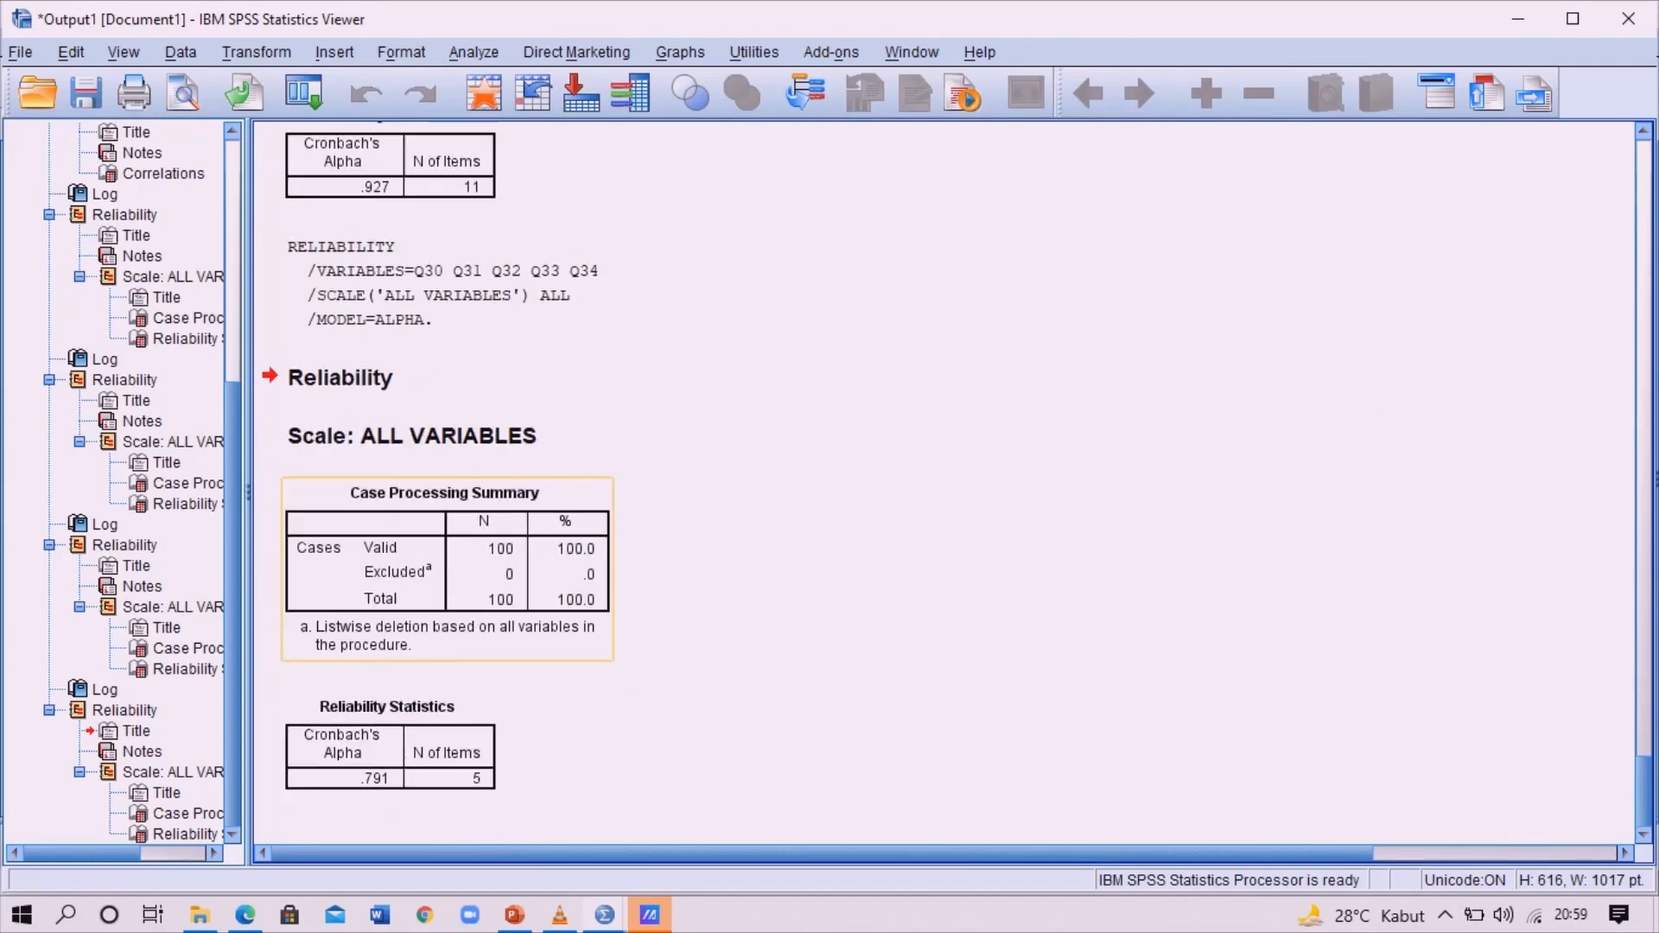